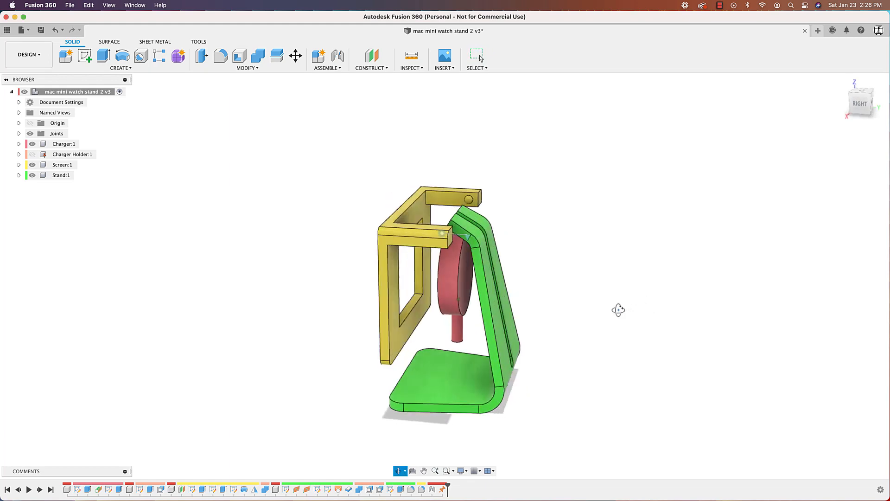
Show the Charger Holder and hide the Screen to examine the hinge bump and the matching hole
{"action": "scroll", "coordinate": [433, 207], "scroll_direction": "up", "scroll_amount": 3}
{"action": "scroll", "coordinate": [434, 207], "scroll_direction": "up", "scroll_amount": 10}
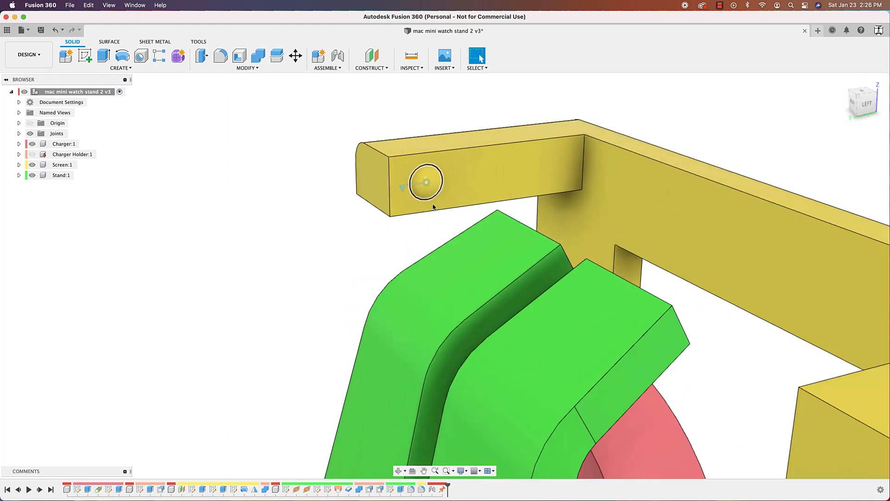
{"action": "middle_click_drag", "start_coordinate": [311, 243], "coordinate": [397, 312]}
{"action": "left_click", "coordinate": [32, 153]}
{"action": "left_click", "coordinate": [31, 165]}
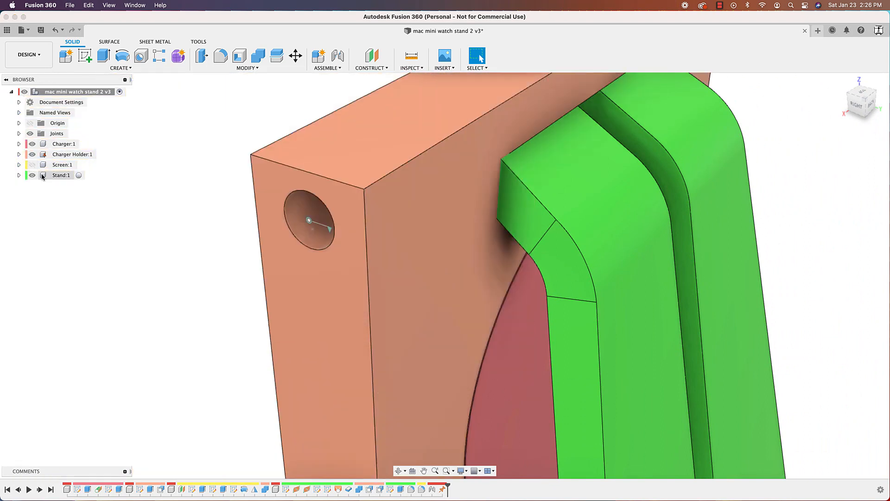
{"action": "middle_click_drag", "start_coordinate": [108, 238], "coordinate": [207, 287], "text": "shift"}
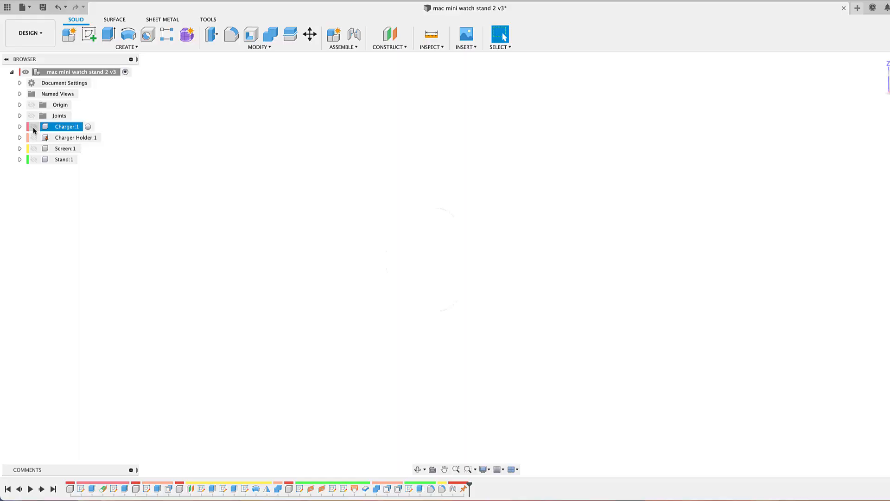
Make the Charger, Charger Holder, Screen and Stand components visible
{"action": "left_click", "coordinate": [33, 127]}
{"action": "left_click", "coordinate": [33, 137]}
{"action": "left_click", "coordinate": [33, 149]}
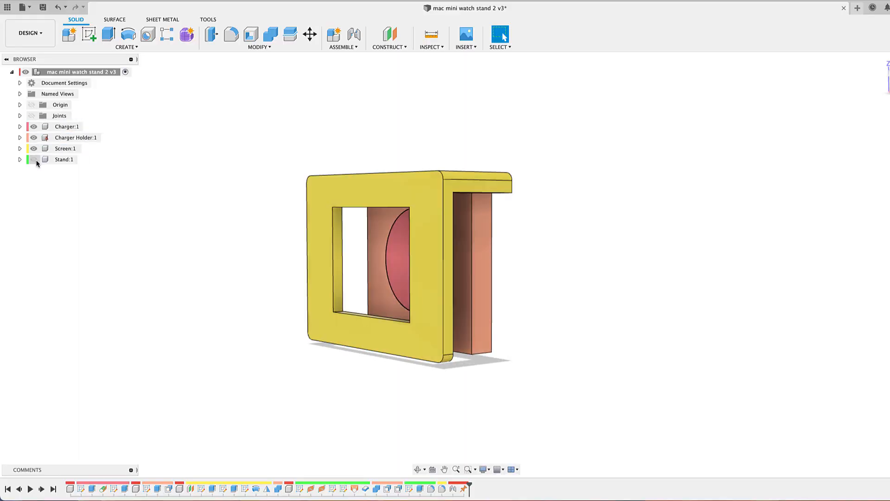
{"action": "left_click", "coordinate": [34, 160]}
{"action": "mouse_move", "coordinate": [198, 301]}
{"action": "middle_mouse_down", "text": "shift"}
{"action": "mouse_move", "coordinate": [147, 294]}
{"action": "mouse_move", "coordinate": [196, 297]}
{"action": "middle_mouse_up", "text": "shift"}
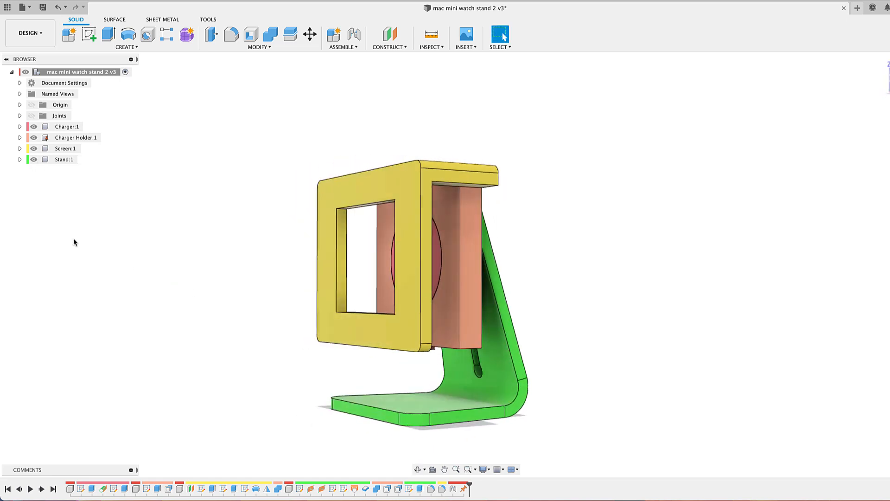
Activate the Stand component within the assembly
{"action": "left_click", "coordinate": [79, 159]}
{"action": "left_click", "coordinate": [82, 160]}
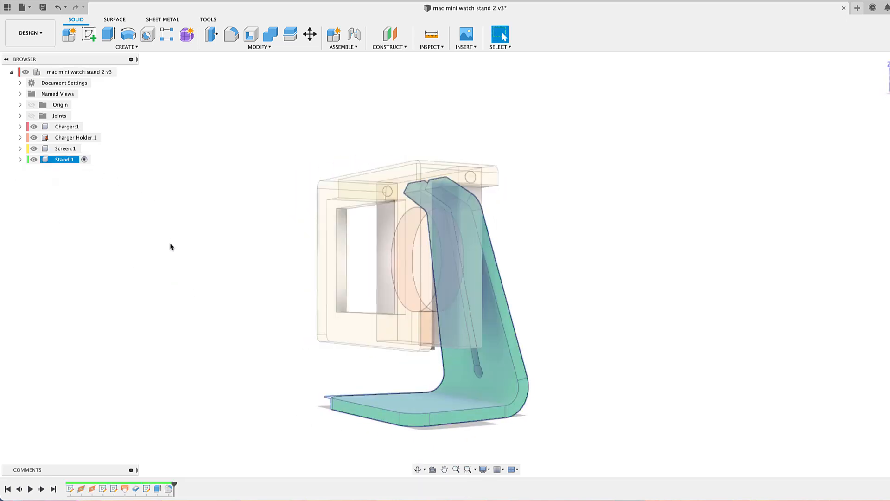
{"action": "middle_click_drag", "start_coordinate": [183, 351], "coordinate": [56, 350], "text": "shift"}
Joint the round bump on the Screen's arm to the circular hole in the side of the Charger Holder
{"action": "left_click", "coordinate": [340, 47]}
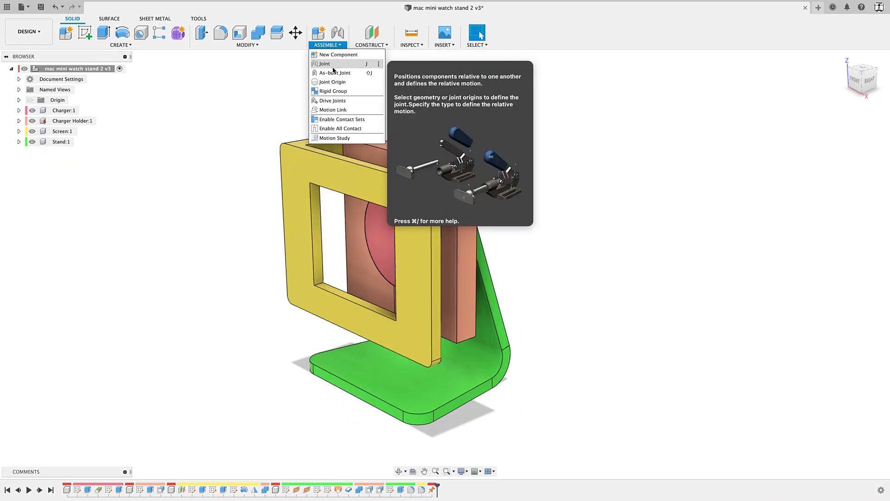
{"action": "left_click", "coordinate": [334, 63]}
{"action": "middle_click_drag", "start_coordinate": [528, 256], "coordinate": [371, 252], "text": "shift"}
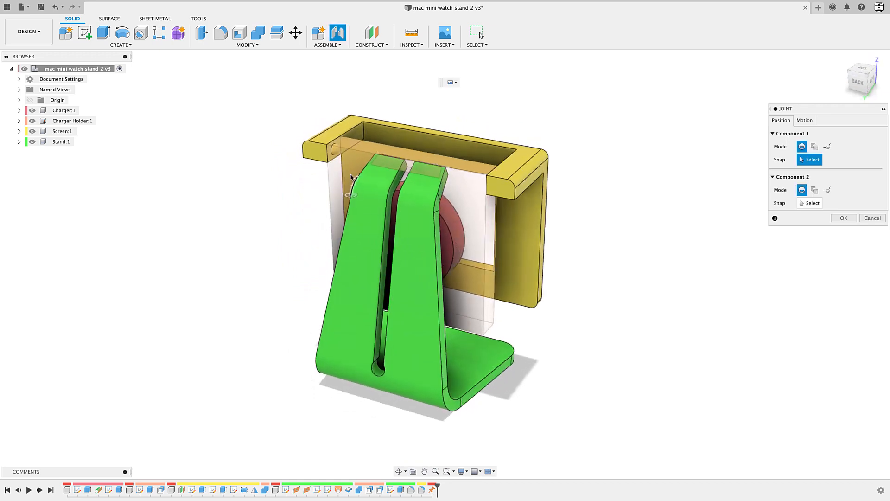
{"action": "scroll", "coordinate": [343, 151], "scroll_direction": "up", "scroll_amount": 8}
{"action": "left_click", "coordinate": [319, 162]}
{"action": "middle_click_drag", "start_coordinate": [319, 162], "coordinate": [273, 157], "text": "shift"}
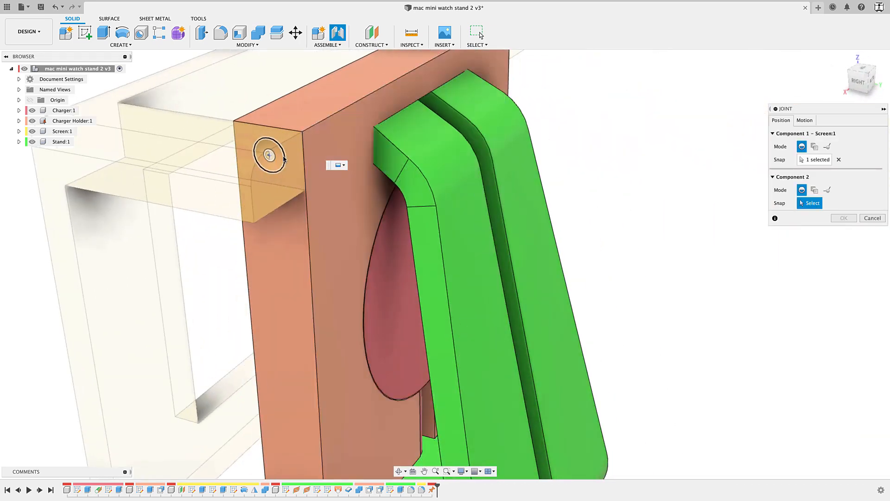
{"action": "left_click", "coordinate": [284, 159]}
{"action": "scroll", "coordinate": [308, 158], "scroll_direction": "down", "scroll_amount": 10}
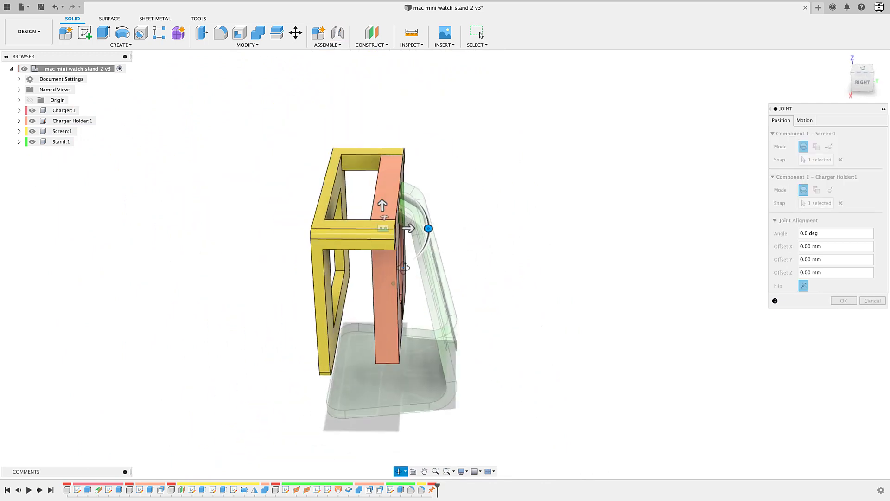
Loft the Stand surface as a new body between the base line and the upper line, following the centerline
{"action": "left_click", "coordinate": [596, 136]}
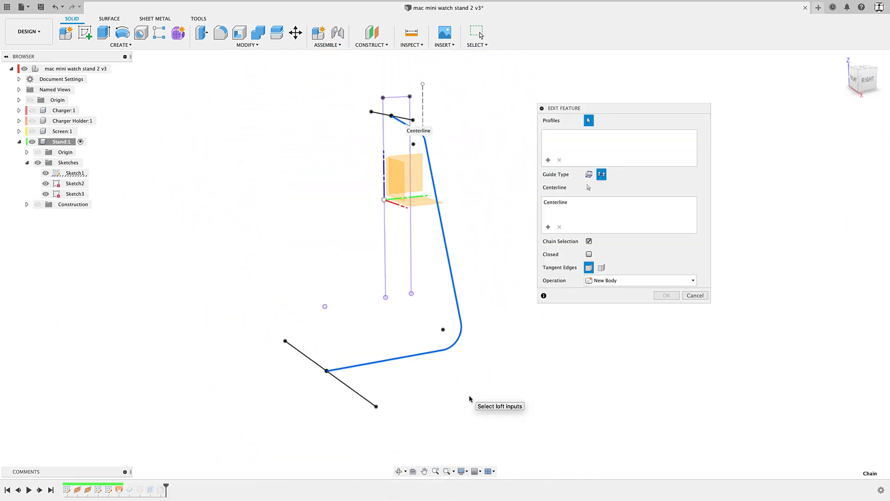
{"action": "left_click", "coordinate": [343, 386]}
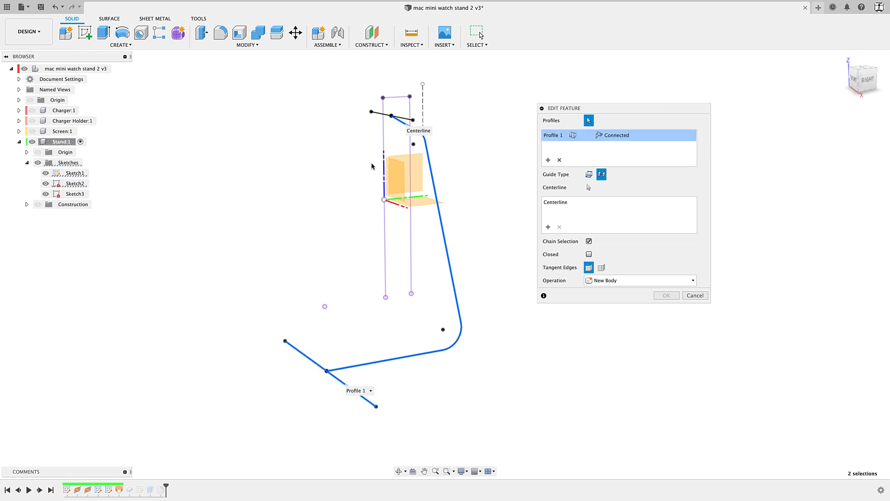
{"action": "left_click", "coordinate": [377, 115]}
{"action": "middle_click_drag", "start_coordinate": [576, 353], "coordinate": [314, 362], "text": "shift"}
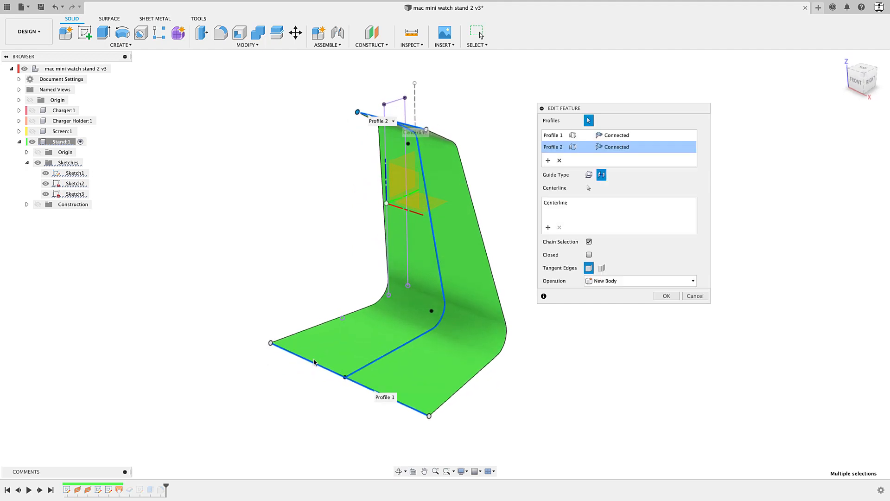
{"action": "left_click", "coordinate": [666, 296]}
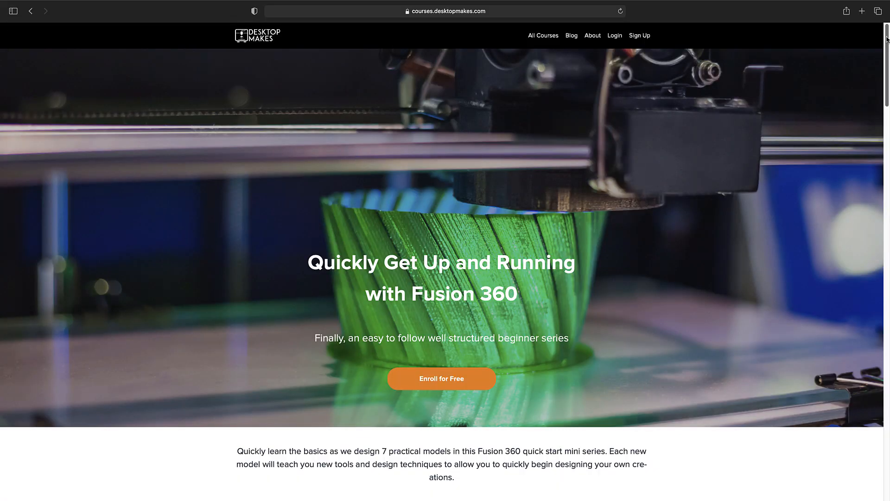
Look through the Fusion 360 course page in the browser and view the wooden Benchy boat model in Fusion 360
{"action": "left_click_drag", "start_coordinate": [887, 39], "coordinate": [876, 189]}
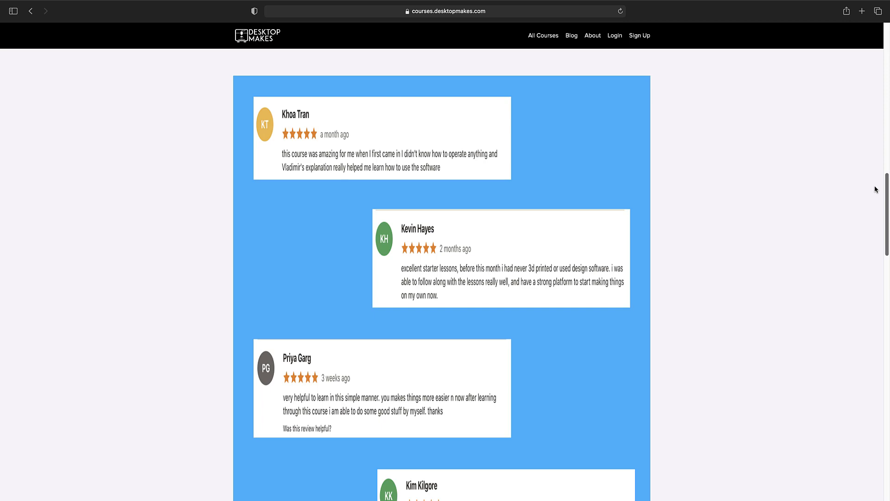
{"action": "left_click_drag", "start_coordinate": [876, 189], "coordinate": [877, 425]}
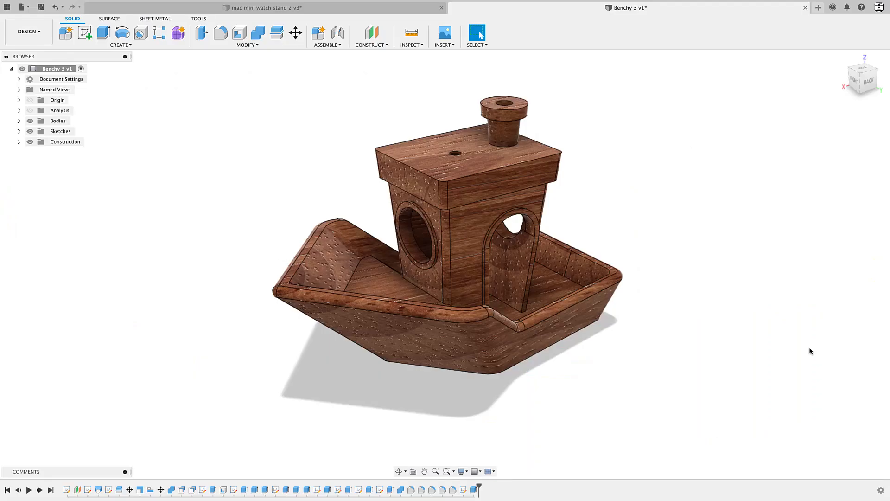
{"action": "middle_click_drag", "start_coordinate": [808, 349], "coordinate": [449, 331], "text": "shift"}
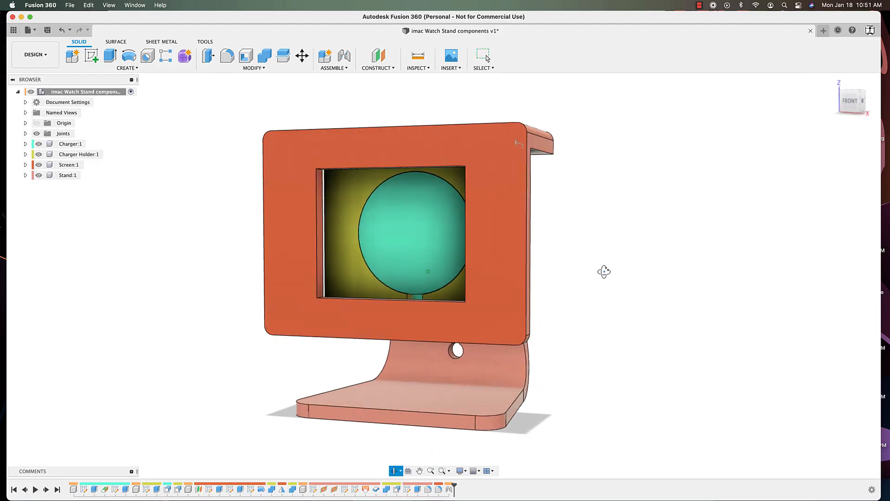
Hide the Stand, Screen and Charger Holder in the finished watch stand and examine the Charger's disc and stem from several sides
{"action": "left_click", "coordinate": [423, 242]}
{"action": "left_click", "coordinate": [39, 175]}
{"action": "left_click", "coordinate": [38, 164]}
{"action": "left_click", "coordinate": [39, 156]}
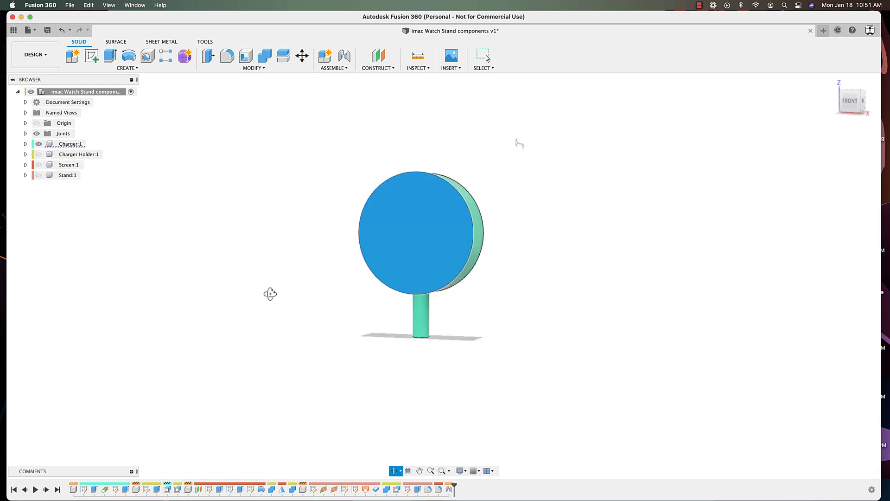
{"action": "middle_click_drag", "start_coordinate": [270, 292], "coordinate": [251, 299], "text": "shift"}
{"action": "left_click", "coordinate": [252, 299]}
{"action": "middle_click_drag", "start_coordinate": [561, 353], "coordinate": [561, 306], "text": "shift"}
{"action": "scroll", "coordinate": [410, 284], "scroll_direction": "up", "scroll_amount": 4}
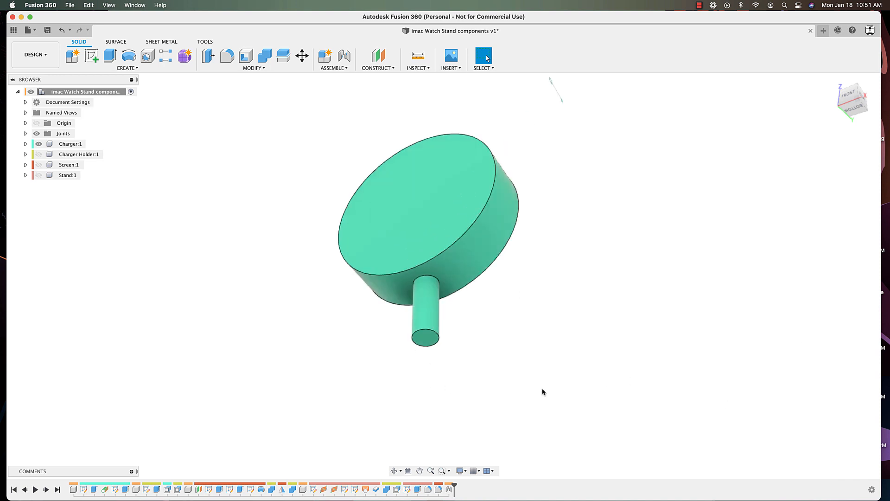
{"action": "middle_click_drag", "start_coordinate": [446, 331], "coordinate": [432, 364], "text": "shift"}
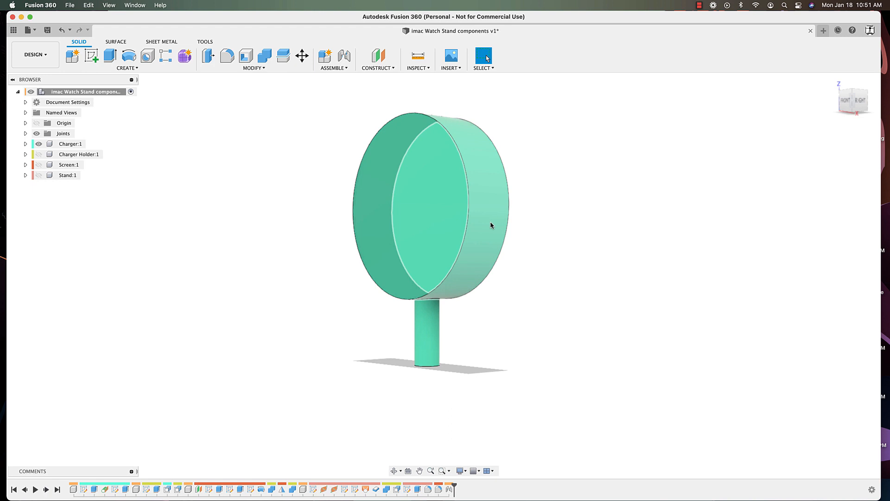
{"action": "middle_click_drag", "start_coordinate": [491, 222], "coordinate": [556, 255], "text": "shift"}
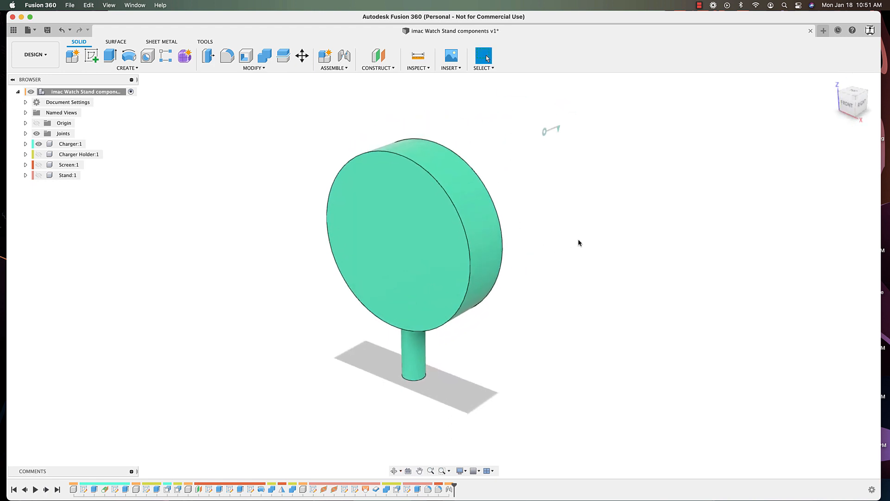
Create a new design and save it as "mac mini watch stand 2"
{"action": "left_click", "coordinate": [823, 30]}
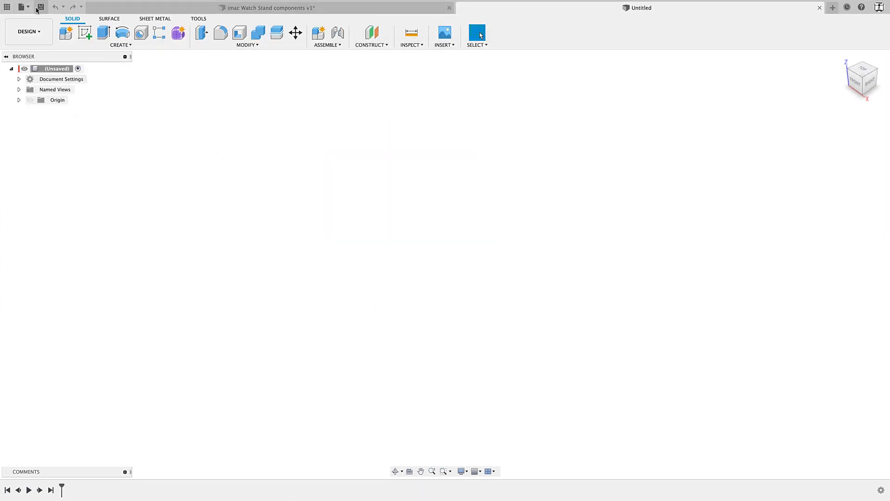
{"action": "left_click", "coordinate": [40, 7]}
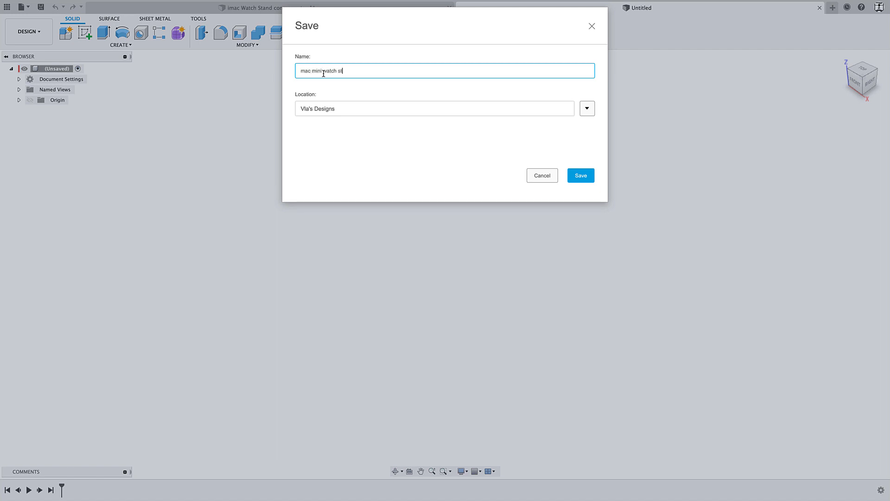
{"action": "key", "text": "Return"}
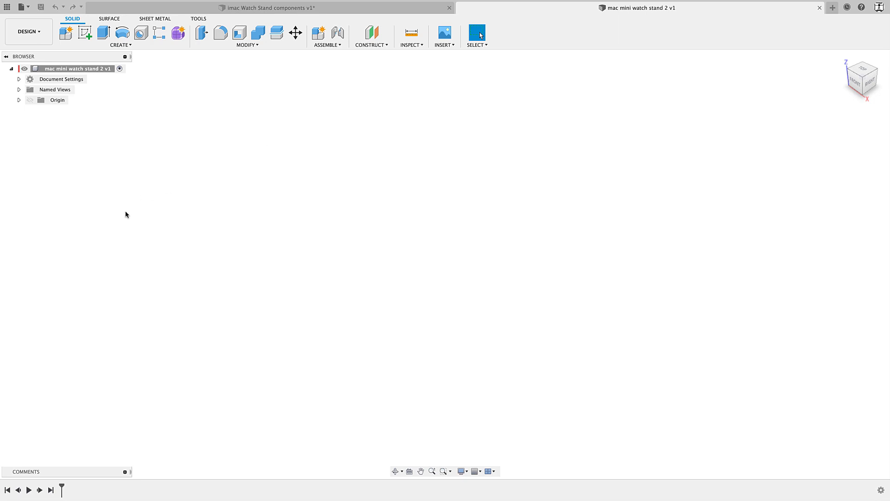
Create an active internal component named Charger under the top-level assembly
{"action": "right_click", "coordinate": [80, 70]}
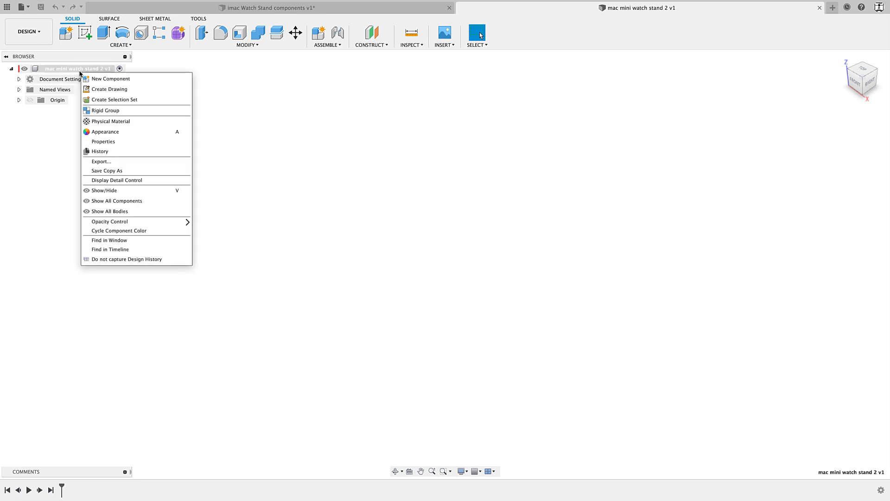
{"action": "left_click", "coordinate": [110, 78]}
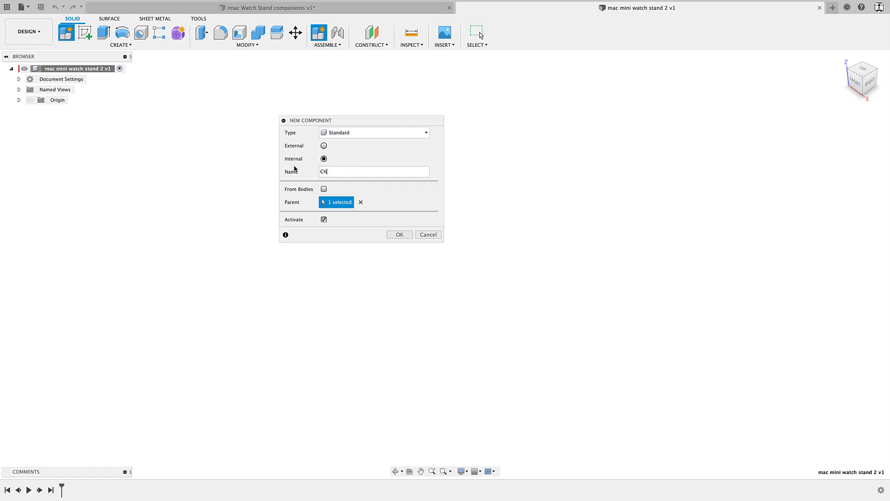
{"action": "key", "text": "Return"}
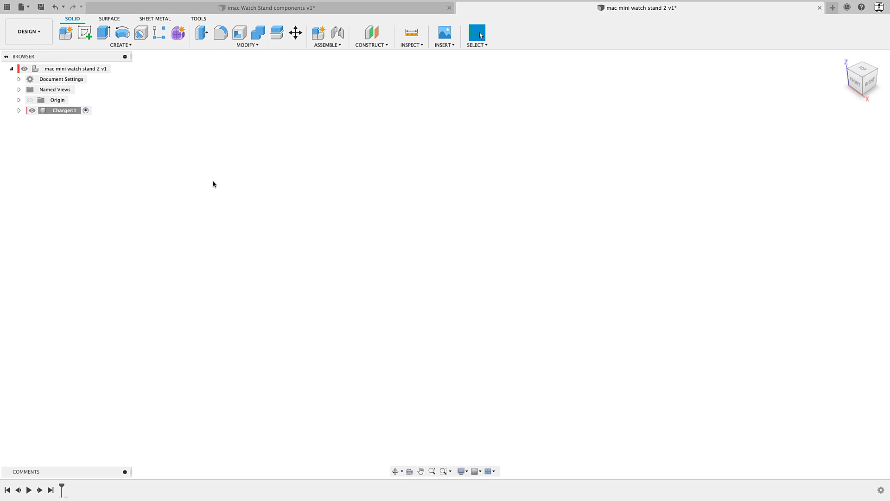
Sketch a 27.6 mm diameter circle centred on the origin on the front plane and finish the sketch
{"action": "left_click", "coordinate": [85, 33]}
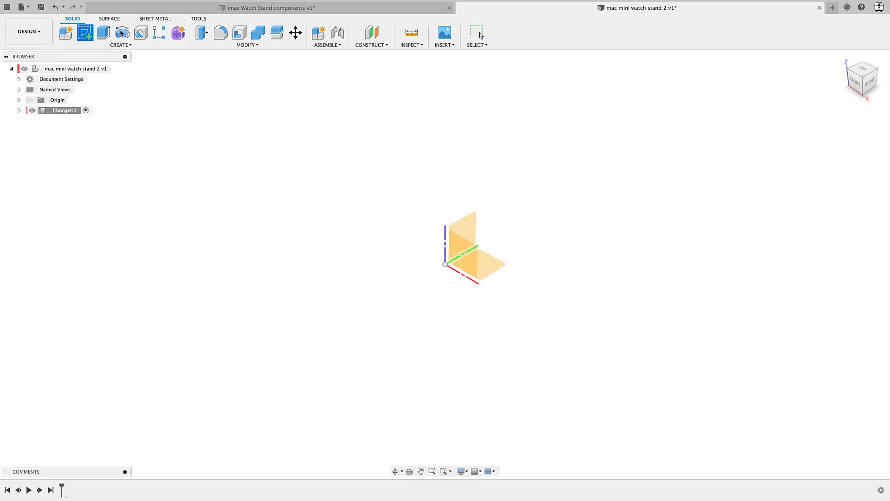
{"action": "left_click", "coordinate": [459, 265]}
{"action": "mouse_move", "coordinate": [372, 283]}
{"action": "middle_mouse_down"}
{"action": "mouse_move", "coordinate": [448, 310]}
{"action": "mouse_move", "coordinate": [421, 322]}
{"action": "middle_mouse_up"}
{"action": "key", "text": "c"}
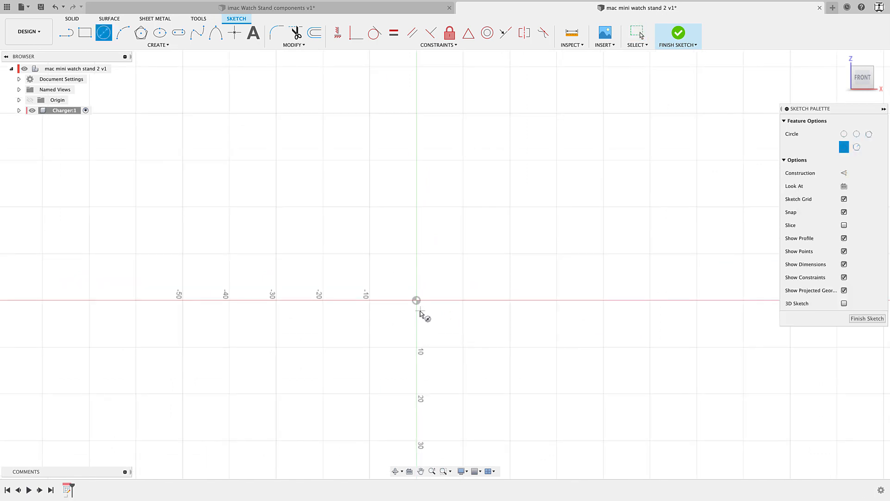
{"action": "left_click", "coordinate": [417, 302]}
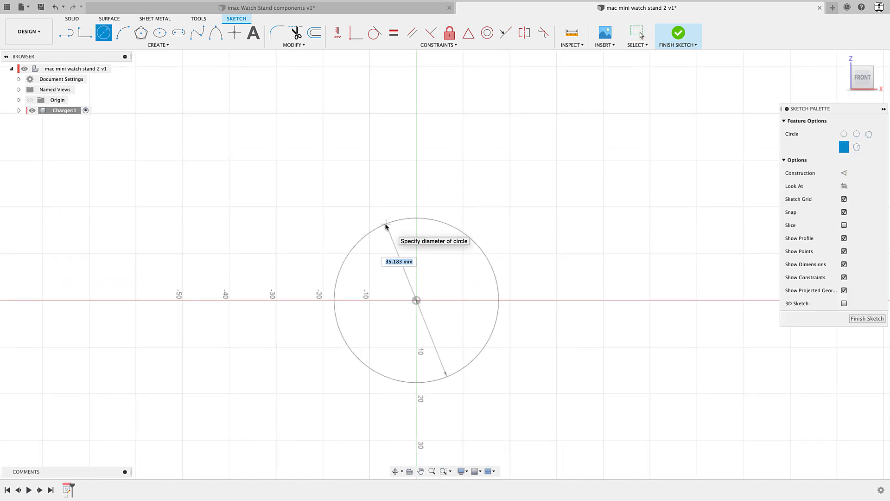
{"action": "key", "text": "Tab"}
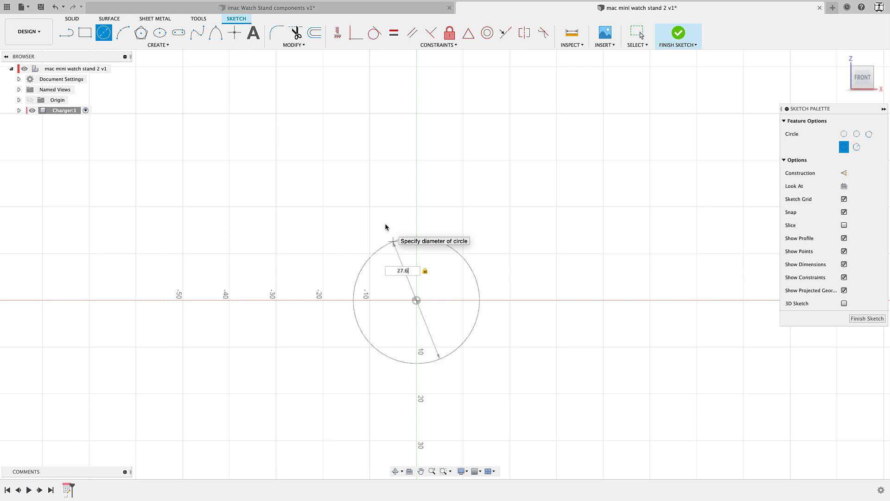
{"action": "key", "text": "Return"}
{"action": "scroll", "coordinate": [411, 277], "scroll_direction": "up", "scroll_amount": 3}
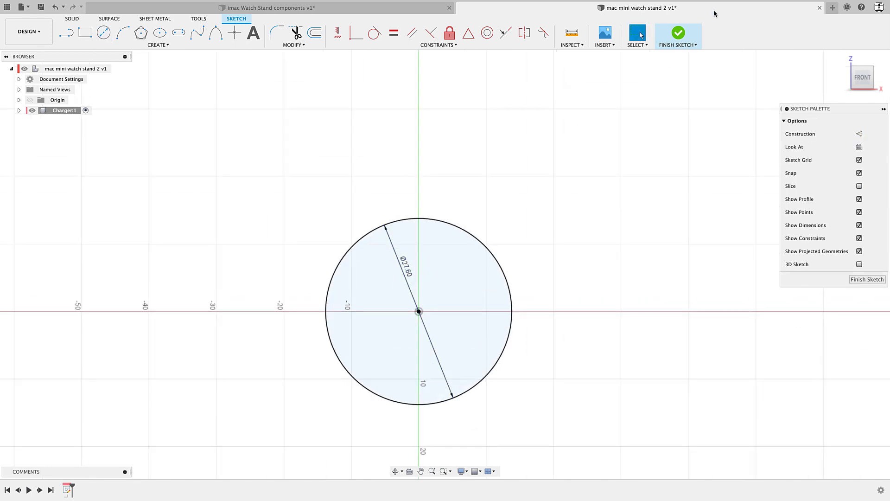
{"action": "left_click", "coordinate": [678, 34]}
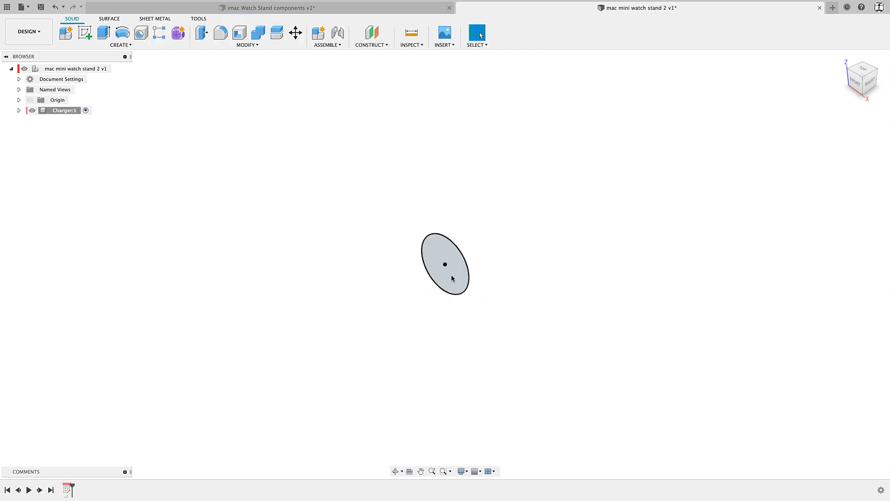
Extrude the circle 7.6 mm to one side as a new body to form the Charger's disc
{"action": "key", "text": "e"}
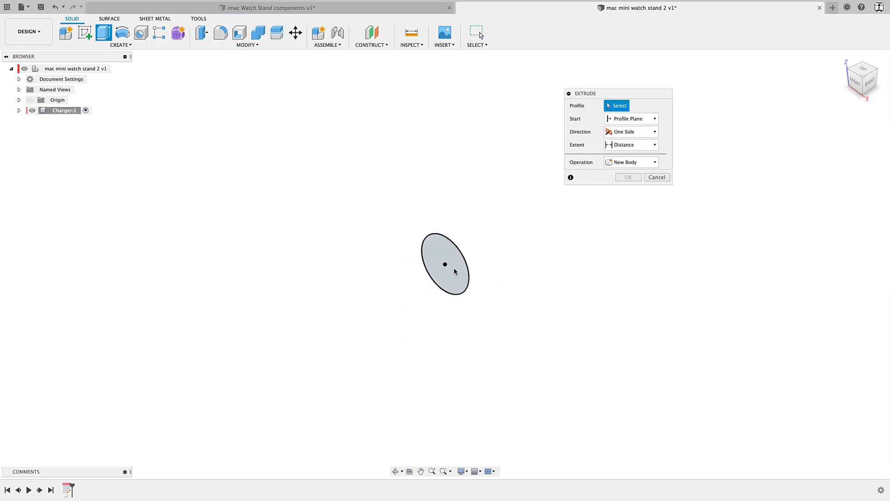
{"action": "left_click_drag", "start_coordinate": [452, 260], "coordinate": [466, 256]}
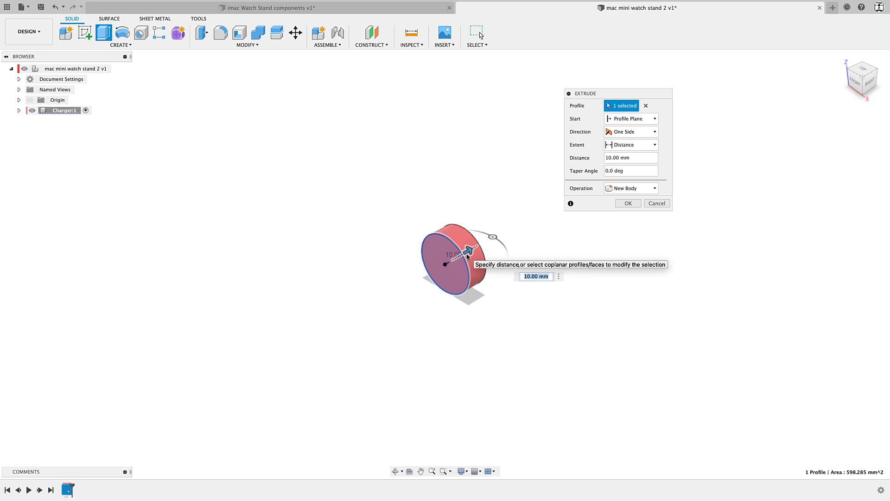
{"action": "type", "text": ".6"}
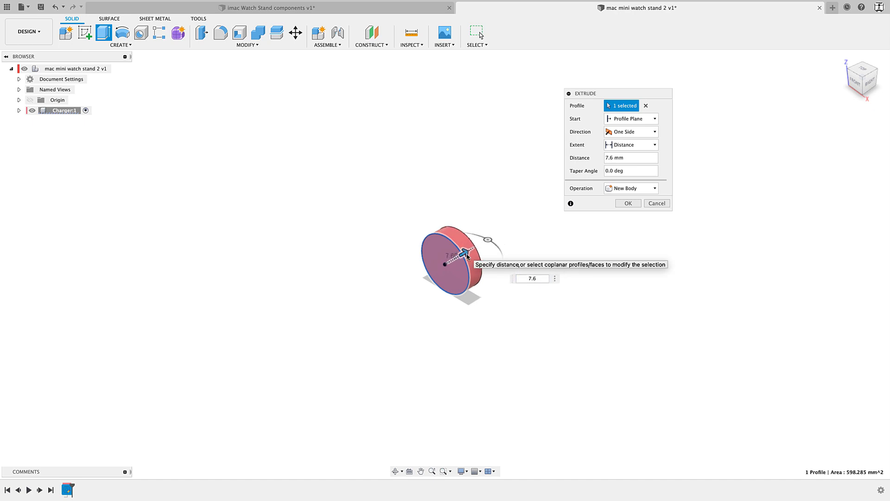
{"action": "key", "text": "Return"}
{"action": "scroll", "coordinate": [541, 287], "scroll_direction": "up", "scroll_amount": 5}
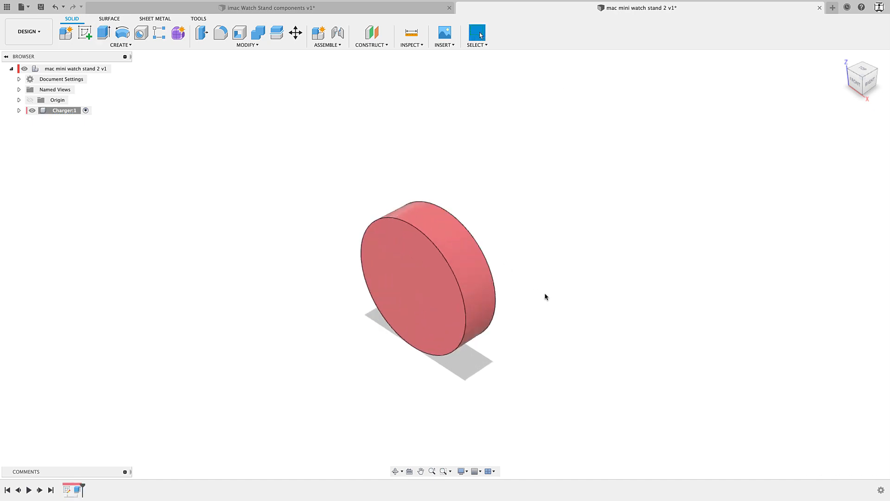
{"action": "mouse_move", "coordinate": [540, 251]}
{"action": "middle_mouse_down", "text": "shift"}
{"action": "mouse_move", "coordinate": [565, 229]}
{"action": "mouse_move", "coordinate": [499, 244]}
{"action": "mouse_move", "coordinate": [550, 242]}
{"action": "middle_mouse_up", "text": "shift"}
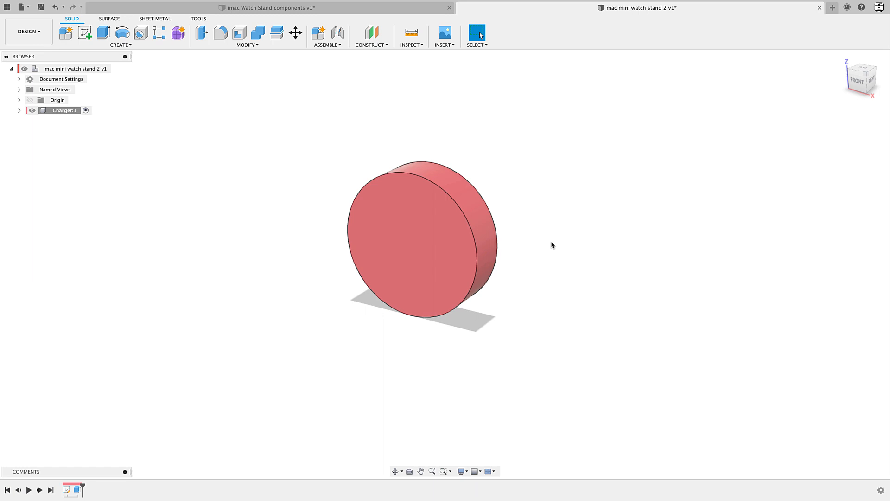
Toggle the component colour display off and on, and examine the finished iMac watch stand design
{"action": "key", "text": "shift+n"}
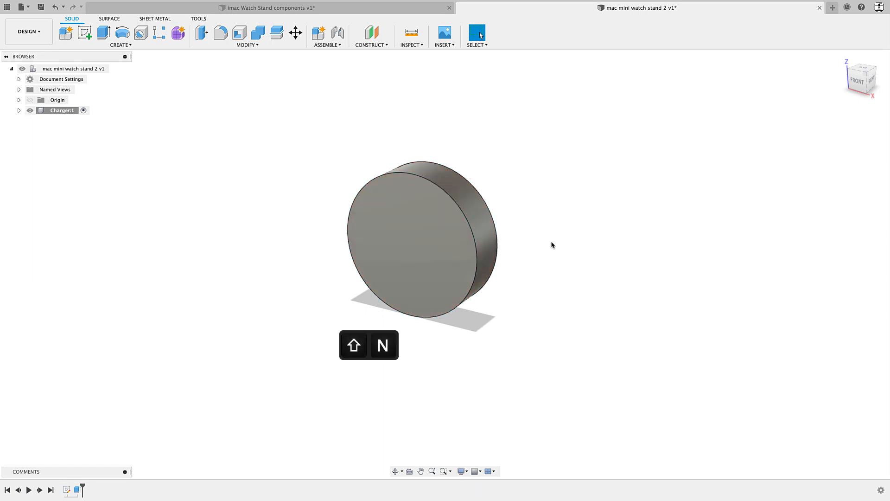
{"action": "key", "text": "shift+n"}
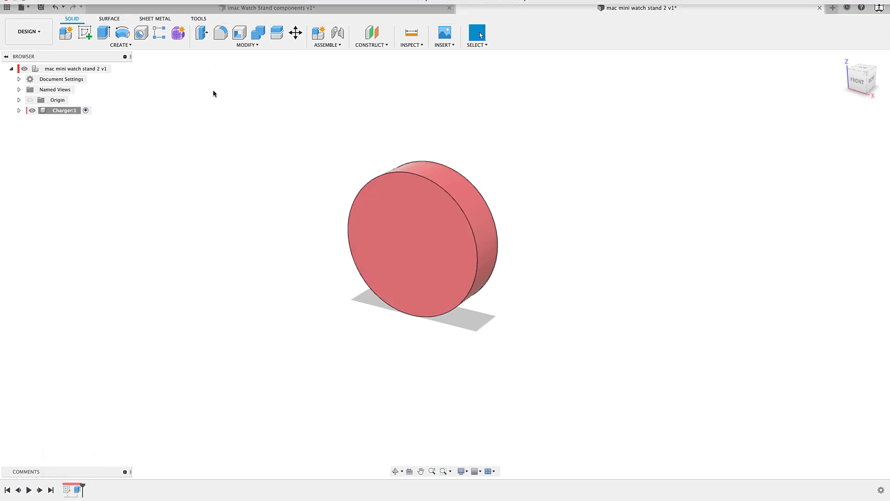
{"action": "left_click", "coordinate": [242, 11]}
{"action": "middle_click_drag", "start_coordinate": [288, 301], "coordinate": [325, 262], "text": "shift"}
{"action": "left_click", "coordinate": [414, 338]}
{"action": "left_click", "coordinate": [501, 8]}
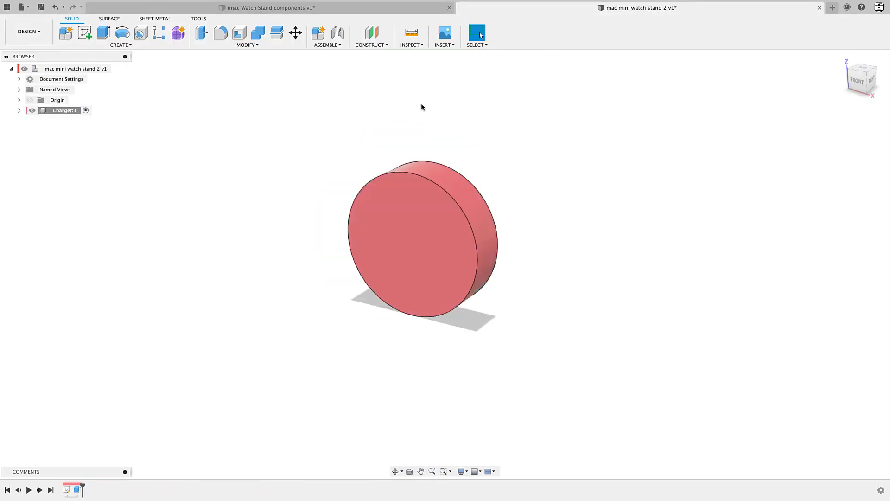
Construct a tangent plane on the underside of the disc's cylindrical face at a 0 degree angle
{"action": "left_click", "coordinate": [372, 45]}
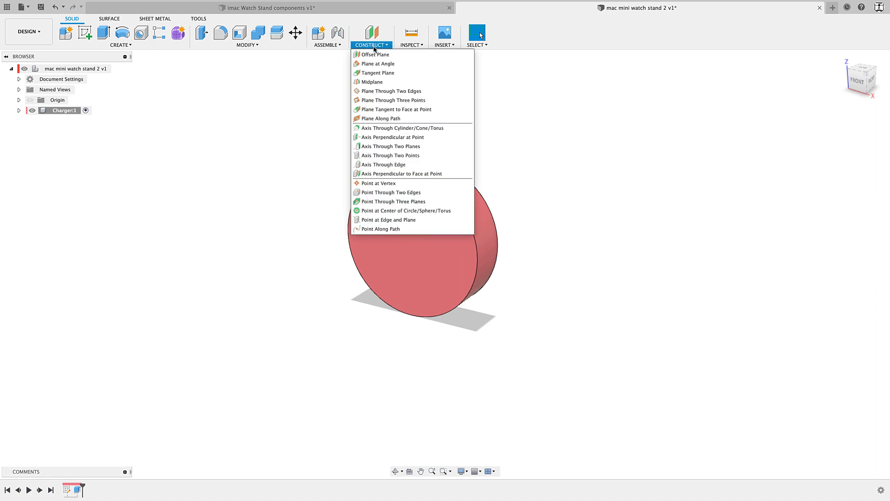
{"action": "left_click", "coordinate": [377, 74]}
{"action": "middle_click_drag", "start_coordinate": [310, 343], "coordinate": [377, 298], "text": "shift"}
{"action": "left_click", "coordinate": [390, 287]}
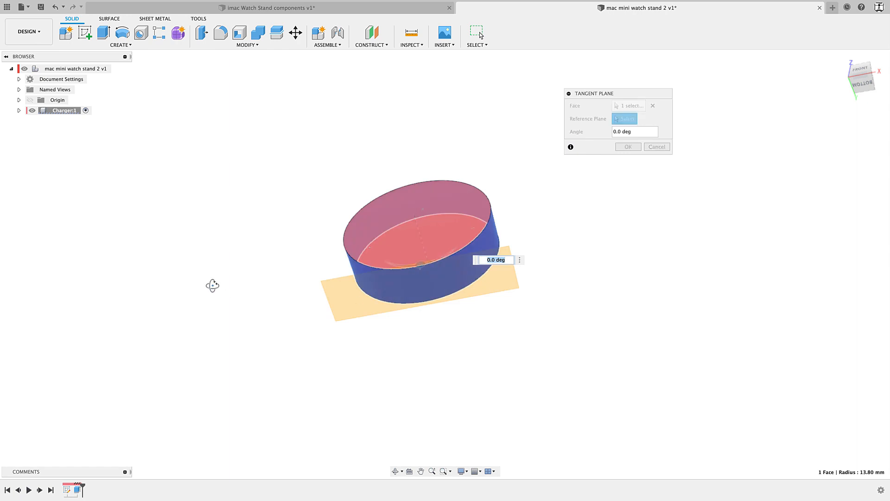
{"action": "middle_click_drag", "start_coordinate": [212, 283], "coordinate": [221, 324], "text": "shift"}
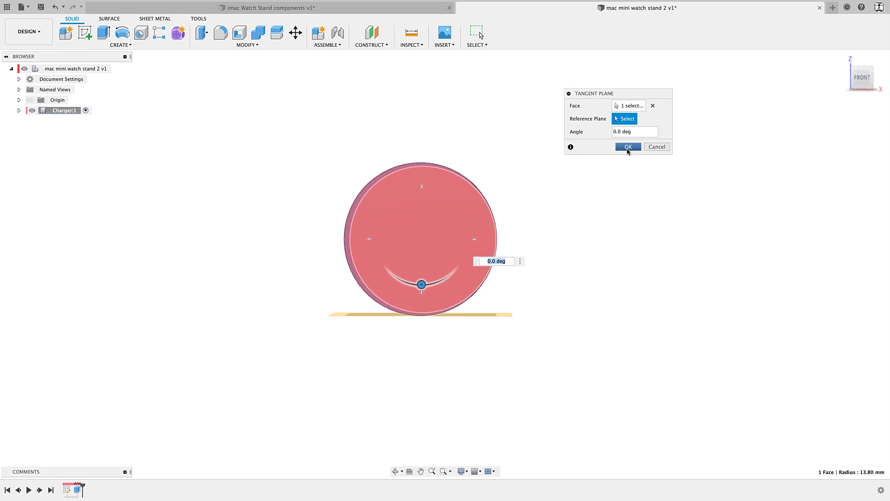
{"action": "left_click", "coordinate": [628, 147]}
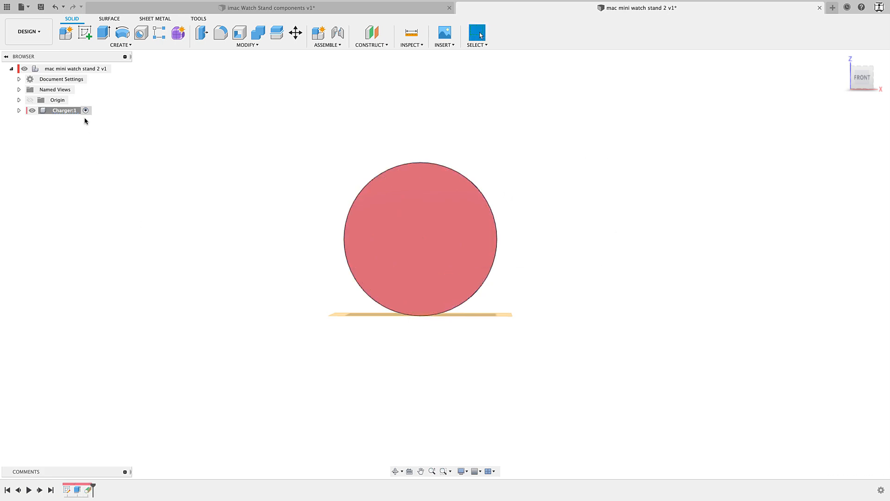
Start a sketch on the tangent plane and draw a 3.8 mm diameter circle beside the disc
{"action": "left_click", "coordinate": [90, 34]}
{"action": "left_click", "coordinate": [332, 309]}
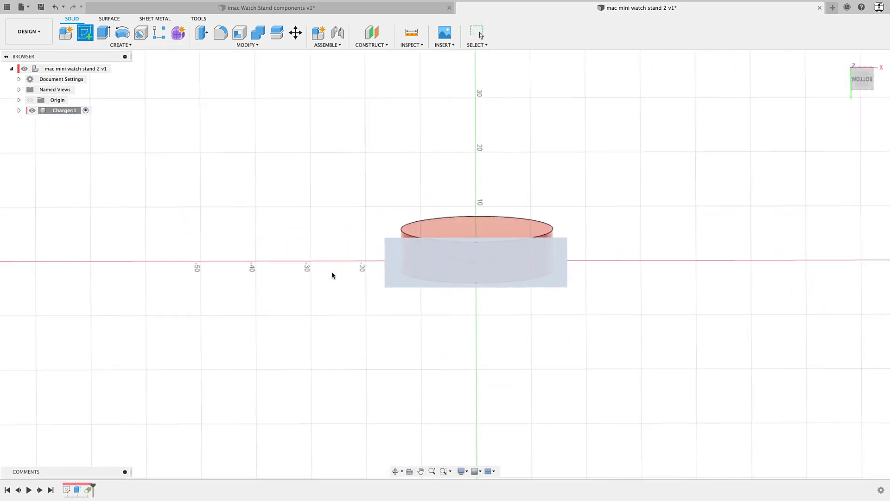
{"action": "middle_click_drag", "start_coordinate": [452, 374], "coordinate": [340, 365]}
{"action": "scroll", "coordinate": [443, 330], "scroll_direction": "up", "scroll_amount": 5}
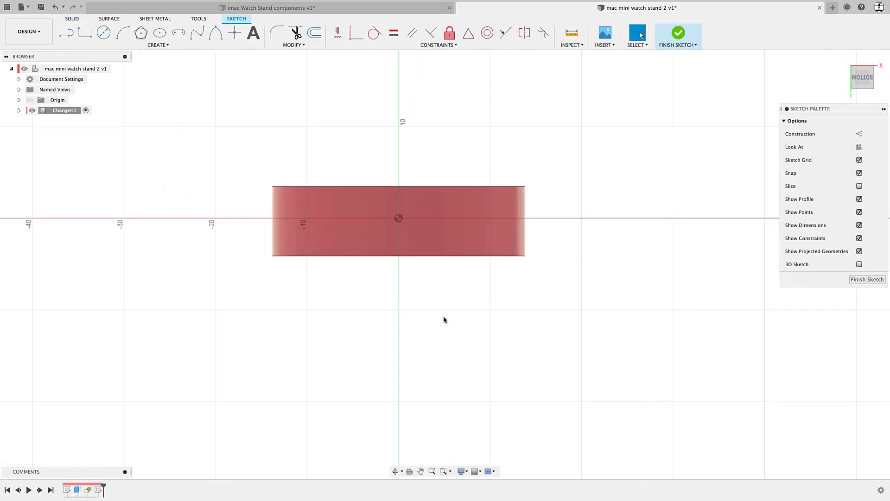
{"action": "middle_click_drag", "start_coordinate": [443, 318], "coordinate": [460, 366]}
{"action": "scroll", "coordinate": [460, 366], "scroll_direction": "up", "scroll_amount": 1}
{"action": "key", "text": "c"}
{"action": "left_click", "coordinate": [664, 209]}
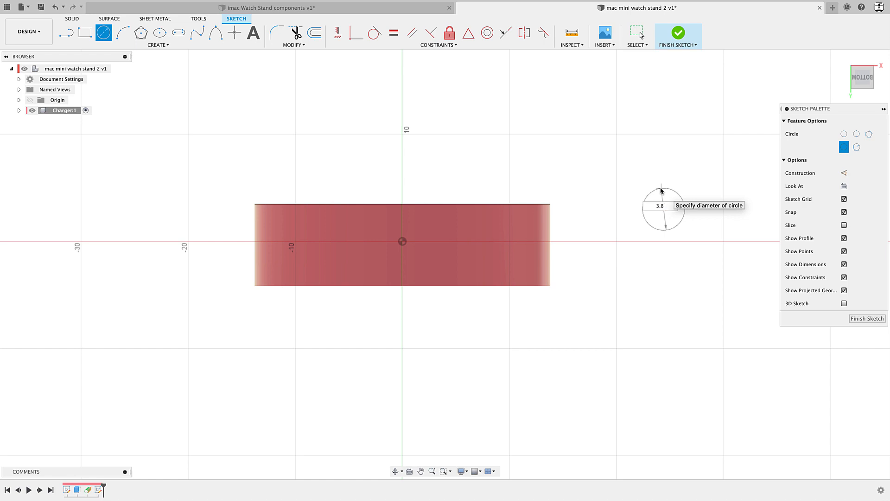
{"action": "key", "text": "Return"}
{"action": "key", "text": "Escape"}
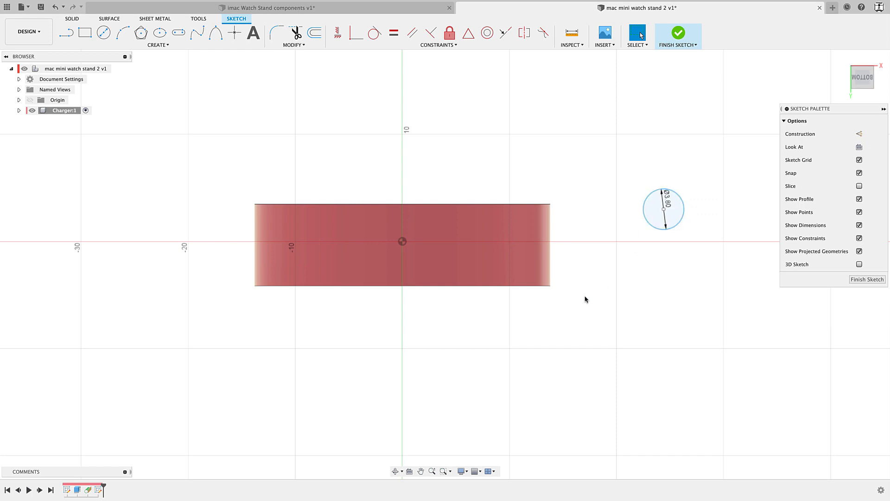
Draw a construction line across the disc's thickness between the midpoints of its two face edges
{"action": "key", "text": "l"}
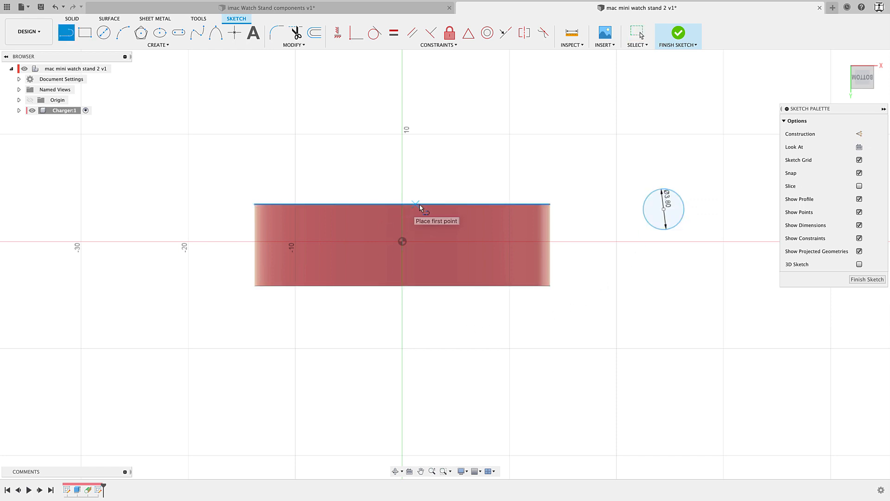
{"action": "left_click", "coordinate": [401, 204]}
{"action": "left_click", "coordinate": [402, 285]}
{"action": "key", "text": "Escape"}
{"action": "left_click", "coordinate": [402, 217]}
{"action": "left_click", "coordinate": [577, 187]}
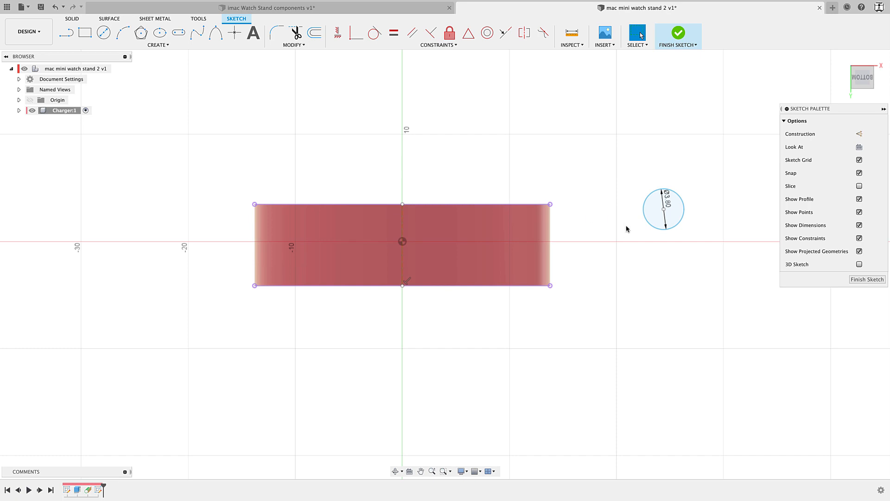
Move the 3.8 mm circle a little closer to the disc and hide the Charger's bodies
{"action": "scroll", "coordinate": [598, 278], "scroll_direction": "up", "scroll_amount": 2}
{"action": "middle_click_drag", "start_coordinate": [598, 277], "coordinate": [652, 295]}
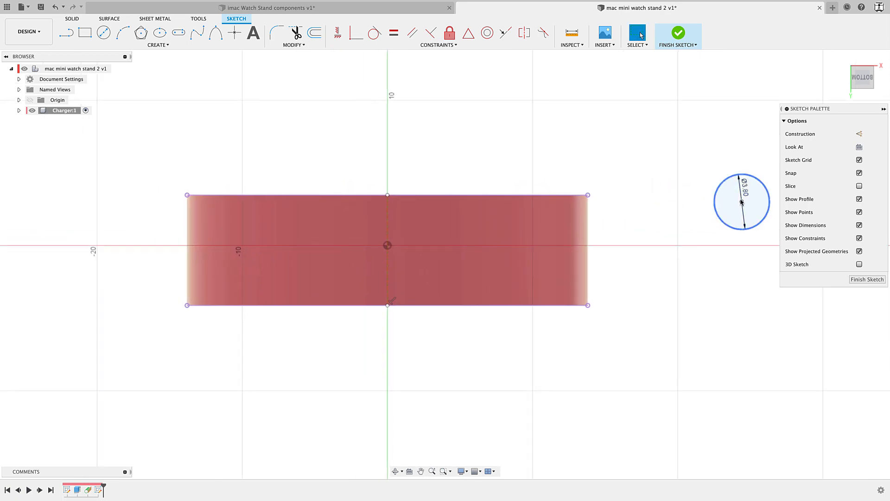
{"action": "left_click_drag", "start_coordinate": [742, 202], "coordinate": [691, 190]}
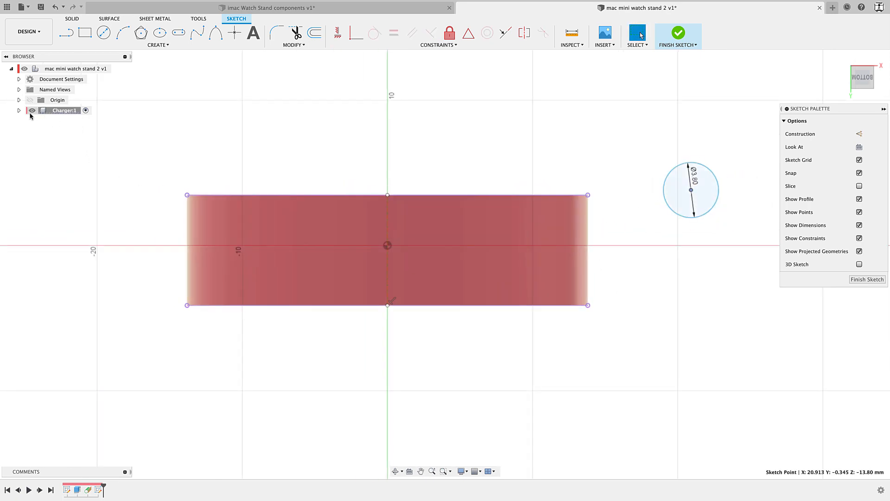
{"action": "left_click", "coordinate": [19, 110]}
{"action": "left_click", "coordinate": [37, 132]}
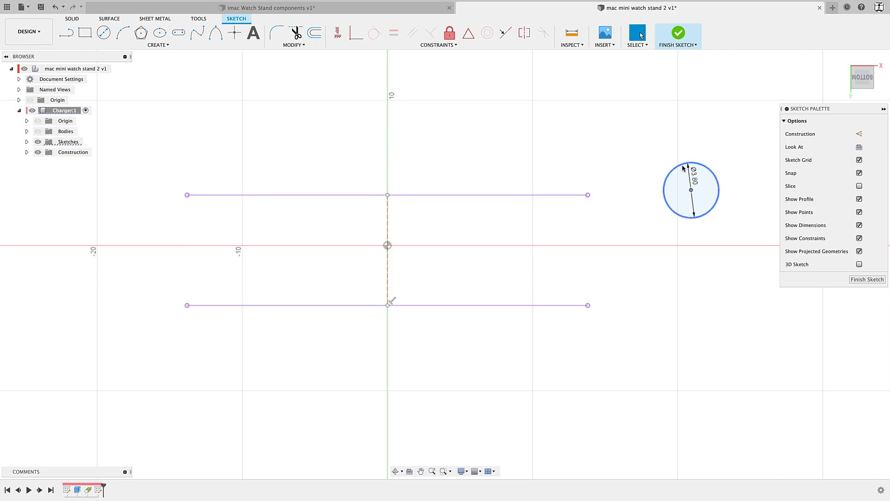
Constrain the circle's centre to the midpoint of the construction line and finish the sketch
{"action": "left_click", "coordinate": [467, 39]}
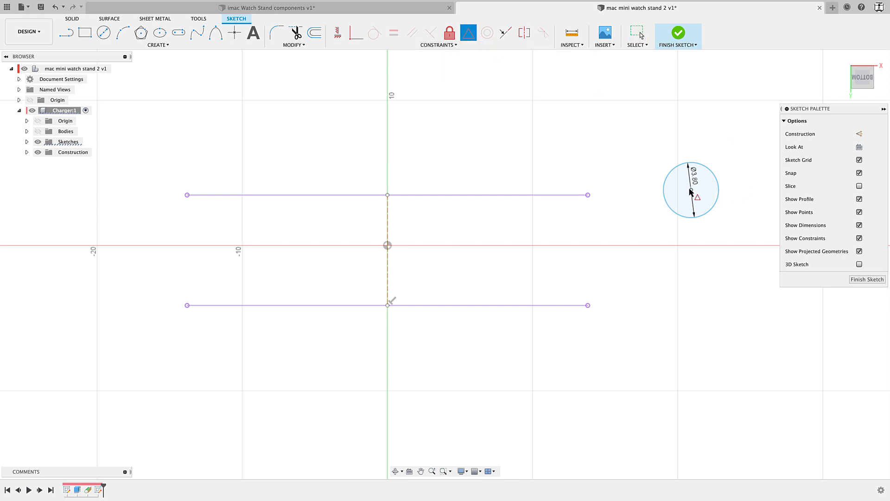
{"action": "left_click", "coordinate": [388, 225]}
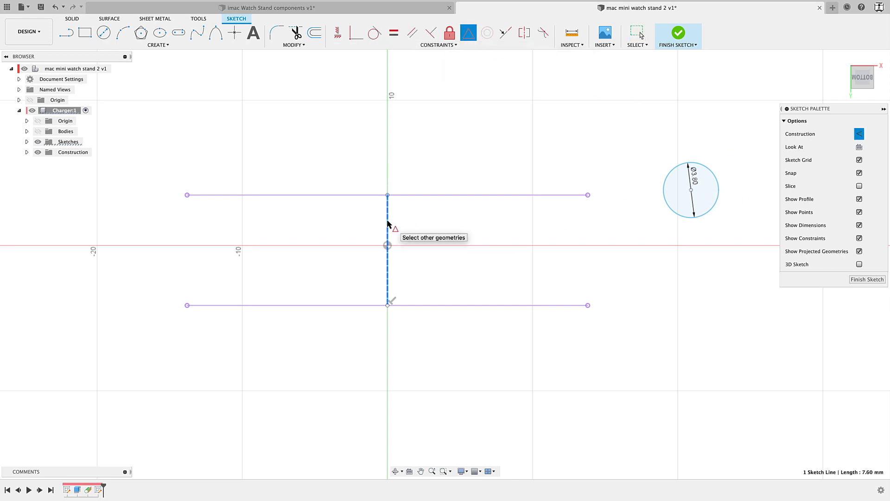
{"action": "left_click", "coordinate": [691, 190]}
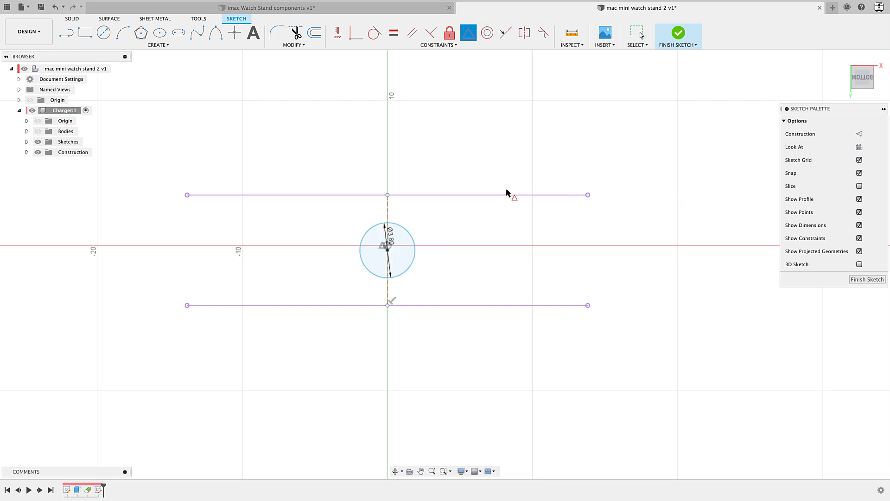
{"action": "left_click", "coordinate": [678, 34]}
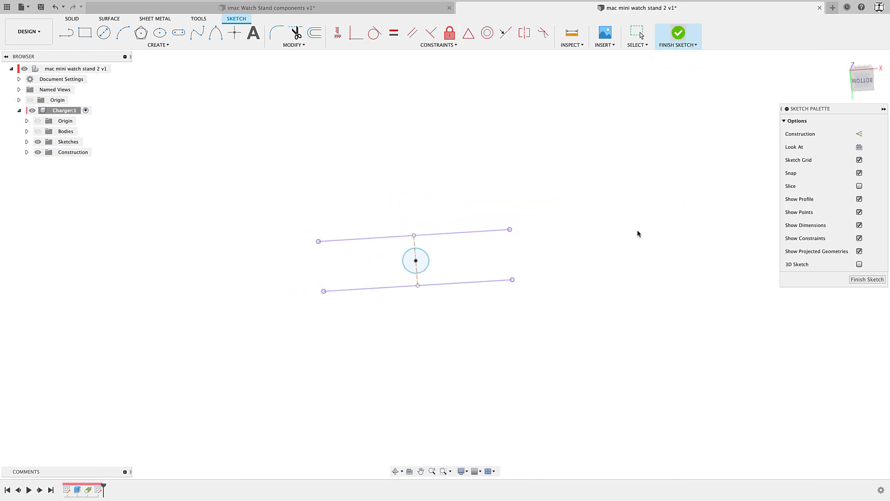
Show the Charger's bodies and set up an extrusion of the 3.8 mm circle 10 mm downward from the disc
{"action": "left_click", "coordinate": [37, 131]}
{"action": "left_click", "coordinate": [393, 317]}
{"action": "key", "text": "e"}
{"action": "left_click_drag", "start_coordinate": [393, 320], "coordinate": [389, 390]}
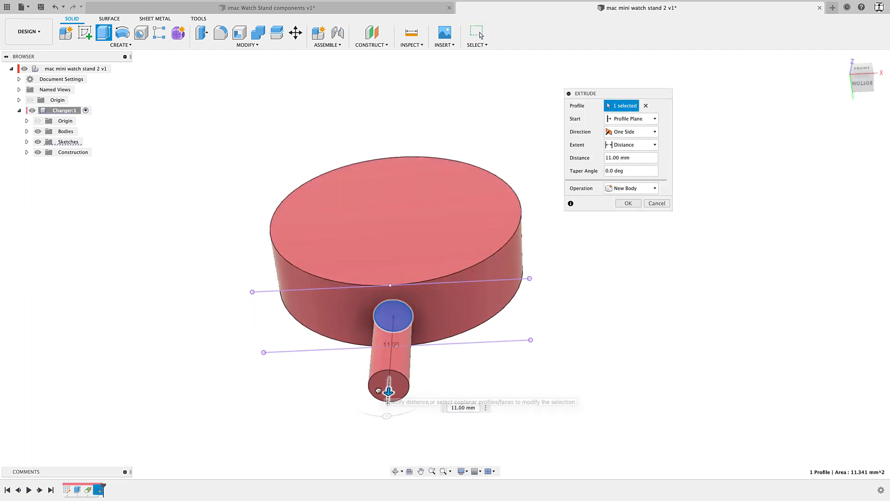
{"action": "middle_click_drag", "start_coordinate": [392, 392], "coordinate": [454, 295], "text": "shift"}
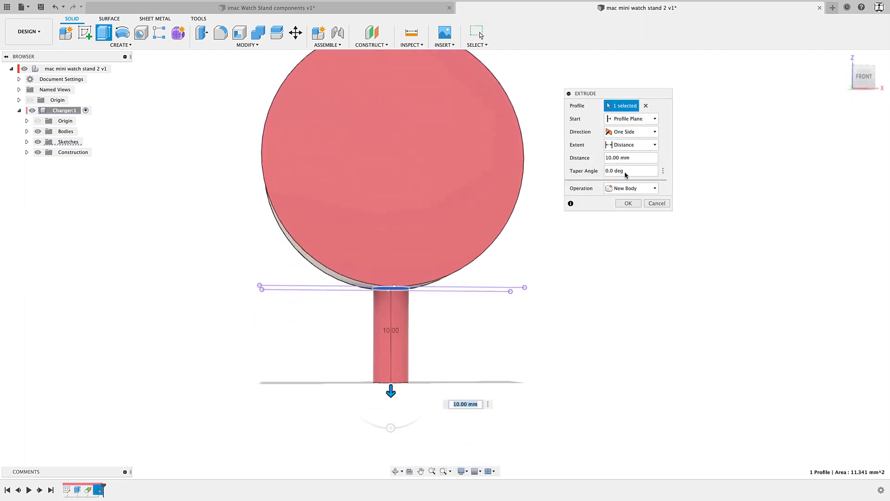
Make the stem's extrusion two-sided with 2 mm reaching into the disc, and join it to the disc
{"action": "left_click", "coordinate": [633, 132]}
{"action": "left_click", "coordinate": [635, 153]}
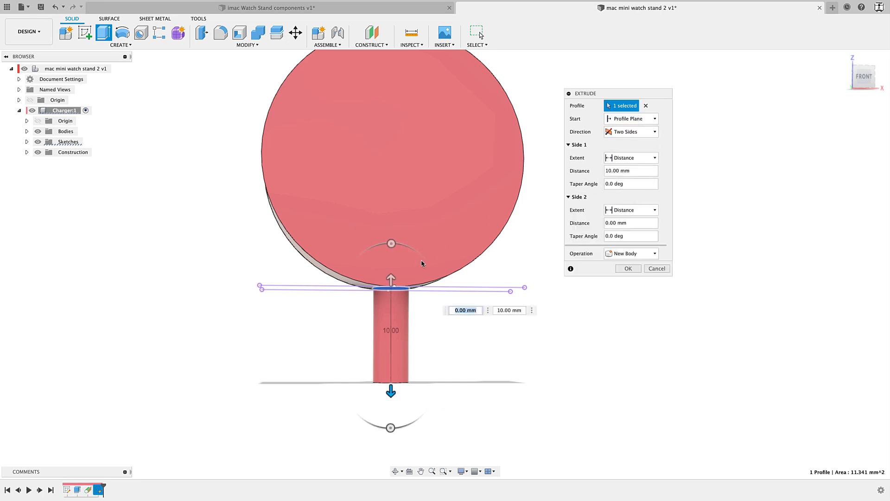
{"action": "left_click_drag", "start_coordinate": [389, 279], "coordinate": [392, 263]}
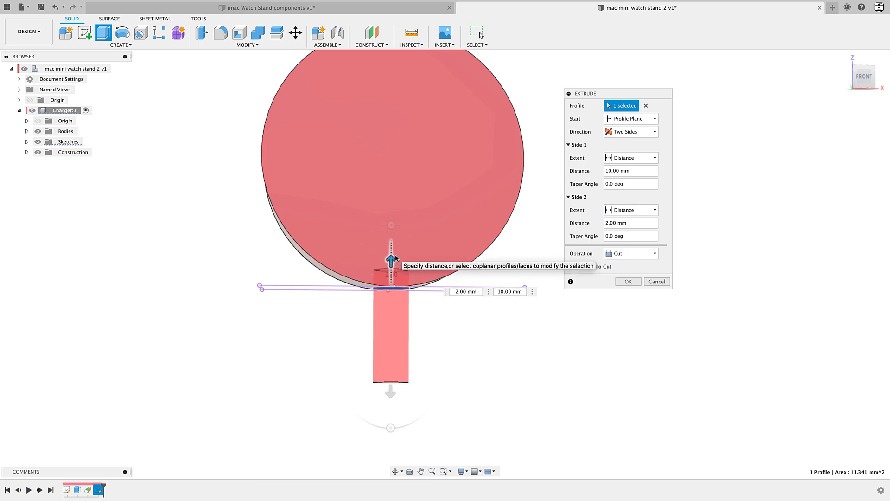
{"action": "left_click", "coordinate": [642, 254]}
{"action": "left_click", "coordinate": [625, 265]}
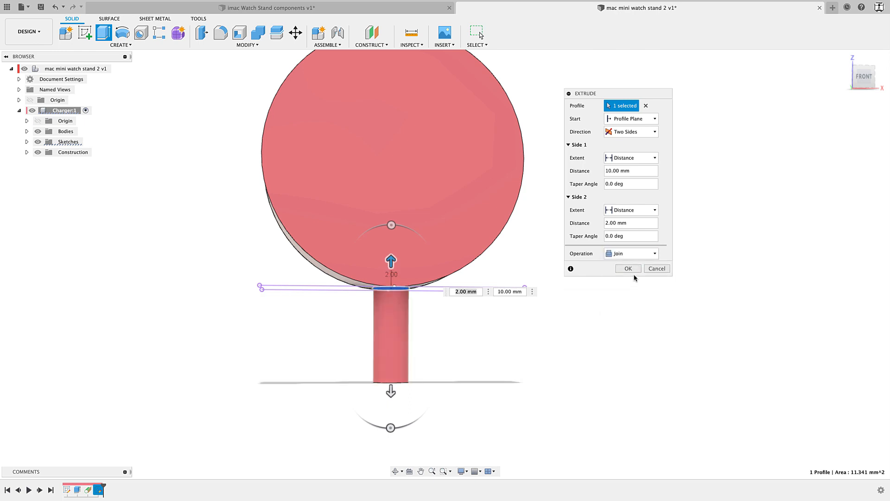
{"action": "left_click", "coordinate": [629, 269]}
Create a new internal component named Charger Holder under the top-level design
{"action": "middle_click_drag", "start_coordinate": [634, 276], "coordinate": [362, 357], "text": "shift"}
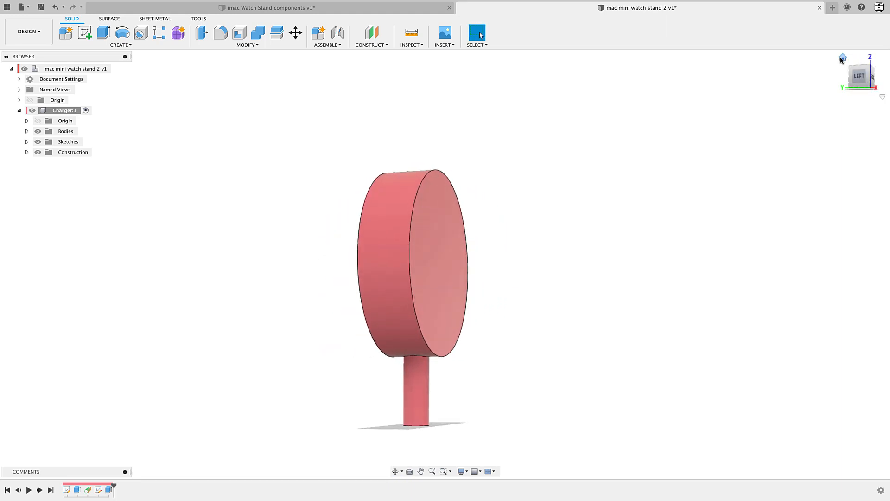
{"action": "left_click", "coordinate": [843, 57]}
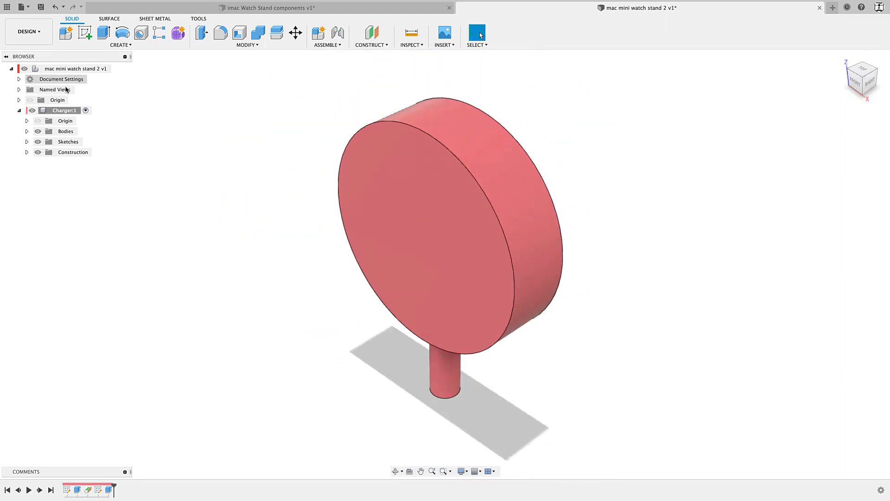
{"action": "right_click", "coordinate": [63, 71]}
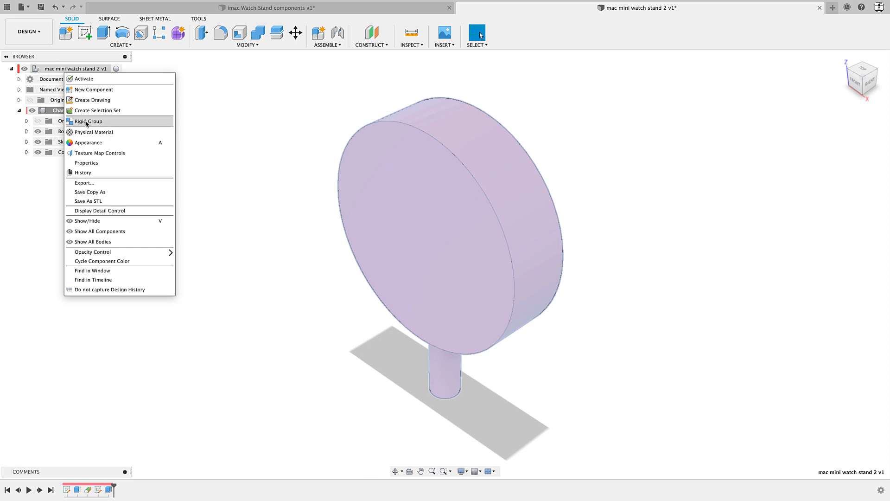
{"action": "left_click", "coordinate": [89, 90]}
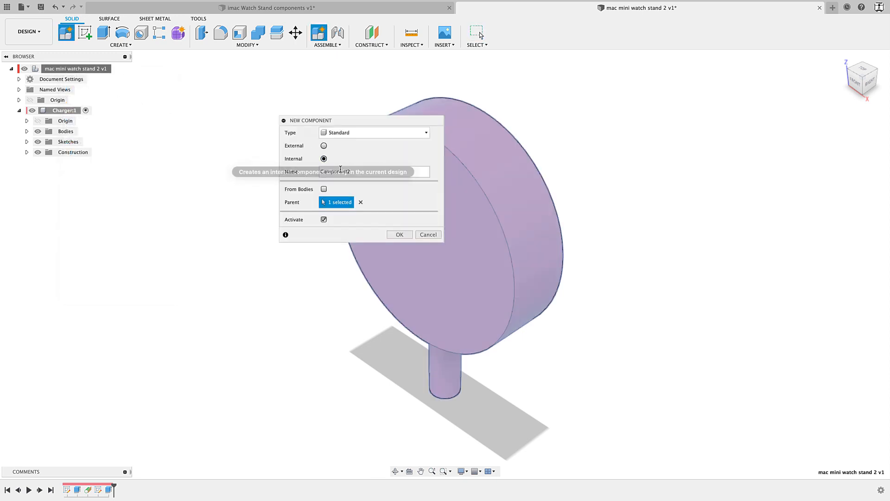
{"action": "left_click_drag", "start_coordinate": [353, 172], "coordinate": [306, 165]}
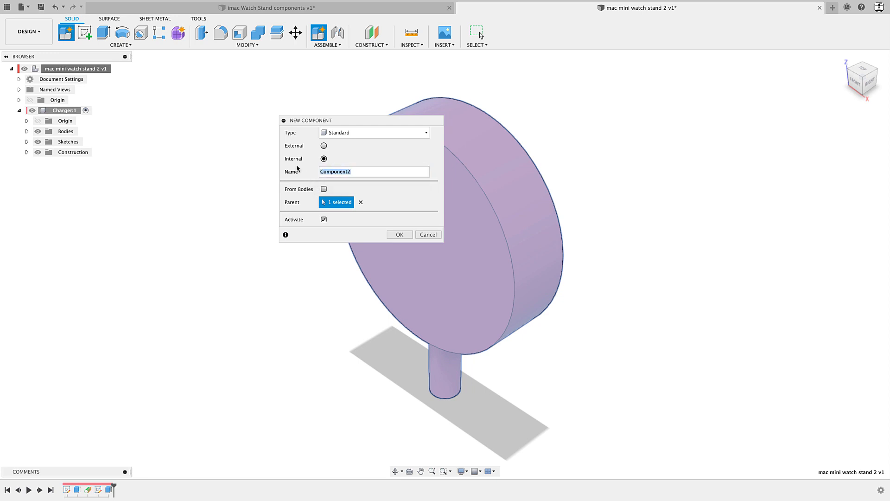
{"action": "type", "text": "Charger Holder"}
{"action": "key", "text": "Return"}
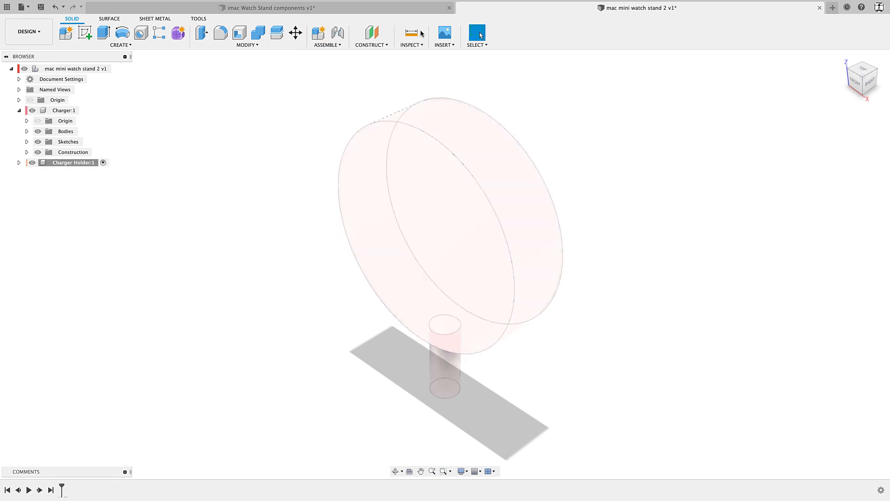
Switch to the imac Watch Stand components design, show its Charger Holder to examine its shape around the charger, and return to the mac mini design
{"action": "left_click", "coordinate": [425, 13]}
{"action": "left_click", "coordinate": [36, 133]}
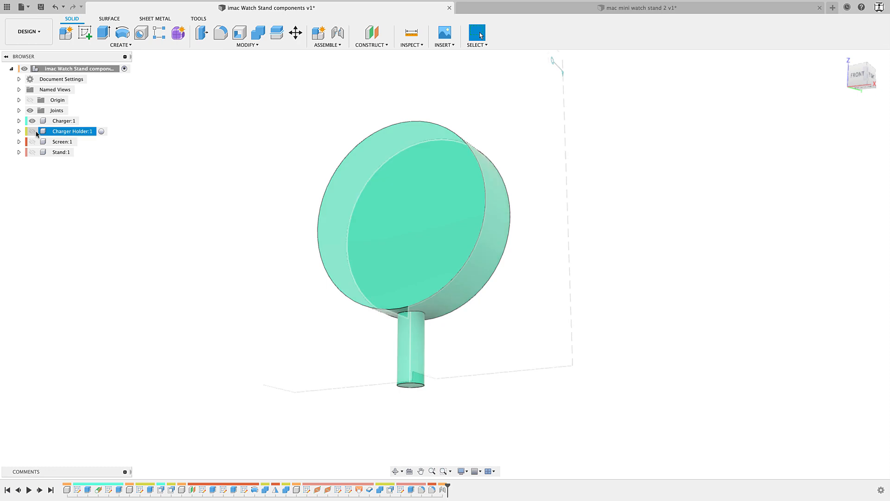
{"action": "left_click", "coordinate": [34, 133]}
{"action": "middle_click_drag", "start_coordinate": [124, 185], "coordinate": [579, 177], "text": "shift"}
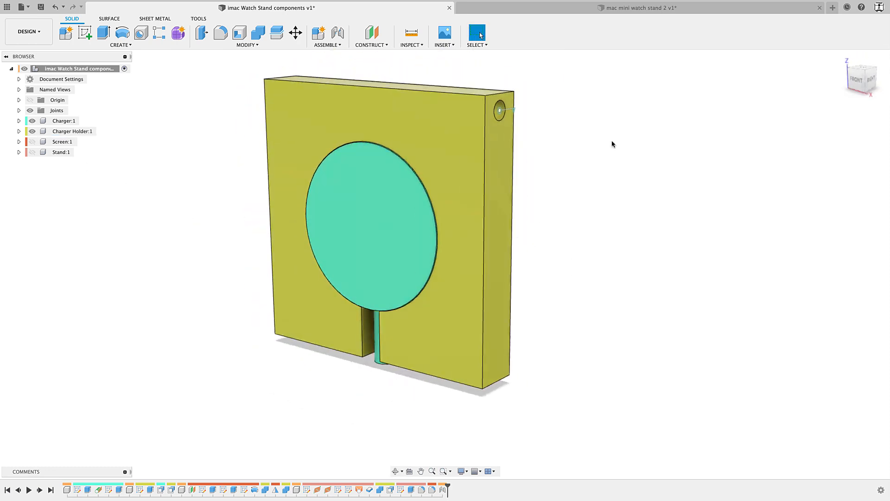
{"action": "left_click", "coordinate": [663, 9]}
{"action": "middle_click_drag", "start_coordinate": [209, 298], "coordinate": [266, 273]}
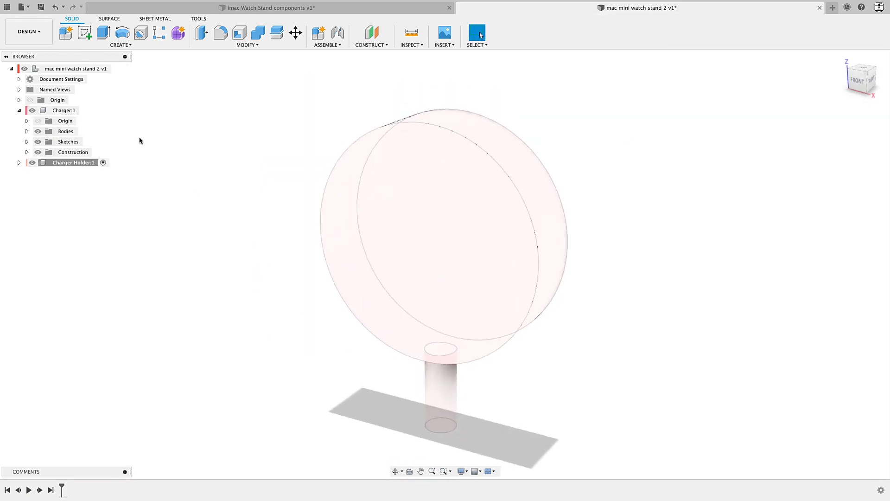
Sketch a 45 by 45 mm center rectangle on the front plane, centred on the origin
{"action": "left_click", "coordinate": [85, 32]}
{"action": "left_click", "coordinate": [441, 231]}
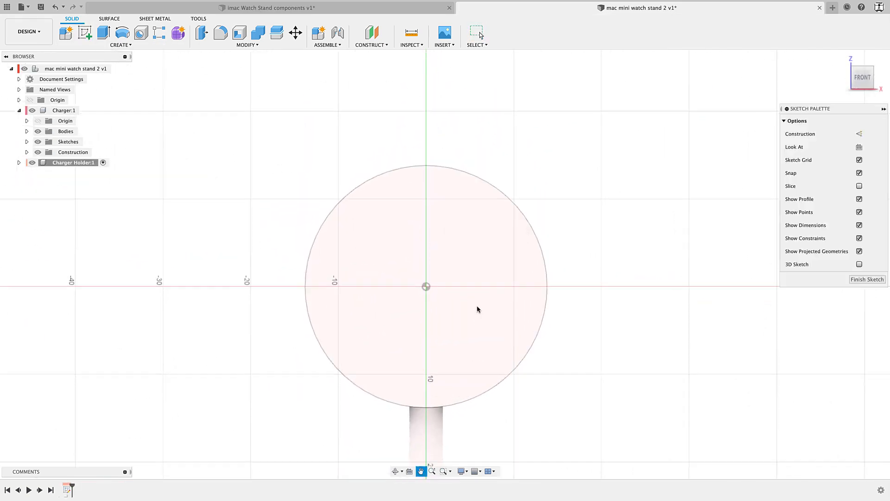
{"action": "scroll", "coordinate": [489, 262], "scroll_direction": "down", "scroll_amount": 3}
{"action": "left_click", "coordinate": [158, 44]}
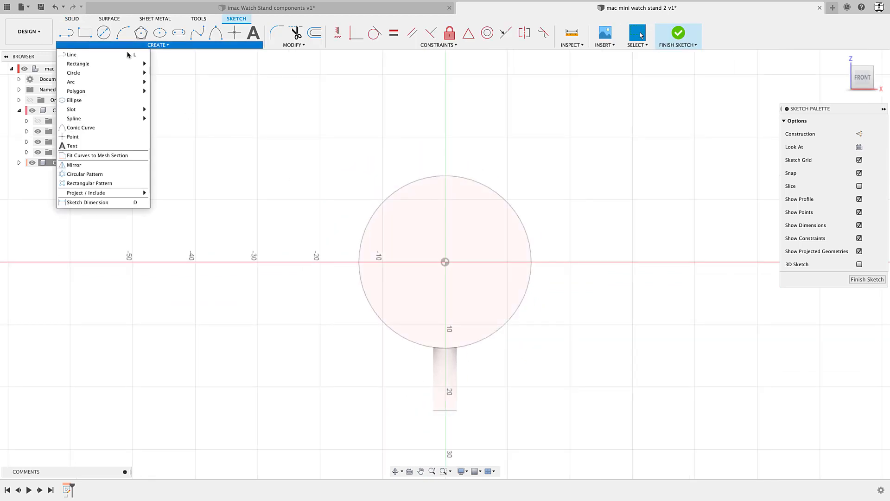
{"action": "mouse_move", "coordinate": [92, 66]}
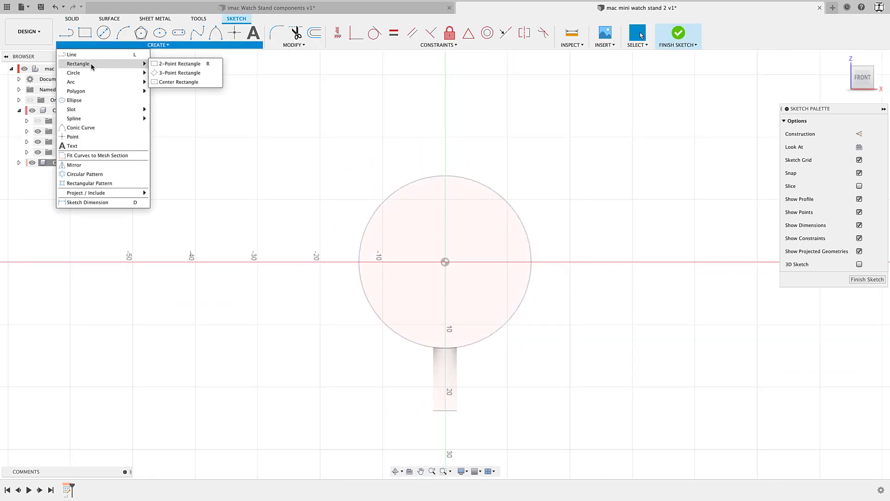
{"action": "left_click", "coordinate": [186, 81]}
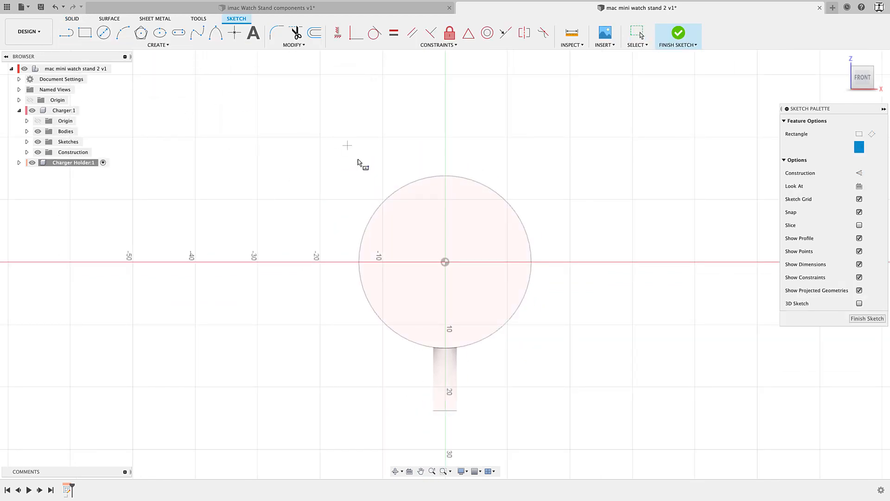
{"action": "left_click", "coordinate": [445, 262]}
{"action": "type", "text": "45"}
{"action": "key", "text": "Tab"}
{"action": "type", "text": "5"}
{"action": "key", "text": "Tab"}
{"action": "key", "text": "Return"}
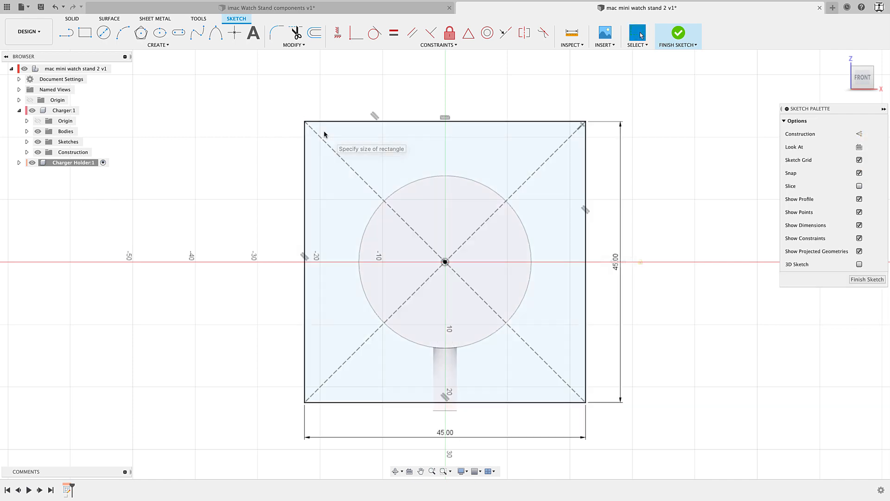
{"action": "mouse_move", "coordinate": [638, 284]}
{"action": "middle_mouse_down", "text": "shift"}
{"action": "mouse_move", "coordinate": [642, 271]}
{"action": "mouse_move", "coordinate": [624, 279]}
{"action": "mouse_move", "coordinate": [507, 187]}
{"action": "middle_mouse_up", "text": "shift"}
{"action": "left_click", "coordinate": [506, 180]}
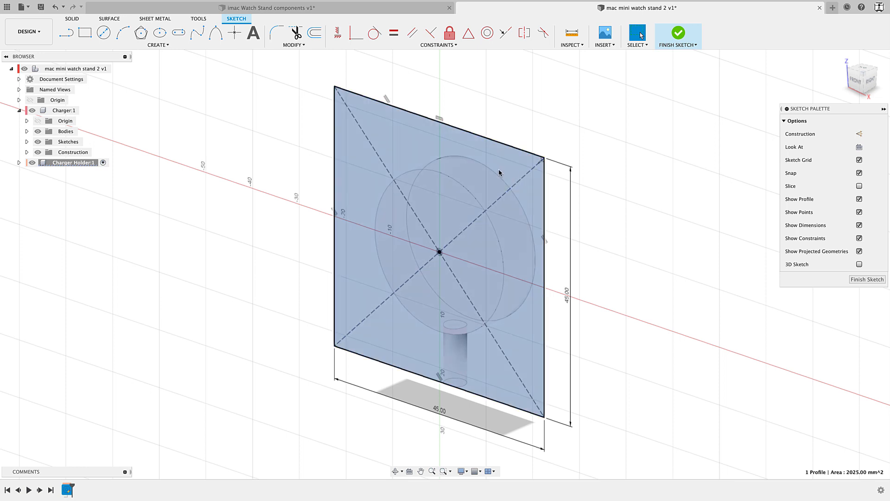
{"action": "key", "text": "e"}
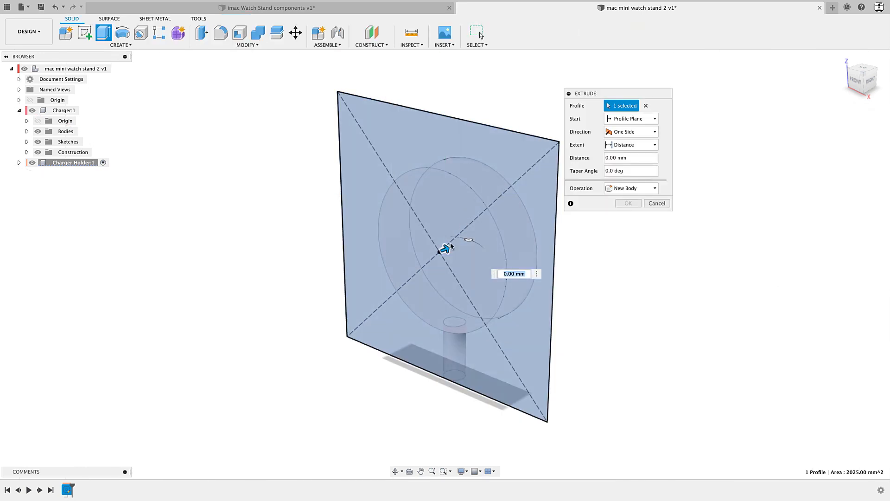
{"action": "mouse_move", "coordinate": [445, 250]}
{"action": "left_mouse_down"}
{"action": "mouse_move", "coordinate": [506, 226]}
{"action": "mouse_move", "coordinate": [470, 240]}
{"action": "left_mouse_up"}
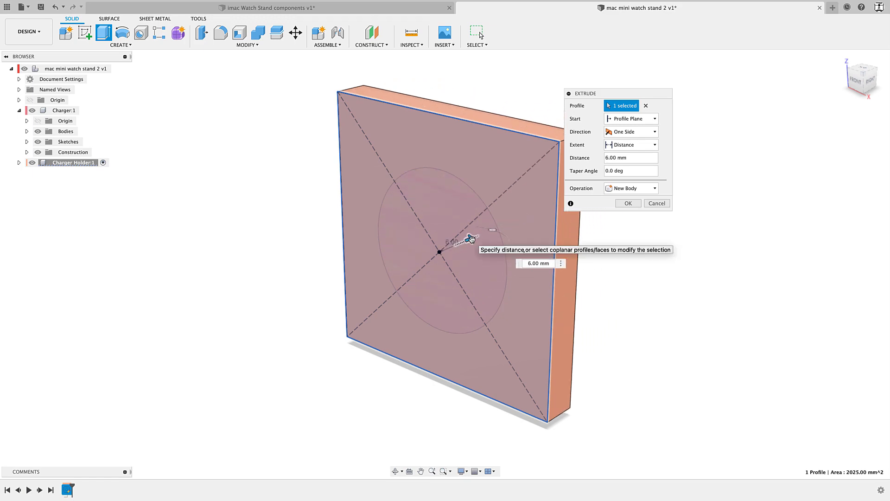
{"action": "key", "text": "Escape"}
Project the Charger body's outline into the square's sketch and finish the sketch
{"action": "mouse_move", "coordinate": [477, 258]}
{"action": "middle_mouse_down", "text": "shift"}
{"action": "mouse_move", "coordinate": [533, 276]}
{"action": "mouse_move", "coordinate": [521, 312]}
{"action": "middle_mouse_up", "text": "shift"}
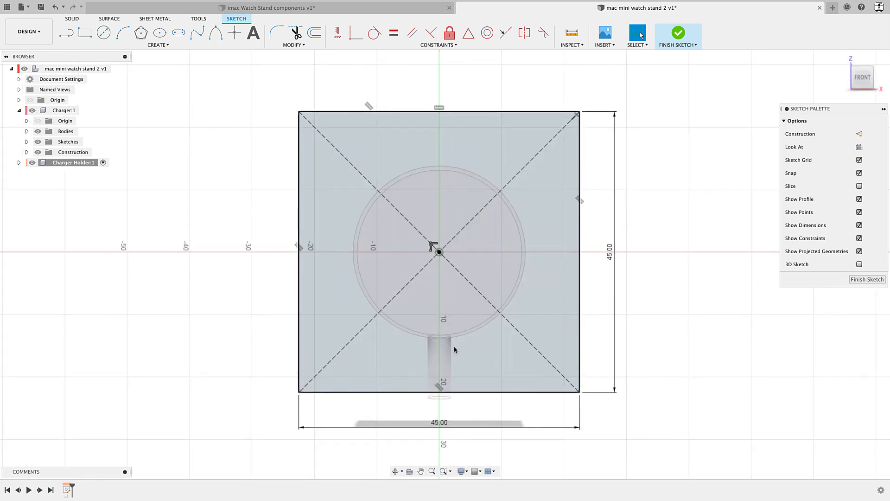
{"action": "middle_click_drag", "start_coordinate": [463, 313], "coordinate": [458, 306]}
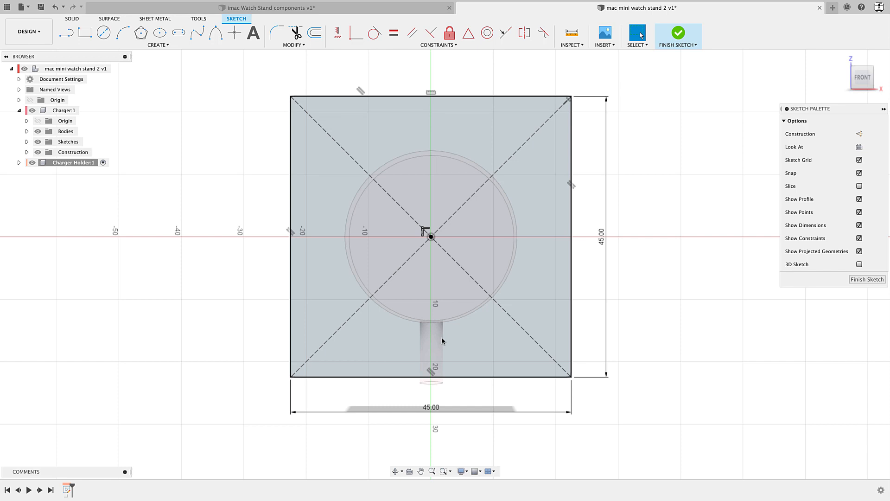
{"action": "key", "text": "p"}
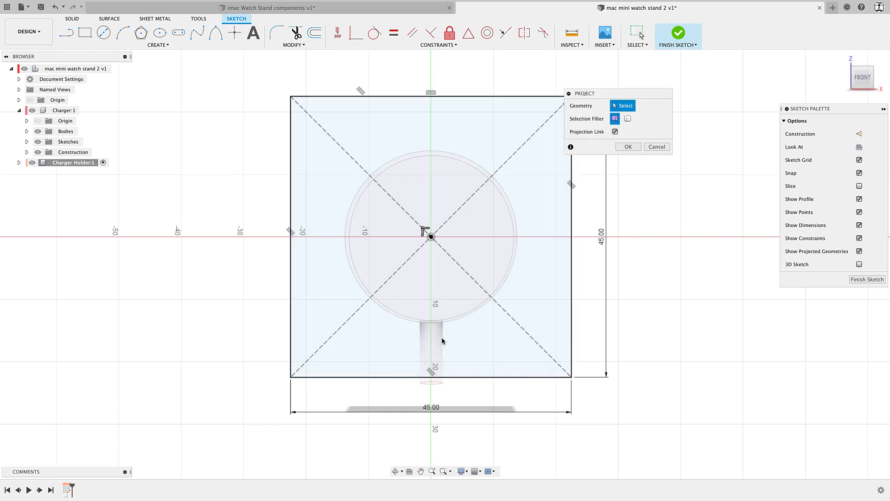
{"action": "left_click", "coordinate": [628, 118]}
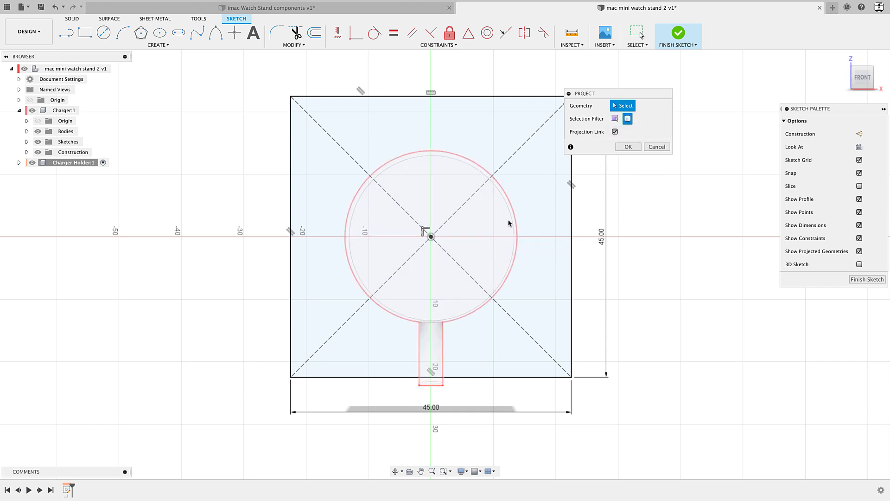
{"action": "left_click", "coordinate": [500, 246]}
{"action": "left_click", "coordinate": [628, 146]}
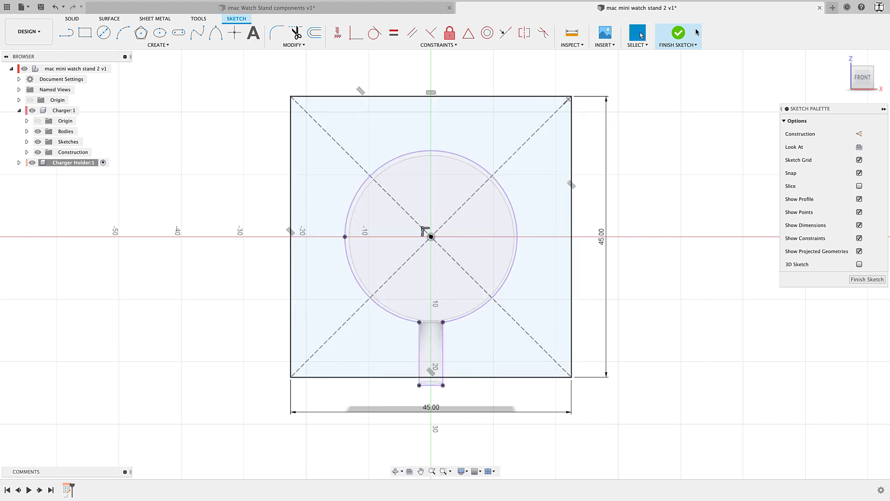
{"action": "left_click", "coordinate": [678, 33]}
Set up an extrusion of the square profile around the charger outline, trying depths of 7 mm and 3 mm towards the Charger
{"action": "key", "text": "e"}
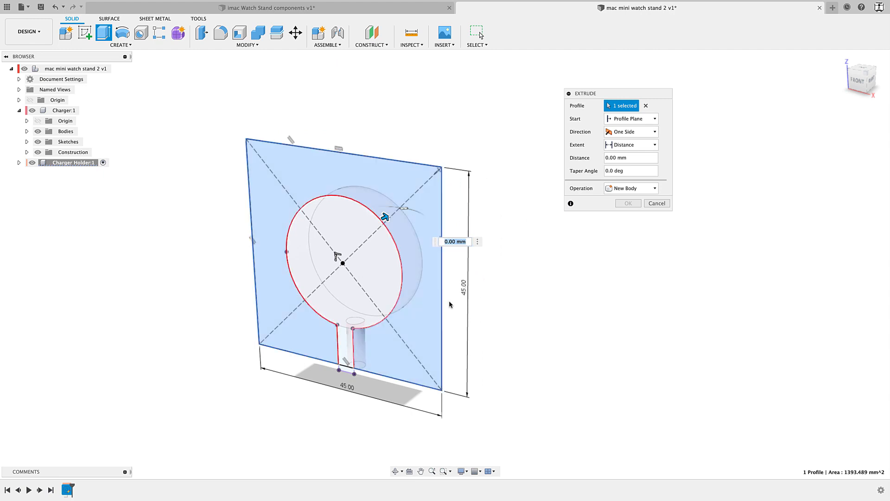
{"action": "middle_click_drag", "start_coordinate": [376, 328], "coordinate": [338, 324], "text": "shift"}
{"action": "left_click_drag", "start_coordinate": [373, 221], "coordinate": [401, 212]}
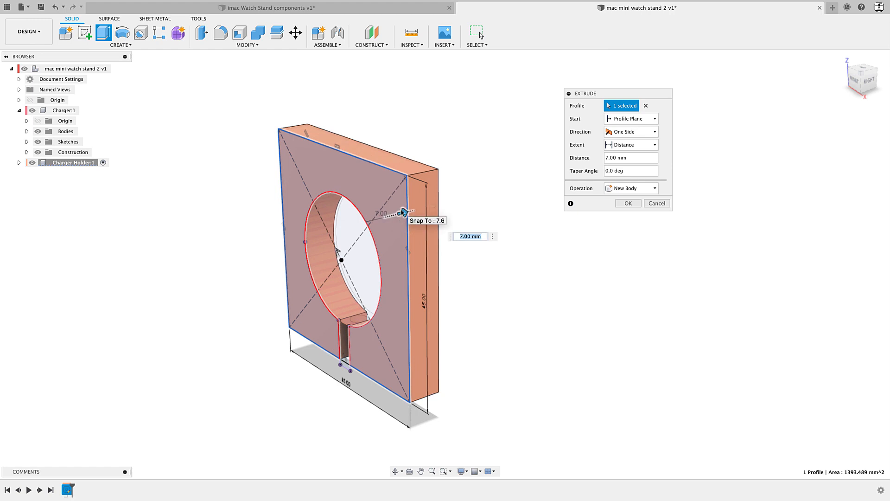
{"action": "middle_click_drag", "start_coordinate": [402, 212], "coordinate": [368, 225], "text": "shift"}
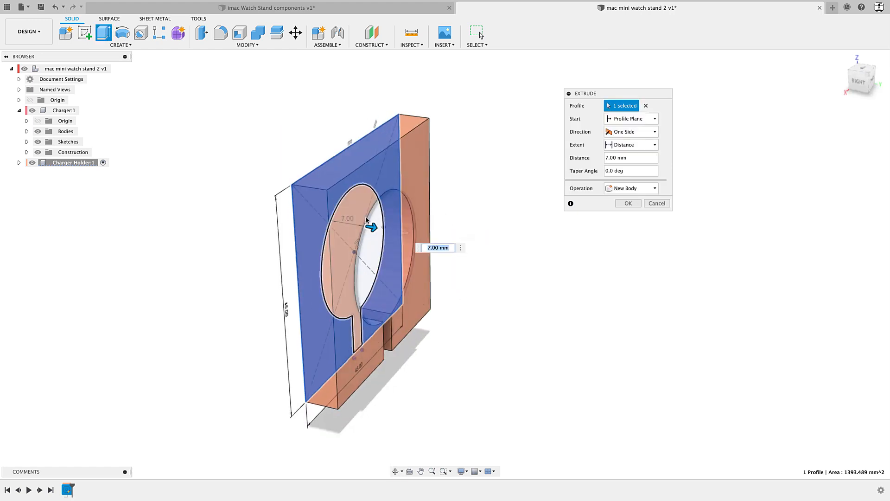
{"action": "left_click_drag", "start_coordinate": [372, 226], "coordinate": [352, 224]}
{"action": "middle_click_drag", "start_coordinate": [469, 335], "coordinate": [491, 308], "text": "shift"}
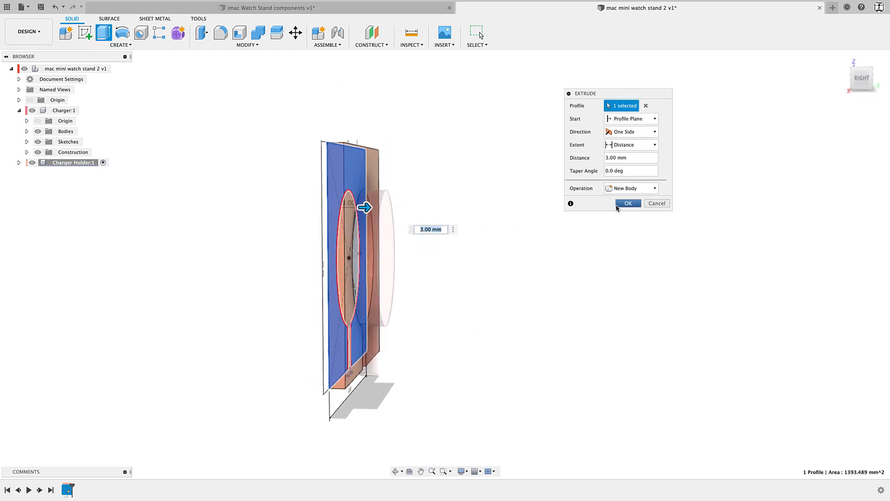
Set the extrusion's extent to the far face of the Charger's disc and create the holder as a new body
{"action": "left_click", "coordinate": [631, 148]}
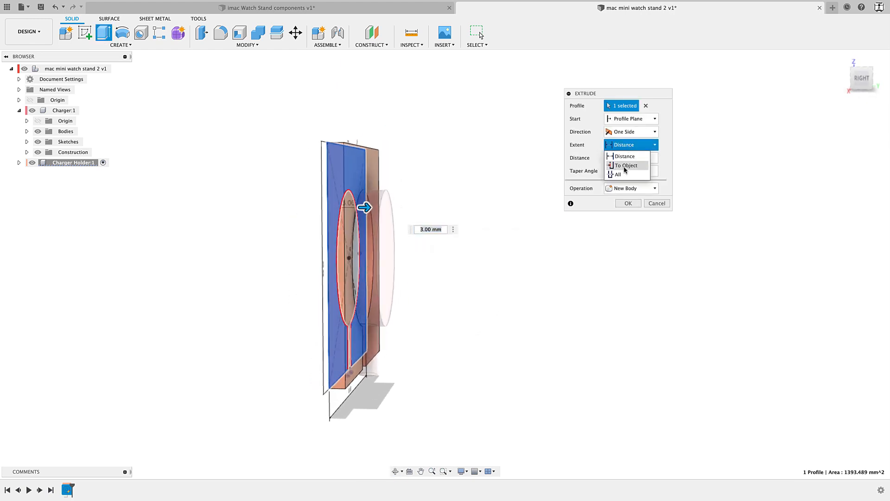
{"action": "left_click", "coordinate": [625, 166]}
{"action": "middle_click_drag", "start_coordinate": [501, 280], "coordinate": [473, 289], "text": "shift"}
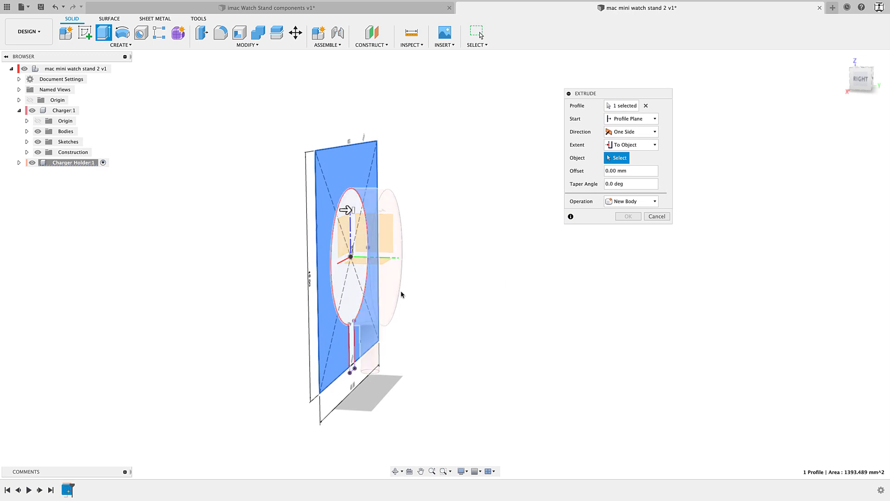
{"action": "middle_click_drag", "start_coordinate": [395, 290], "coordinate": [402, 286], "text": "shift"}
{"action": "scroll", "coordinate": [398, 289], "scroll_direction": "up", "scroll_amount": 5}
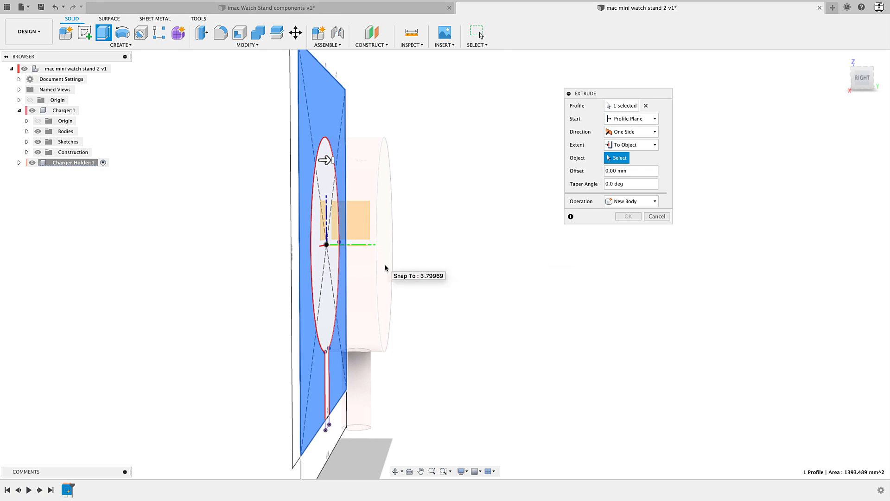
{"action": "left_click", "coordinate": [385, 268]}
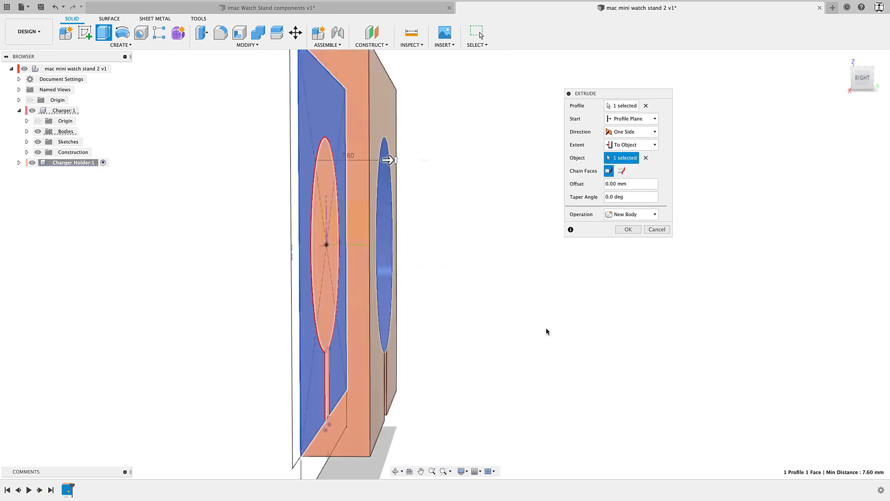
{"action": "left_click", "coordinate": [630, 229]}
Hide the Charger component and inspect the holder's circular opening and stem slot
{"action": "middle_click_drag", "start_coordinate": [588, 302], "coordinate": [558, 322], "text": "shift"}
{"action": "middle_click_drag", "start_coordinate": [464, 252], "coordinate": [574, 254], "text": "shift"}
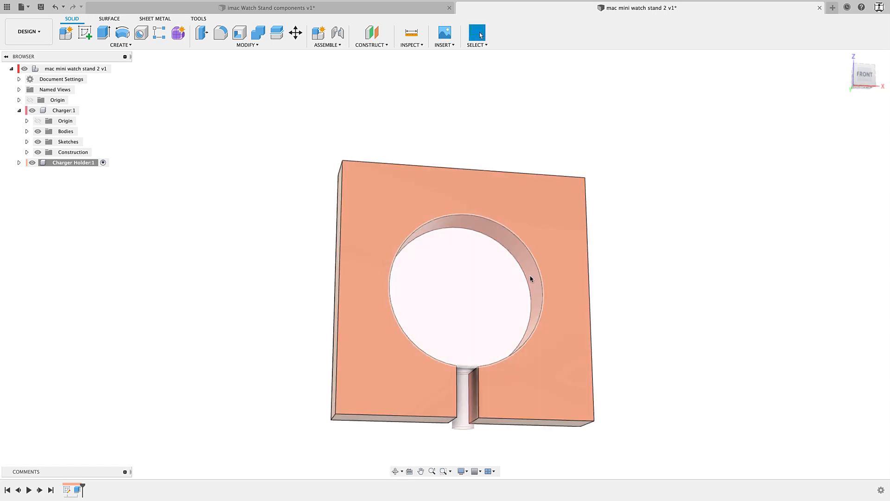
{"action": "scroll", "coordinate": [531, 278], "scroll_direction": "up", "scroll_amount": 4}
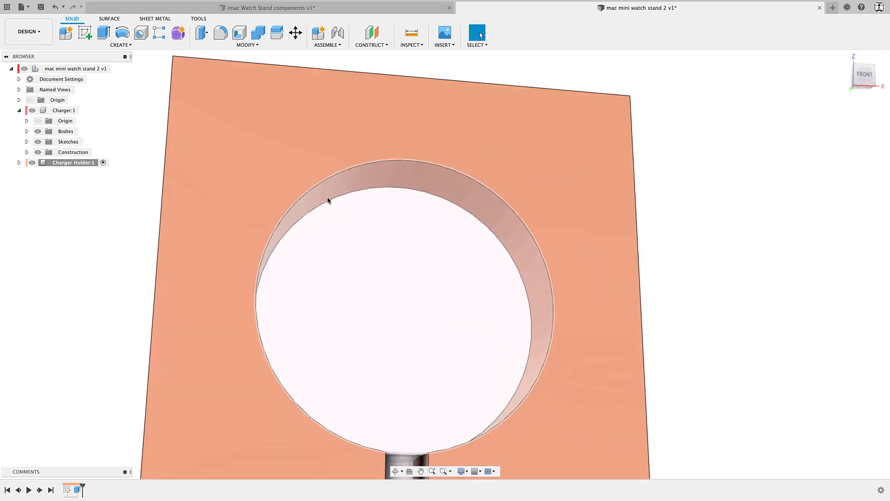
{"action": "scroll", "coordinate": [517, 382], "scroll_direction": "down", "scroll_amount": 4}
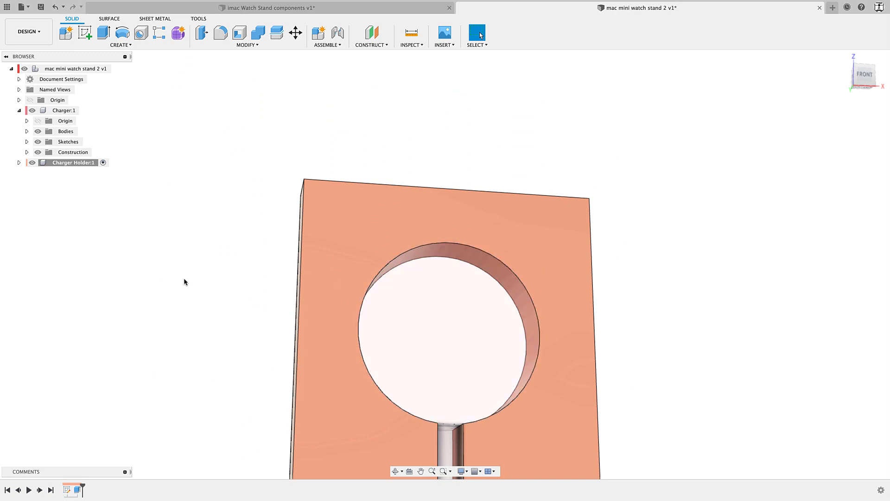
{"action": "left_click", "coordinate": [33, 113]}
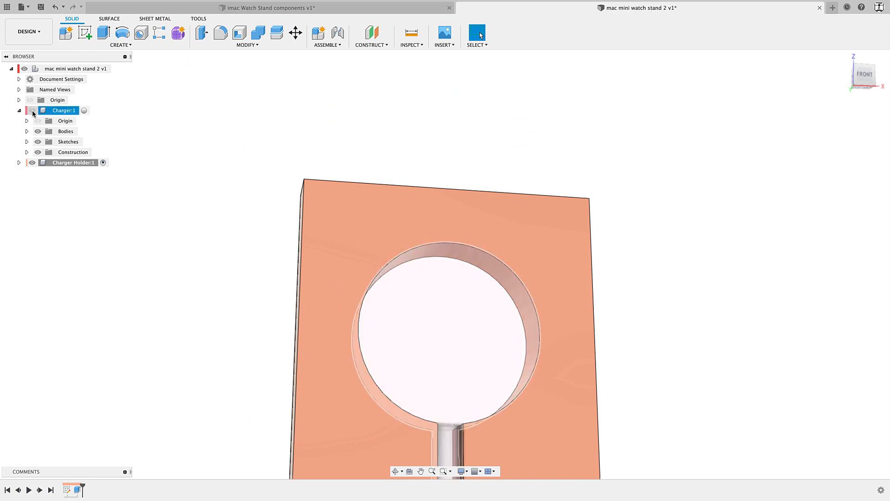
{"action": "left_click", "coordinate": [33, 112]}
{"action": "middle_click_drag", "start_coordinate": [210, 349], "coordinate": [238, 355], "text": "shift"}
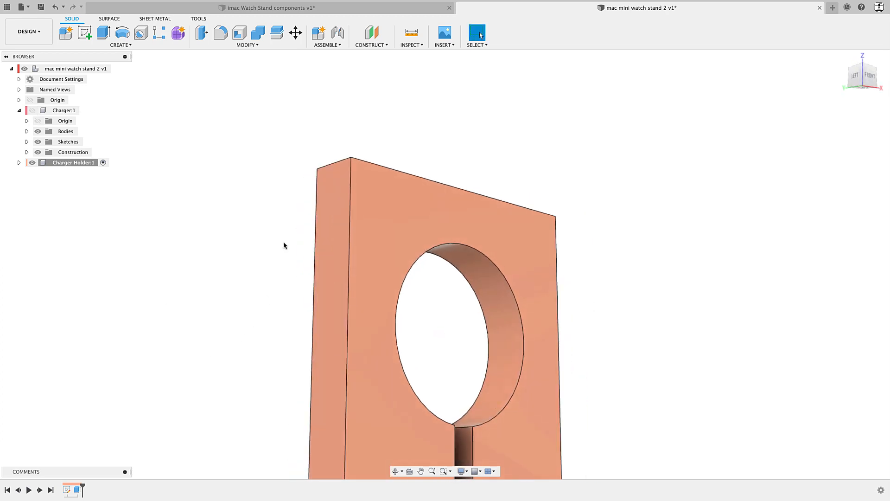
Offset the cylindrical face of the Charger Holder's opening by -0.1 mm to enlarge it for clearance
{"action": "left_click", "coordinate": [242, 45]}
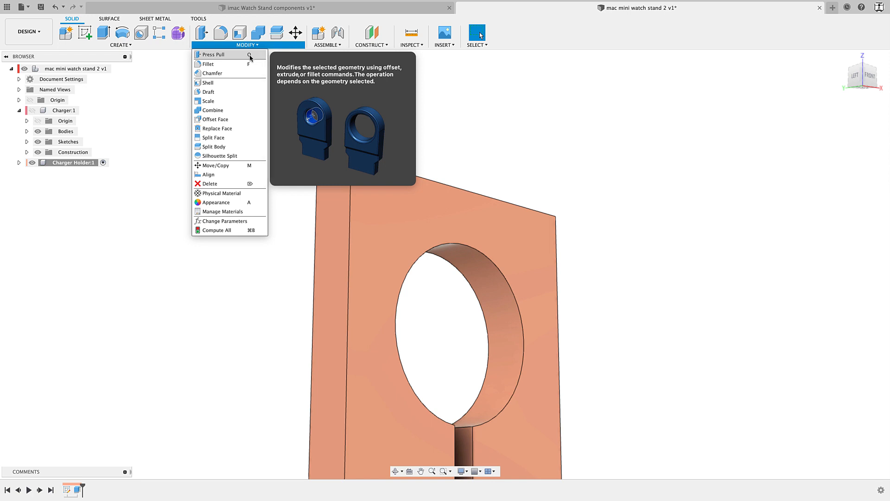
{"action": "left_click", "coordinate": [249, 55]}
{"action": "left_click", "coordinate": [508, 322]}
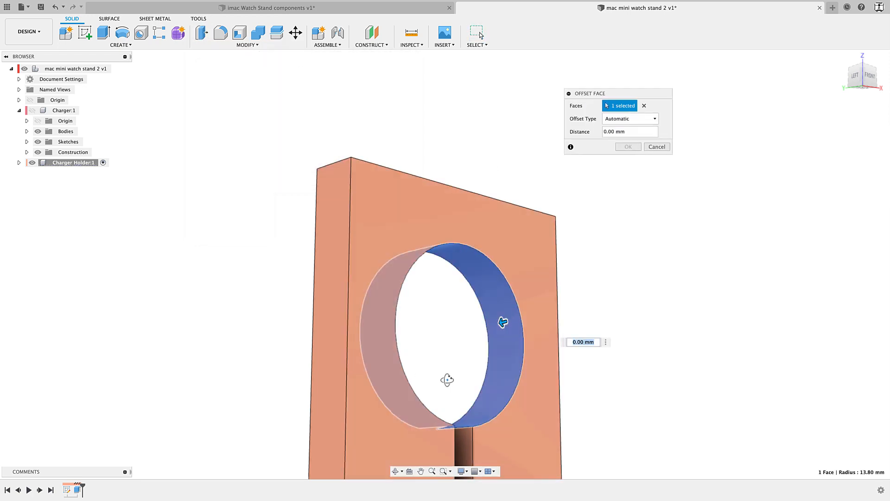
{"action": "middle_click_drag", "start_coordinate": [454, 379], "coordinate": [421, 333]}
{"action": "type", "text": "-"}
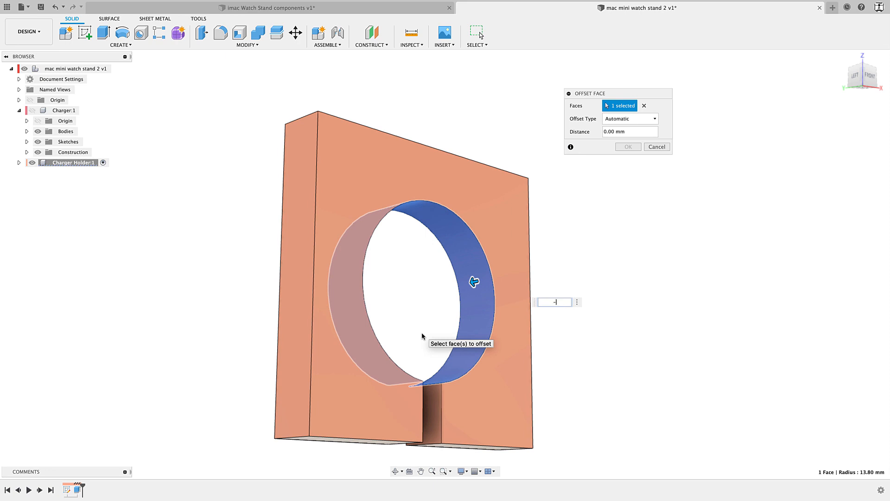
{"action": "type", "text": "0.1"}
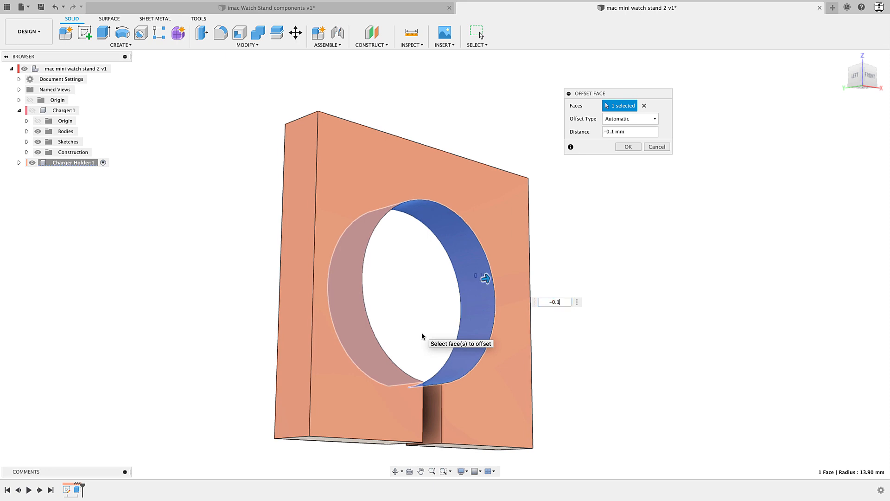
{"action": "key", "text": "Return"}
{"action": "middle_click_drag", "start_coordinate": [421, 331], "coordinate": [397, 357], "text": "shift"}
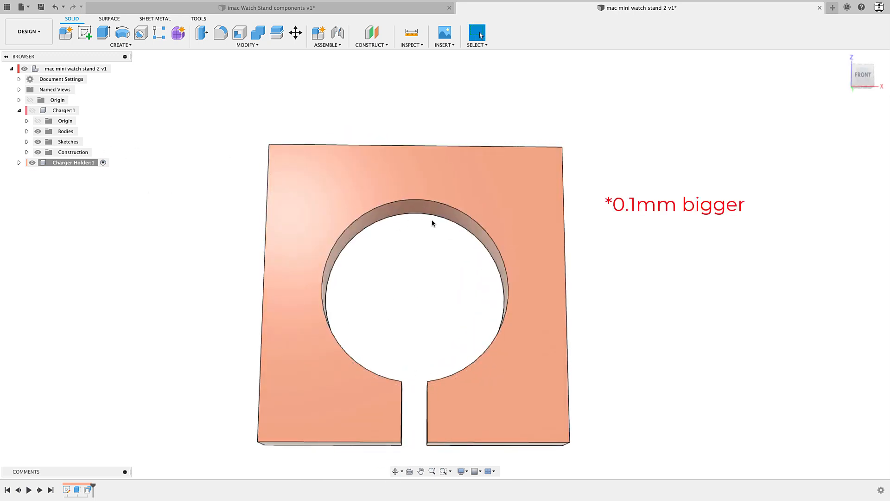
{"action": "middle_click_drag", "start_coordinate": [400, 296], "coordinate": [420, 276], "text": "shift"}
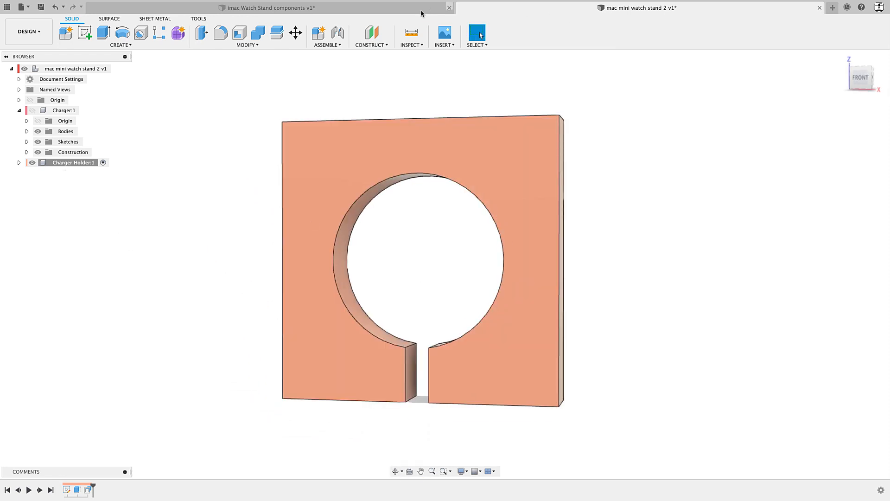
Show the Screen component in the imac Watch Stand components design, examine it, and return to the mac mini watch stand design
{"action": "left_click", "coordinate": [421, 9]}
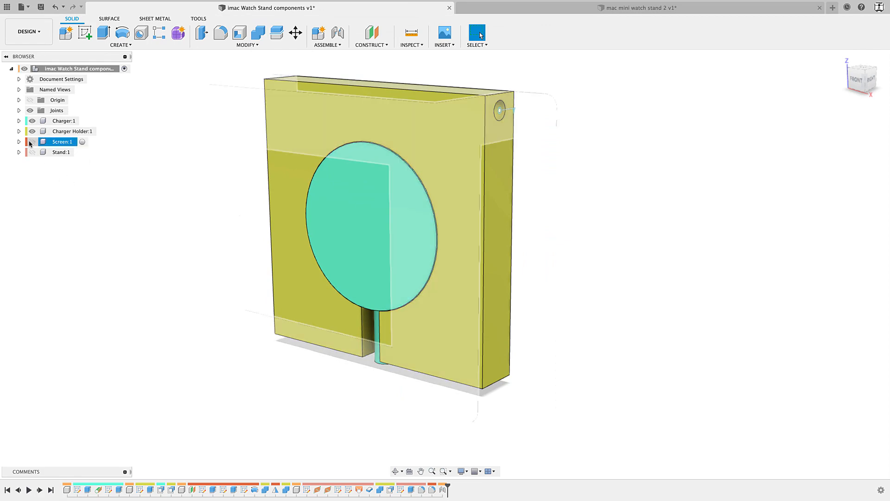
{"action": "left_click", "coordinate": [32, 141]}
{"action": "middle_click_drag", "start_coordinate": [157, 199], "coordinate": [398, 279], "text": "shift"}
{"action": "left_click", "coordinate": [595, 8]}
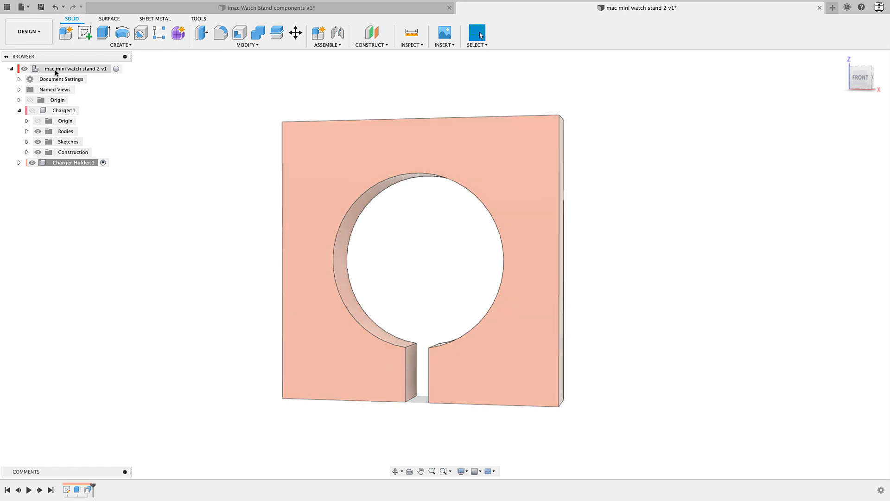
Create an active internal component named Screen under the top-level mac mini watch stand assembly
{"action": "right_click", "coordinate": [58, 70]}
{"action": "left_click", "coordinate": [72, 89]}
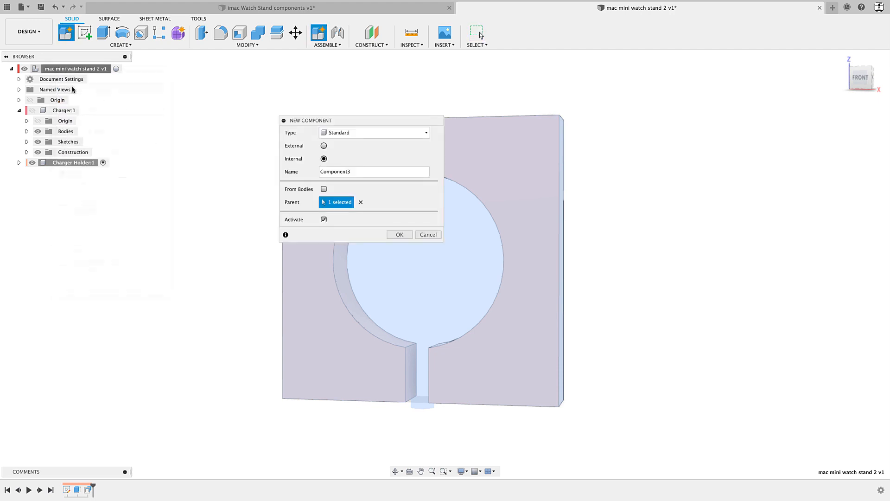
{"action": "left_click_drag", "start_coordinate": [358, 171], "coordinate": [344, 170]}
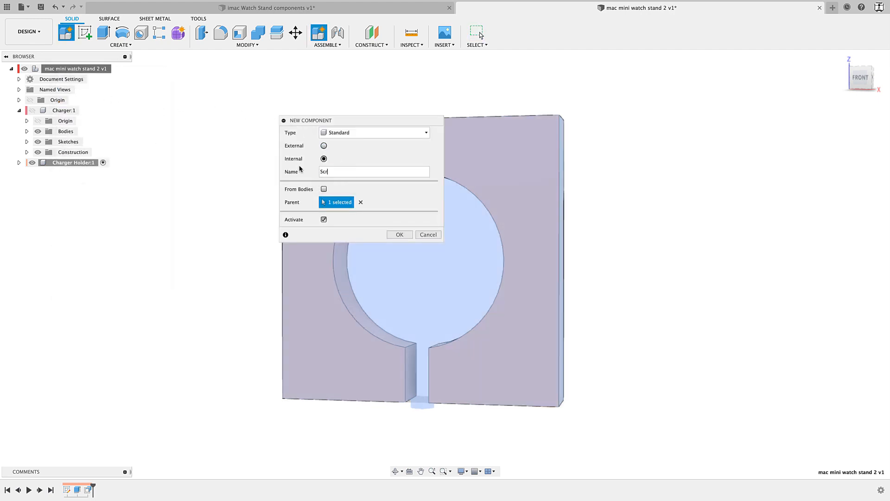
{"action": "key", "text": "Return"}
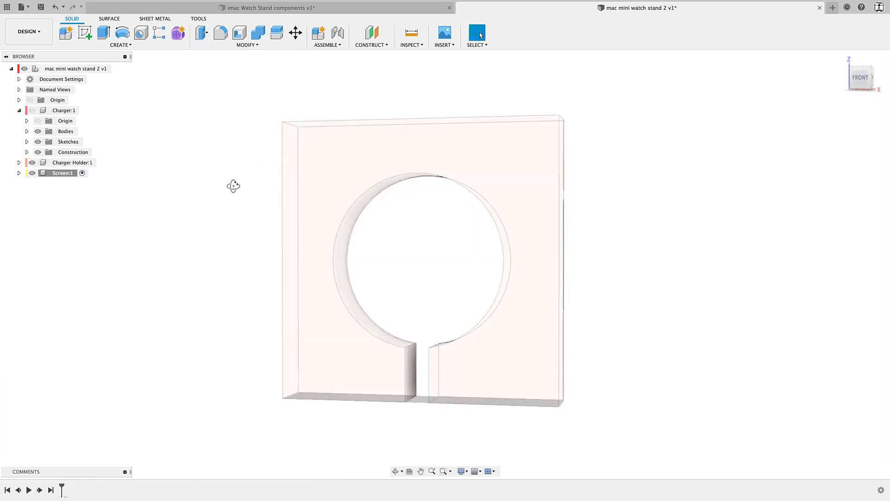
Create a construction plane offset -12 mm from the XZ plane, in front of the Charger Holder
{"action": "left_click", "coordinate": [377, 50]}
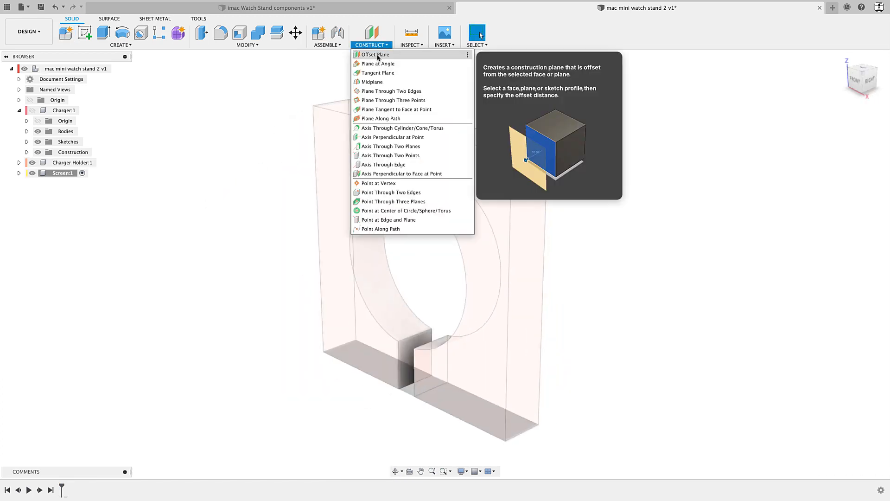
{"action": "left_click", "coordinate": [376, 55]}
{"action": "left_click", "coordinate": [419, 248]}
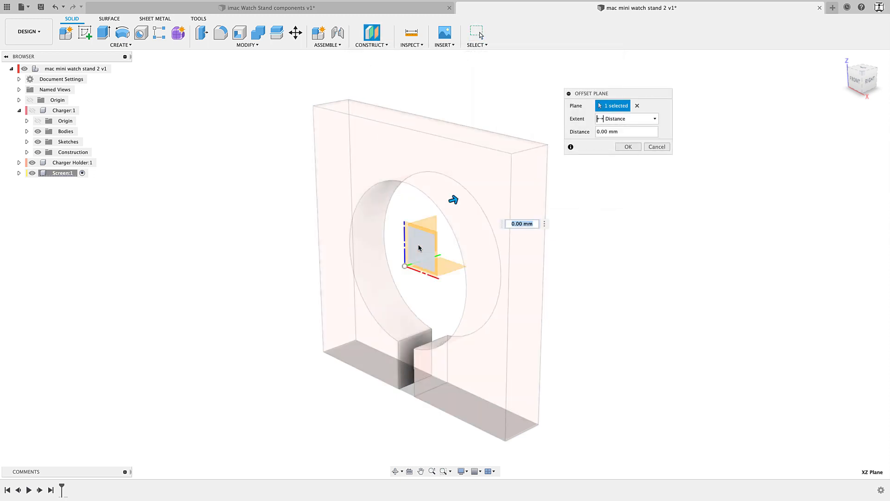
{"action": "left_click_drag", "start_coordinate": [453, 200], "coordinate": [394, 220]}
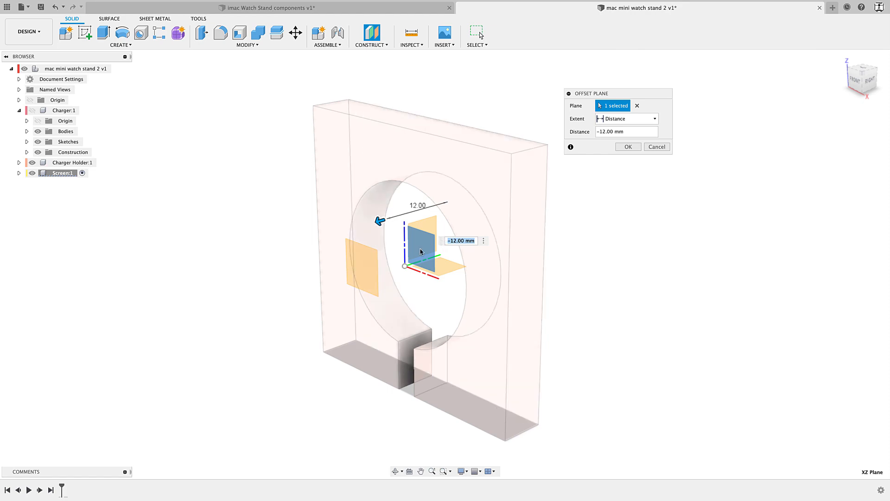
{"action": "left_click", "coordinate": [628, 147]}
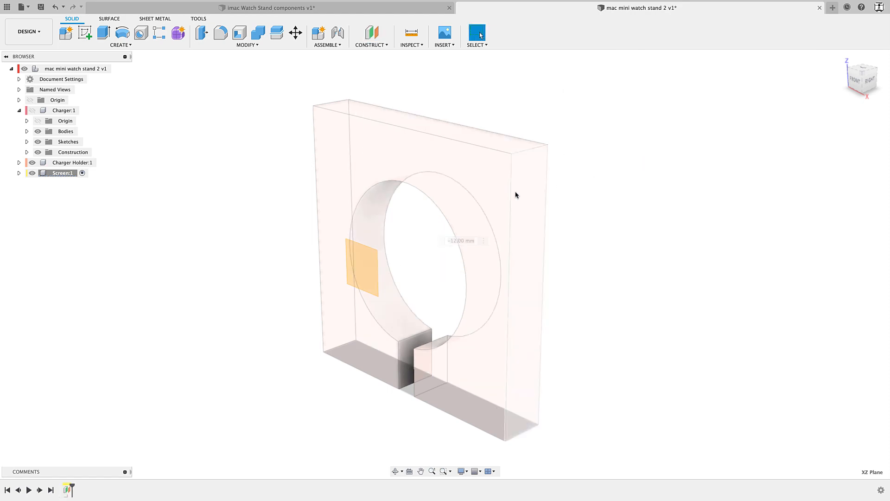
Sketch a center rectangle 60 mm wide and 45 mm high about the origin on the offset plane
{"action": "left_click", "coordinate": [85, 33]}
{"action": "left_click", "coordinate": [366, 274]}
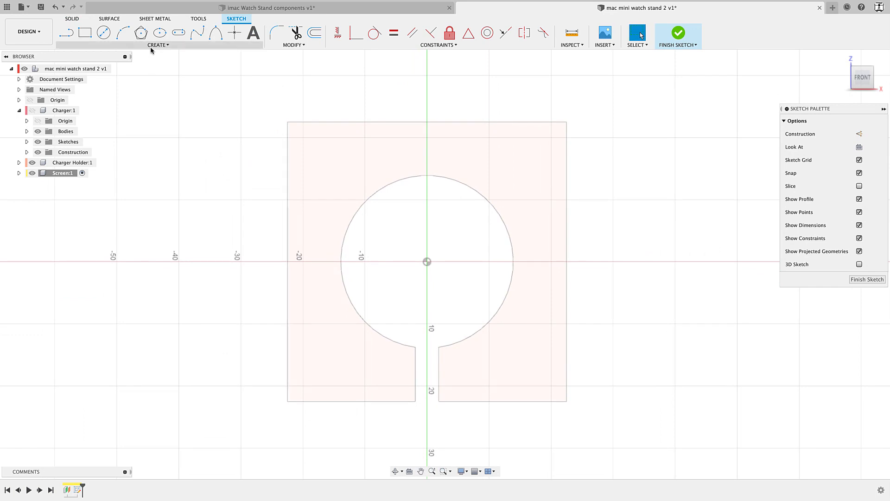
{"action": "left_click", "coordinate": [152, 45]}
{"action": "mouse_move", "coordinate": [129, 63]}
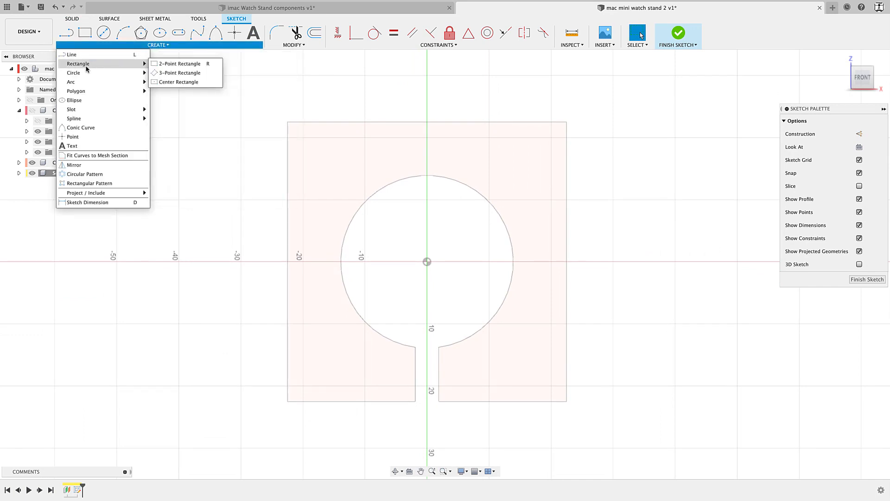
{"action": "left_click", "coordinate": [172, 82]}
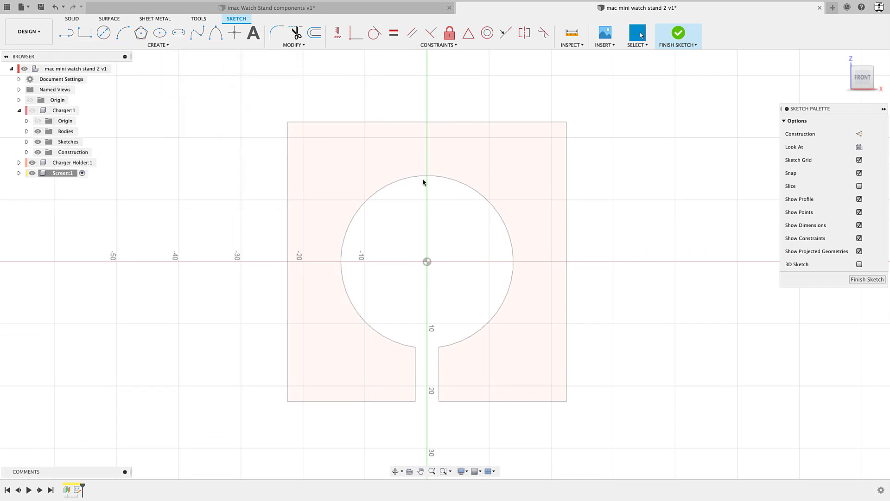
{"action": "left_click", "coordinate": [427, 262]}
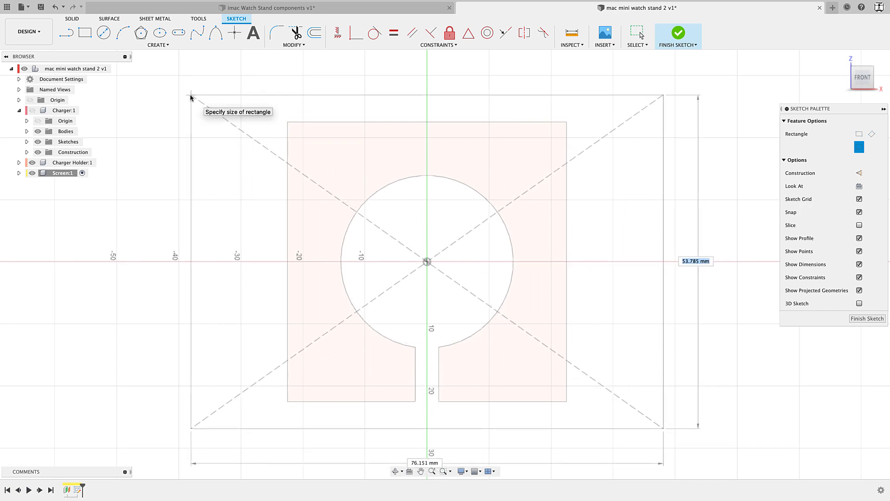
{"action": "type", "text": "45"}
{"action": "key", "text": "Tab"}
{"action": "key", "text": "Tab"}
{"action": "key", "text": "Return"}
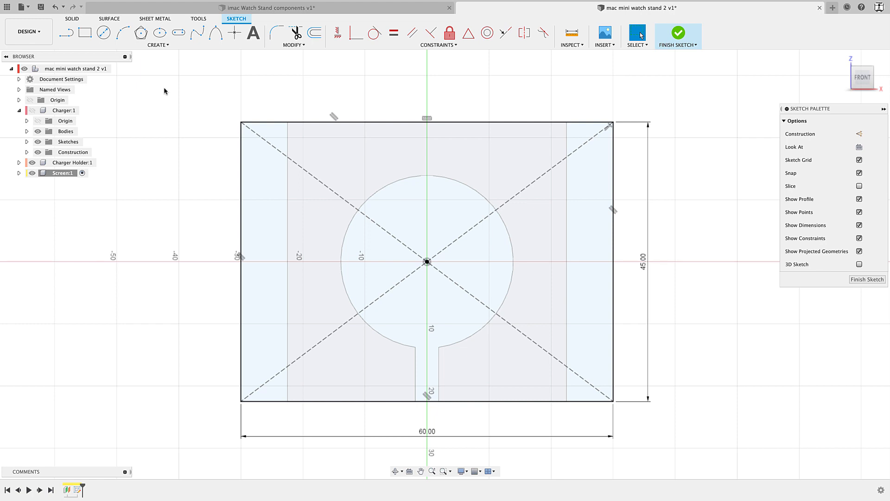
Check the edge lengths of the Screen's window opening in the imac Watch Stand components design
{"action": "left_click", "coordinate": [384, 8]}
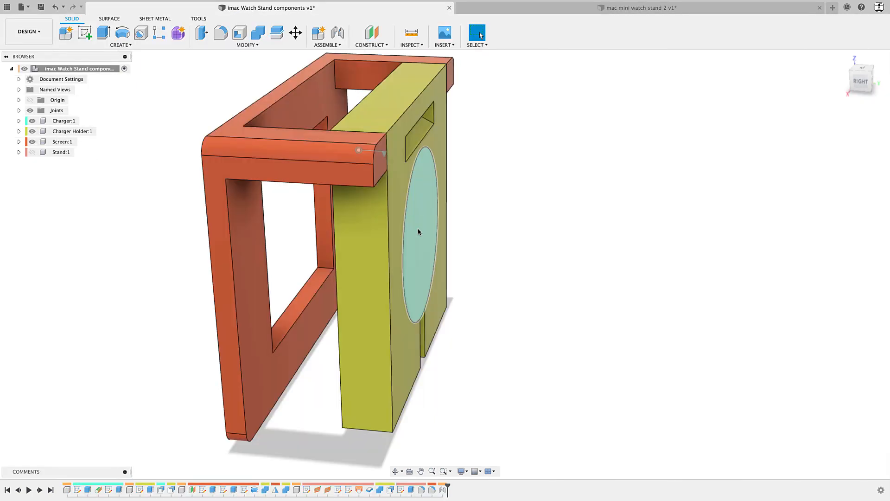
{"action": "middle_click_drag", "start_coordinate": [354, 296], "coordinate": [403, 293], "text": "shift"}
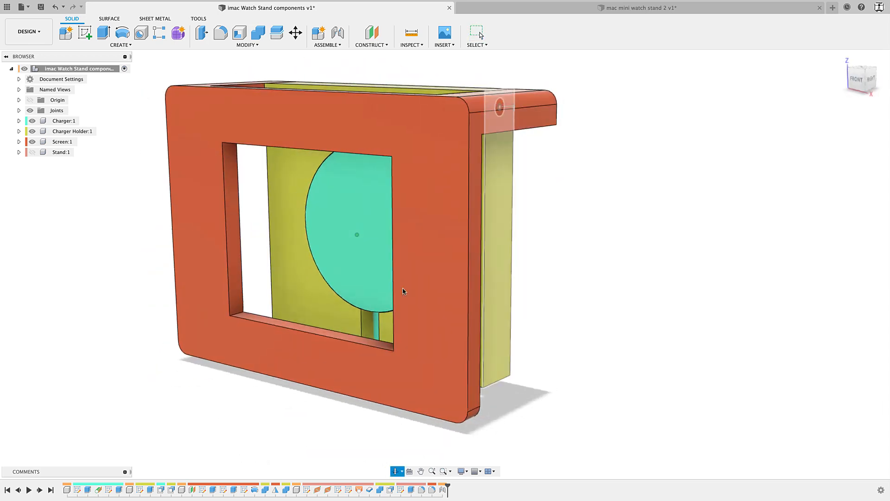
{"action": "left_click", "coordinate": [310, 334]}
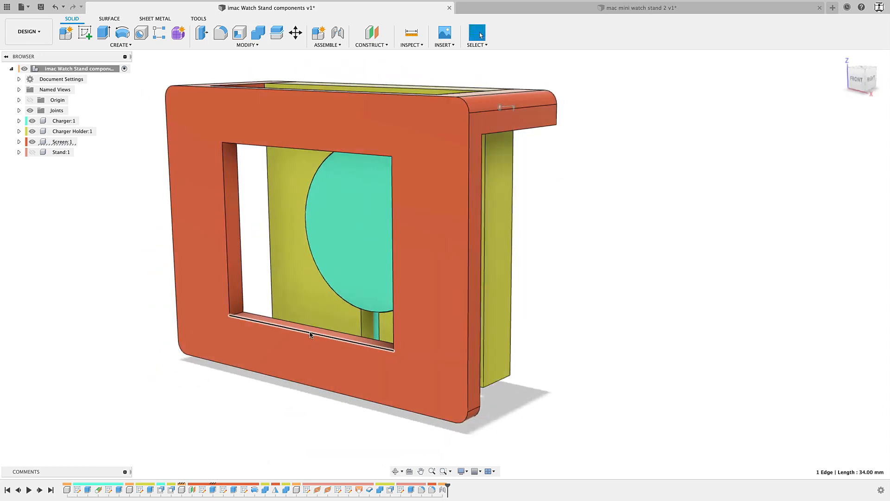
{"action": "left_click", "coordinate": [393, 229]}
{"action": "left_click", "coordinate": [600, 8]}
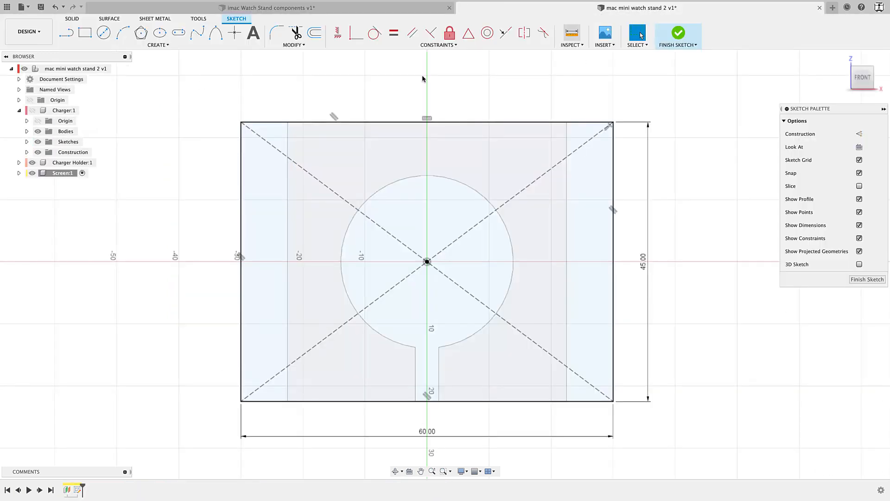
Add a 34 by 28 mm center rectangle about the origin for the screen window and finish the sketch
{"action": "left_click", "coordinate": [110, 45]}
{"action": "mouse_move", "coordinate": [93, 63]}
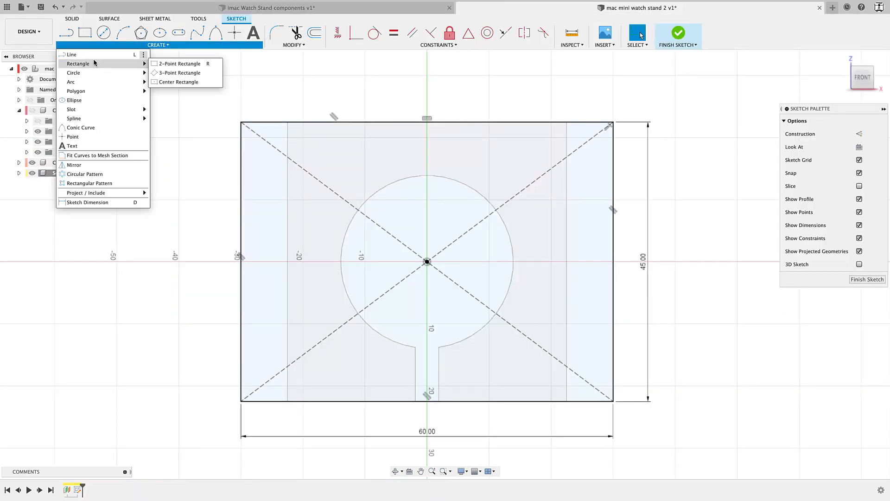
{"action": "left_click", "coordinate": [179, 82]}
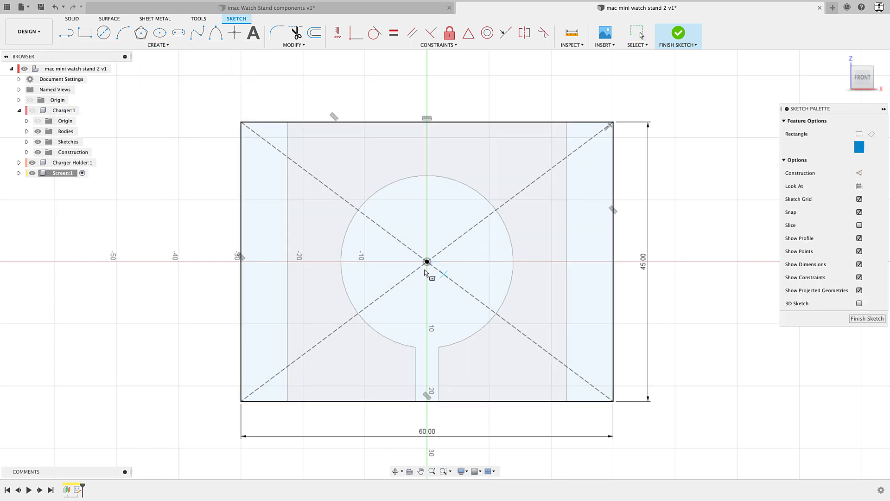
{"action": "left_click", "coordinate": [427, 262]}
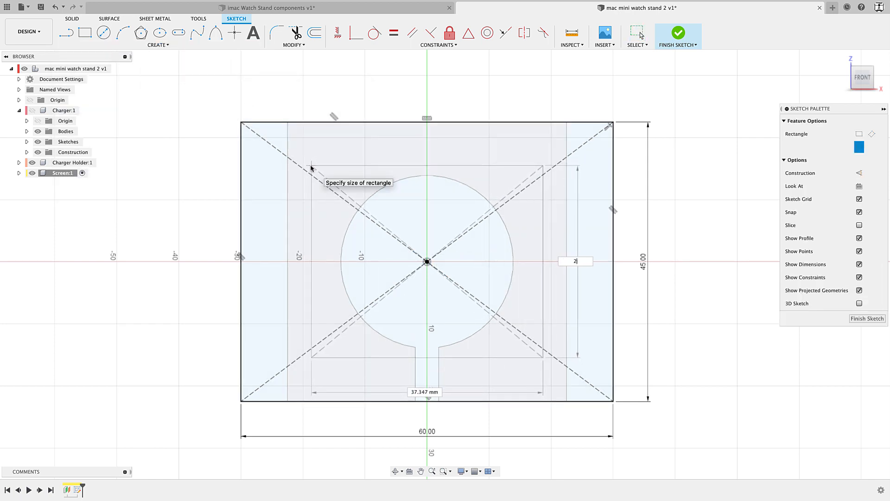
{"action": "type", "text": "28"}
{"action": "key", "text": "Tab"}
{"action": "key", "text": "Tab"}
{"action": "key", "text": "Return"}
{"action": "key", "text": "F6"}
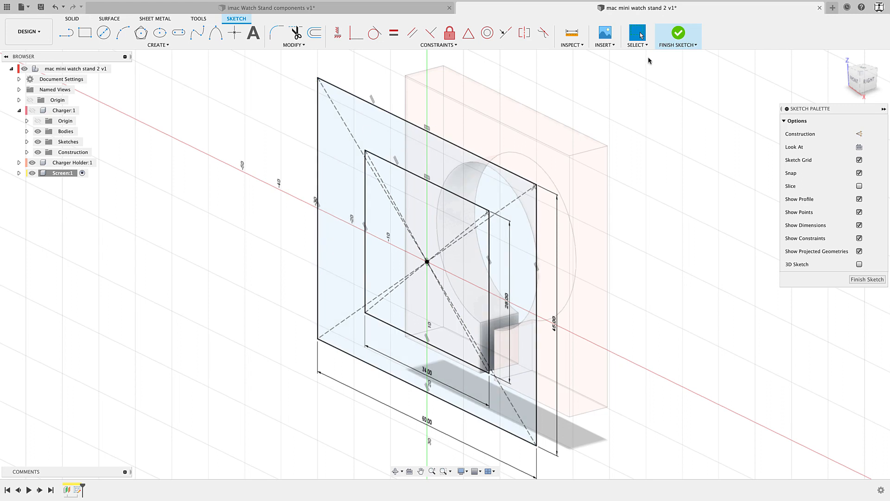
{"action": "left_click", "coordinate": [681, 37]}
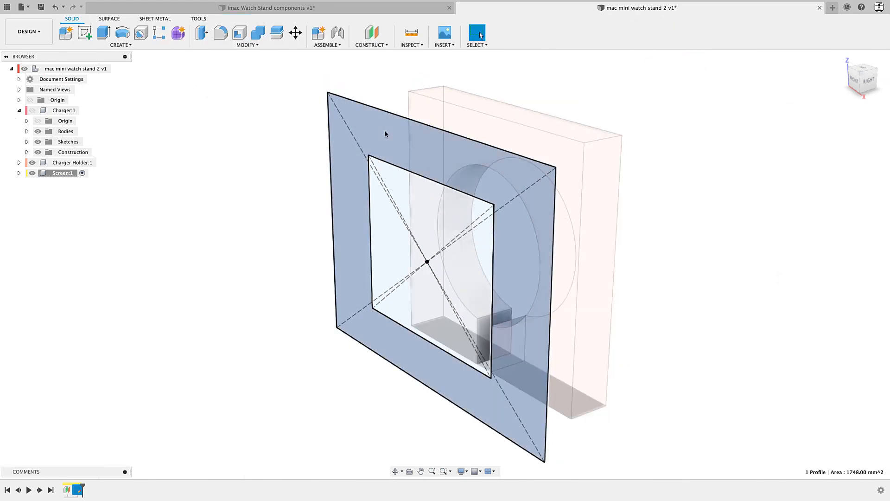
Extrude the frame profile between the two rectangles -3 mm, away from the Charger Holder, as a new body
{"action": "left_click", "coordinate": [261, 162]}
{"action": "key", "text": "e"}
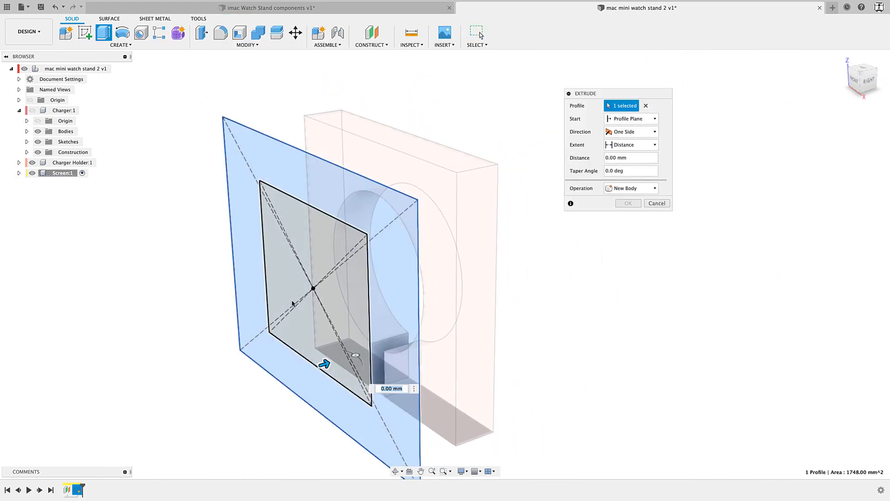
{"action": "left_click_drag", "start_coordinate": [325, 365], "coordinate": [294, 369]}
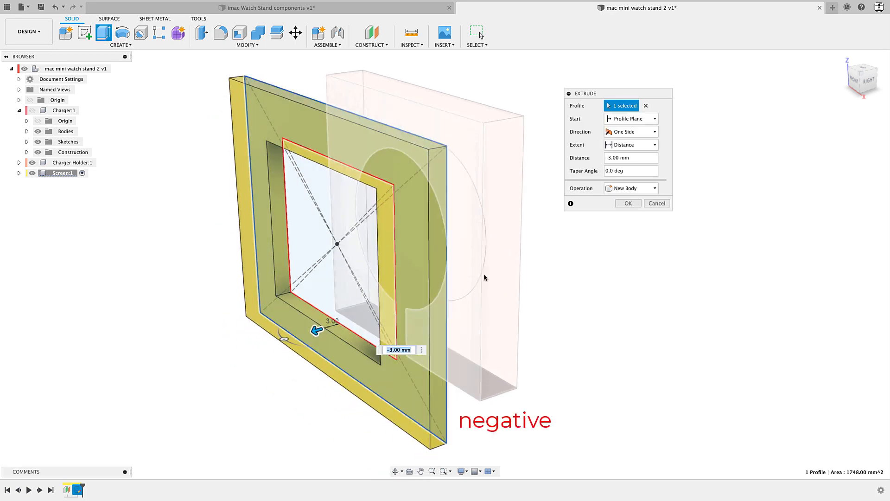
{"action": "left_click", "coordinate": [627, 203]}
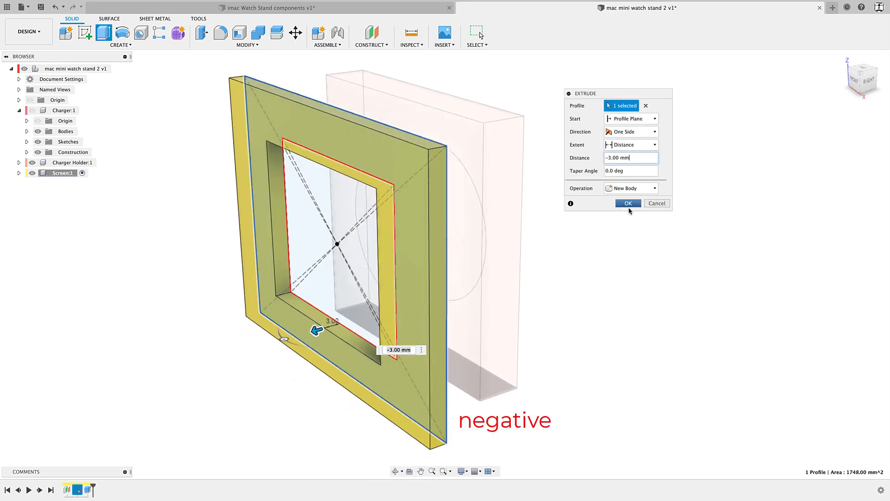
{"action": "middle_click_drag", "start_coordinate": [655, 302], "coordinate": [632, 294], "text": "shift"}
Examine how the Screen's top arms wrap around the Charger Holder in the imac Watch Stand components design
{"action": "left_click", "coordinate": [423, 13]}
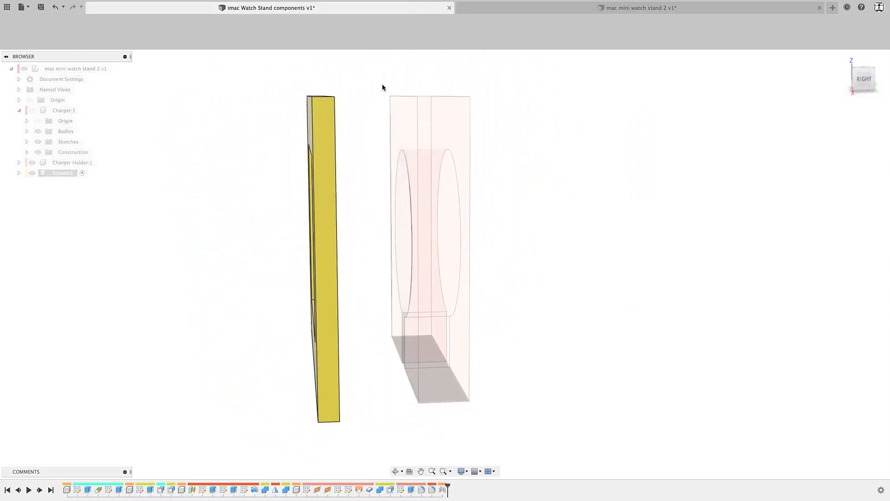
{"action": "mouse_move", "coordinate": [298, 208]}
{"action": "middle_mouse_down", "text": "shift"}
{"action": "mouse_move", "coordinate": [238, 229]}
{"action": "mouse_move", "coordinate": [295, 221]}
{"action": "middle_mouse_up", "text": "shift"}
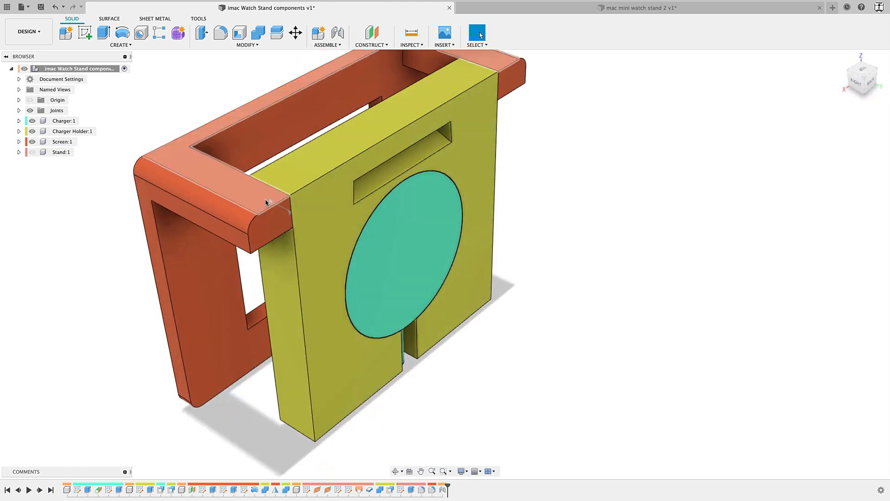
{"action": "left_click", "coordinate": [324, 218]}
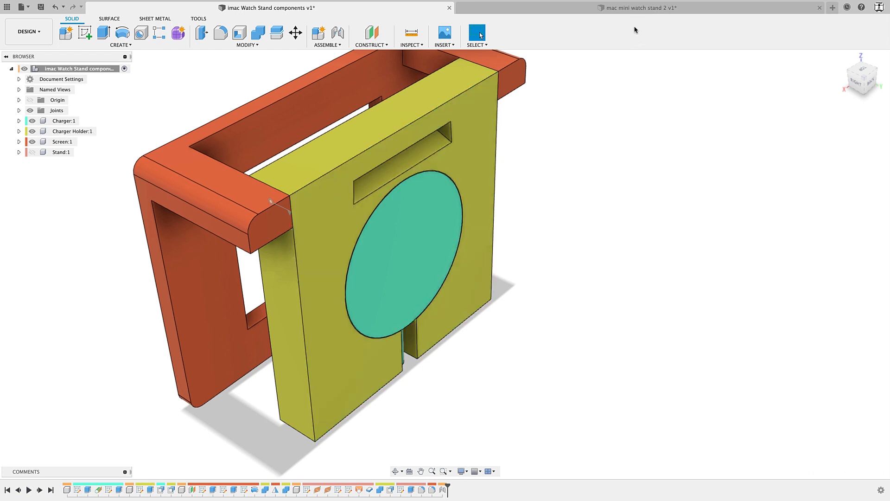
In the mac mini watch stand 2 design, sketch a 7.5 by about 4.8 mm rectangle from the Screen's upper corner to the Charger Holder's side edge
{"action": "left_click", "coordinate": [639, 8]}
{"action": "middle_click_drag", "start_coordinate": [602, 279], "coordinate": [547, 282], "text": "shift"}
{"action": "middle_click_drag", "start_coordinate": [205, 156], "coordinate": [206, 187], "text": "shift"}
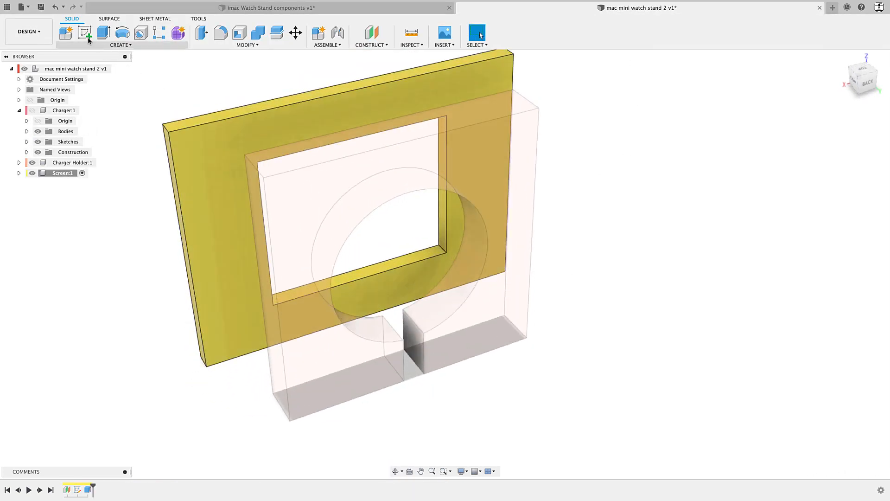
{"action": "left_click", "coordinate": [85, 33]}
{"action": "left_click", "coordinate": [178, 148]}
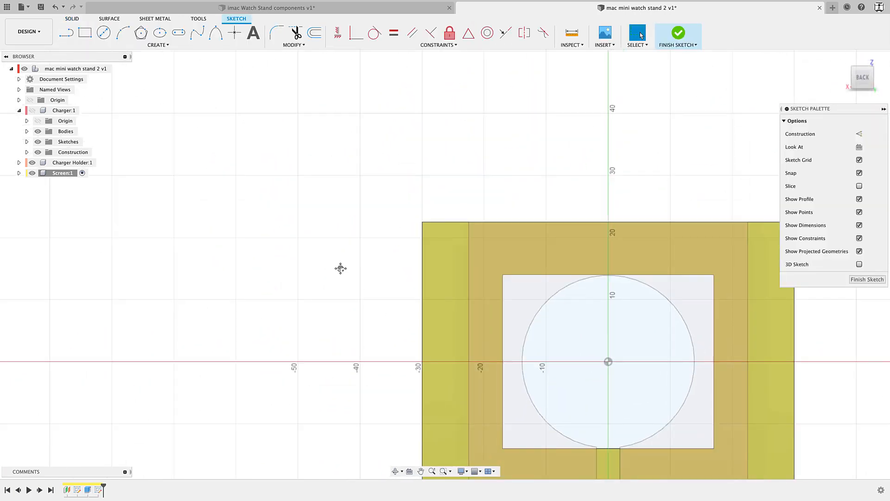
{"action": "key", "text": "r"}
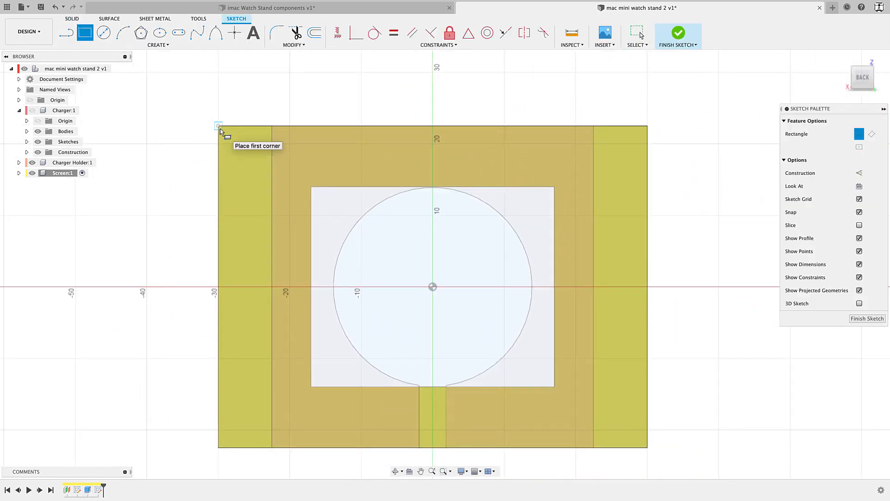
{"action": "scroll", "coordinate": [220, 132], "scroll_direction": "up", "scroll_amount": 5}
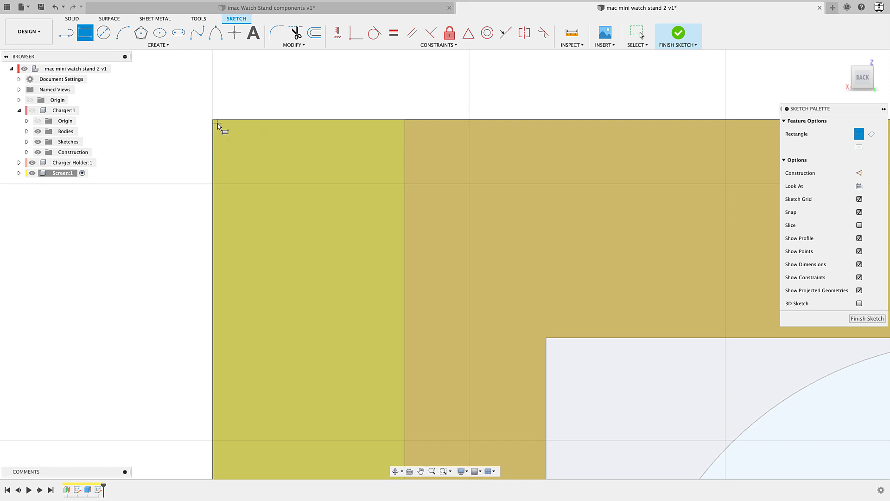
{"action": "left_click", "coordinate": [213, 120]}
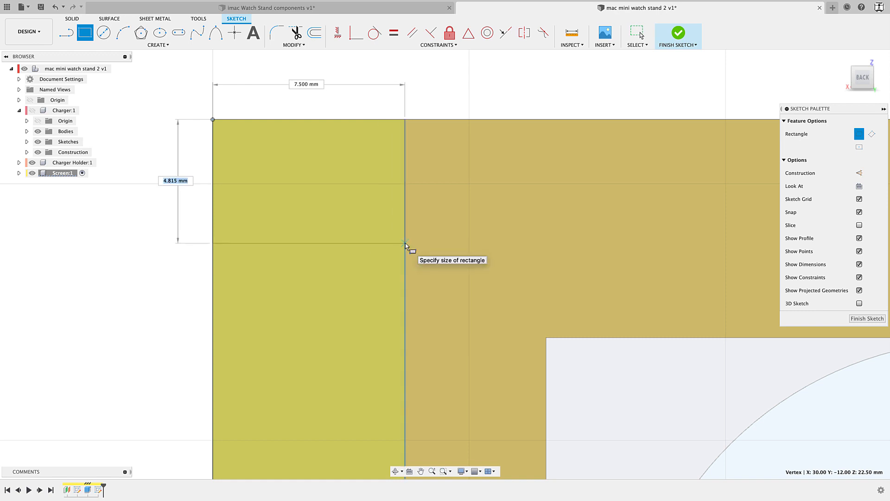
{"action": "left_click", "coordinate": [405, 244]}
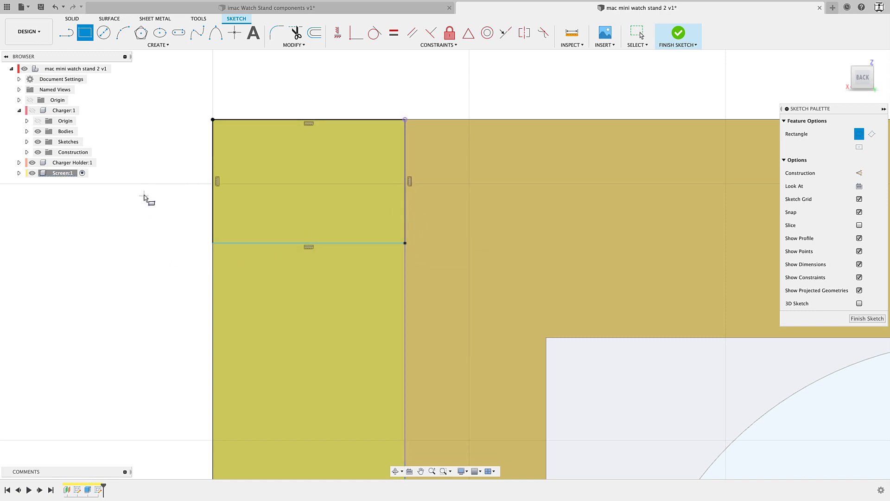
Set the corner rectangle's height to 5 mm, add a driven dimension for its width, and finish the sketch
{"action": "key", "text": "d"}
{"action": "left_click", "coordinate": [214, 154]}
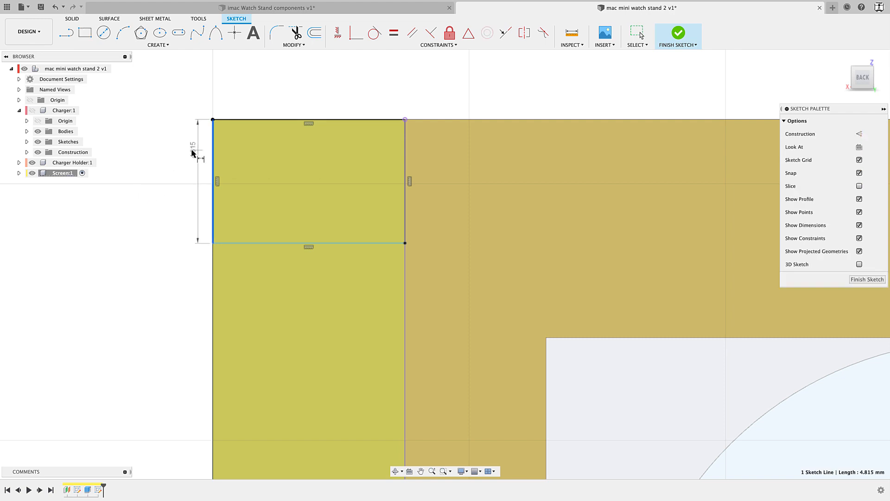
{"action": "left_click", "coordinate": [192, 153]}
{"action": "type", "text": "5"}
{"action": "key", "text": "Return"}
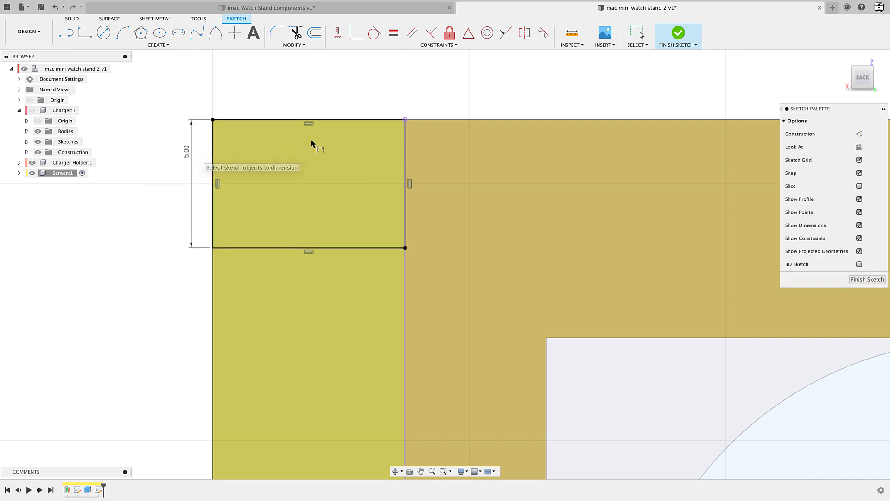
{"action": "left_click", "coordinate": [318, 252]}
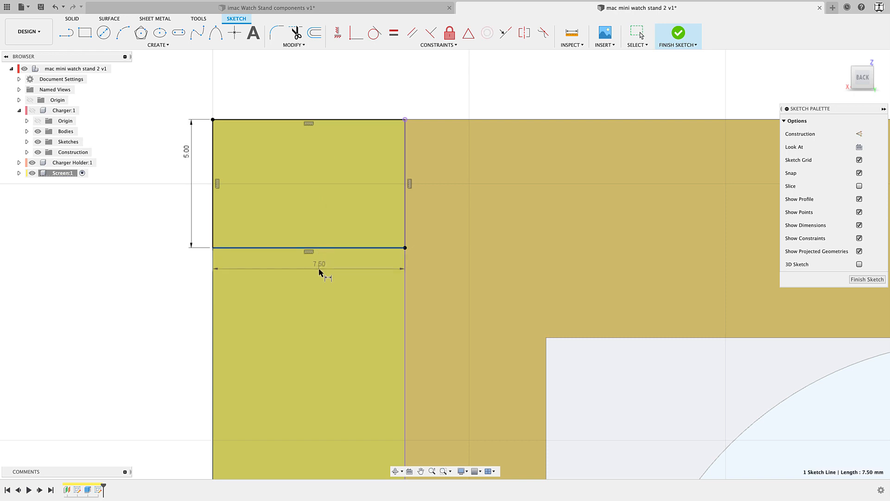
{"action": "left_click", "coordinate": [318, 270]}
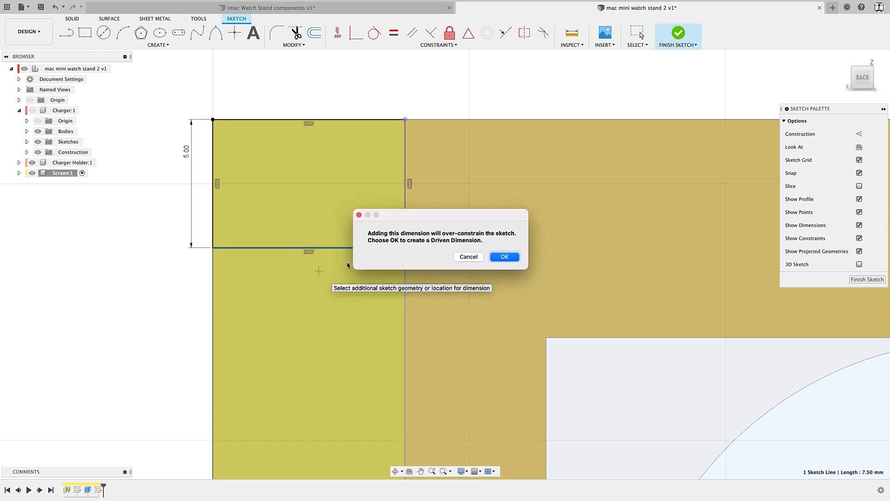
{"action": "left_click", "coordinate": [506, 257]}
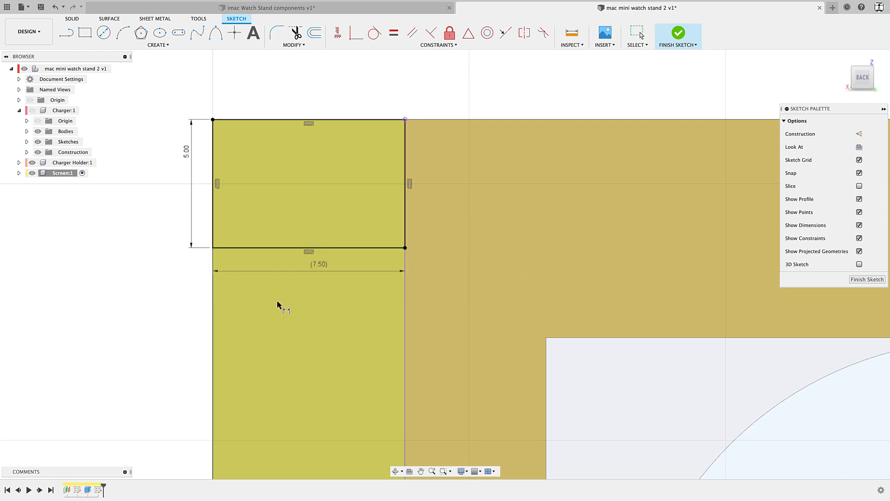
{"action": "left_click", "coordinate": [678, 32]}
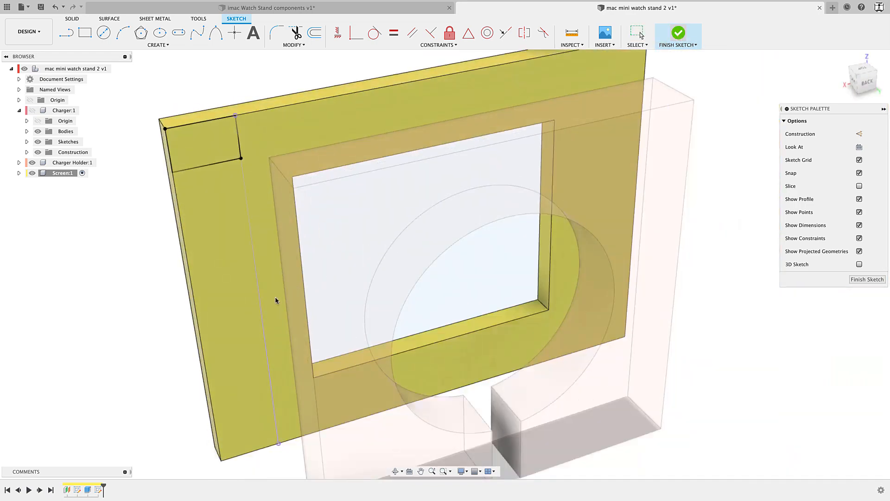
Extrude the corner rectangle up to the Charger Holder's far face, joining it to the Screen as an arm
{"action": "key", "text": "e"}
{"action": "left_click_drag", "start_coordinate": [193, 139], "coordinate": [218, 172]}
{"action": "middle_click_drag", "start_coordinate": [224, 248], "coordinate": [269, 253], "text": "shift"}
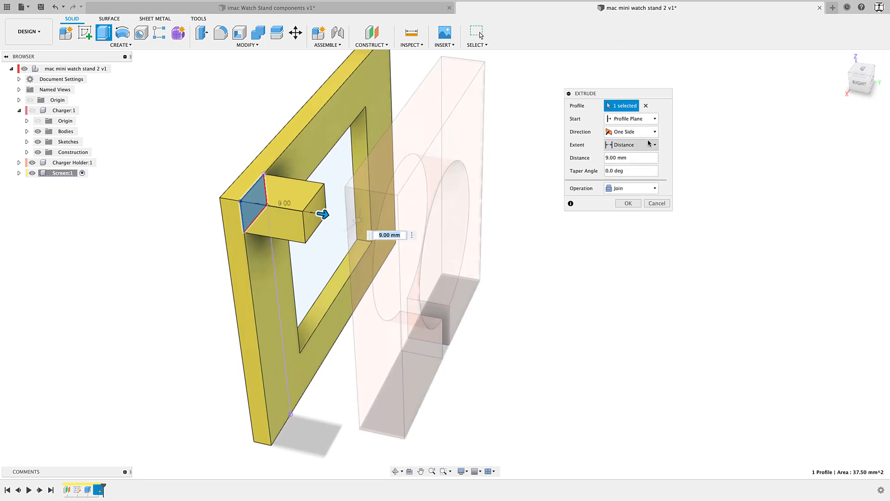
{"action": "left_click", "coordinate": [648, 145]}
{"action": "left_click", "coordinate": [641, 165]}
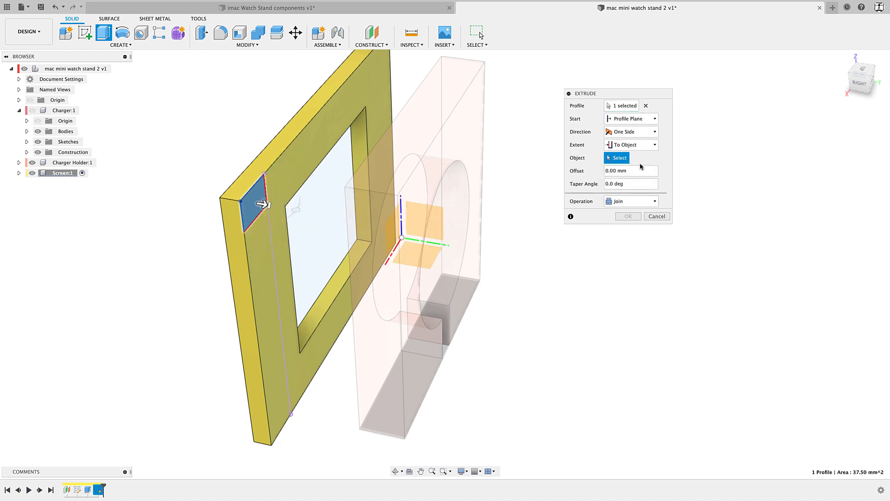
{"action": "left_click", "coordinate": [468, 144]}
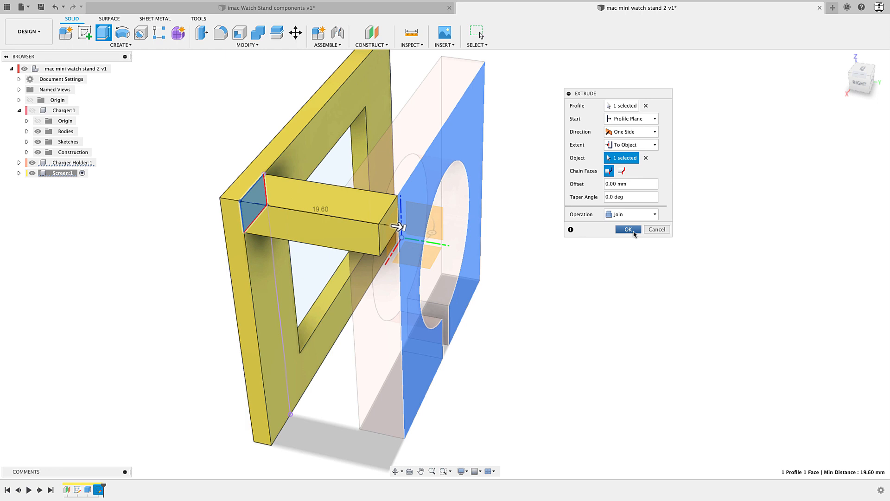
{"action": "left_click", "coordinate": [633, 231]}
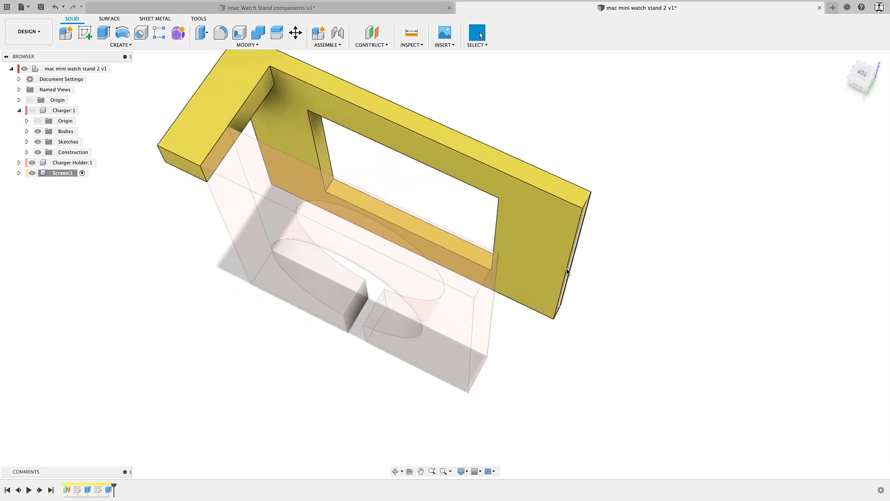
{"action": "middle_click_drag", "start_coordinate": [566, 271], "coordinate": [585, 297]}
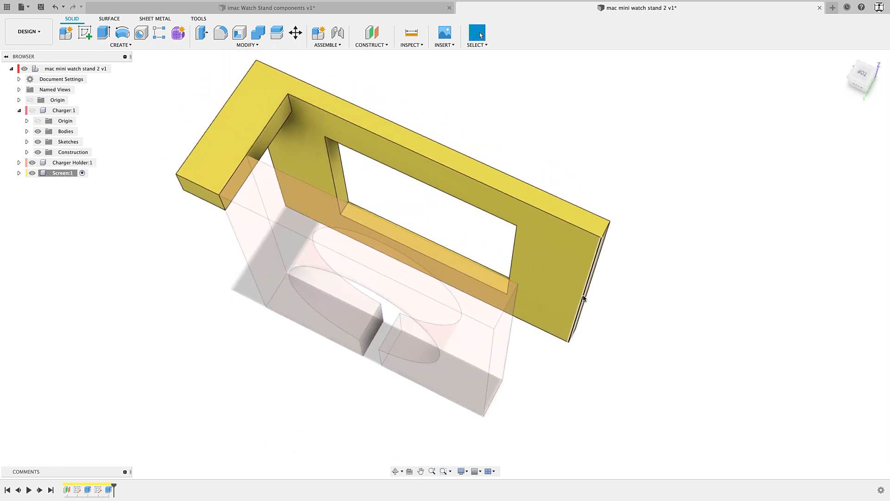
Switch to the imac Watch Stand components design and preview the Screen's tilt about its arm joint at -5 degrees
{"action": "left_click", "coordinate": [427, 11]}
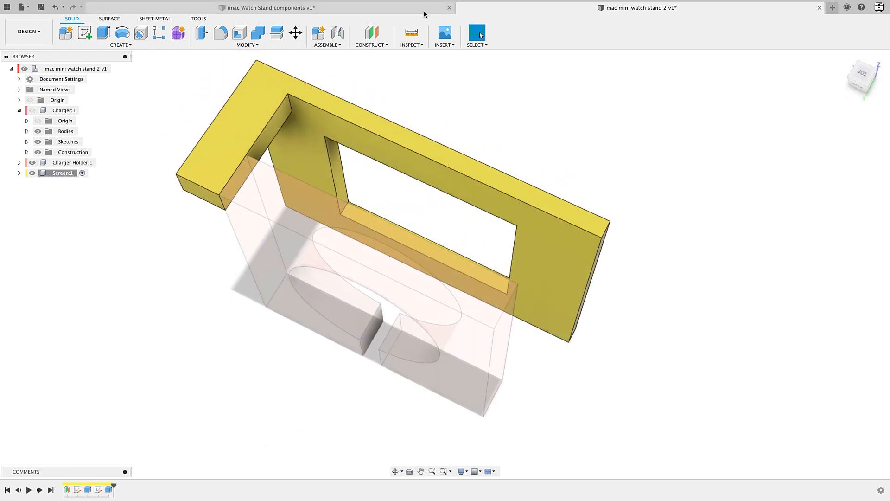
{"action": "middle_click_drag", "start_coordinate": [356, 262], "coordinate": [396, 251], "text": "shift"}
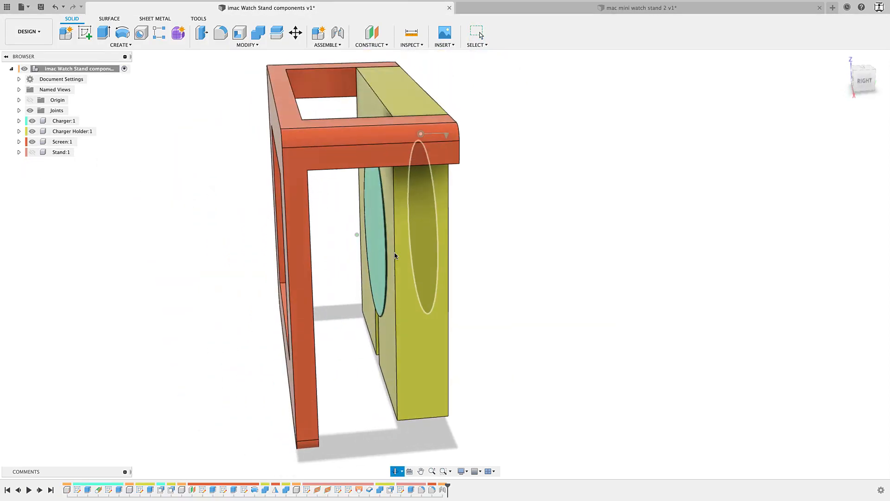
{"action": "double_click", "coordinate": [446, 135]}
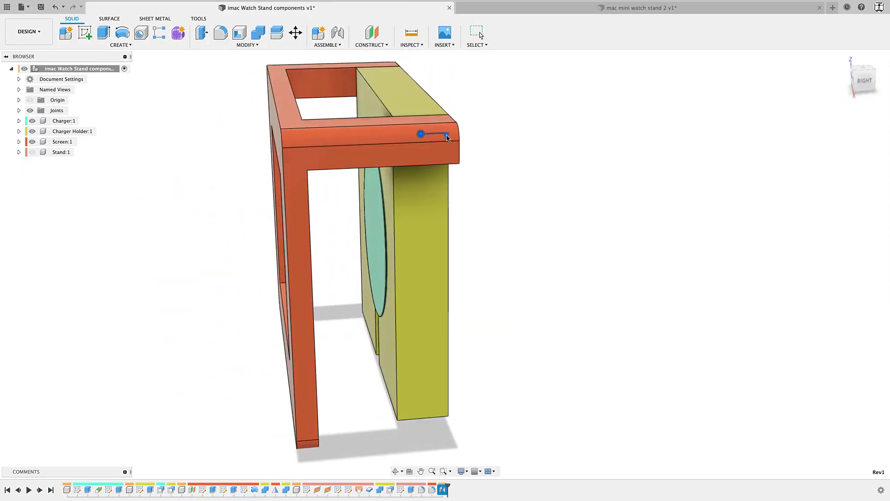
{"action": "mouse_move", "coordinate": [466, 133]}
{"action": "left_mouse_down"}
{"action": "mouse_move", "coordinate": [433, 173]}
{"action": "mouse_move", "coordinate": [478, 132]}
{"action": "left_mouse_up"}
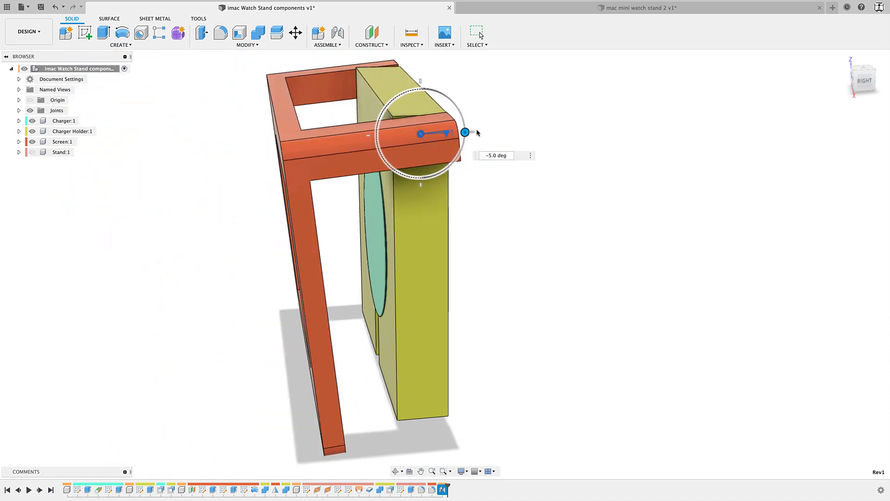
{"action": "left_click", "coordinate": [526, 133]}
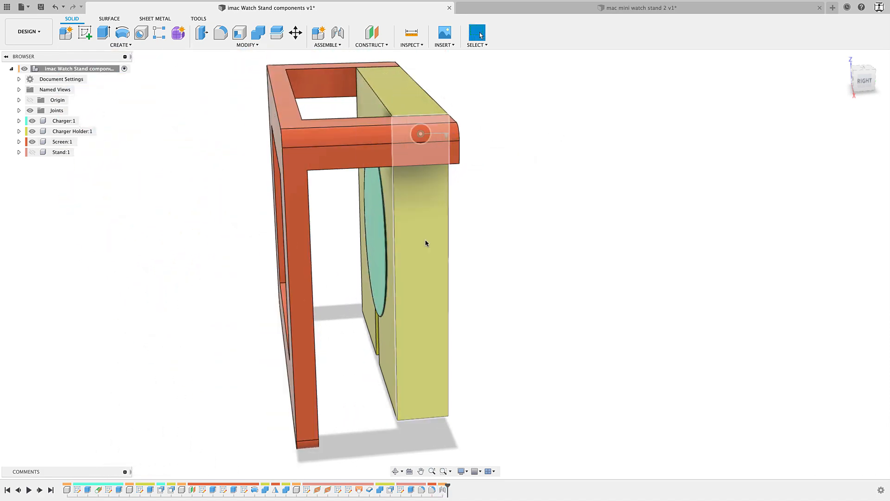
Hide the Charger Holder and examine the inner faces of the Screen's arms around the pivot
{"action": "left_click", "coordinate": [33, 133]}
{"action": "left_click", "coordinate": [33, 133]}
{"action": "middle_click_drag", "start_coordinate": [502, 314], "coordinate": [344, 152], "text": "shift"}
{"action": "scroll", "coordinate": [370, 155], "scroll_direction": "up", "scroll_amount": 6}
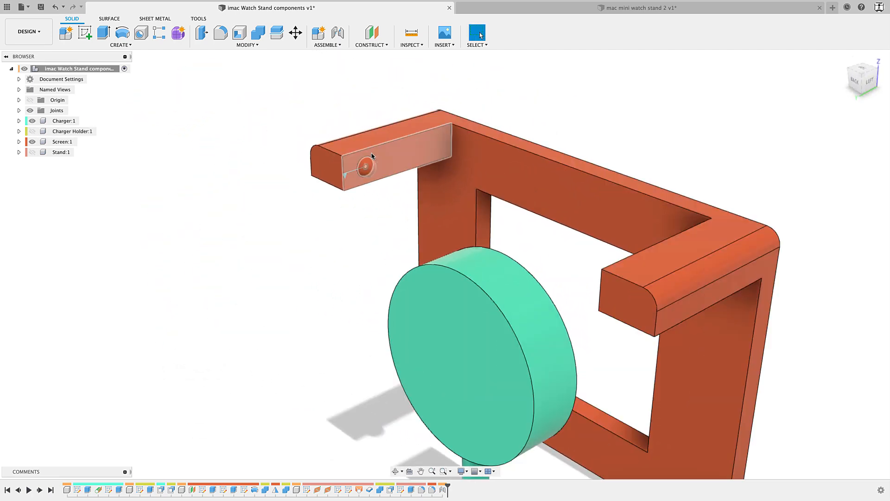
{"action": "left_click", "coordinate": [368, 203]}
{"action": "scroll", "coordinate": [246, 247], "scroll_direction": "down", "scroll_amount": 4}
{"action": "scroll", "coordinate": [246, 245], "scroll_direction": "down", "scroll_amount": 3}
{"action": "left_click", "coordinate": [244, 247]}
{"action": "middle_click_drag", "start_coordinate": [217, 261], "coordinate": [165, 251], "text": "shift"}
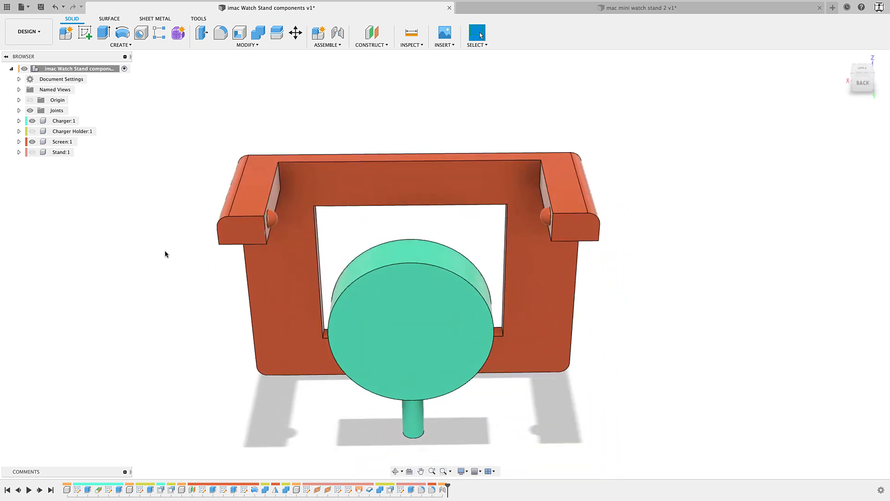
Hide the Screen, show the Charger Holder, and examine the round pivot recess near the top of its side
{"action": "left_click", "coordinate": [33, 143]}
{"action": "left_click", "coordinate": [32, 141]}
{"action": "left_click", "coordinate": [32, 131]}
{"action": "middle_click_drag", "start_coordinate": [195, 262], "coordinate": [318, 246], "text": "shift"}
{"action": "scroll", "coordinate": [318, 245], "scroll_direction": "up", "scroll_amount": 3}
{"action": "left_click", "coordinate": [382, 216]}
{"action": "left_click", "coordinate": [285, 254]}
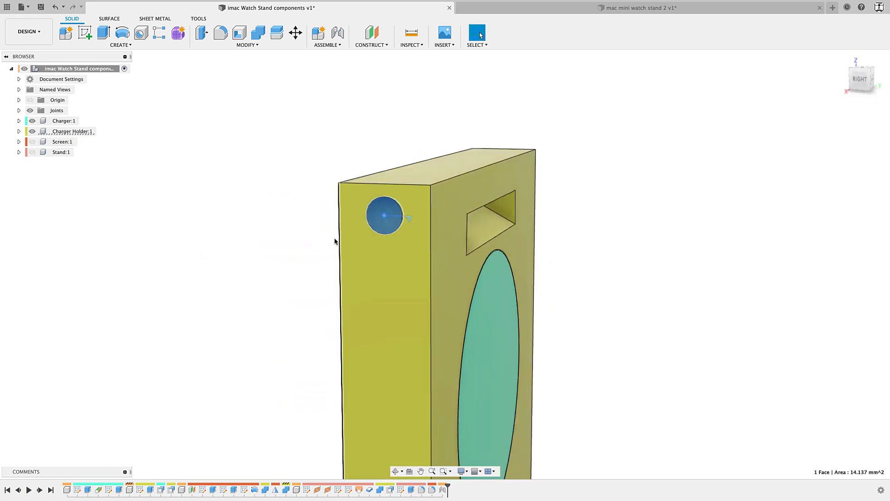
{"action": "scroll", "coordinate": [282, 256], "scroll_direction": "down", "scroll_amount": 2}
In the mac mini watch stand 2 design, start a sketch on the Screen arm's inner face and project the Charger Holder body into it
{"action": "left_click", "coordinate": [639, 9]}
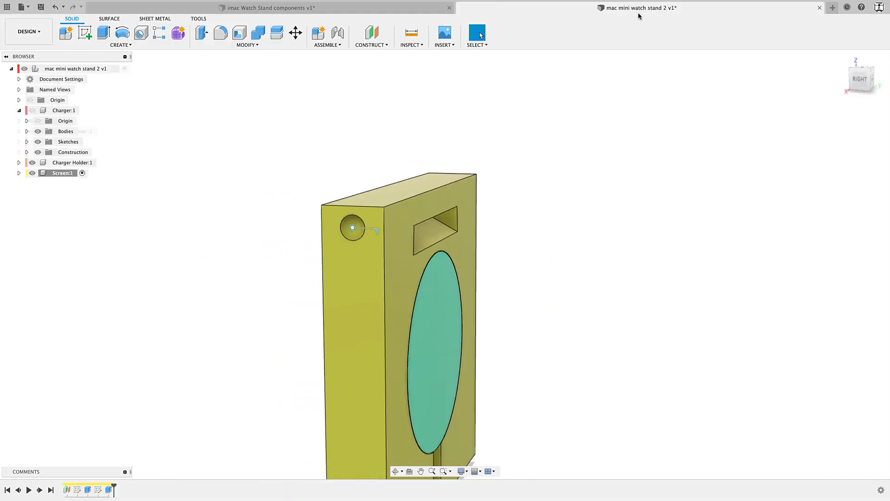
{"action": "middle_click_drag", "start_coordinate": [606, 286], "coordinate": [567, 292], "text": "shift"}
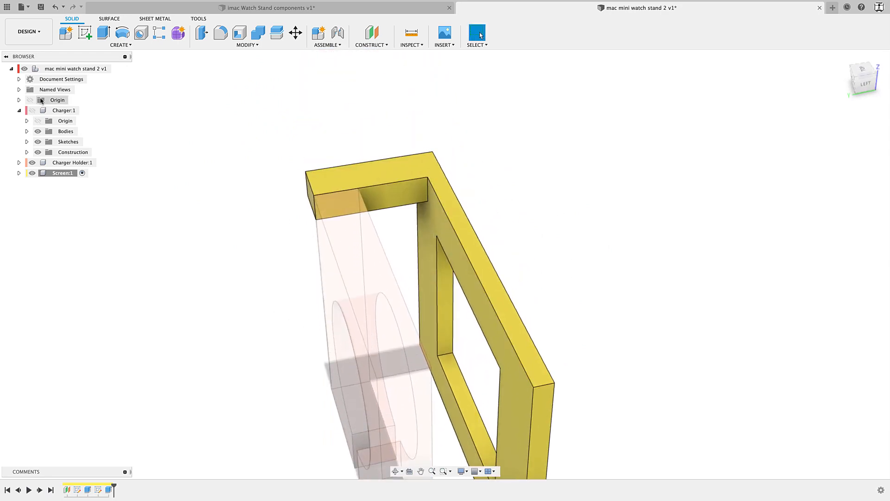
{"action": "left_click", "coordinate": [84, 33]}
{"action": "scroll", "coordinate": [384, 198], "scroll_direction": "up", "scroll_amount": 3}
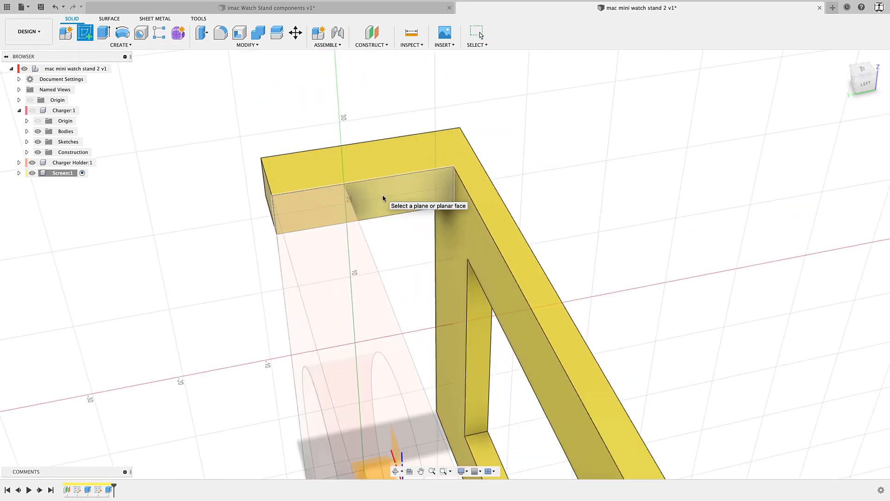
{"action": "left_click", "coordinate": [403, 198]}
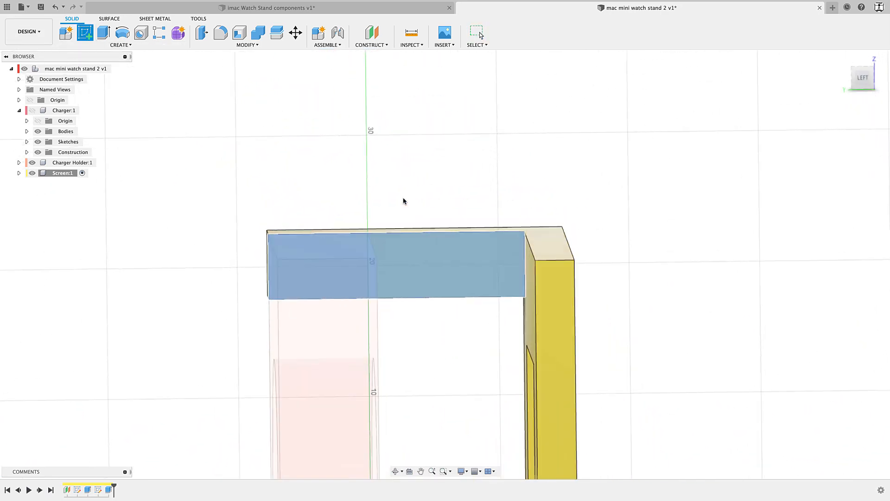
{"action": "middle_click_drag", "start_coordinate": [359, 267], "coordinate": [416, 220]}
{"action": "scroll", "coordinate": [299, 207], "scroll_direction": "up", "scroll_amount": 2}
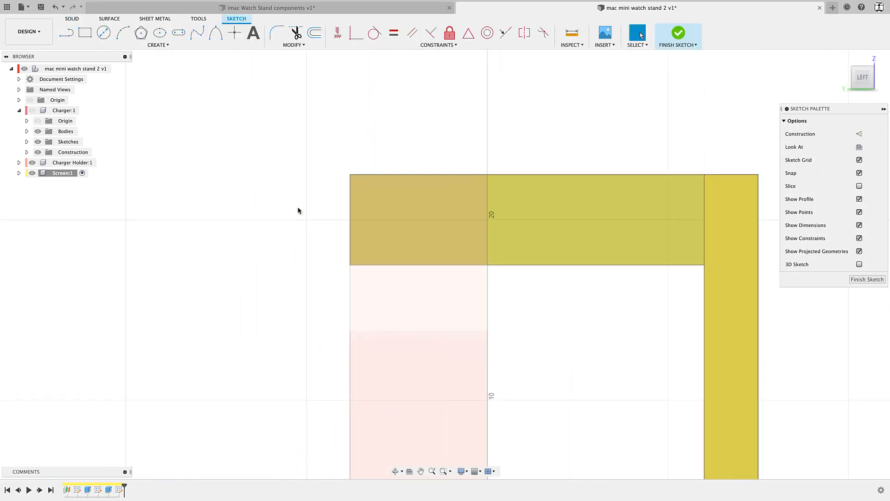
{"action": "scroll", "coordinate": [350, 173], "scroll_direction": "up", "scroll_amount": 3}
{"action": "middle_click_drag", "start_coordinate": [459, 439], "coordinate": [381, 396]}
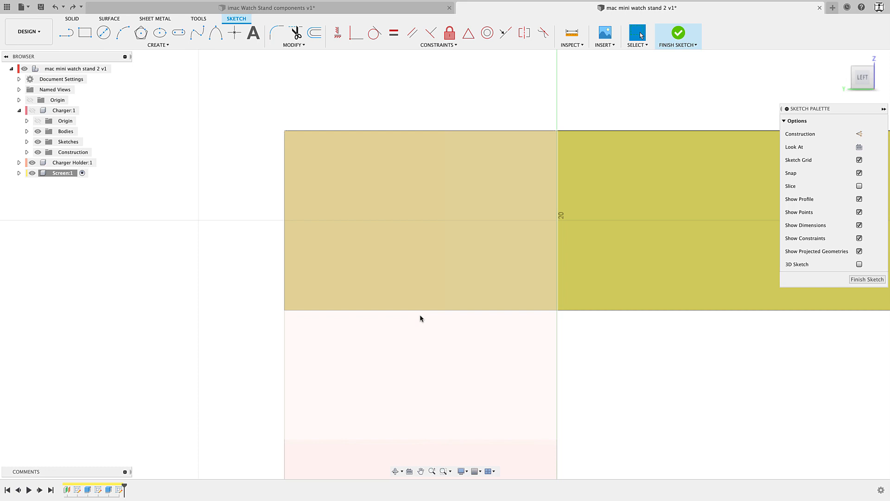
{"action": "key", "text": "p"}
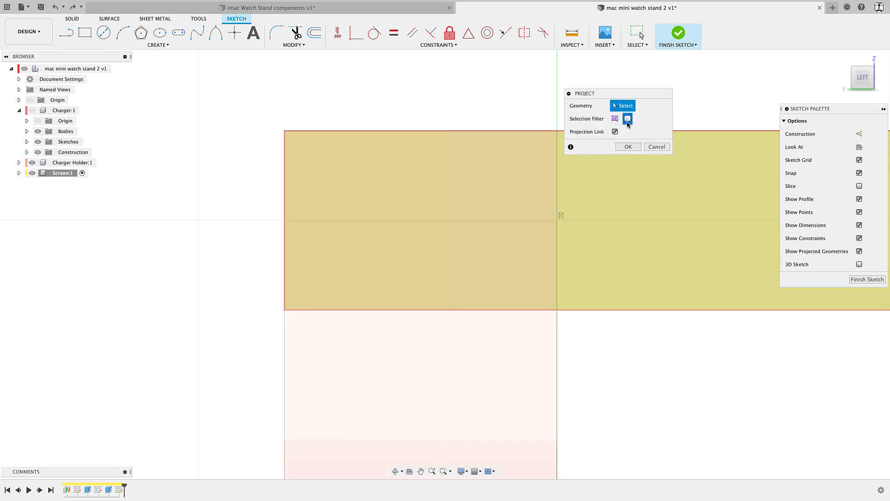
{"action": "left_click", "coordinate": [401, 415]}
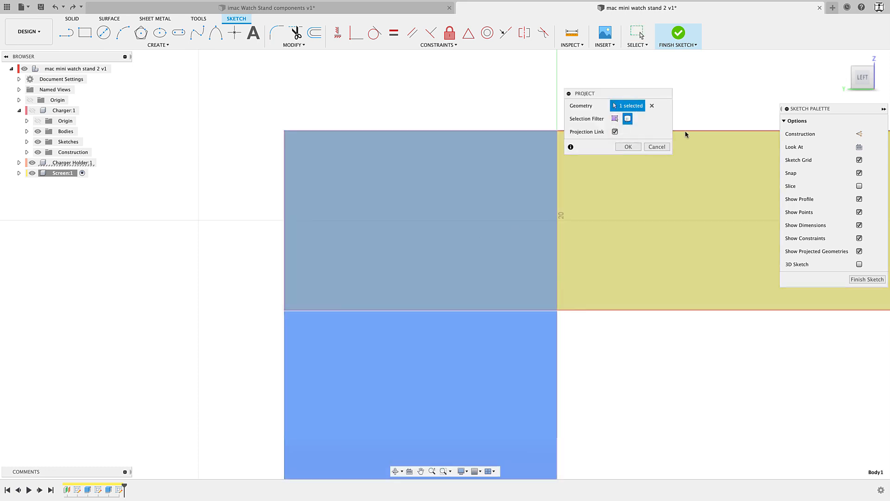
{"action": "left_click", "coordinate": [627, 147]}
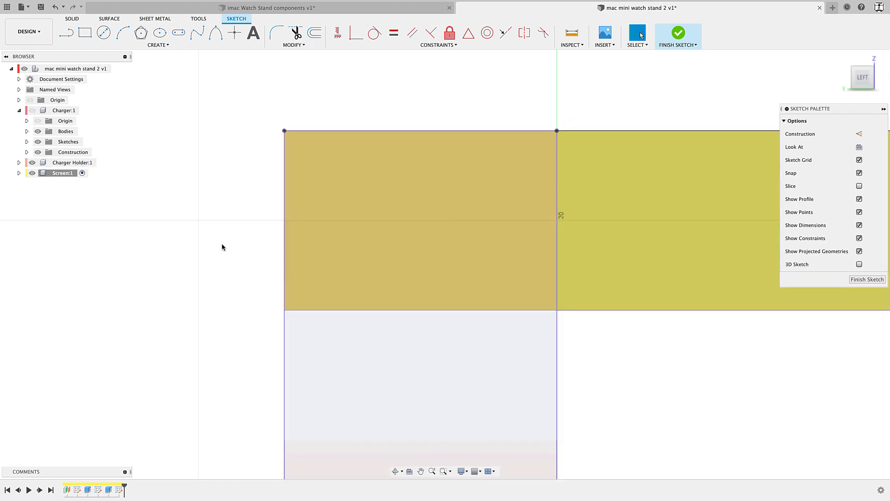
Draw a diagonal construction line across the overlap rectangle on the Screen arm's inner face, from its upper outer corner to the opposite lower corner
{"action": "key", "text": "l"}
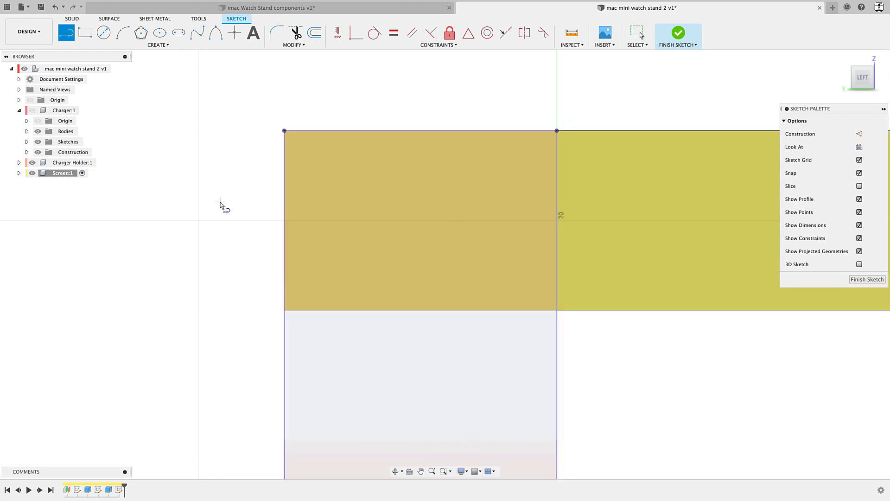
{"action": "left_click", "coordinate": [284, 131]}
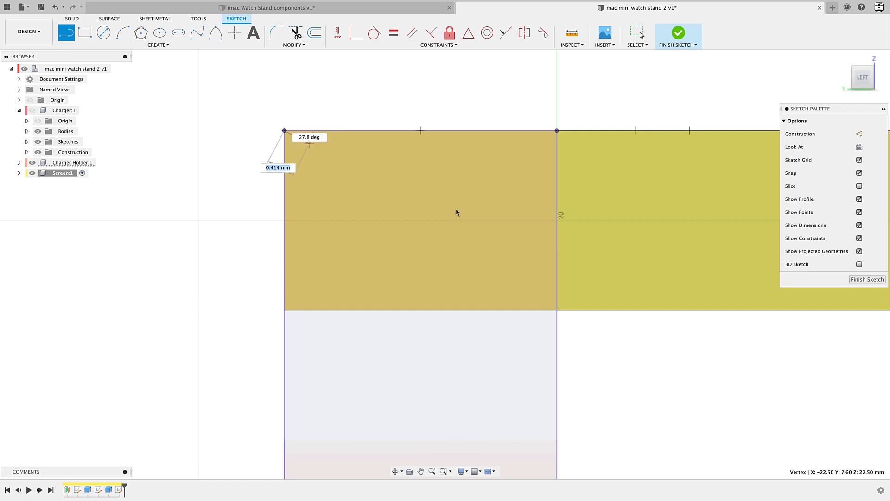
{"action": "left_click", "coordinate": [557, 309]}
{"action": "key", "text": "Escape"}
{"action": "left_click", "coordinate": [378, 194]}
{"action": "key", "text": "x"}
{"action": "left_click", "coordinate": [204, 215]}
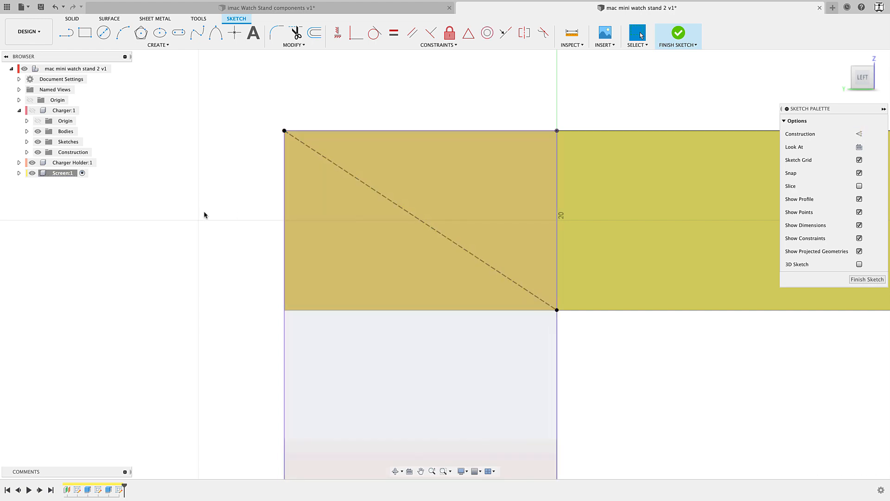
Sketch a 3 mm diameter circle in the empty area beside the Screen arm
{"action": "key", "text": "c"}
{"action": "left_click", "coordinate": [174, 189]}
{"action": "type", "text": "3"}
{"action": "key", "text": "Return"}
{"action": "key", "text": "Escape"}
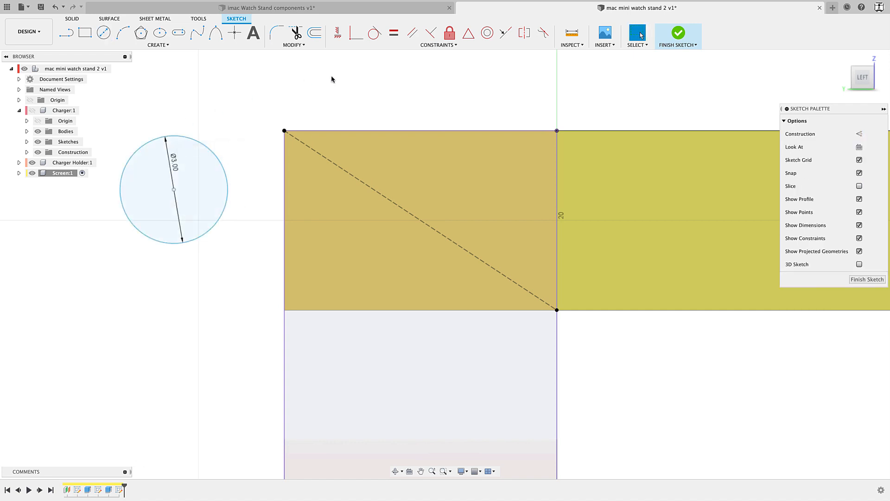
Constrain the circle's centre to the midpoint of the diagonal construction line and move its diameter dimension alongside the diagonal
{"action": "left_click", "coordinate": [468, 33]}
{"action": "left_click", "coordinate": [174, 189]}
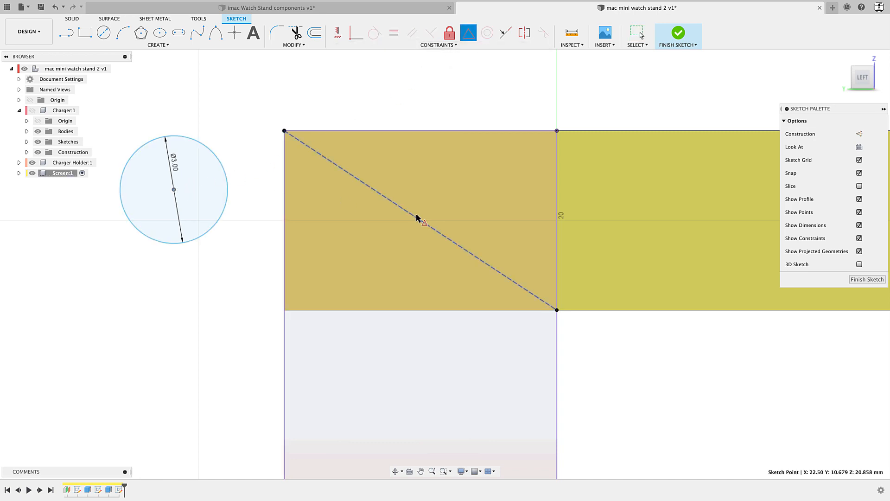
{"action": "left_click", "coordinate": [404, 212]}
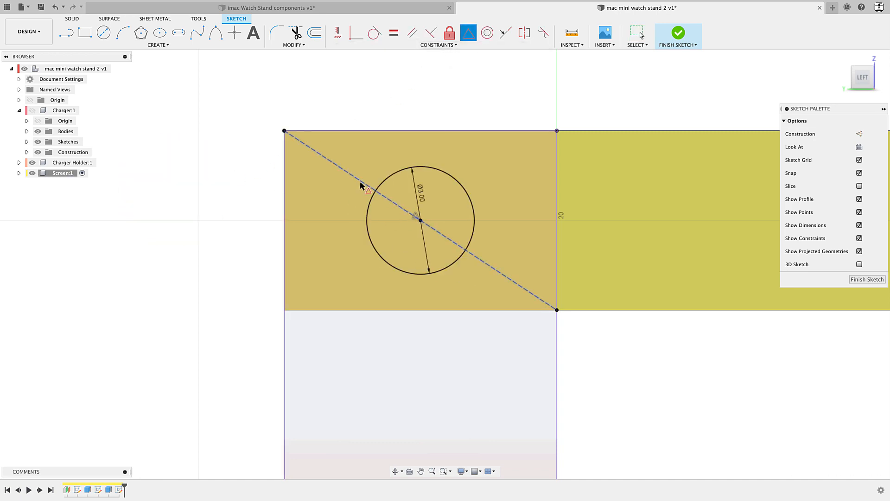
{"action": "key", "text": "Escape"}
{"action": "left_click_drag", "start_coordinate": [413, 178], "coordinate": [386, 197]}
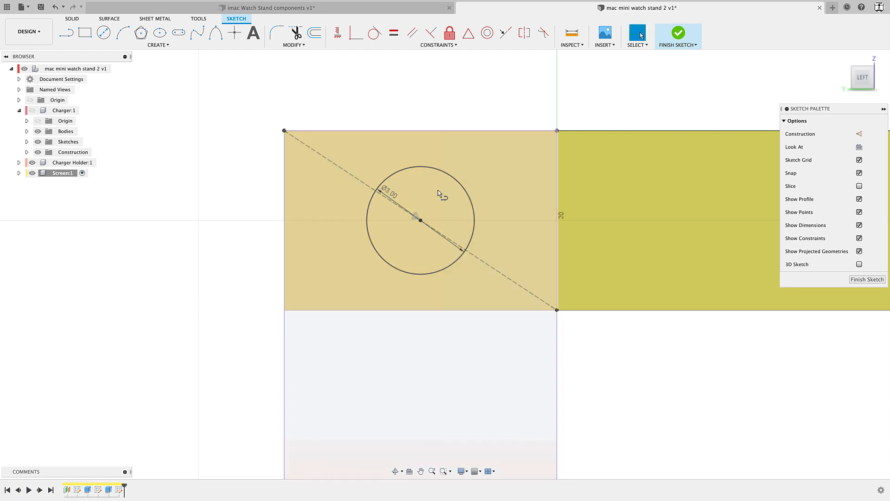
Draw a vertical line across the circle from its uppermost to its lowest point, splitting it into two halves
{"action": "key", "text": "l"}
{"action": "scroll", "coordinate": [423, 224], "scroll_direction": "up", "scroll_amount": 5}
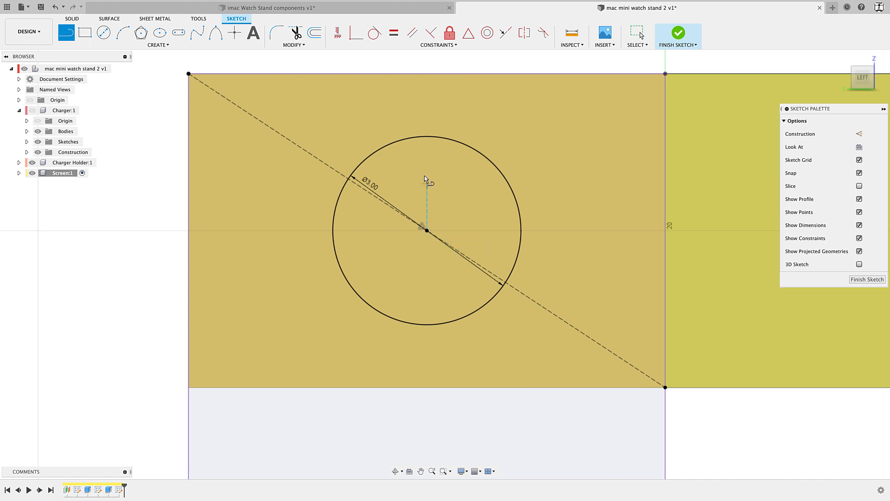
{"action": "left_click", "coordinate": [427, 137]}
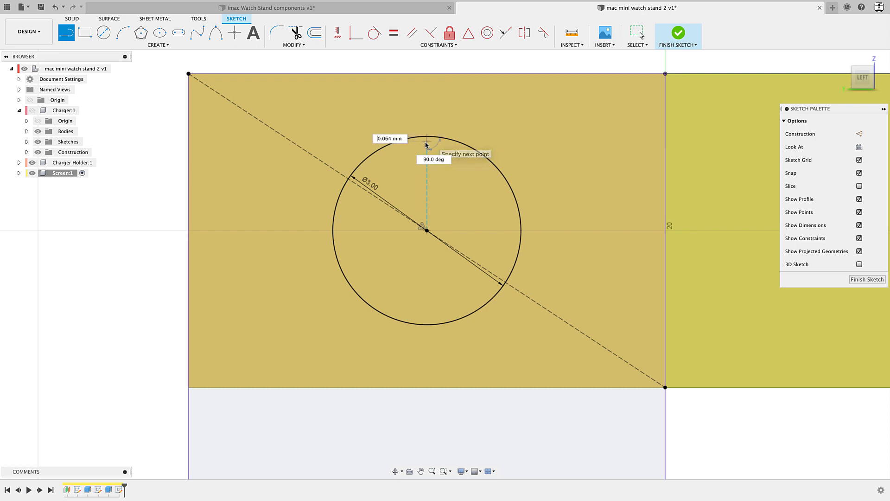
{"action": "double_click", "coordinate": [428, 326]}
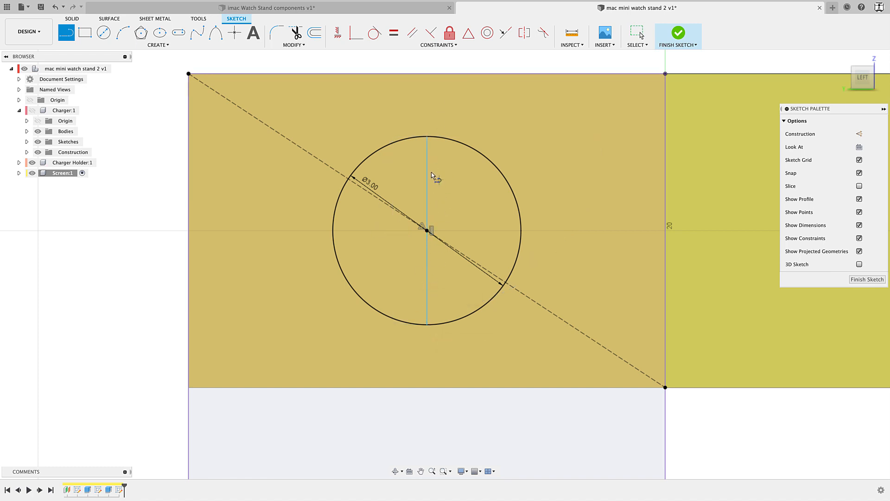
{"action": "key", "text": "Escape"}
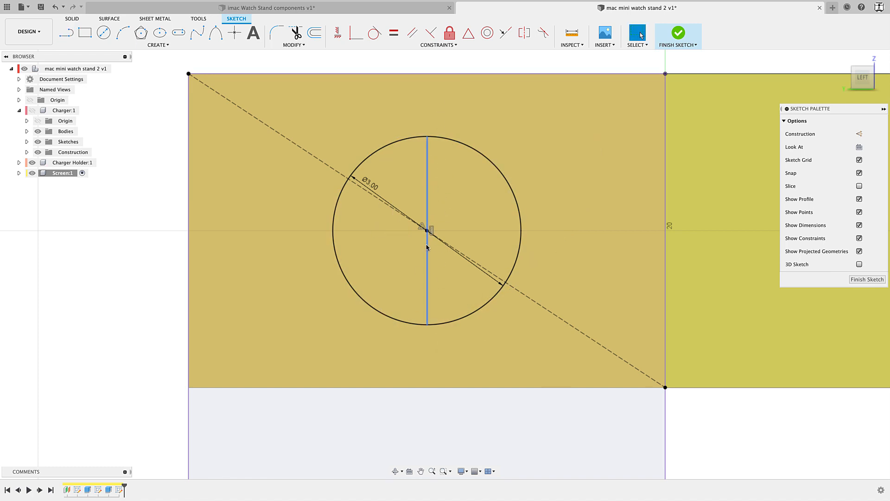
{"action": "scroll", "coordinate": [423, 247], "scroll_direction": "up", "scroll_amount": 1}
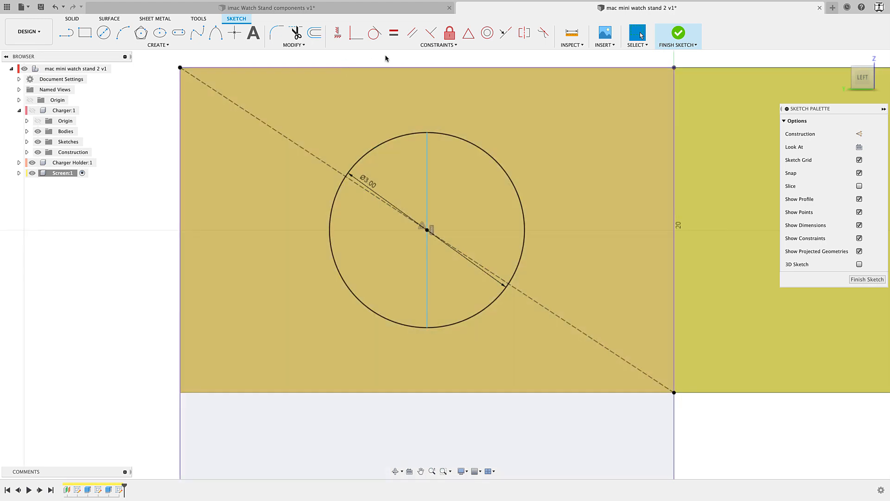
Make the vertical line coincident with the circle's centre point and finish the sketch
{"action": "left_click", "coordinate": [356, 33]}
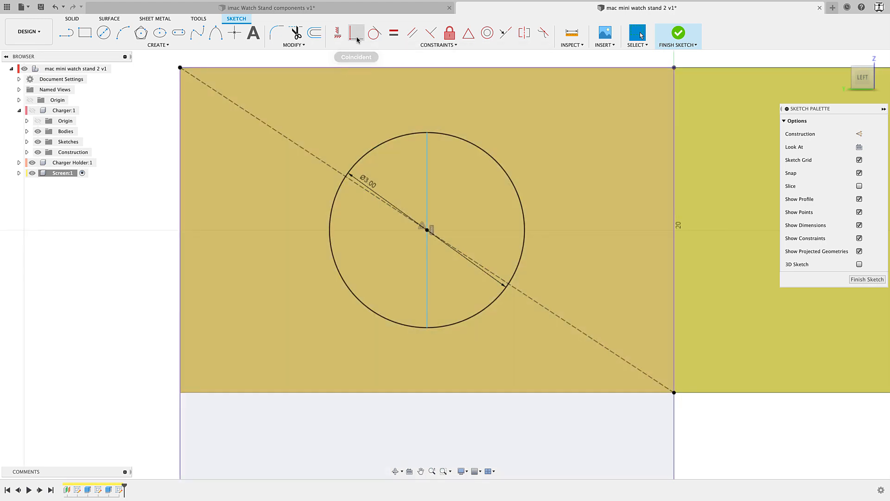
{"action": "left_click", "coordinate": [427, 158]}
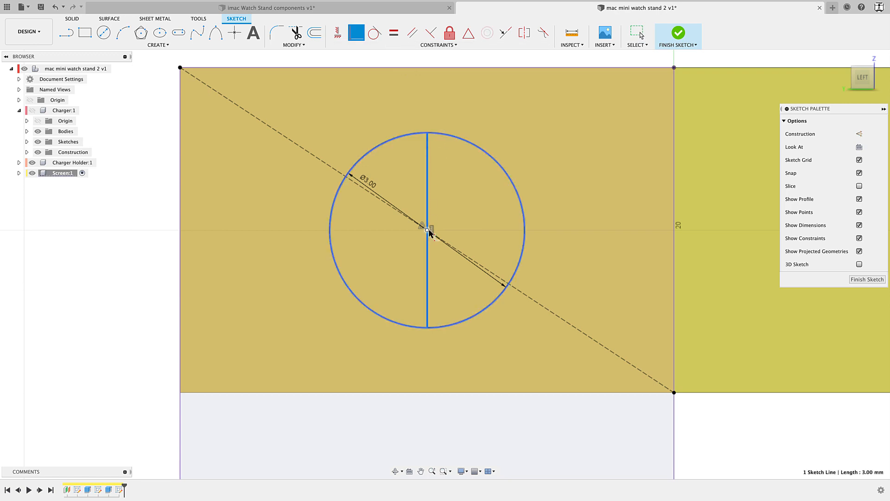
{"action": "left_click", "coordinate": [428, 230]}
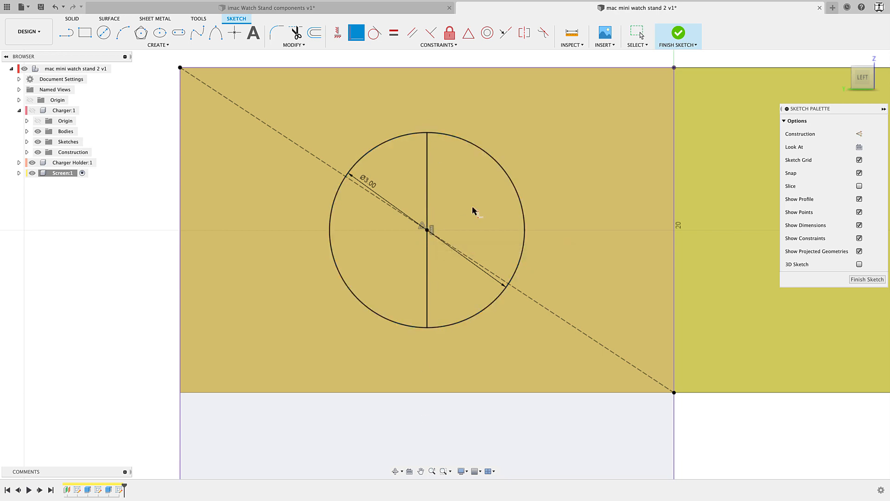
{"action": "left_click", "coordinate": [678, 34]}
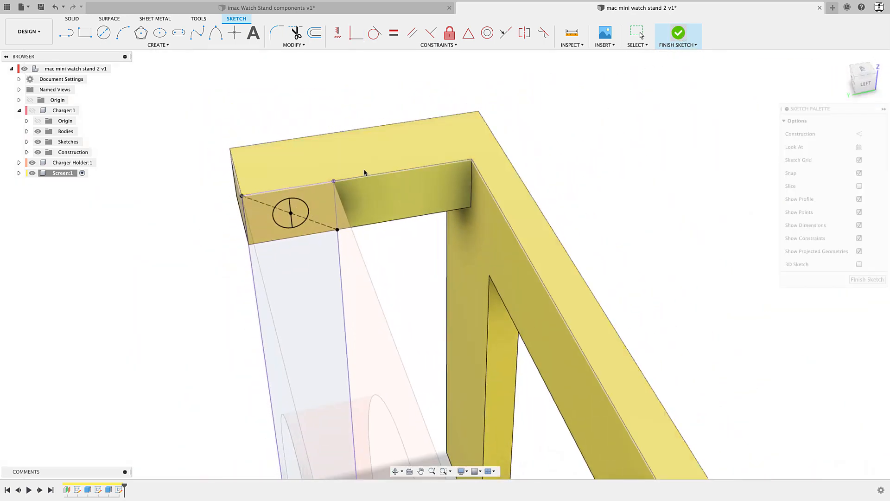
Hide the Charger Holder and revolve one half of the circle 360 degrees about the vertical line, joining the ball to the Screen arm
{"action": "scroll", "coordinate": [282, 230], "scroll_direction": "up", "scroll_amount": 5}
{"action": "middle_click_drag", "start_coordinate": [312, 255], "coordinate": [305, 234], "text": "shift"}
{"action": "left_click", "coordinate": [120, 45]}
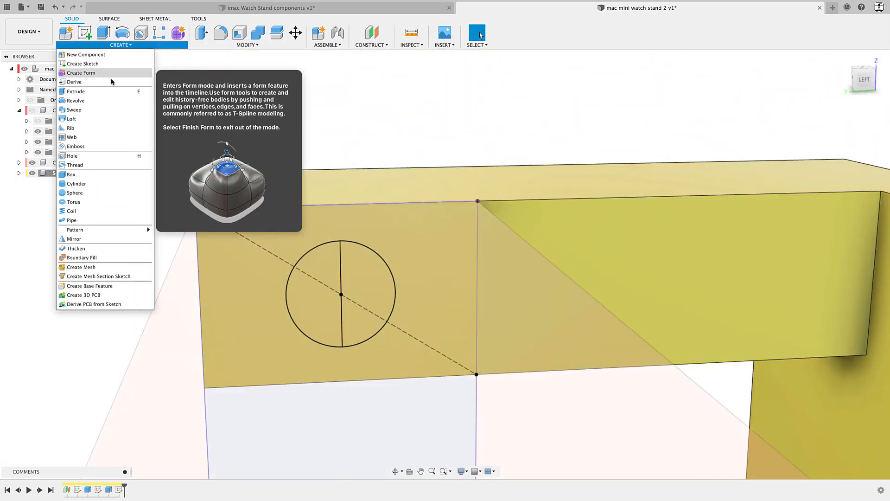
{"action": "left_click", "coordinate": [88, 98]}
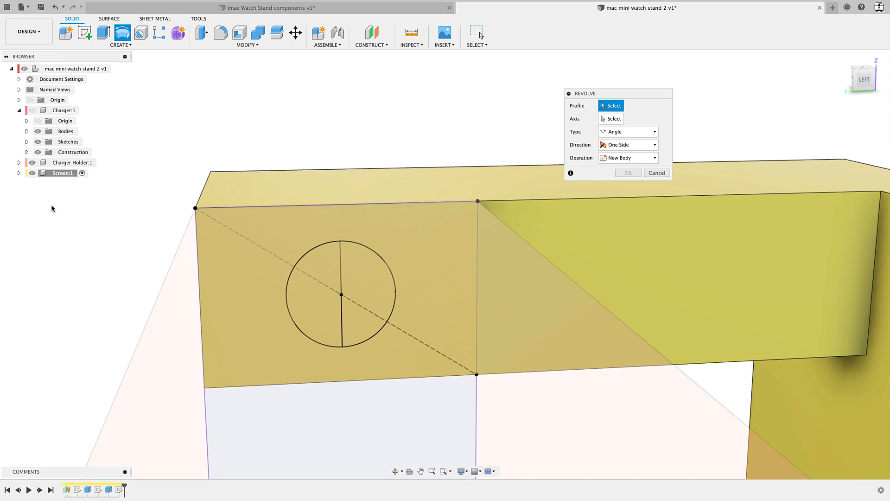
{"action": "left_click", "coordinate": [32, 163]}
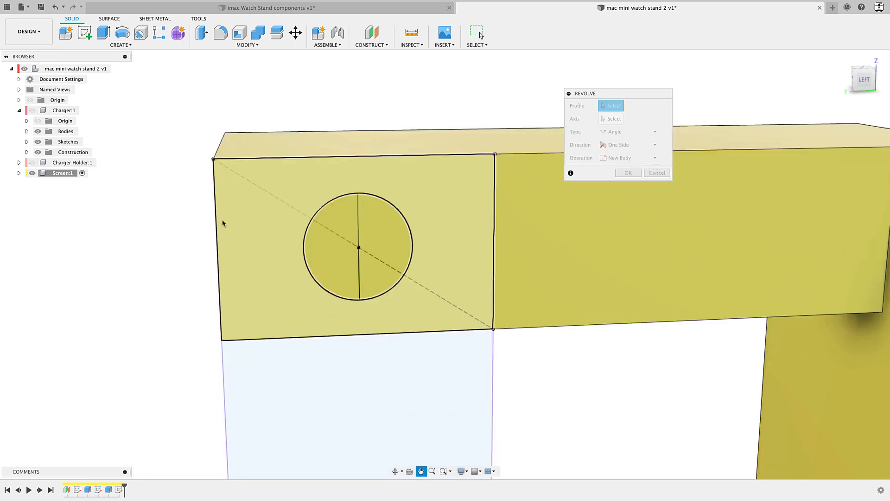
{"action": "left_click", "coordinate": [376, 227]}
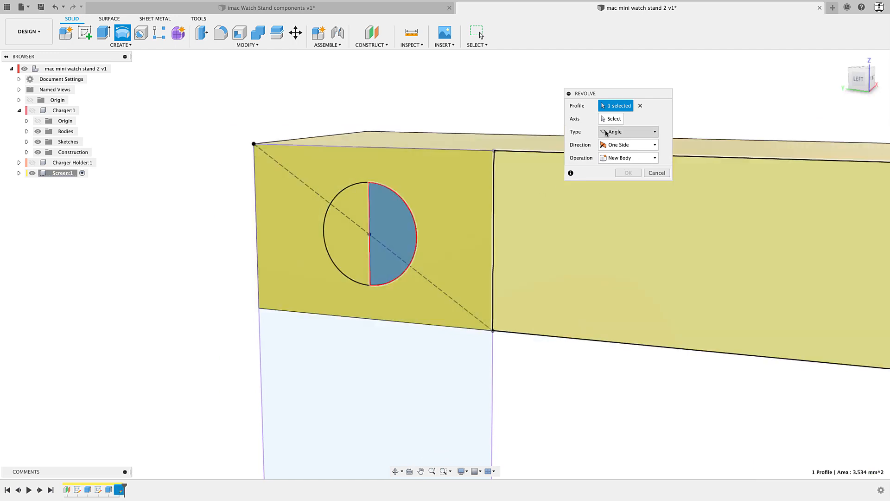
{"action": "left_click", "coordinate": [370, 204]}
{"action": "middle_click_drag", "start_coordinate": [290, 272], "coordinate": [371, 293], "text": "shift"}
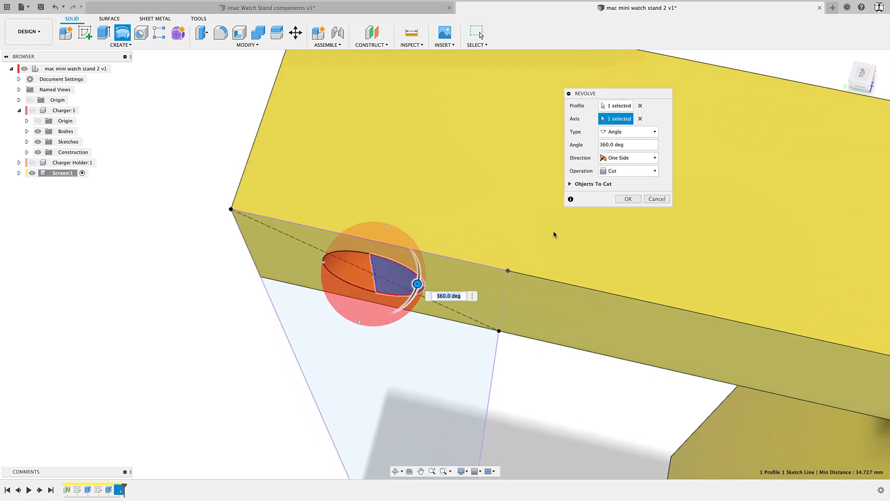
{"action": "left_click", "coordinate": [632, 176]}
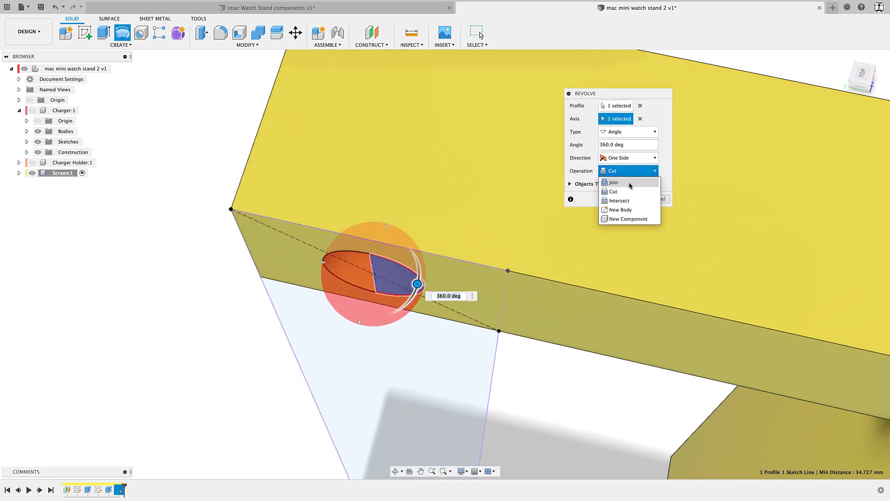
{"action": "left_click", "coordinate": [631, 184]}
{"action": "left_click", "coordinate": [629, 186]}
Mirror the arm extrusion and the revolved ball features across the vertical origin plane midway along the Screen's width
{"action": "middle_click_drag", "start_coordinate": [494, 354], "coordinate": [532, 369], "text": "shift"}
{"action": "scroll", "coordinate": [532, 370], "scroll_direction": "down", "scroll_amount": 5}
{"action": "middle_click_drag", "start_coordinate": [649, 360], "coordinate": [235, 235]}
{"action": "scroll", "coordinate": [436, 273], "scroll_direction": "down", "scroll_amount": 4}
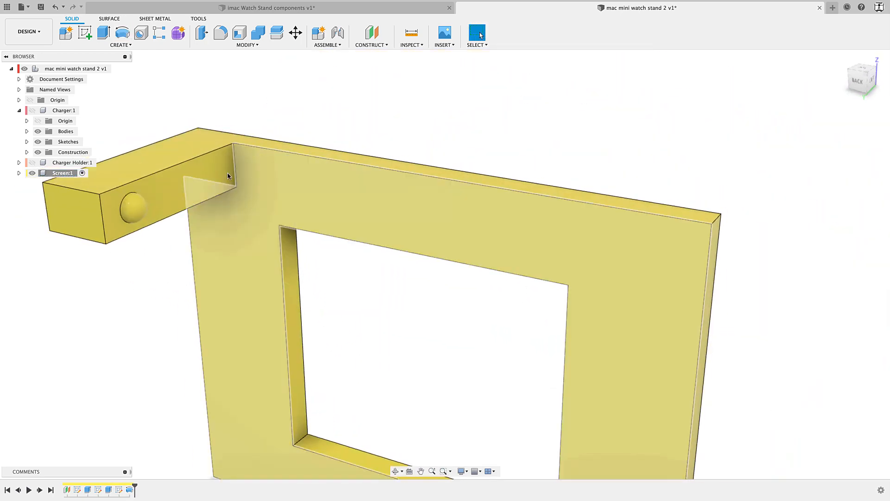
{"action": "middle_click_drag", "start_coordinate": [262, 160], "coordinate": [371, 173]}
{"action": "left_click", "coordinate": [122, 45]}
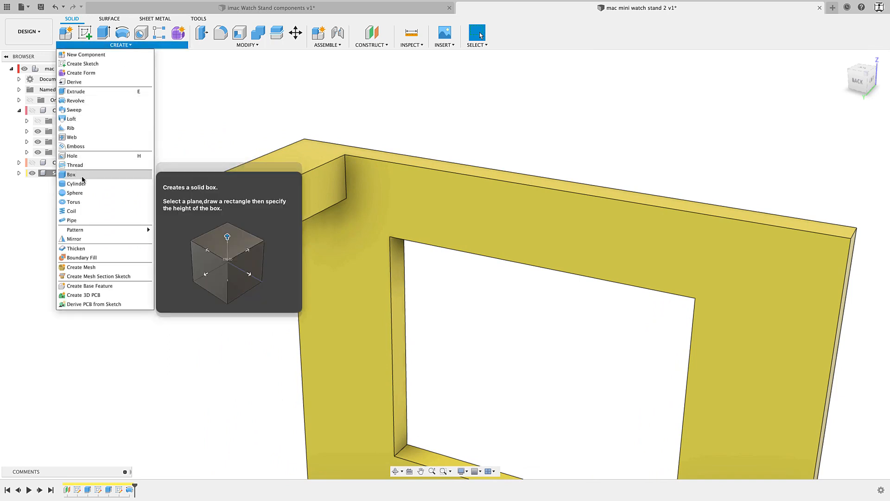
{"action": "left_click", "coordinate": [92, 239]}
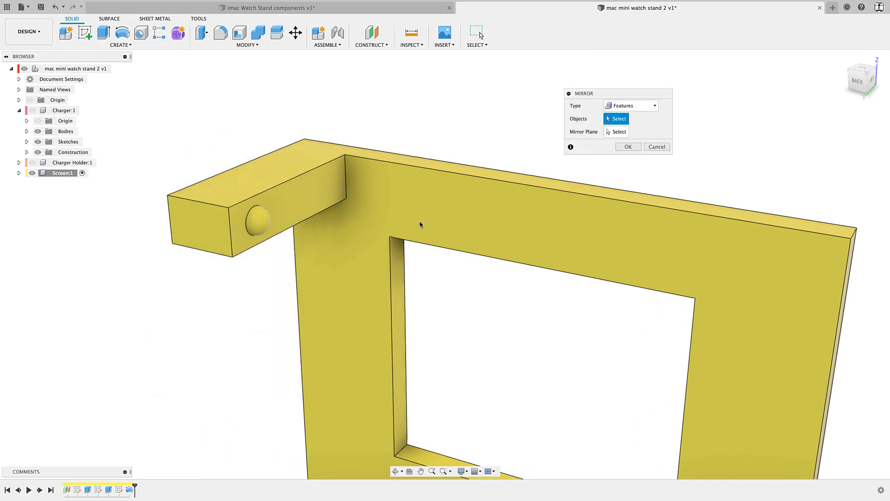
{"action": "left_click_drag", "start_coordinate": [611, 94], "coordinate": [579, 62]}
{"action": "left_click", "coordinate": [591, 71]}
{"action": "left_click", "coordinate": [592, 70]}
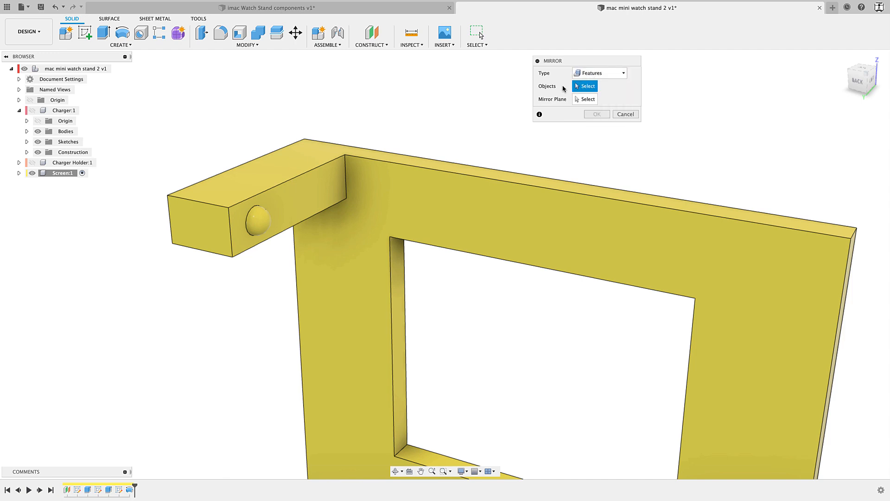
{"action": "left_click", "coordinate": [109, 490]}
{"action": "left_click", "coordinate": [129, 490]}
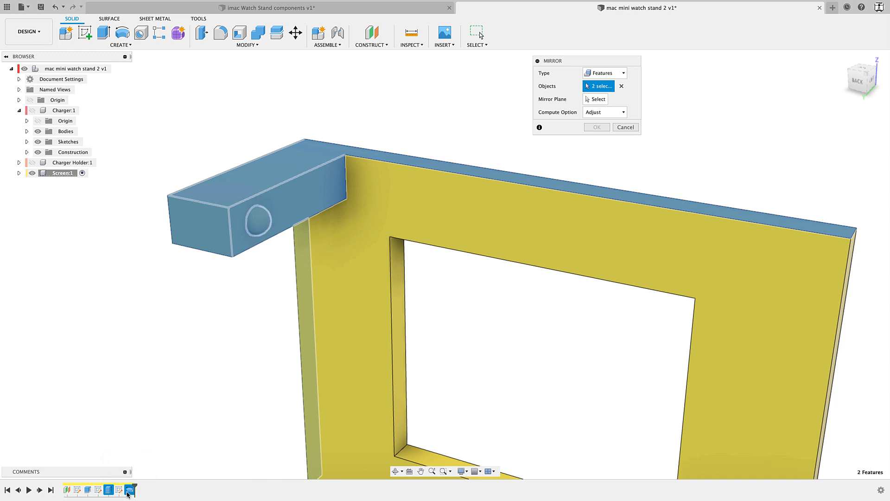
{"action": "left_click", "coordinate": [586, 103]}
{"action": "middle_click_drag", "start_coordinate": [503, 353], "coordinate": [421, 266]}
{"action": "middle_click_drag", "start_coordinate": [407, 334], "coordinate": [490, 310]}
{"action": "left_click", "coordinate": [463, 317]}
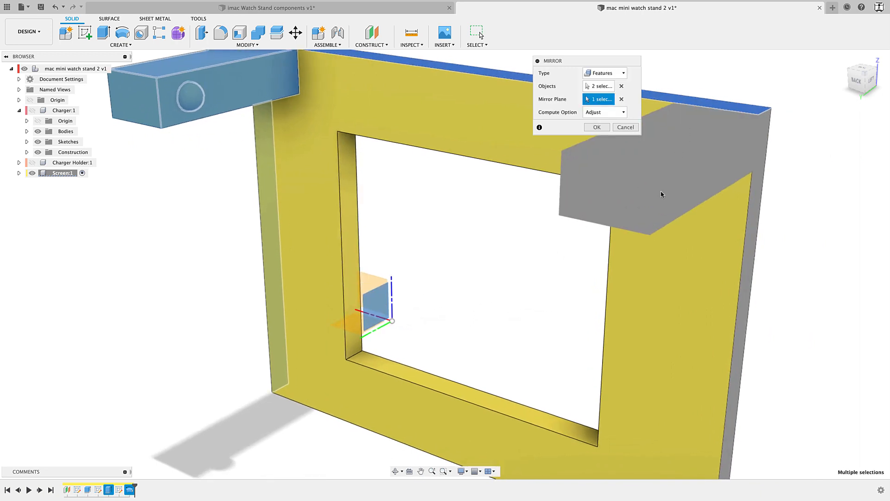
{"action": "scroll", "coordinate": [663, 191], "scroll_direction": "down", "scroll_amount": 4}
{"action": "middle_click_drag", "start_coordinate": [662, 195], "coordinate": [559, 261]}
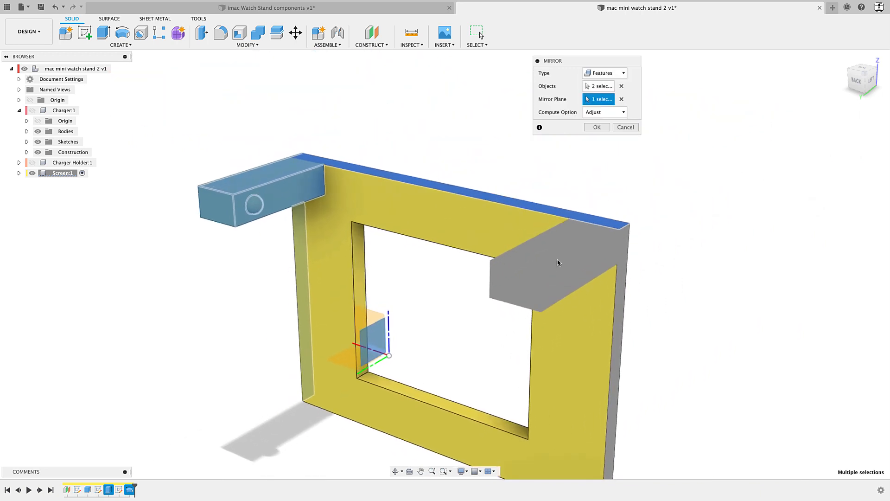
{"action": "left_click", "coordinate": [597, 128]}
Show the Charger Holder again and make it the active component
{"action": "middle_click_drag", "start_coordinate": [417, 308], "coordinate": [473, 294], "text": "shift"}
{"action": "scroll", "coordinate": [558, 236], "scroll_direction": "up", "scroll_amount": 5}
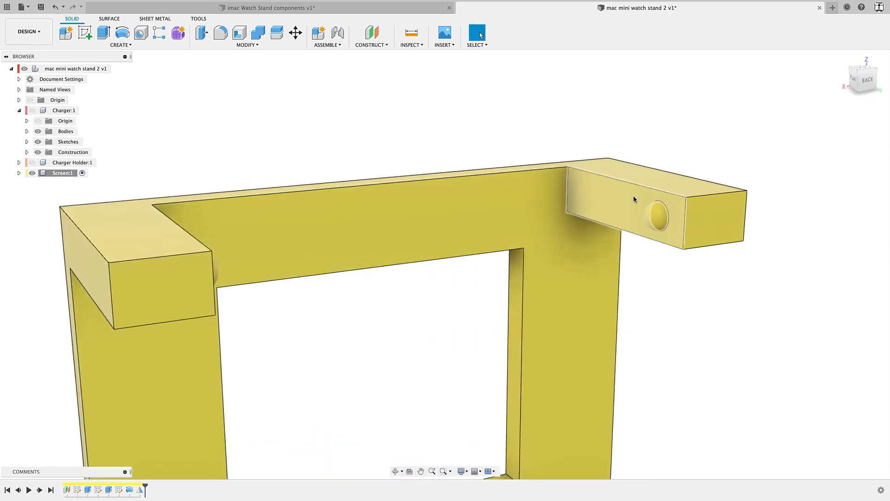
{"action": "scroll", "coordinate": [649, 213], "scroll_direction": "up", "scroll_amount": 2}
{"action": "scroll", "coordinate": [667, 232], "scroll_direction": "down", "scroll_amount": 4}
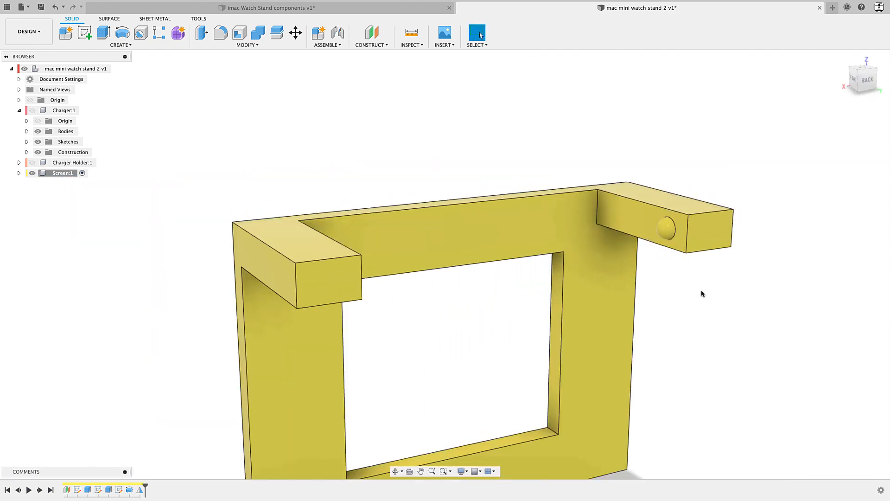
{"action": "middle_click_drag", "start_coordinate": [727, 312], "coordinate": [639, 315], "text": "shift"}
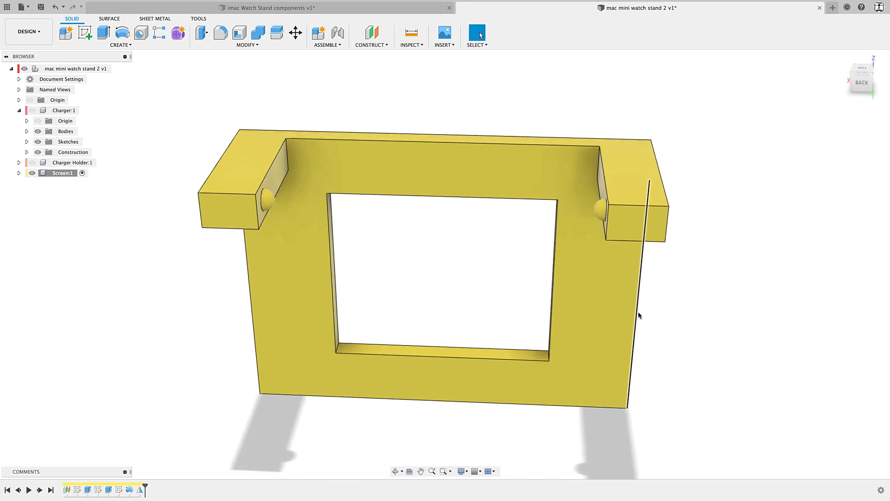
{"action": "scroll", "coordinate": [639, 316], "scroll_direction": "down", "scroll_amount": 2}
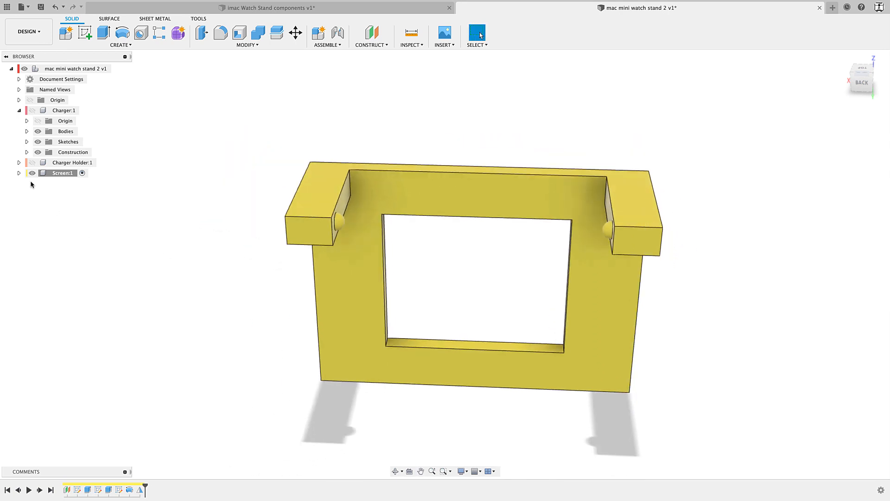
{"action": "left_click", "coordinate": [32, 163]}
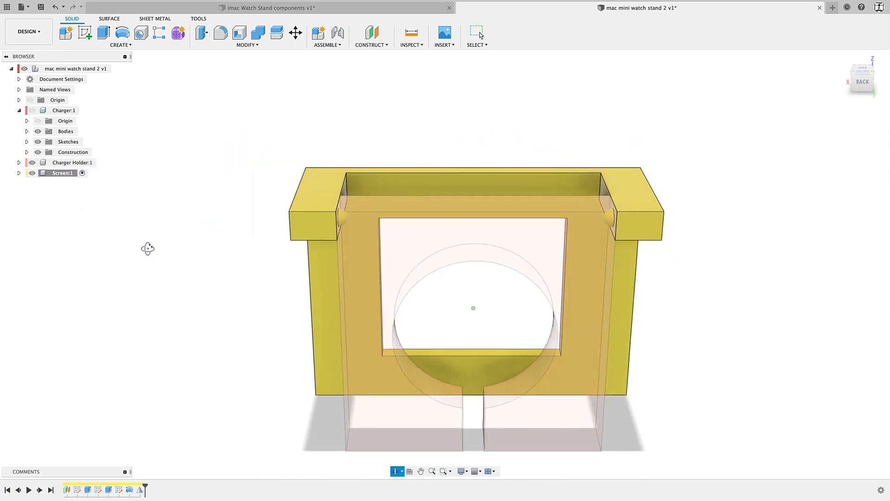
{"action": "left_click", "coordinate": [102, 163]}
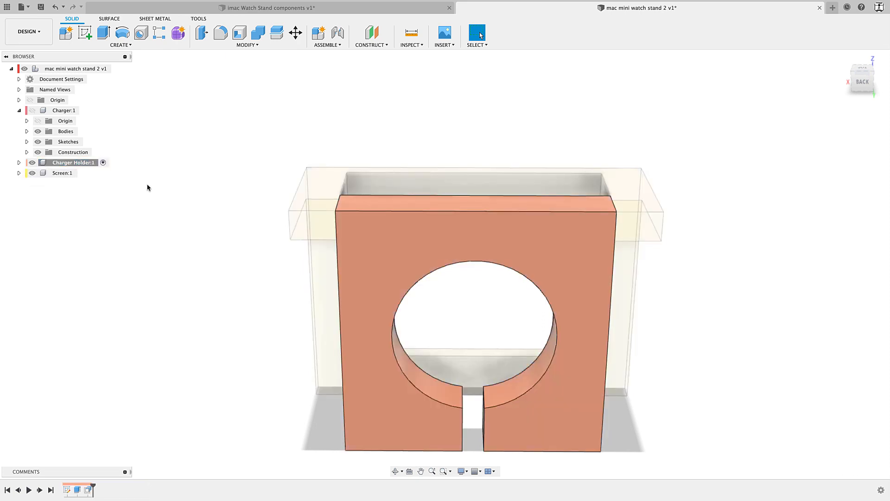
Hide the Screen component and examine the solid Charger Holder on its own
{"action": "middle_click_drag", "start_coordinate": [148, 188], "coordinate": [346, 254], "text": "shift"}
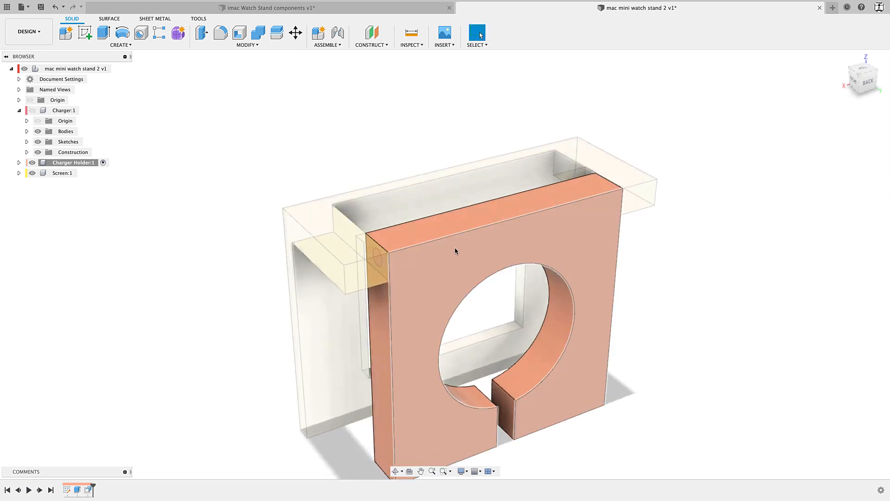
{"action": "left_click", "coordinate": [34, 174]}
{"action": "left_click", "coordinate": [32, 173]}
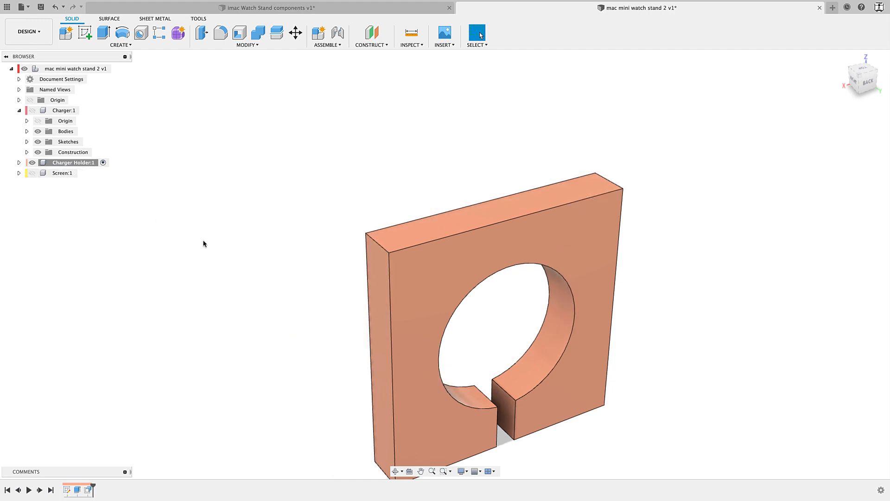
{"action": "scroll", "coordinate": [318, 258], "scroll_direction": "up", "scroll_amount": 2}
{"action": "middle_click_drag", "start_coordinate": [411, 260], "coordinate": [255, 318], "text": "shift"}
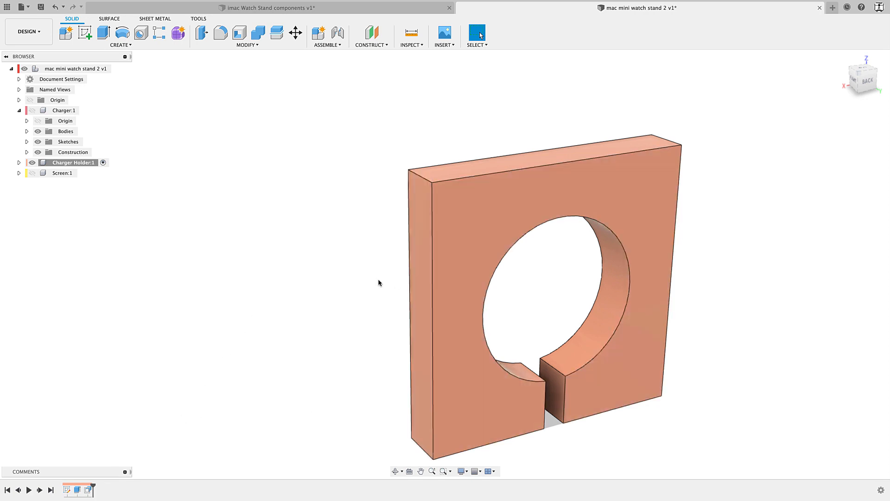
Show the Screen and use Combine with Cut and Keep Tools to subtract its body from the Charger Holder
{"action": "left_click", "coordinate": [91, 165]}
{"action": "left_click", "coordinate": [245, 44]}
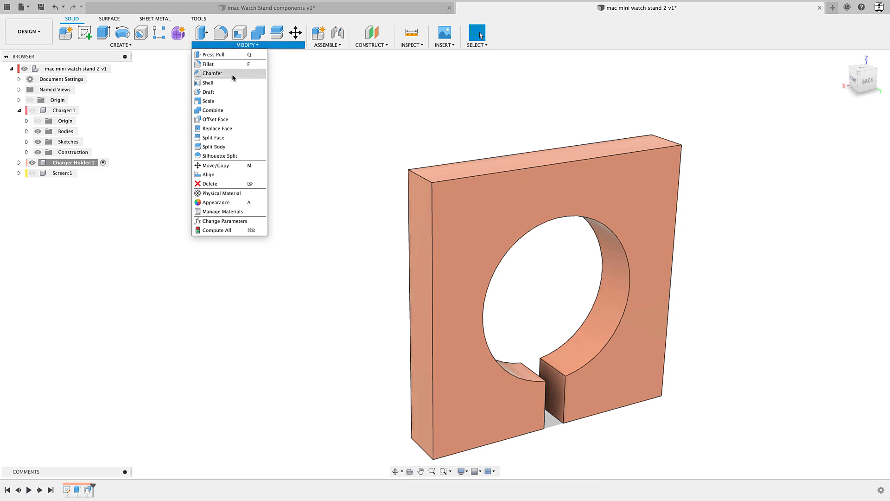
{"action": "left_click", "coordinate": [227, 110]}
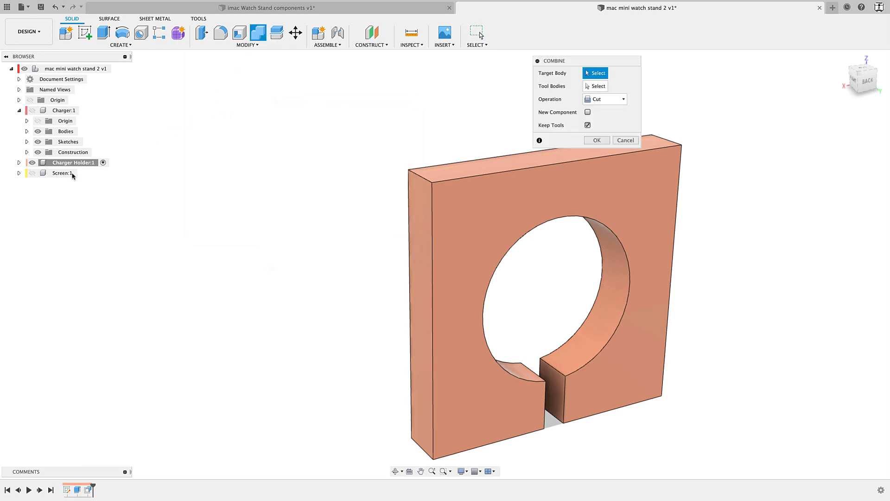
{"action": "left_click", "coordinate": [32, 173]}
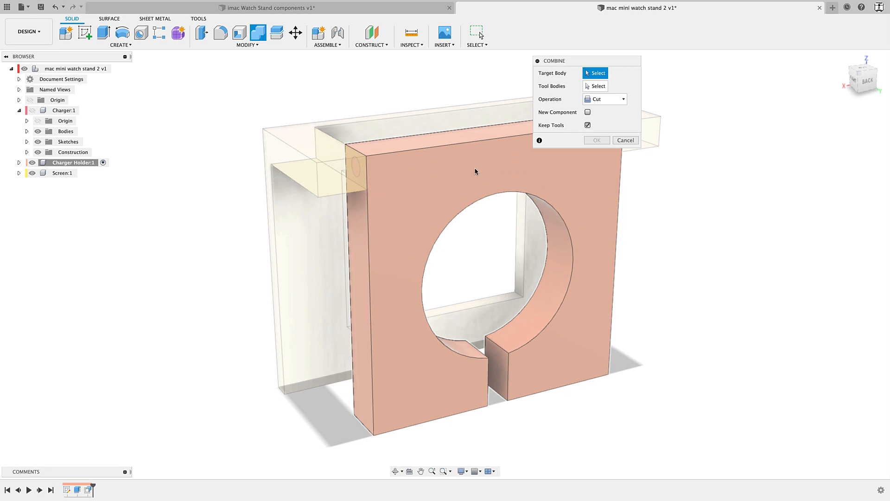
{"action": "left_click", "coordinate": [480, 167]}
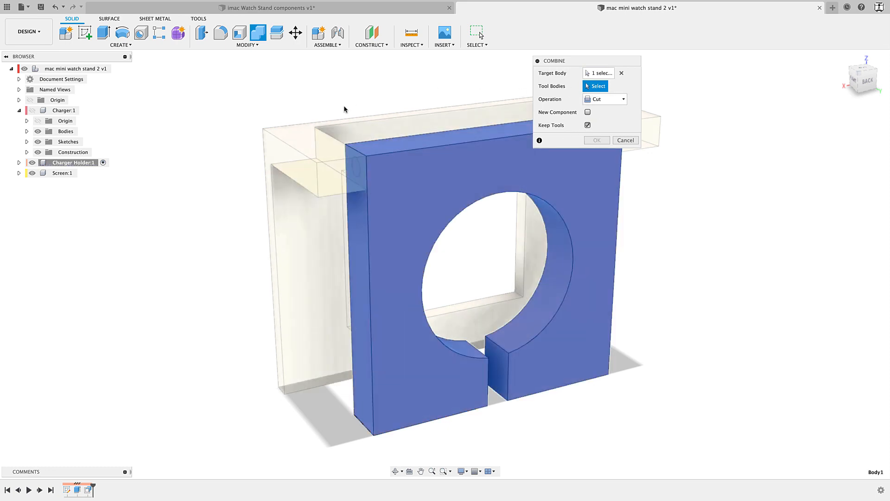
{"action": "left_click", "coordinate": [288, 155]}
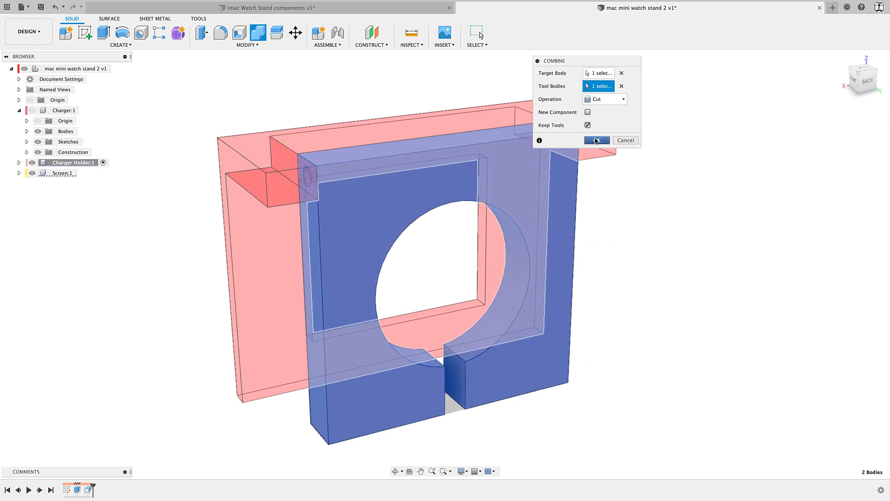
{"action": "left_click", "coordinate": [597, 140]}
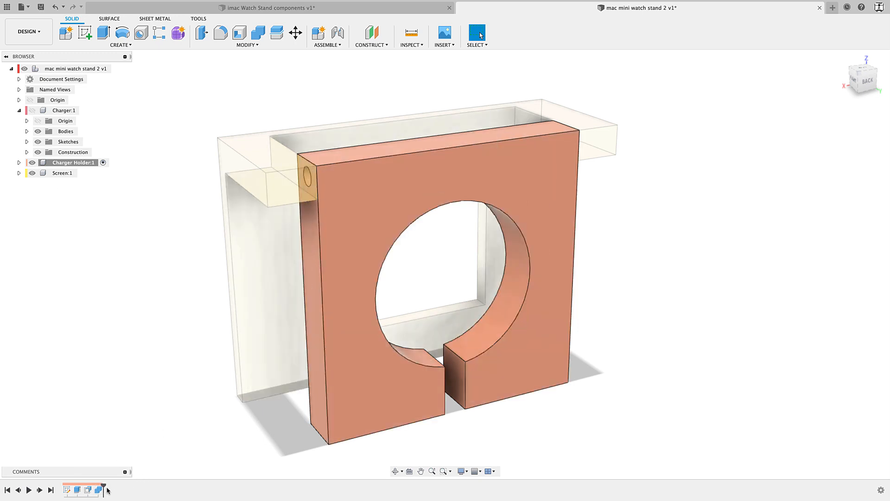
Hide the Screen and examine the pivot sockets cut into both sides of the Charger Holder
{"action": "middle_click_drag", "start_coordinate": [128, 307], "coordinate": [133, 303], "text": "shift"}
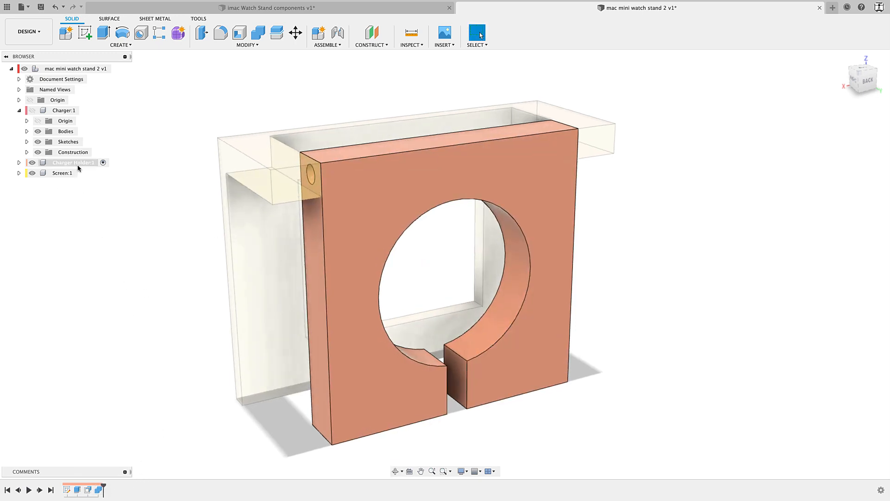
{"action": "left_click", "coordinate": [56, 153]}
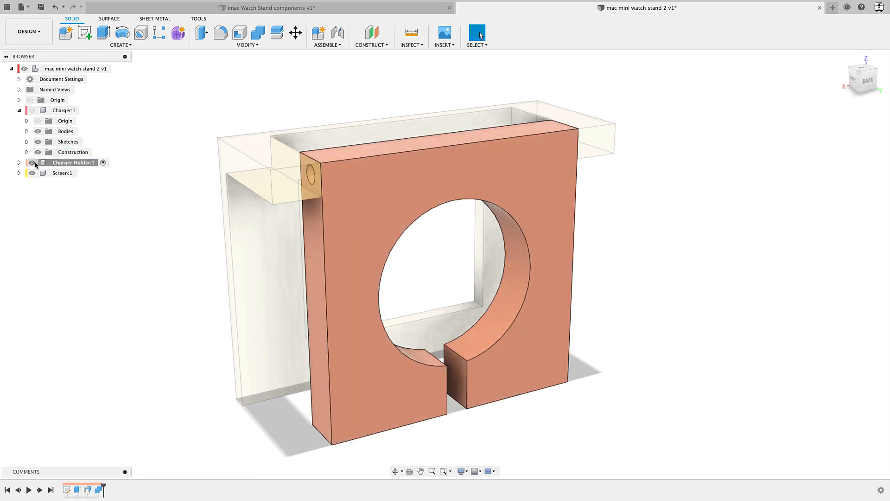
{"action": "left_click", "coordinate": [35, 164]}
{"action": "left_click", "coordinate": [33, 164]}
{"action": "left_click", "coordinate": [33, 164]}
{"action": "left_click", "coordinate": [33, 174]}
{"action": "middle_click_drag", "start_coordinate": [132, 250], "coordinate": [175, 245], "text": "shift"}
{"action": "left_click", "coordinate": [347, 160]}
{"action": "middle_click_drag", "start_coordinate": [623, 206], "coordinate": [519, 209], "text": "shift"}
{"action": "scroll", "coordinate": [499, 218], "scroll_direction": "up", "scroll_amount": 5}
{"action": "left_click", "coordinate": [397, 241]}
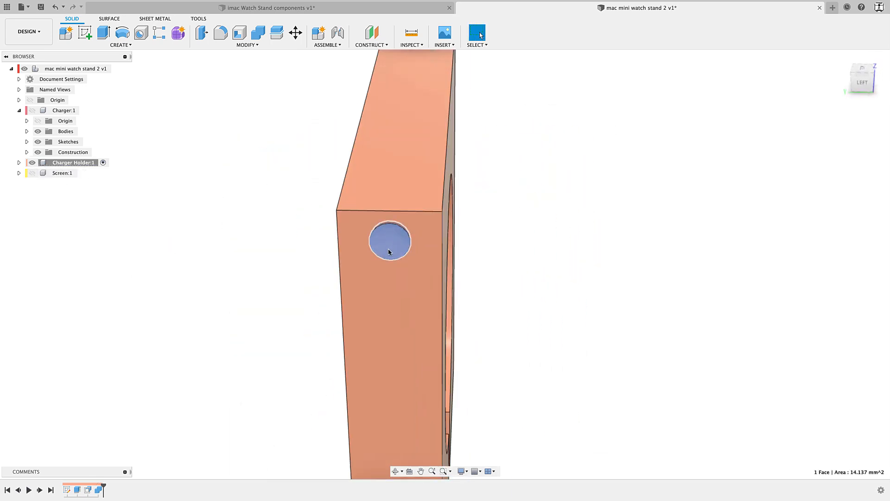
{"action": "scroll", "coordinate": [388, 250], "scroll_direction": "down", "scroll_amount": 5}
{"action": "left_click", "coordinate": [530, 280]}
{"action": "middle_click_drag", "start_coordinate": [584, 283], "coordinate": [91, 140], "text": "shift"}
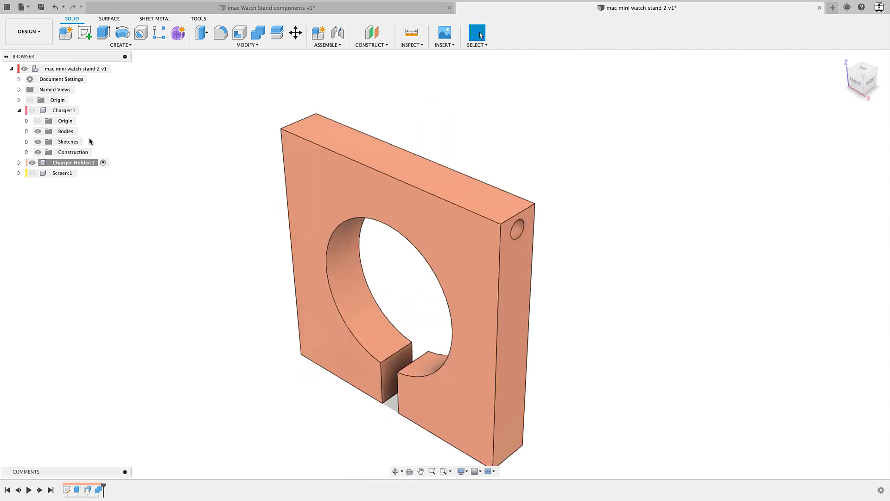
Activate the top-level assembly and show the Charger and the Screen components again
{"action": "left_click", "coordinate": [115, 69]}
{"action": "left_click", "coordinate": [42, 121]}
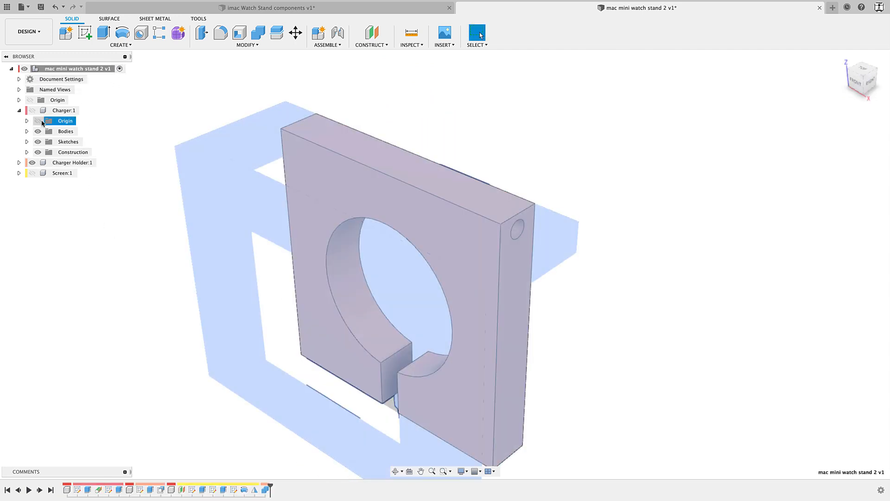
{"action": "left_click", "coordinate": [32, 111]}
{"action": "left_click", "coordinate": [32, 174]}
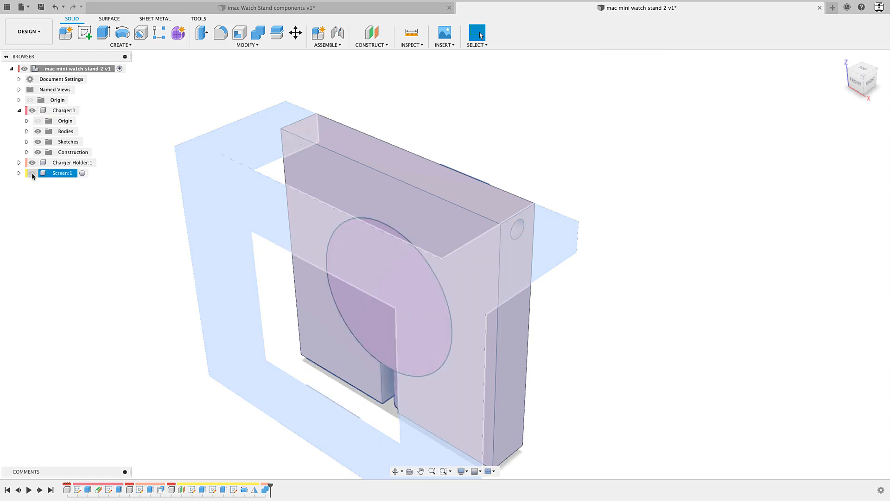
{"action": "left_click", "coordinate": [32, 173]}
Examine how the Screen's arms, the Charger Holder and the Charger fit together from the back and the side
{"action": "mouse_move", "coordinate": [751, 218]}
{"action": "middle_mouse_down", "text": "shift"}
{"action": "mouse_move", "coordinate": [686, 199]}
{"action": "mouse_move", "coordinate": [751, 235]}
{"action": "middle_mouse_up", "text": "shift"}
{"action": "left_click", "coordinate": [489, 221]}
{"action": "left_click", "coordinate": [478, 116]}
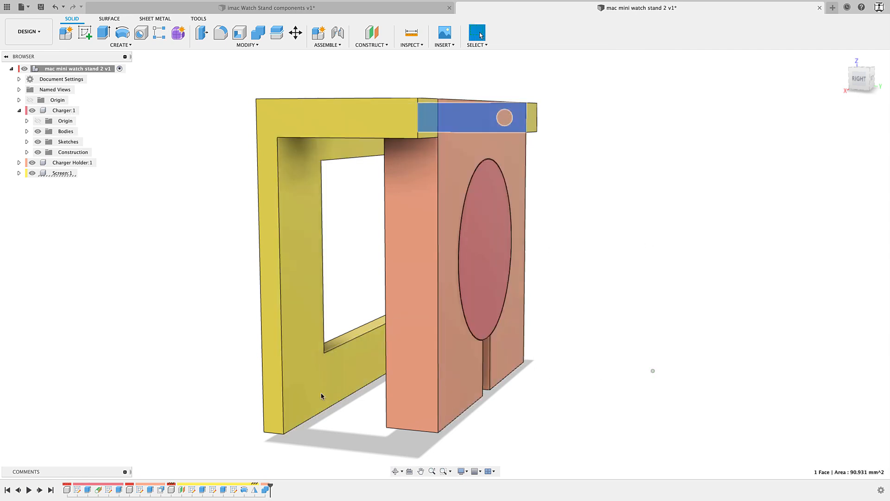
{"action": "left_click", "coordinate": [284, 340]}
{"action": "left_click", "coordinate": [159, 382]}
{"action": "middle_click_drag", "start_coordinate": [168, 354], "coordinate": [223, 330]}
{"action": "scroll", "coordinate": [206, 323], "scroll_direction": "down", "scroll_amount": 4}
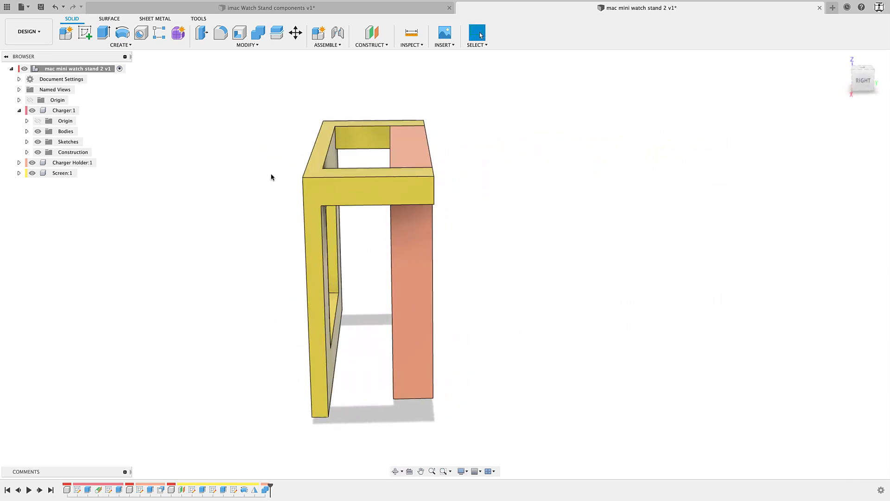
Show the Screen and Stand in the finished imac Watch Stand components design, examine the Stand's side shape, and return to mac mini watch stand 2
{"action": "left_click", "coordinate": [349, 10]}
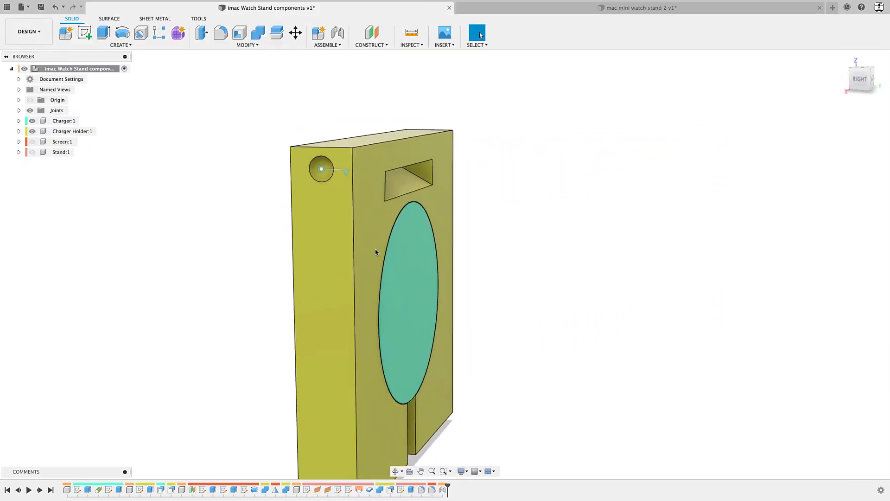
{"action": "left_click", "coordinate": [32, 141]}
{"action": "left_click", "coordinate": [32, 152]}
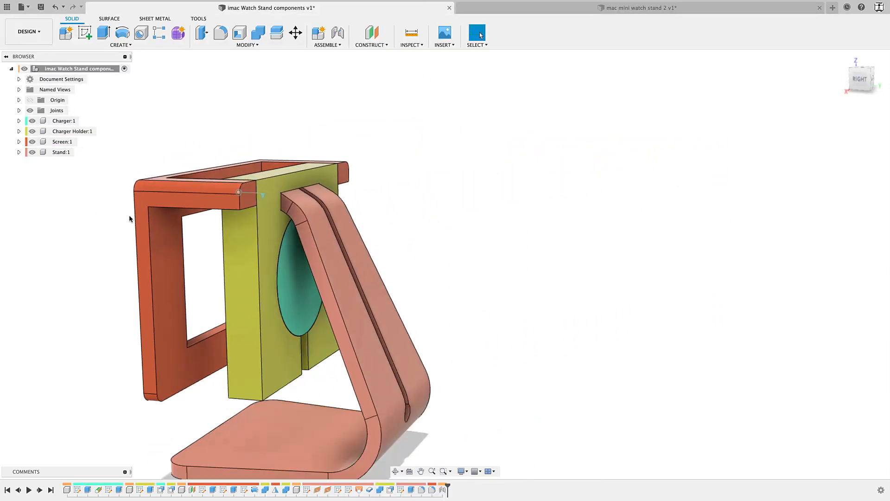
{"action": "middle_click_drag", "start_coordinate": [192, 246], "coordinate": [404, 265], "text": "shift"}
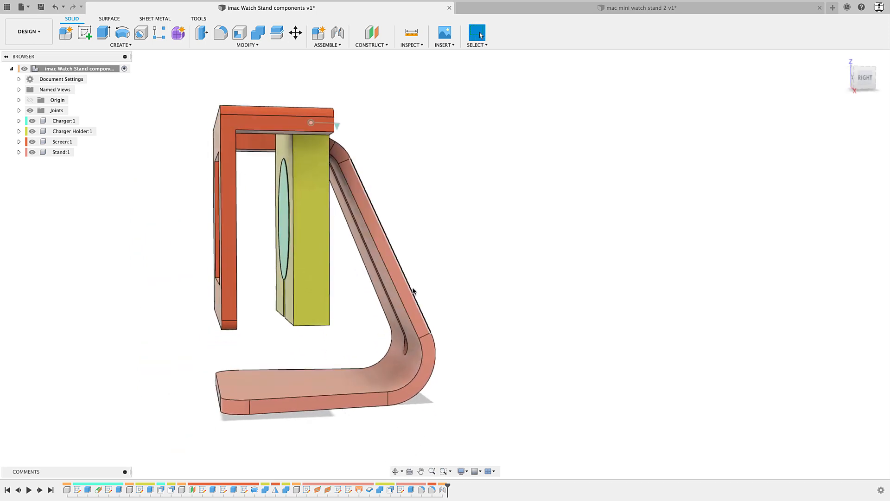
{"action": "left_click", "coordinate": [490, 8]}
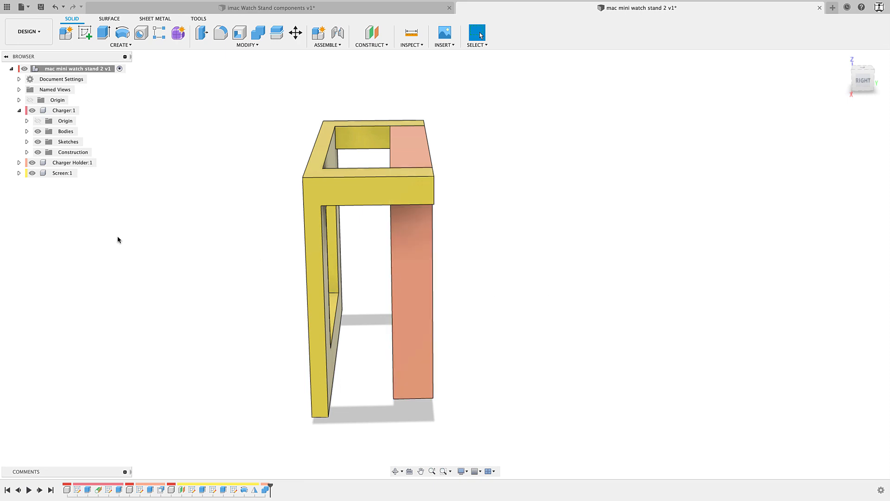
{"action": "left_click", "coordinate": [108, 23]}
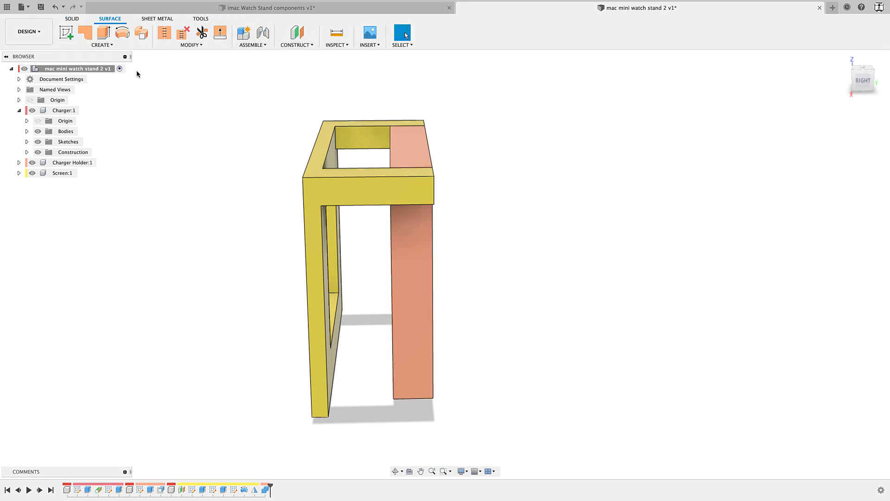
{"action": "left_click", "coordinate": [71, 19]}
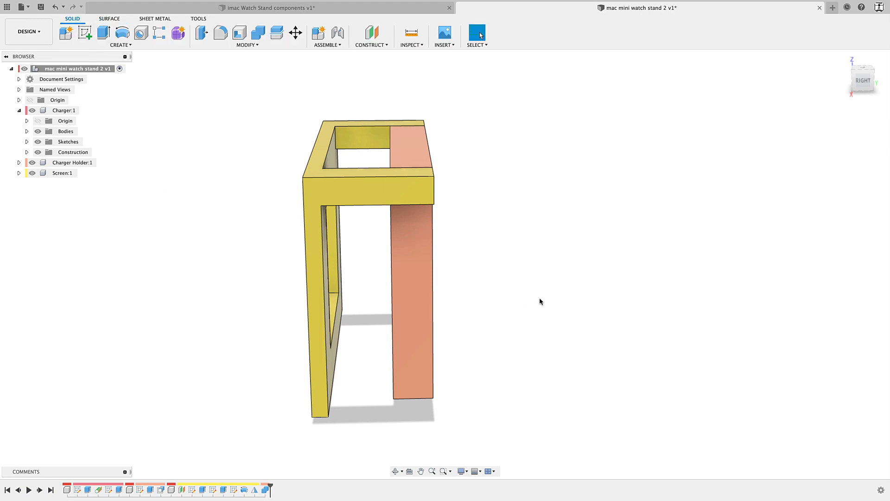
{"action": "middle_click_drag", "start_coordinate": [538, 300], "coordinate": [545, 290], "text": "shift"}
{"action": "key", "text": "Escape"}
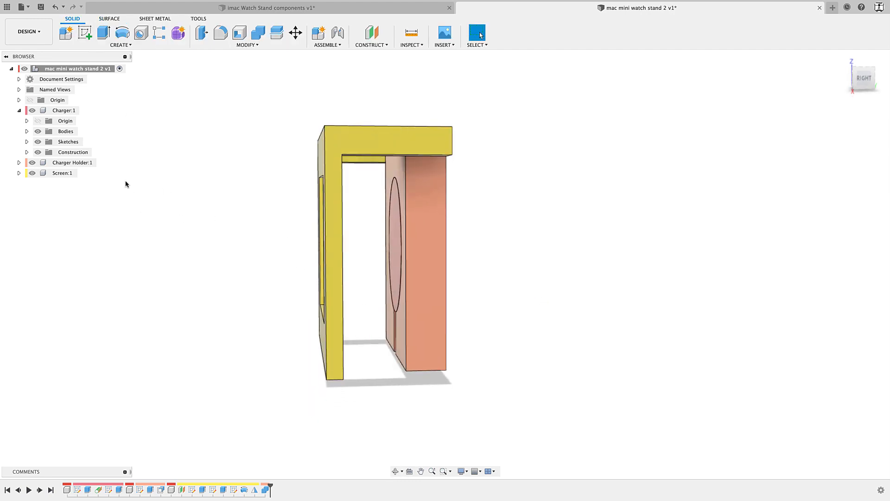
Create an active internal standard component named Stand under the top-level assembly
{"action": "right_click", "coordinate": [79, 72]}
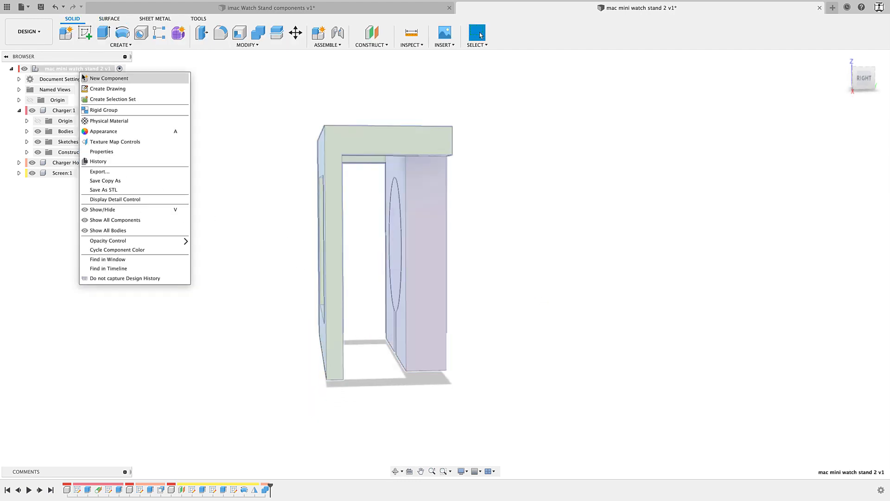
{"action": "left_click", "coordinate": [86, 79]}
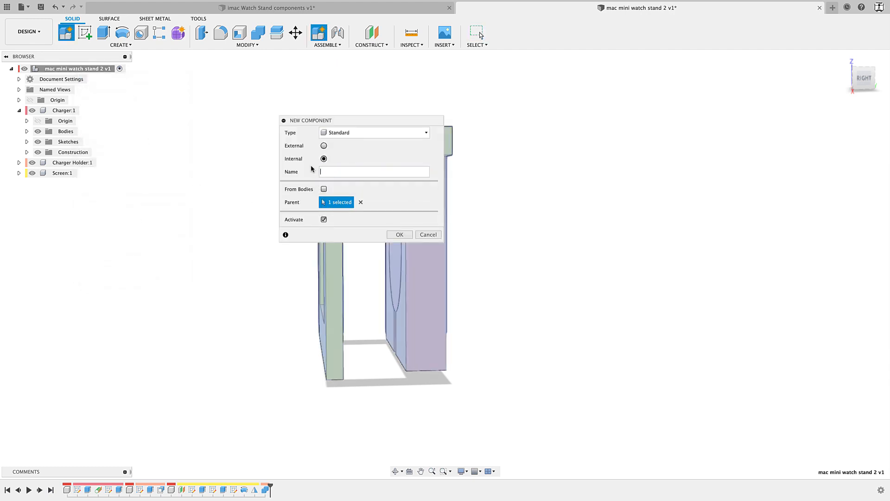
{"action": "key", "text": "Return"}
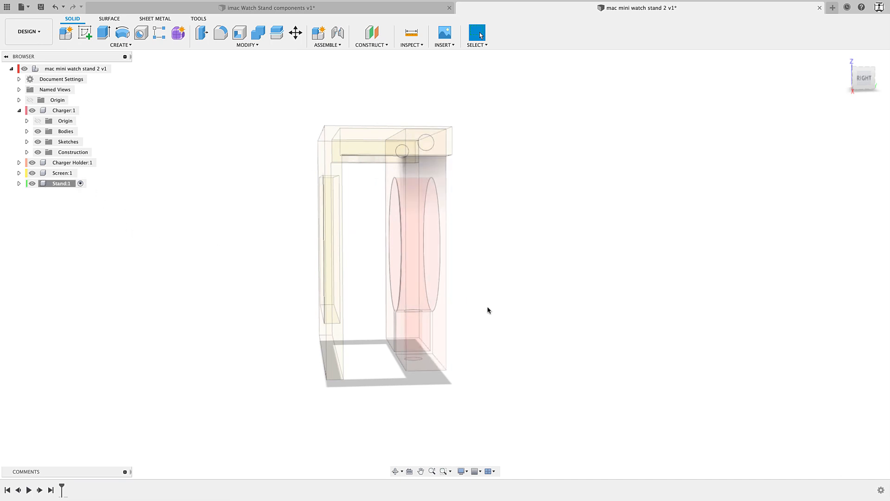
View the model from the right and start a sketch for the Stand on the vertical YZ origin plane
{"action": "left_click", "coordinate": [863, 78]}
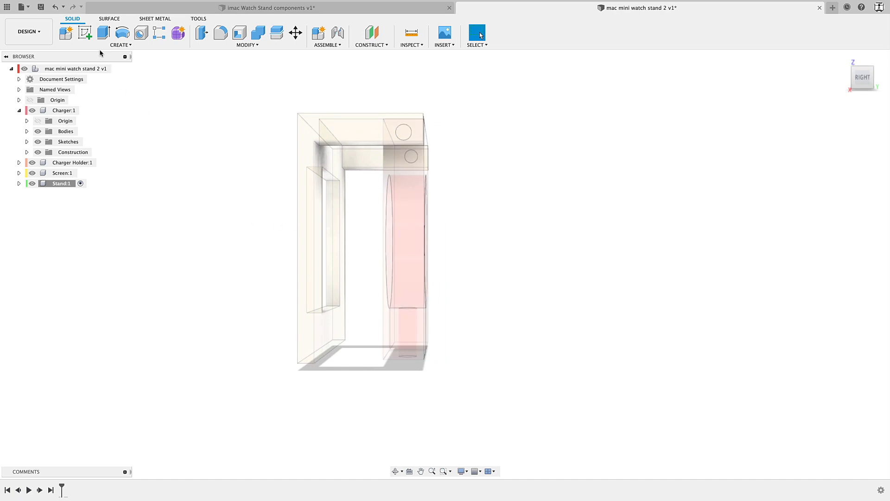
{"action": "left_click", "coordinate": [84, 33]}
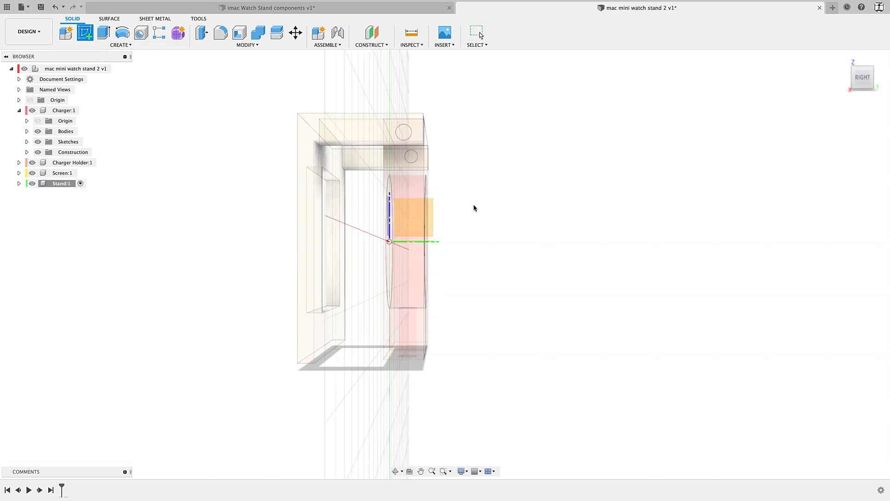
{"action": "left_click", "coordinate": [432, 224]}
{"action": "middle_click_drag", "start_coordinate": [373, 286], "coordinate": [485, 286]}
{"action": "middle_click_drag", "start_coordinate": [553, 338], "coordinate": [552, 326]}
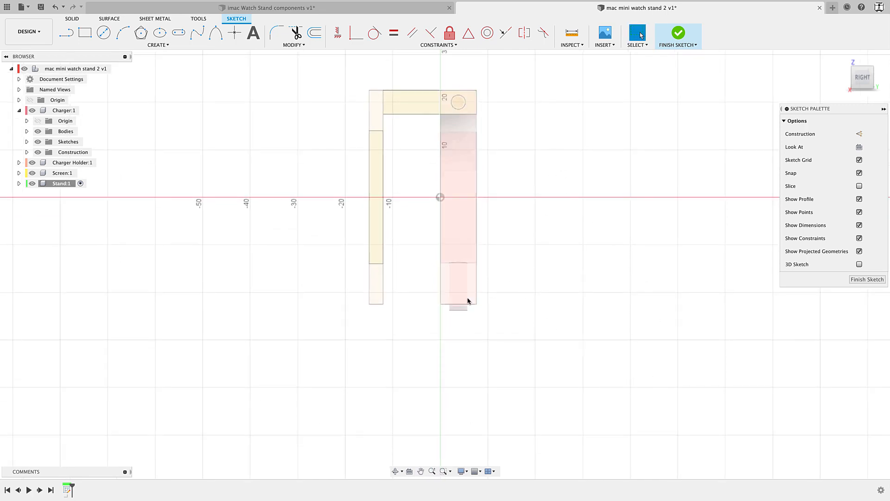
Sketch a horizontal base line below the parts, from beneath the Screen to behind the Charger Holder, and curve its rear end upward with a tangent arc
{"action": "key", "text": "l"}
{"action": "middle_click_drag", "start_coordinate": [414, 359], "coordinate": [419, 340]}
{"action": "middle_click_drag", "start_coordinate": [383, 370], "coordinate": [371, 347]}
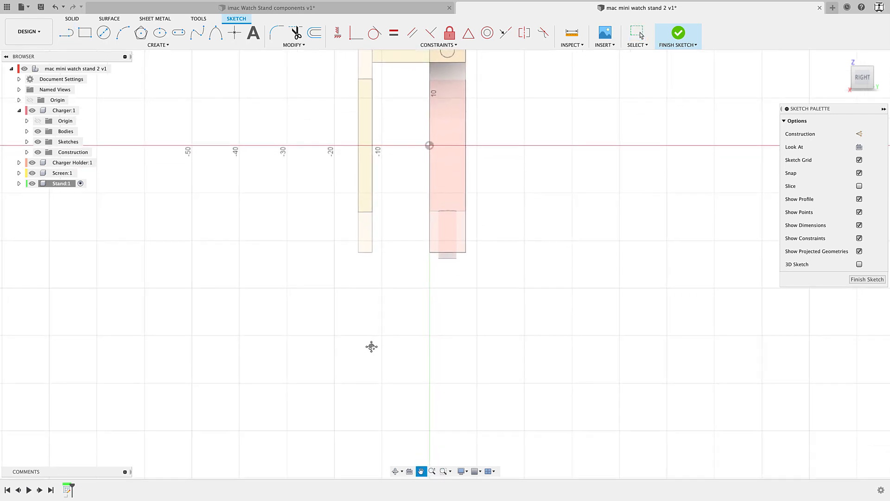
{"action": "left_click", "coordinate": [353, 361]}
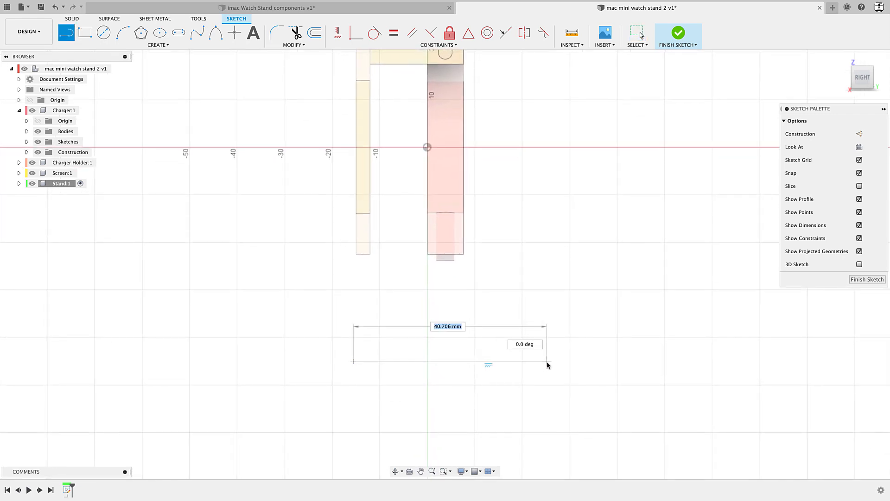
{"action": "left_click", "coordinate": [564, 361]}
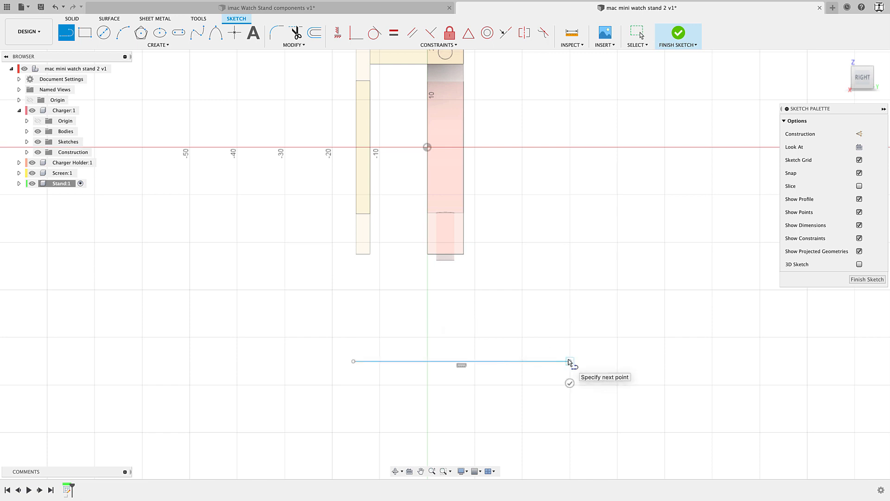
{"action": "left_click_drag", "start_coordinate": [581, 348], "coordinate": [577, 318]}
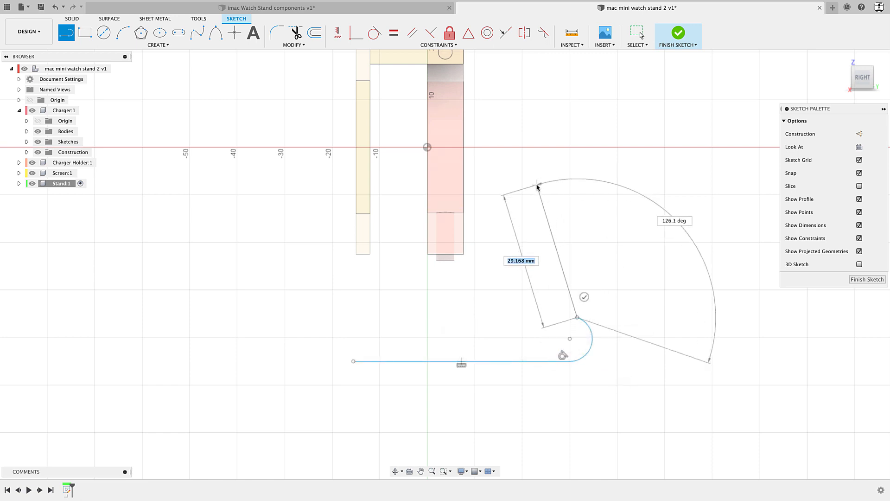
Continue the Stand profile with a slanted line about 43 mm long, a tangent arc, and a short line ending inside the Charger Holder's upper part
{"action": "middle_click_drag", "start_coordinate": [526, 171], "coordinate": [551, 281]}
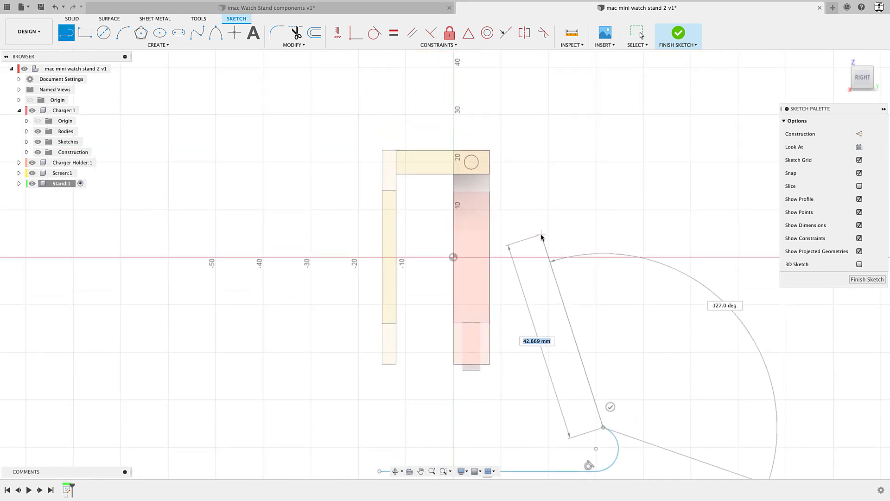
{"action": "left_click", "coordinate": [541, 232]}
{"action": "left_click_drag", "start_coordinate": [541, 231], "coordinate": [510, 204]}
{"action": "left_click", "coordinate": [510, 204]}
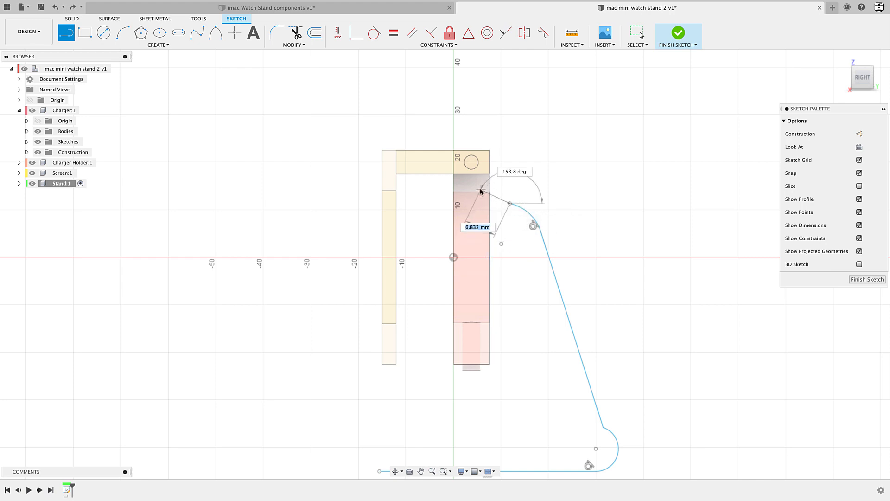
{"action": "left_click", "coordinate": [474, 183]}
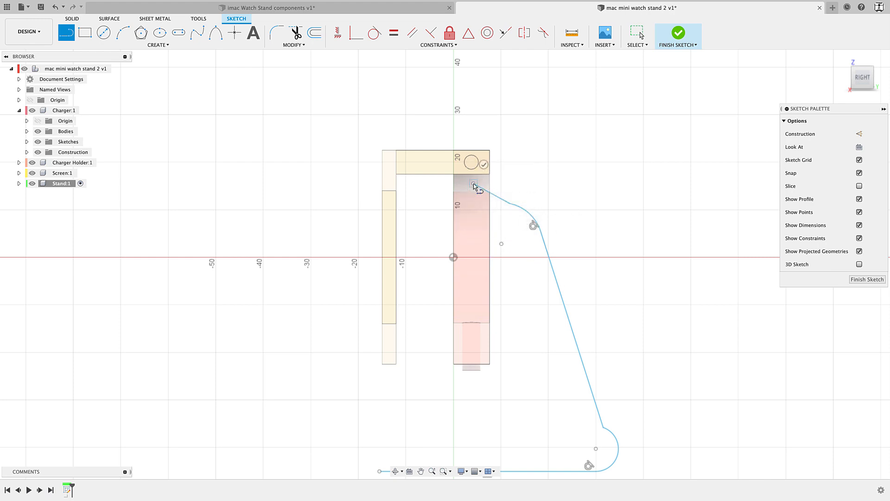
{"action": "left_click", "coordinate": [483, 166]}
{"action": "scroll", "coordinate": [533, 241], "scroll_direction": "up", "scroll_amount": 3}
{"action": "key", "text": "Escape"}
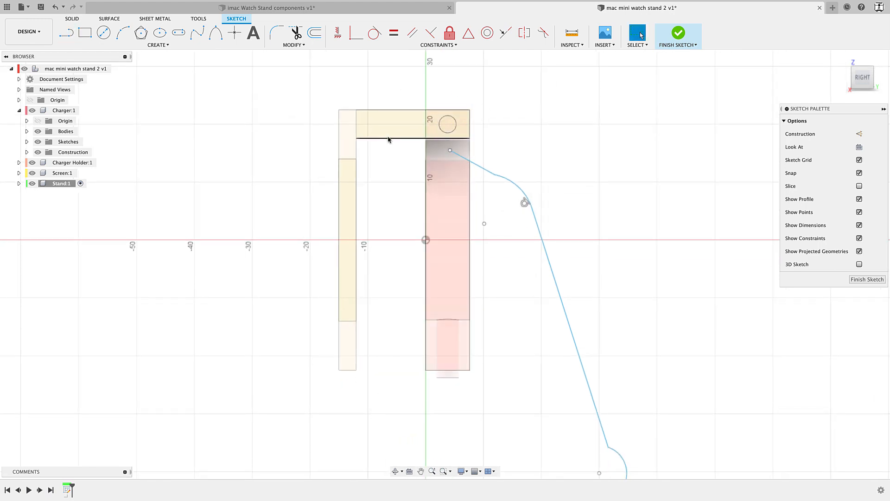
Project the Charger Holder's top edge and both long side edges into the Stand sketch, hiding the Screen and the Charger Holder
{"action": "scroll", "coordinate": [440, 127], "scroll_direction": "up", "scroll_amount": 2}
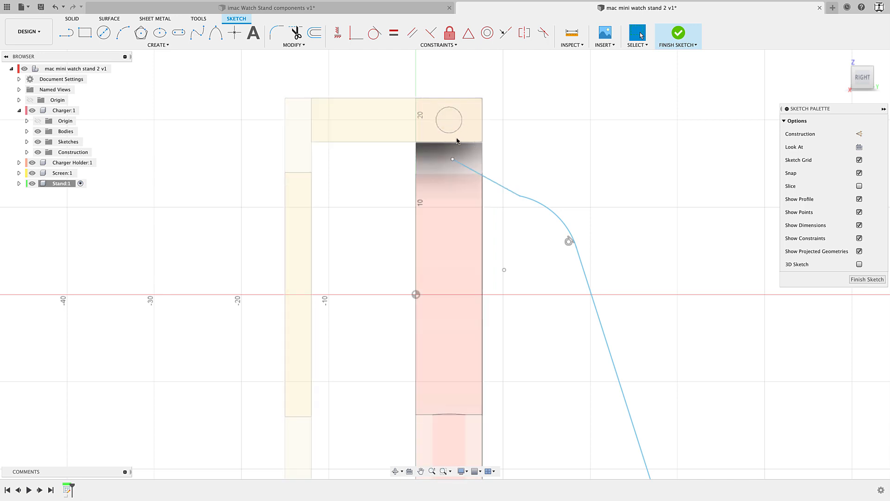
{"action": "middle_click_drag", "start_coordinate": [517, 167], "coordinate": [500, 156]}
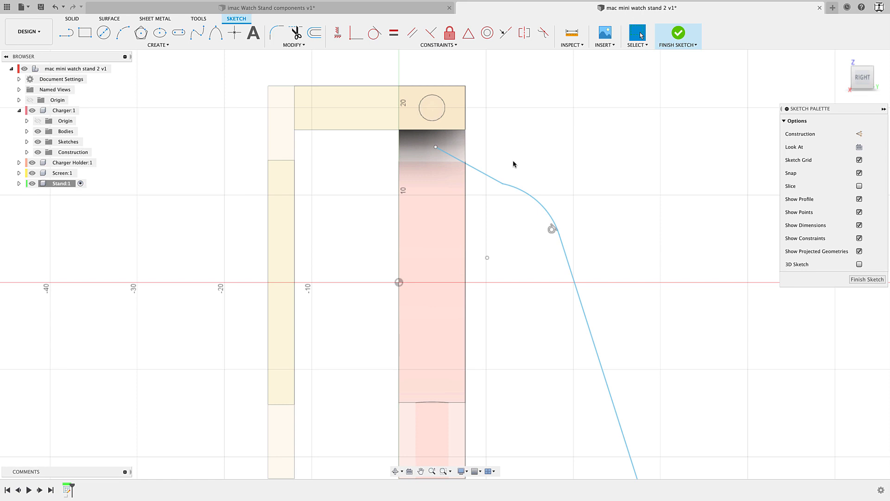
{"action": "key", "text": "p"}
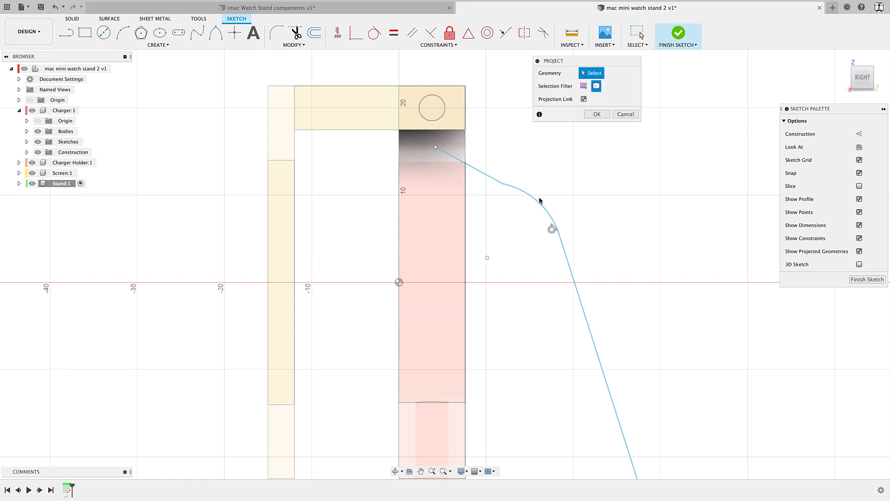
{"action": "middle_click_drag", "start_coordinate": [539, 200], "coordinate": [512, 151]}
{"action": "left_click", "coordinate": [441, 170]}
{"action": "middle_click_drag", "start_coordinate": [441, 169], "coordinate": [443, 213]}
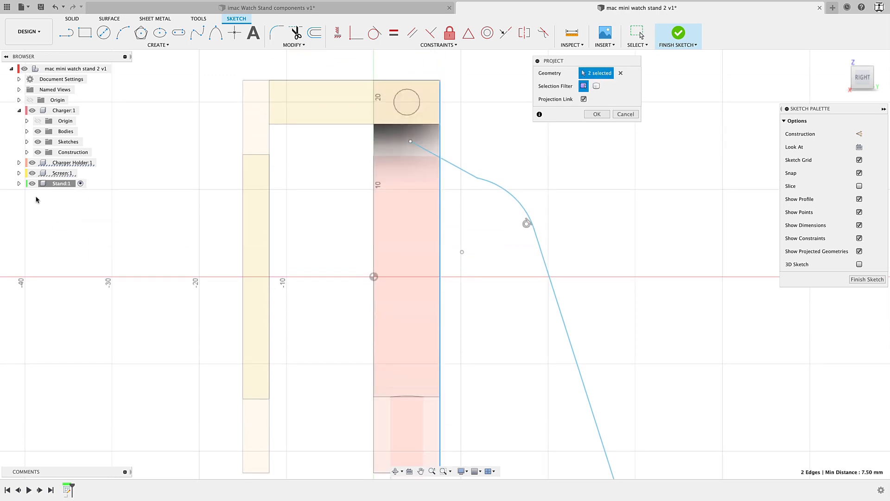
{"action": "left_click", "coordinate": [32, 173]}
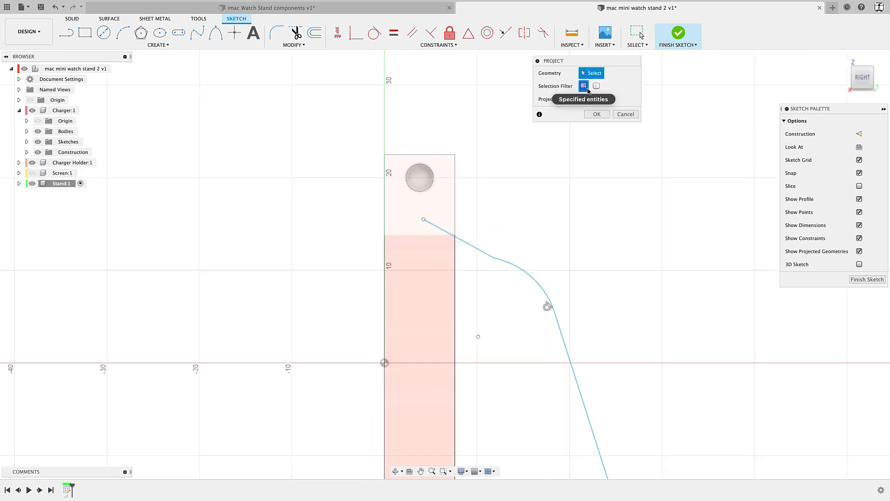
{"action": "left_click", "coordinate": [455, 182]}
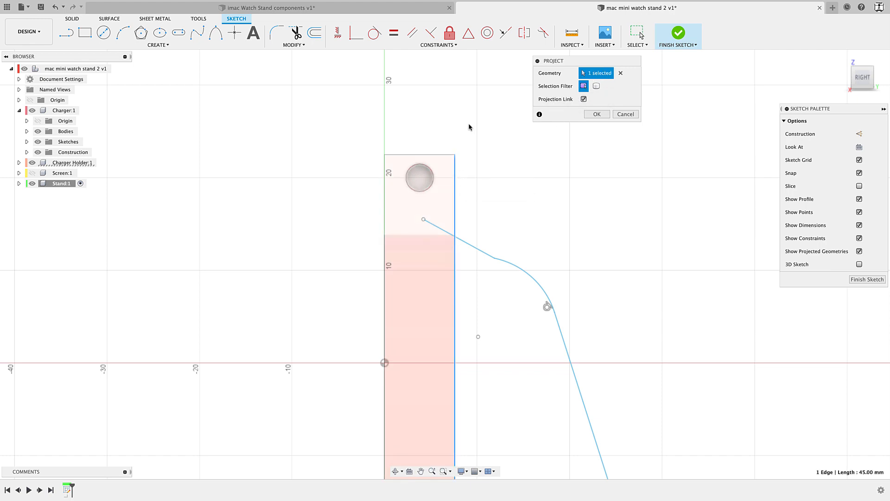
{"action": "left_click", "coordinate": [420, 155]}
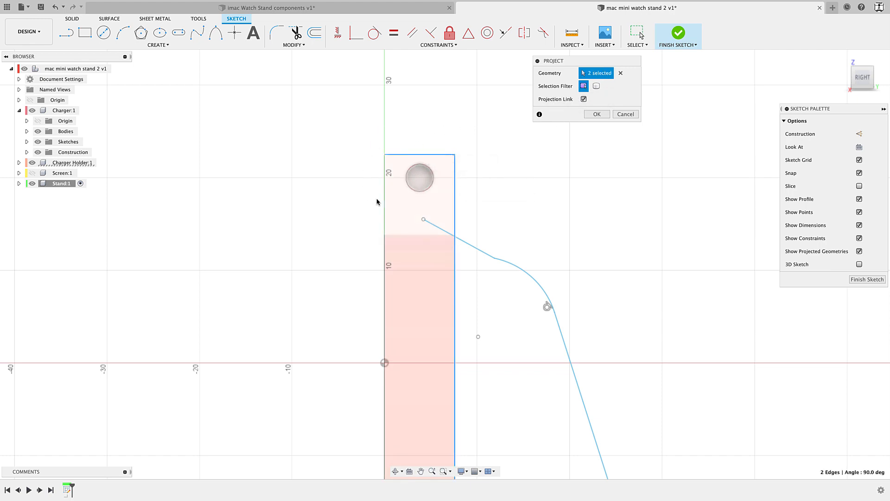
{"action": "left_click", "coordinate": [597, 114]}
{"action": "left_click", "coordinate": [32, 163]}
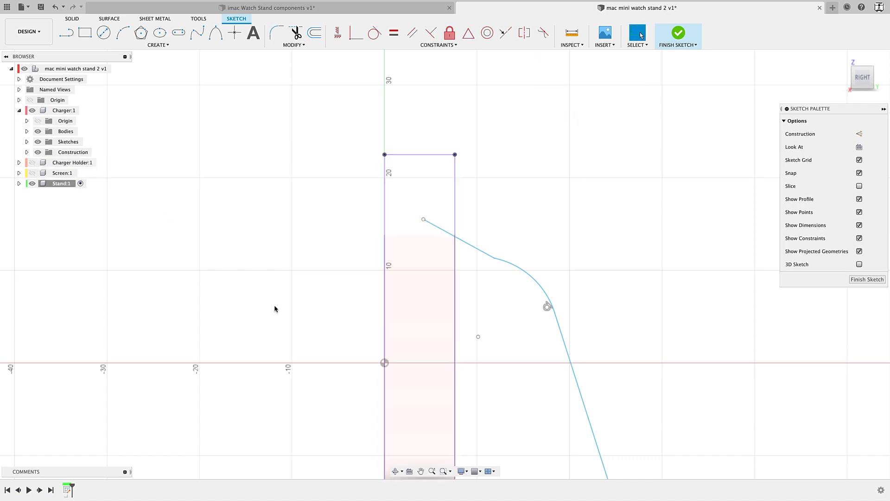
Show the Screen component and constrain the base line's open end vertically in line with the screen's lower outer corner
{"action": "middle_click_drag", "start_coordinate": [295, 324], "coordinate": [299, 287]}
{"action": "key", "text": "Escape"}
{"action": "middle_click_drag", "start_coordinate": [479, 267], "coordinate": [477, 239]}
{"action": "scroll", "coordinate": [477, 242], "scroll_direction": "down", "scroll_amount": 5}
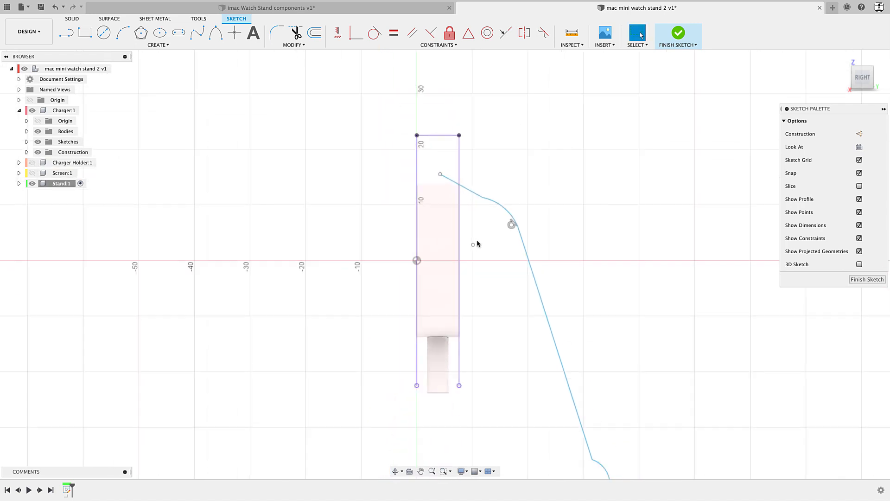
{"action": "middle_click_drag", "start_coordinate": [513, 307], "coordinate": [514, 241]}
{"action": "mouse_move", "coordinate": [343, 343]}
{"action": "middle_mouse_down"}
{"action": "mouse_move", "coordinate": [354, 308]}
{"action": "mouse_move", "coordinate": [345, 319]}
{"action": "middle_mouse_up"}
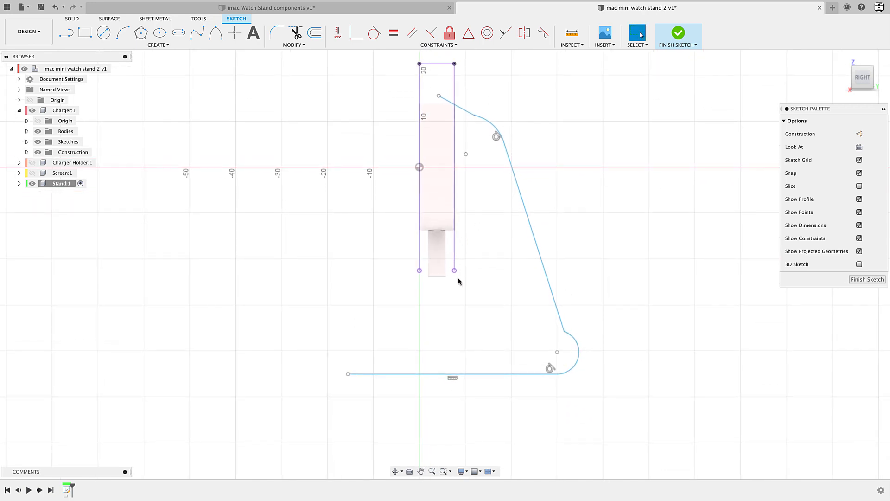
{"action": "left_click", "coordinate": [32, 173]}
{"action": "left_click_drag", "start_coordinate": [348, 376], "coordinate": [339, 374]}
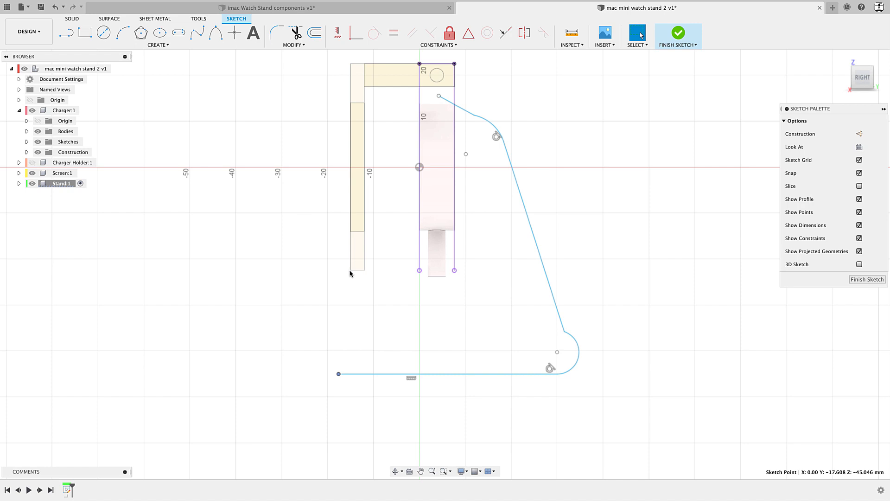
{"action": "left_click", "coordinate": [338, 33]}
{"action": "left_click", "coordinate": [338, 373]}
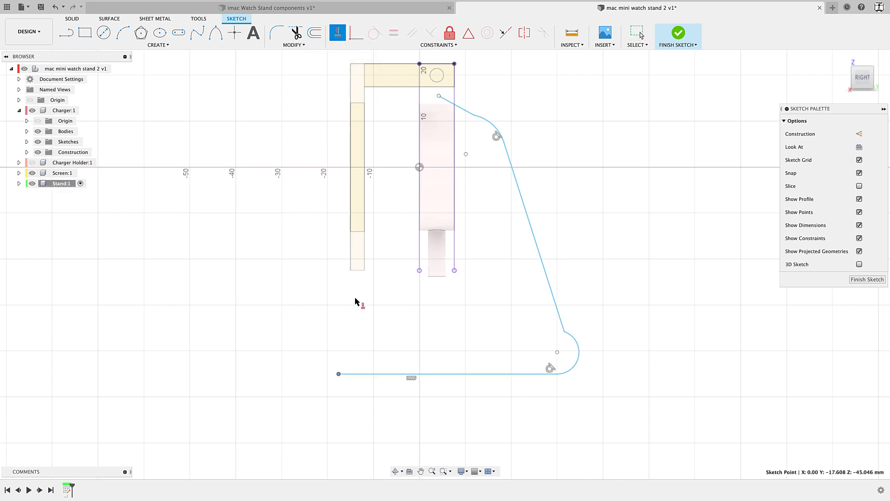
{"action": "left_click", "coordinate": [351, 270]}
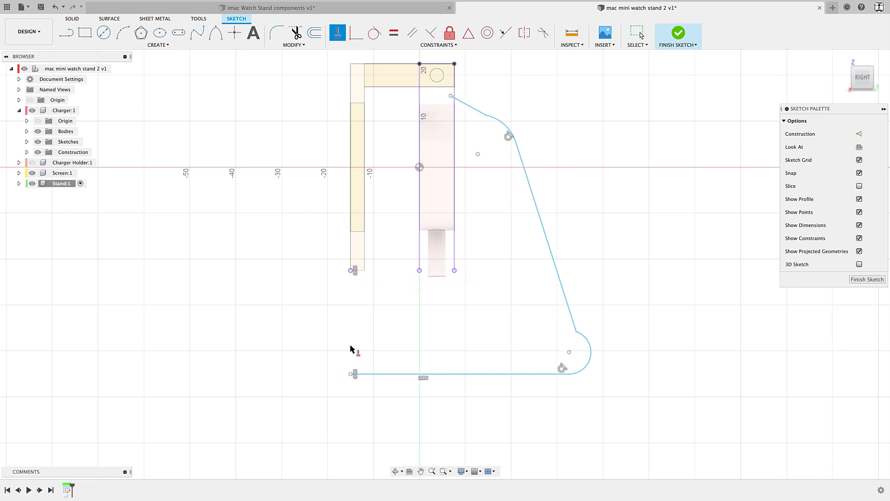
{"action": "key", "text": "Escape"}
Dimension the vertical distance from the screen's lower corner to the base line as 15 mm
{"action": "key", "text": "d"}
{"action": "left_click", "coordinate": [354, 374]}
{"action": "left_click", "coordinate": [351, 271]}
{"action": "left_click", "coordinate": [325, 316]}
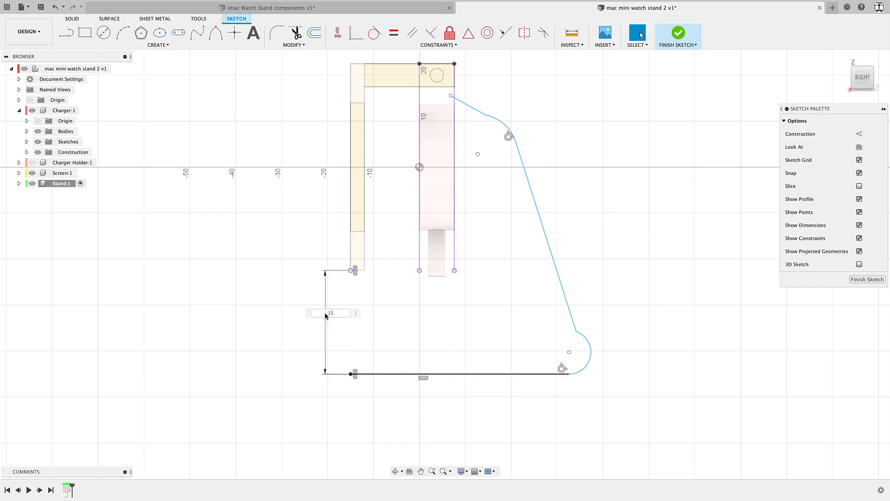
{"action": "key", "text": "Return"}
{"action": "middle_click_drag", "start_coordinate": [470, 324], "coordinate": [427, 379]}
{"action": "key", "text": "Escape"}
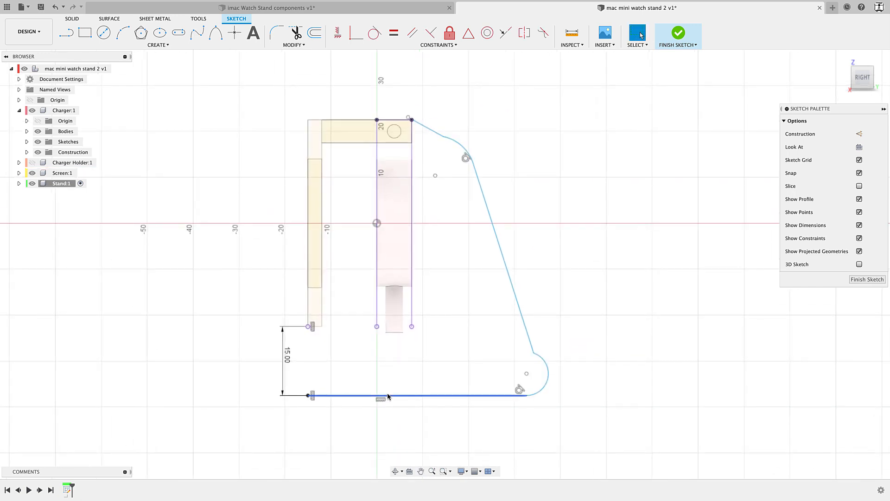
Make the bottom arc tangent to the long slanted line and the upper arc tangent to the short top line
{"action": "middle_click_drag", "start_coordinate": [532, 403], "coordinate": [499, 405]}
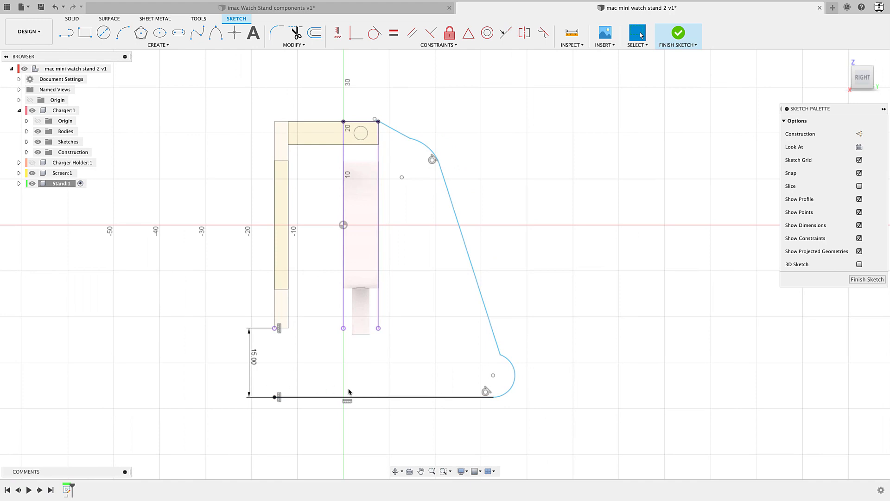
{"action": "scroll", "coordinate": [401, 420], "scroll_direction": "up", "scroll_amount": 1}
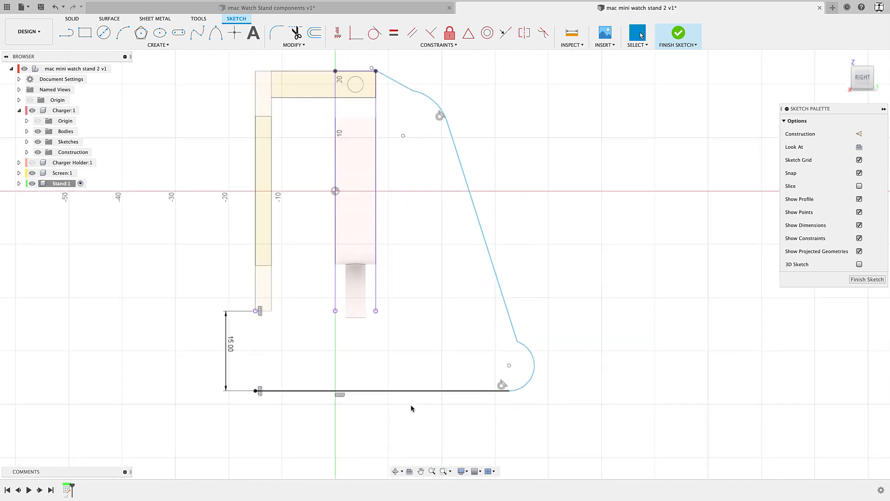
{"action": "scroll", "coordinate": [521, 414], "scroll_direction": "up", "scroll_amount": 1}
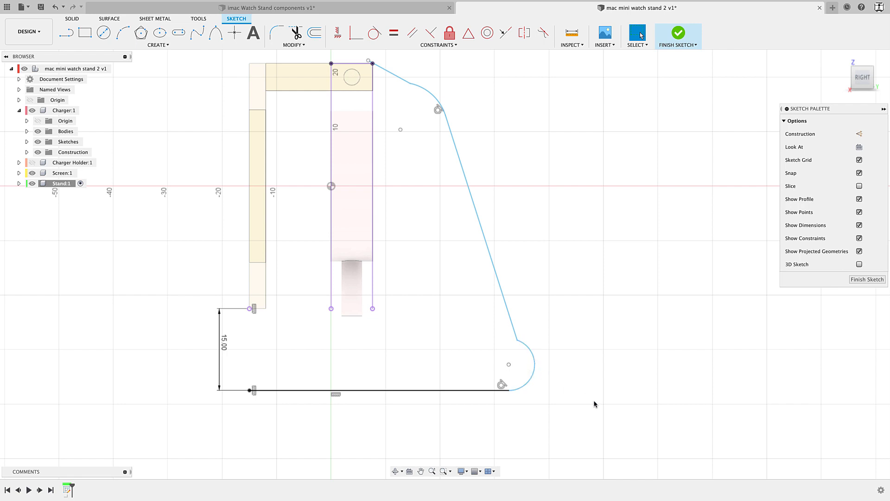
{"action": "left_click", "coordinate": [530, 349]}
{"action": "left_click", "coordinate": [510, 317]}
{"action": "left_click", "coordinate": [521, 304]}
{"action": "left_click", "coordinate": [375, 33]}
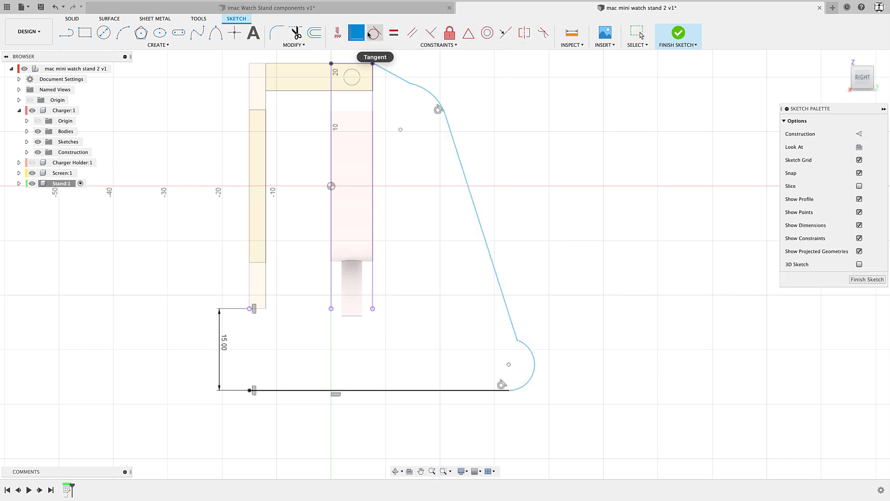
{"action": "left_click", "coordinate": [534, 366]}
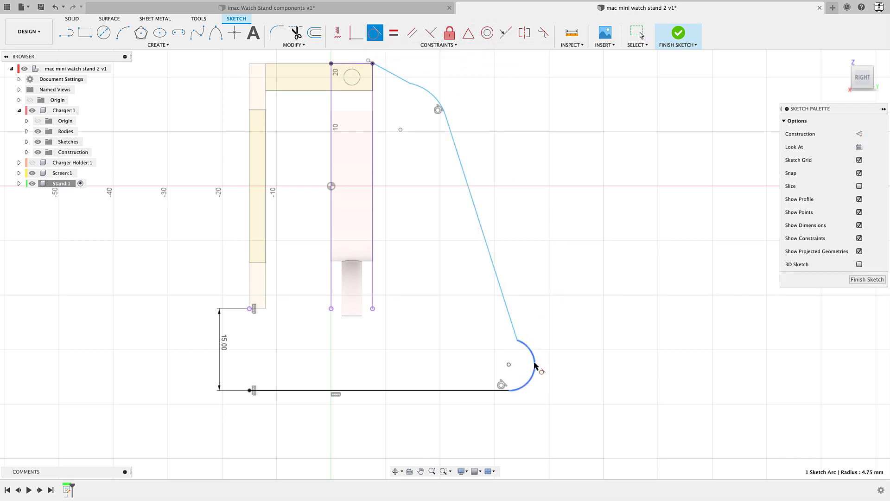
{"action": "left_click", "coordinate": [510, 318]}
{"action": "middle_click_drag", "start_coordinate": [544, 289], "coordinate": [581, 404]}
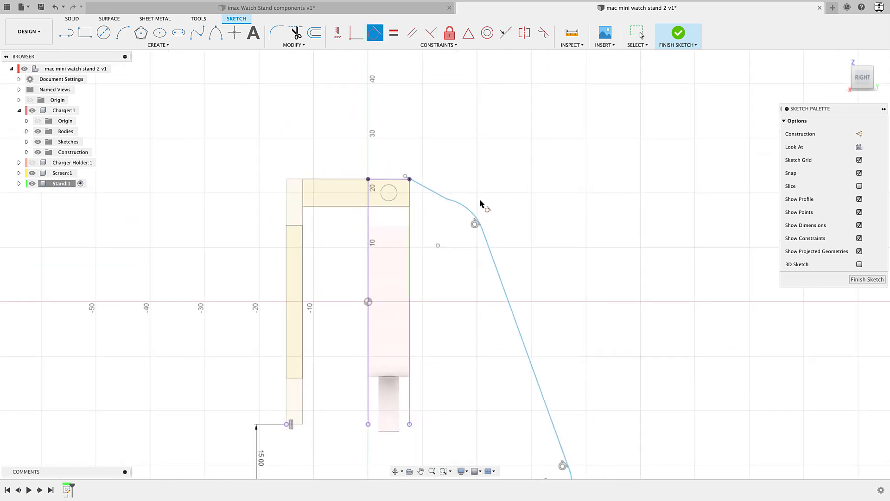
{"action": "left_click", "coordinate": [431, 187]}
{"action": "left_click", "coordinate": [460, 203]}
Dimension the radius of the bottom arc between the base and slanted lines as 8 mm
{"action": "scroll", "coordinate": [538, 304], "scroll_direction": "down", "scroll_amount": 3}
{"action": "middle_click_drag", "start_coordinate": [538, 304], "coordinate": [518, 239]}
{"action": "scroll", "coordinate": [518, 237], "scroll_direction": "down", "scroll_amount": 4}
{"action": "scroll", "coordinate": [534, 332], "scroll_direction": "up", "scroll_amount": 10}
{"action": "scroll", "coordinate": [539, 329], "scroll_direction": "down", "scroll_amount": 5}
{"action": "middle_click_drag", "start_coordinate": [539, 331], "coordinate": [552, 375]}
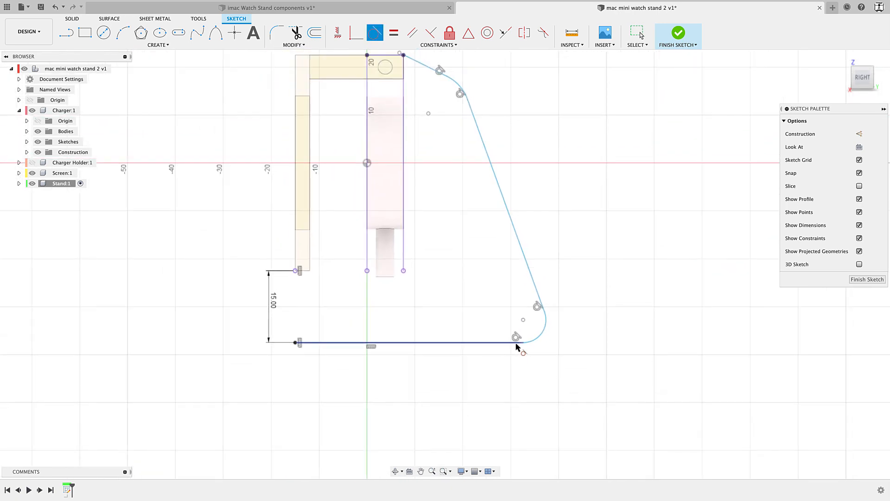
{"action": "middle_click_drag", "start_coordinate": [494, 293], "coordinate": [496, 302]}
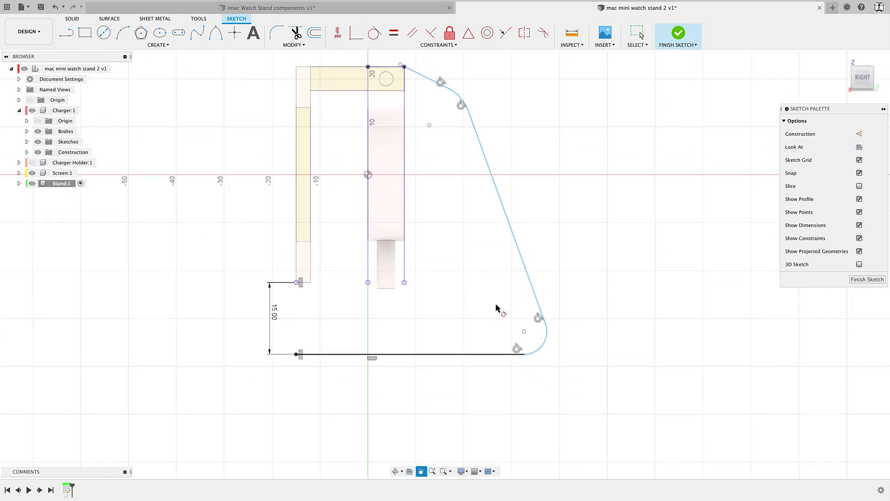
{"action": "scroll", "coordinate": [523, 341], "scroll_direction": "up", "scroll_amount": 1}
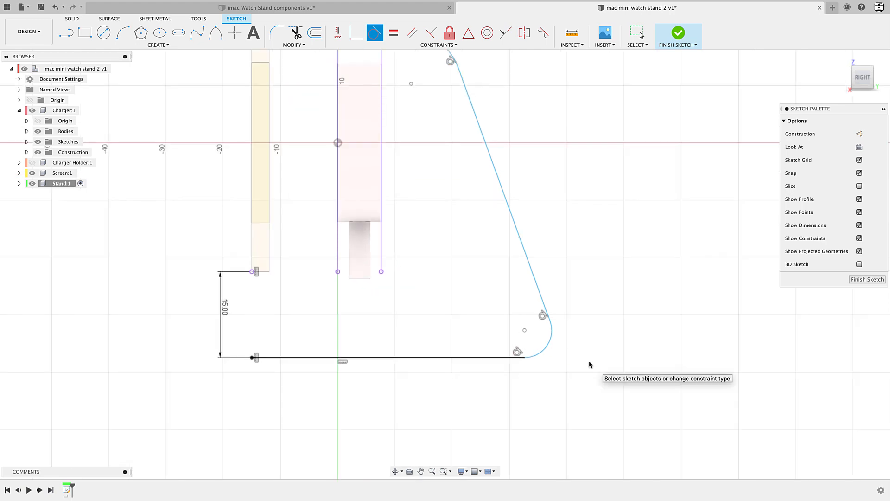
{"action": "key", "text": "d"}
{"action": "left_click", "coordinate": [550, 351]}
{"action": "left_click", "coordinate": [581, 367]}
{"action": "type", "text": "8"}
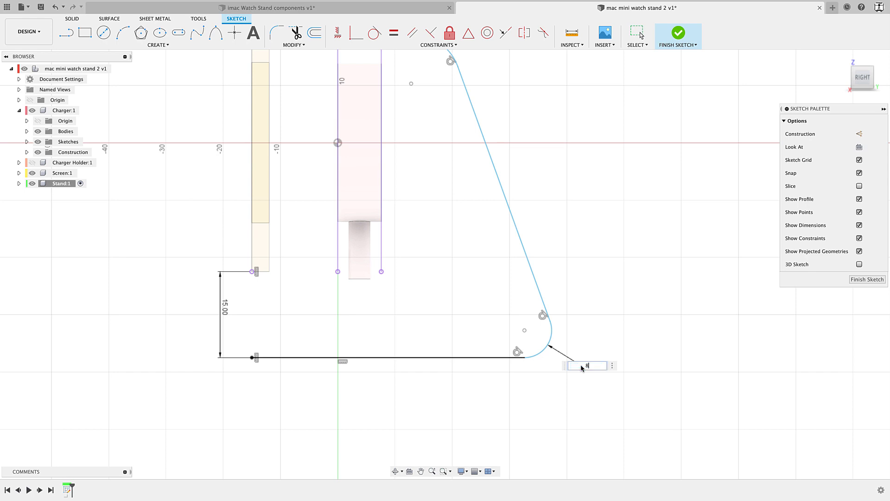
{"action": "key", "text": "Return"}
Reshape the upper arc and short top line so the slanted line leans toward the screen's upper arm
{"action": "scroll", "coordinate": [600, 304], "scroll_direction": "up", "scroll_amount": 5}
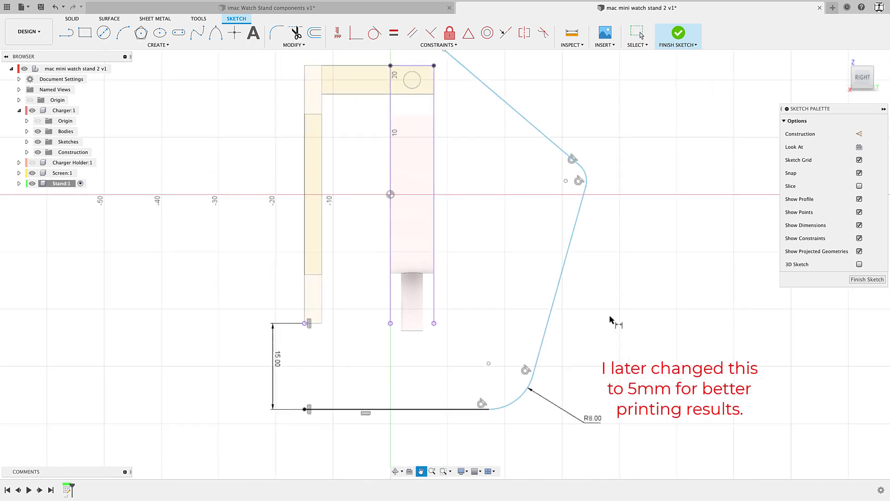
{"action": "key", "text": "Escape"}
{"action": "mouse_move", "coordinate": [605, 201]}
{"action": "left_mouse_down"}
{"action": "mouse_move", "coordinate": [592, 199]}
{"action": "mouse_move", "coordinate": [556, 231]}
{"action": "mouse_move", "coordinate": [492, 192]}
{"action": "mouse_move", "coordinate": [484, 141]}
{"action": "mouse_move", "coordinate": [457, 113]}
{"action": "left_mouse_up"}
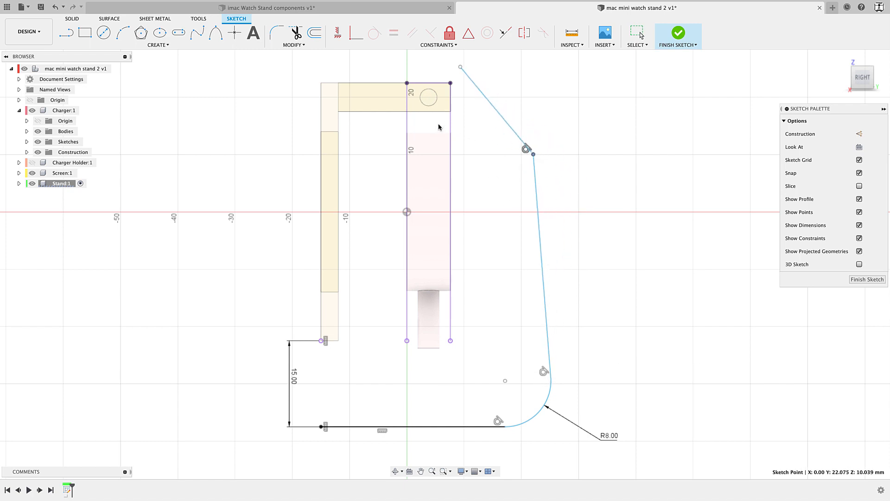
{"action": "mouse_move", "coordinate": [535, 130]}
{"action": "left_mouse_down"}
{"action": "mouse_move", "coordinate": [532, 153]}
{"action": "mouse_move", "coordinate": [533, 129]}
{"action": "left_mouse_up"}
{"action": "left_click_drag", "start_coordinate": [470, 57], "coordinate": [450, 90]}
{"action": "mouse_move", "coordinate": [525, 124]}
{"action": "left_mouse_down"}
{"action": "mouse_move", "coordinate": [481, 184]}
{"action": "mouse_move", "coordinate": [508, 169]}
{"action": "mouse_move", "coordinate": [487, 137]}
{"action": "left_mouse_up"}
{"action": "middle_click_drag", "start_coordinate": [583, 280], "coordinate": [588, 246]}
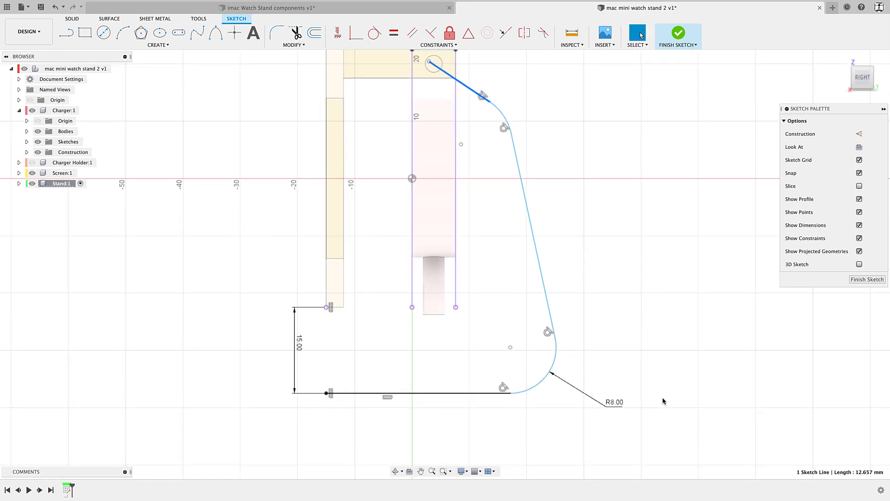
Dimension the long slanted line's length as 42 mm
{"action": "mouse_move", "coordinate": [598, 278]}
{"action": "middle_mouse_down"}
{"action": "mouse_move", "coordinate": [610, 320]}
{"action": "mouse_move", "coordinate": [611, 304]}
{"action": "middle_mouse_up"}
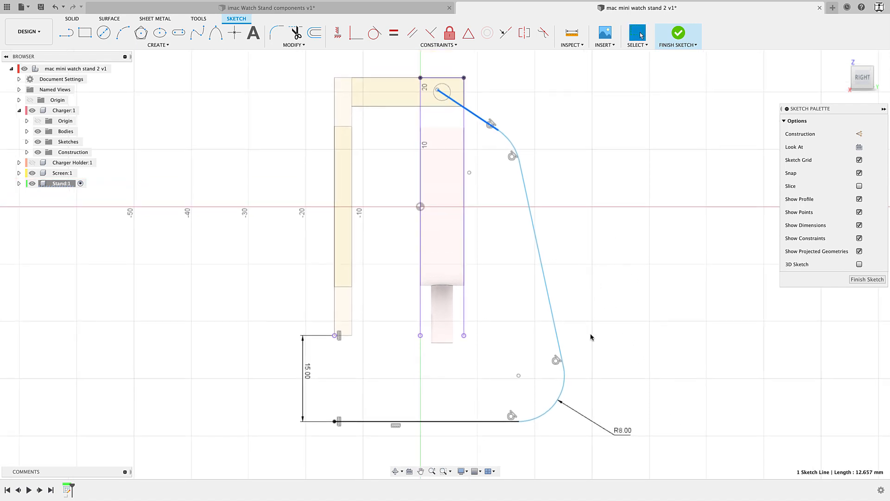
{"action": "key", "text": "d"}
{"action": "left_click", "coordinate": [544, 268]}
{"action": "key", "text": "Escape"}
{"action": "key", "text": "Escape"}
{"action": "left_click", "coordinate": [540, 262]}
{"action": "left_click", "coordinate": [554, 258]}
{"action": "type", "text": "42"}
{"action": "key", "text": "Return"}
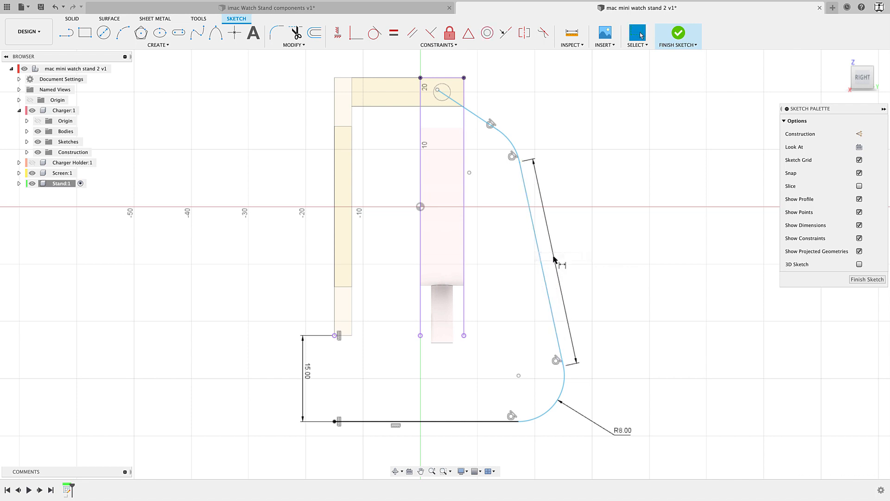
Dimension the upper arc's radius as 3 mm and move the short top line just behind the charger and screen arm
{"action": "middle_click_drag", "start_coordinate": [504, 194], "coordinate": [509, 266]}
{"action": "left_click", "coordinate": [512, 188]}
{"action": "left_click", "coordinate": [527, 180]}
{"action": "type", "text": "3"}
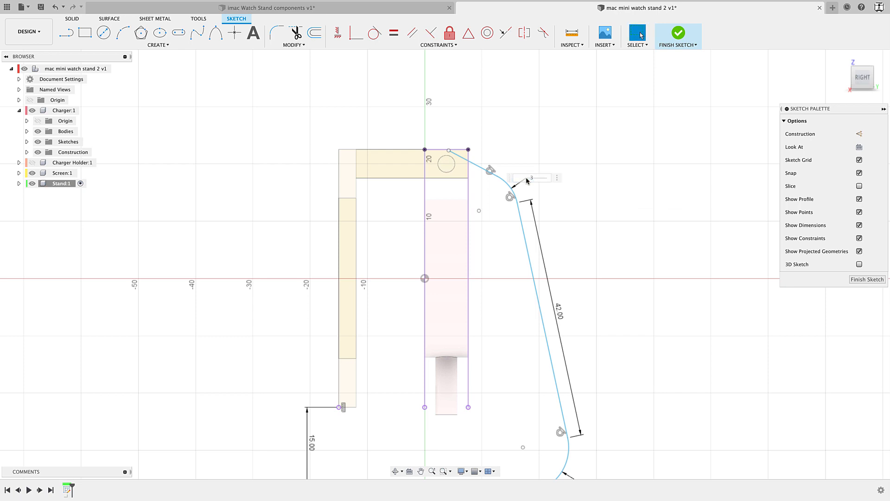
{"action": "key", "text": "Return"}
{"action": "middle_click_drag", "start_coordinate": [480, 220], "coordinate": [484, 260]}
{"action": "key", "text": "Escape"}
{"action": "mouse_move", "coordinate": [474, 215]}
{"action": "left_mouse_down"}
{"action": "mouse_move", "coordinate": [468, 211]}
{"action": "mouse_move", "coordinate": [506, 228]}
{"action": "left_mouse_up"}
{"action": "middle_click_drag", "start_coordinate": [495, 372], "coordinate": [497, 296]}
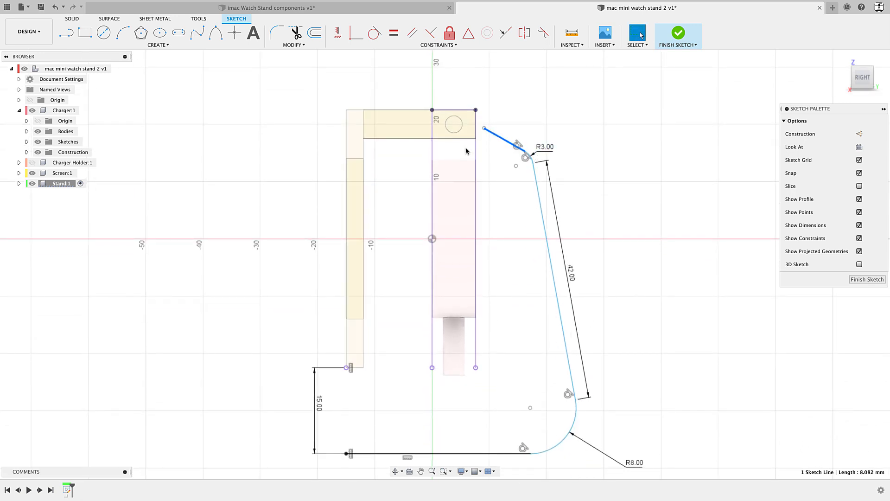
Switch to the imac Watch Stand components design and hide the Screen, Charger Holder and Charger, leaving only the Stand shown
{"action": "left_click", "coordinate": [385, 8]}
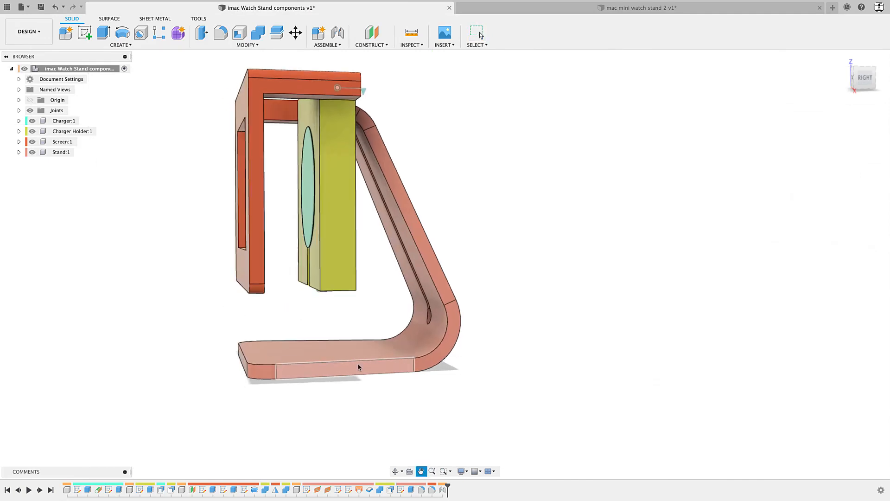
{"action": "left_click", "coordinate": [32, 141]}
{"action": "left_click", "coordinate": [32, 132]}
{"action": "left_click", "coordinate": [32, 120]}
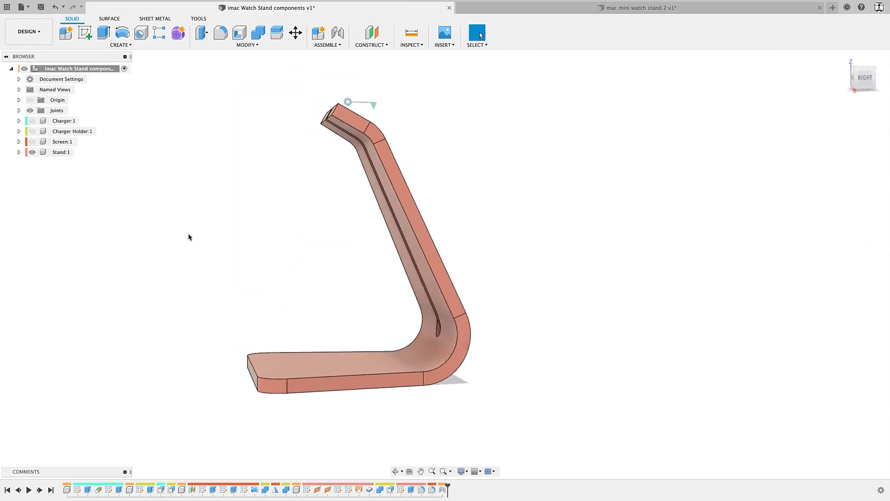
Examine the finished stand's bent arm and base from several angles and from the right side
{"action": "scroll", "coordinate": [193, 241], "scroll_direction": "up", "scroll_amount": 3}
{"action": "scroll", "coordinate": [575, 352], "scroll_direction": "down", "scroll_amount": 3}
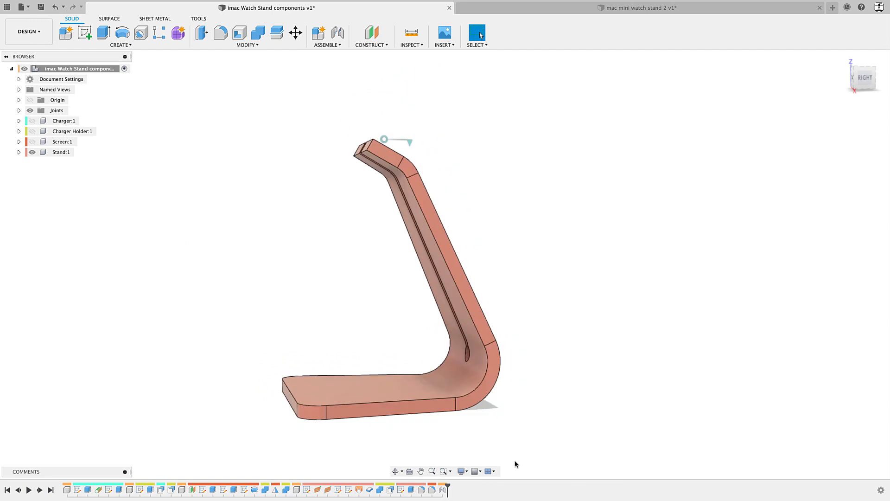
{"action": "mouse_move", "coordinate": [638, 423]}
{"action": "middle_mouse_down", "text": "shift"}
{"action": "mouse_move", "coordinate": [610, 422]}
{"action": "mouse_move", "coordinate": [633, 424]}
{"action": "middle_mouse_up", "text": "shift"}
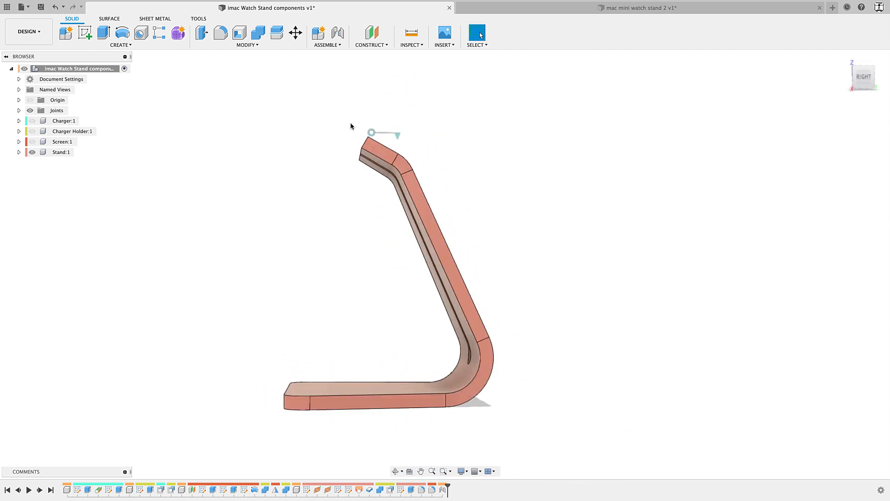
{"action": "mouse_move", "coordinate": [375, 191]}
{"action": "middle_mouse_down", "text": "shift"}
{"action": "mouse_move", "coordinate": [370, 220]}
{"action": "mouse_move", "coordinate": [379, 197]}
{"action": "middle_mouse_up", "text": "shift"}
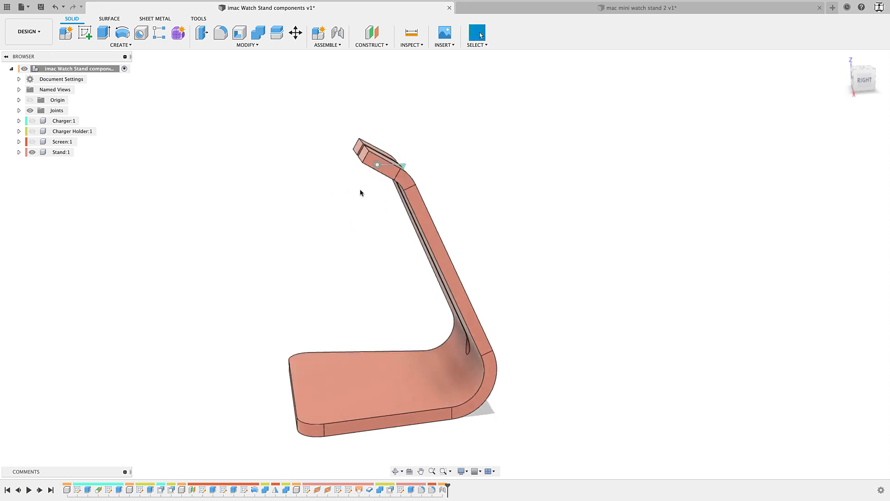
{"action": "middle_click_drag", "start_coordinate": [374, 217], "coordinate": [374, 225], "text": "shift"}
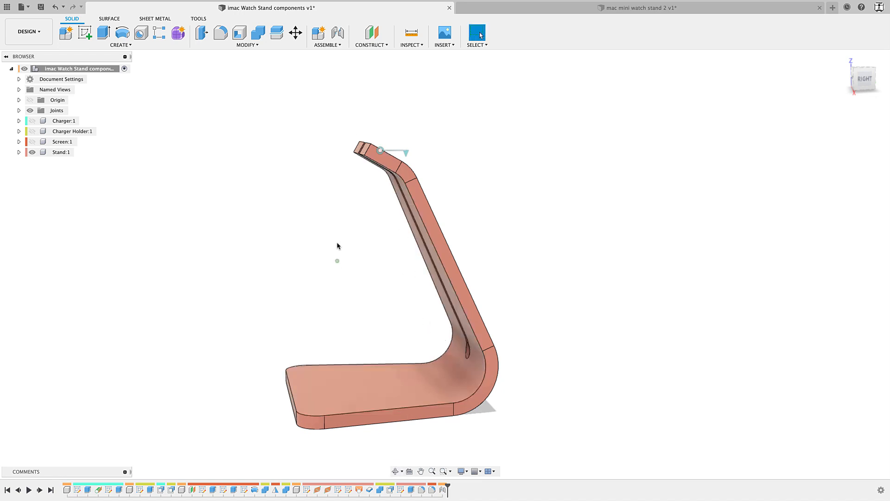
{"action": "middle_click_drag", "start_coordinate": [541, 268], "coordinate": [676, 234], "text": "shift"}
{"action": "left_click", "coordinate": [866, 81]}
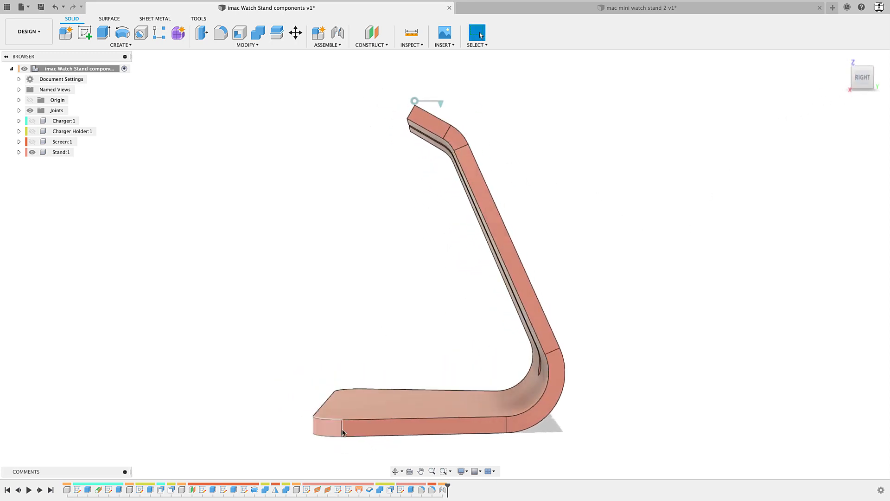
Check how the Charger Holder meets the stand's upper arm, and return to the mac mini watch stand 2 sketch
{"action": "left_click", "coordinate": [32, 132]}
{"action": "scroll", "coordinate": [487, 204], "scroll_direction": "up", "scroll_amount": 3}
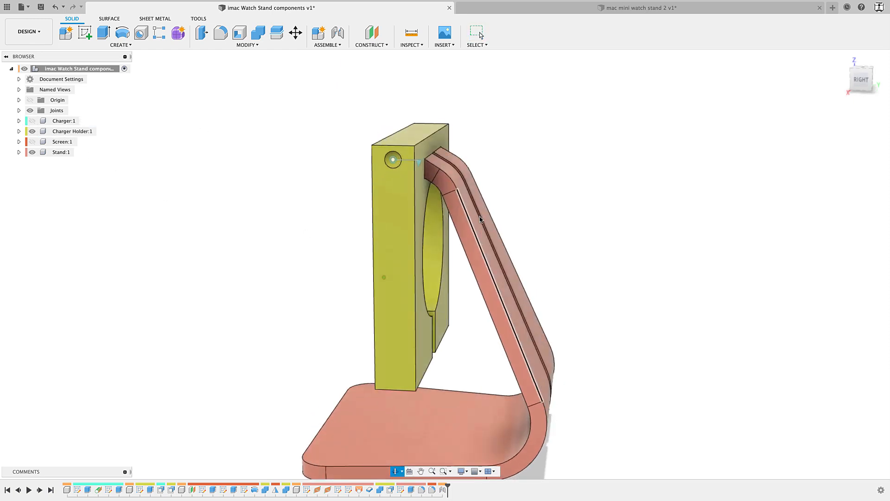
{"action": "left_click", "coordinate": [32, 131]}
{"action": "middle_click_drag", "start_coordinate": [267, 297], "coordinate": [275, 296], "text": "shift"}
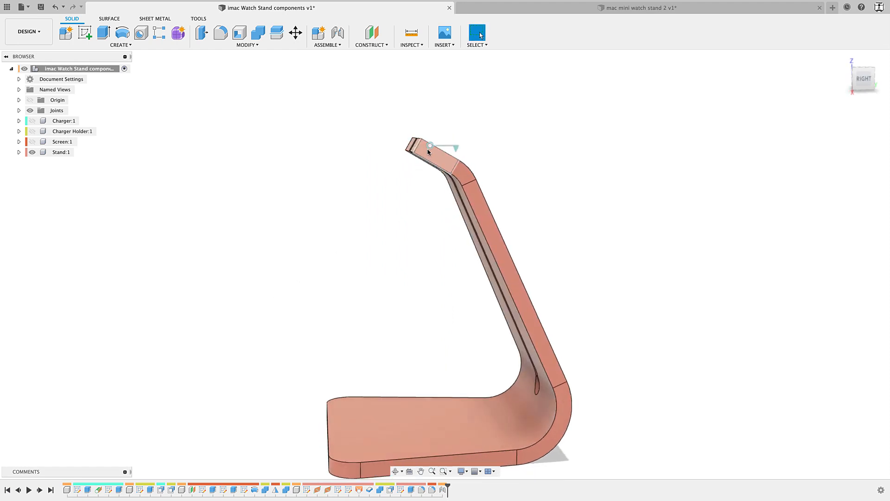
{"action": "left_click", "coordinate": [513, 9]}
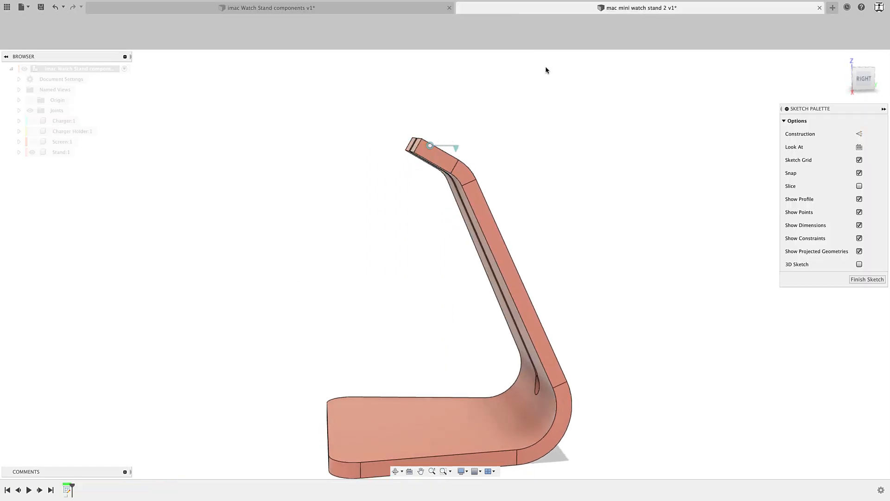
{"action": "scroll", "coordinate": [493, 178], "scroll_direction": "up", "scroll_amount": 5}
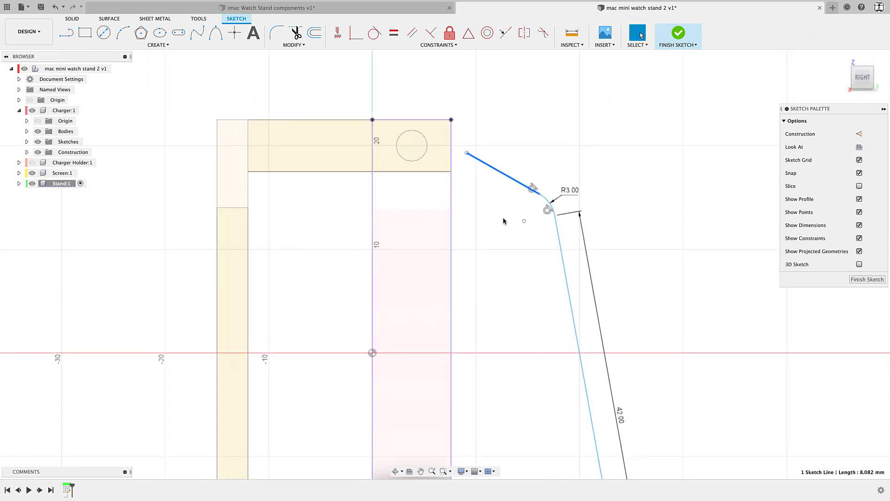
Hide the Screen component and draw a vertical construction line upward from the upper 3 mm arc
{"action": "scroll", "coordinate": [509, 237], "scroll_direction": "down", "scroll_amount": 2}
{"action": "left_click", "coordinate": [32, 172]}
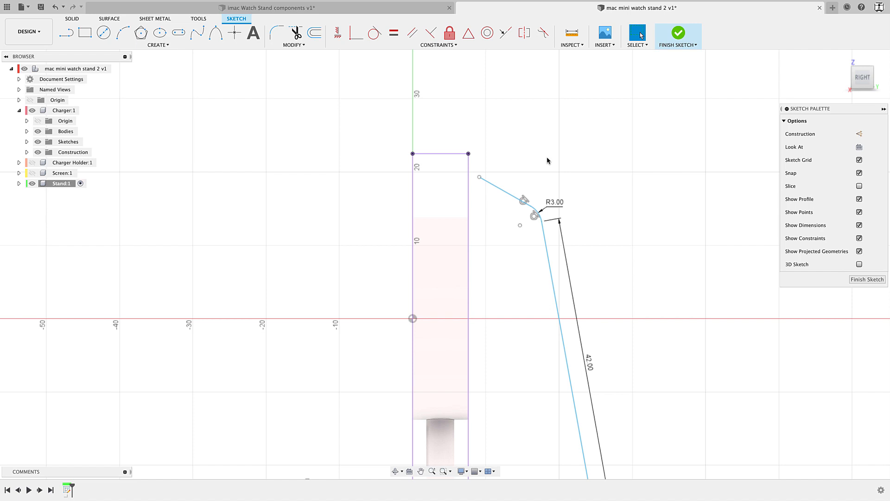
{"action": "key", "text": "l"}
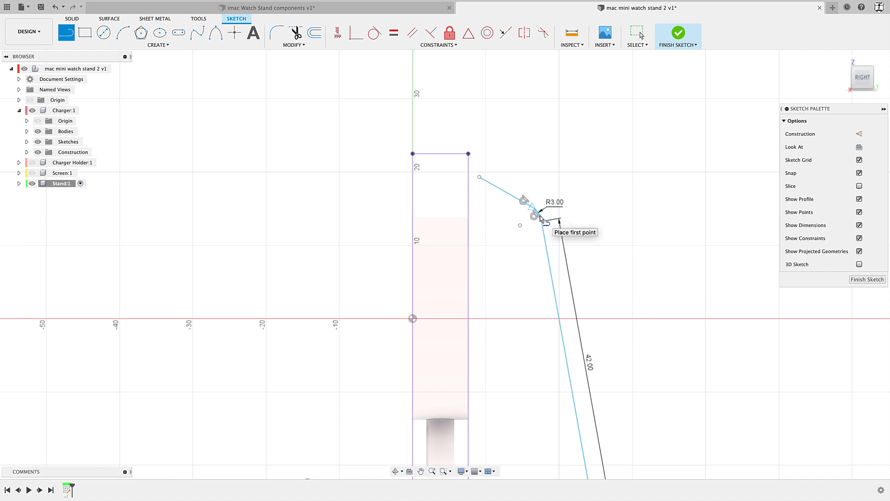
{"action": "left_click", "coordinate": [537, 216]}
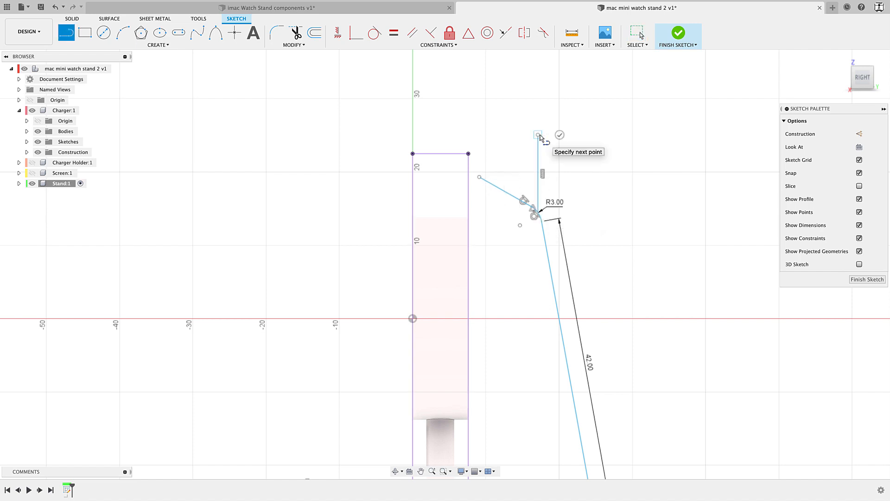
{"action": "left_click", "coordinate": [538, 135]}
{"action": "key", "text": "Escape"}
{"action": "left_click", "coordinate": [538, 153]}
{"action": "key", "text": "x"}
{"action": "left_click", "coordinate": [505, 158]}
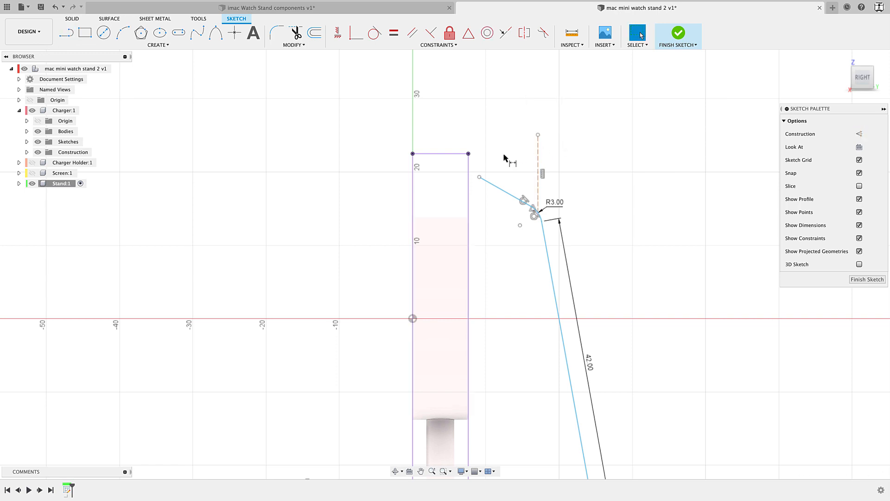
Dimension the angle between the short top line and the vertical construction line as 60°
{"action": "key", "text": "d"}
{"action": "left_click", "coordinate": [510, 195]}
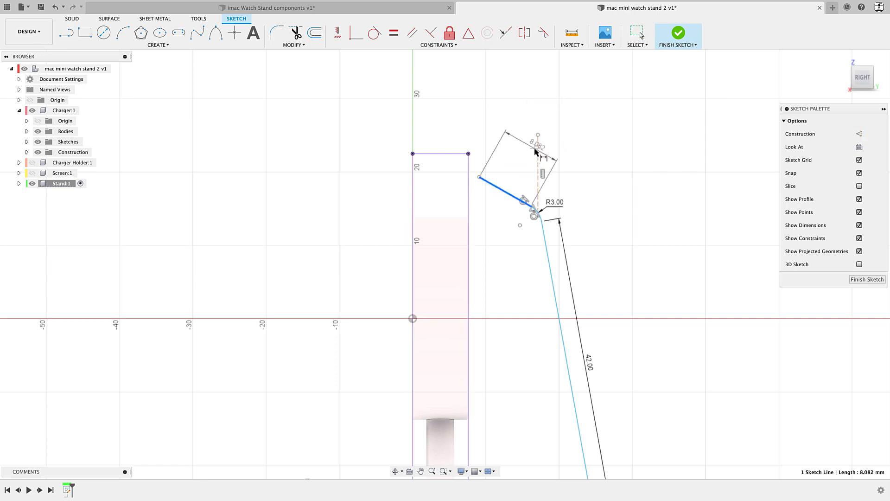
{"action": "left_click", "coordinate": [538, 155]}
{"action": "left_click", "coordinate": [504, 162]}
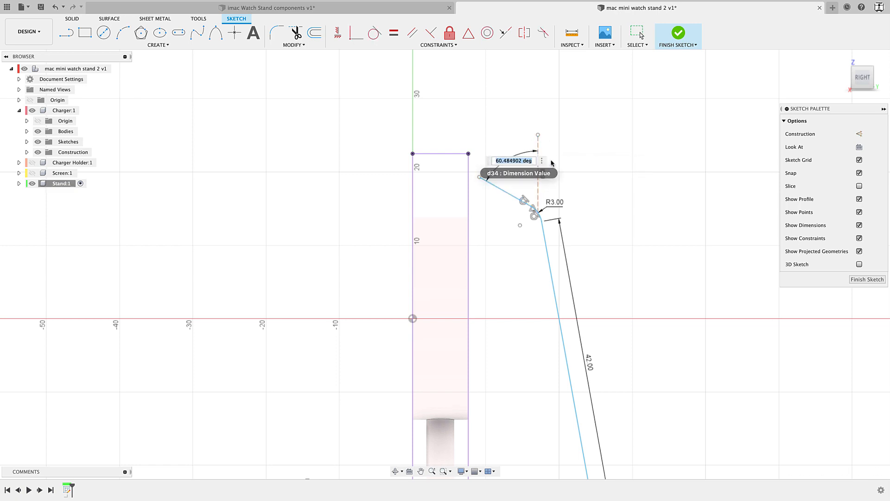
{"action": "type", "text": "60"}
{"action": "key", "text": "Return"}
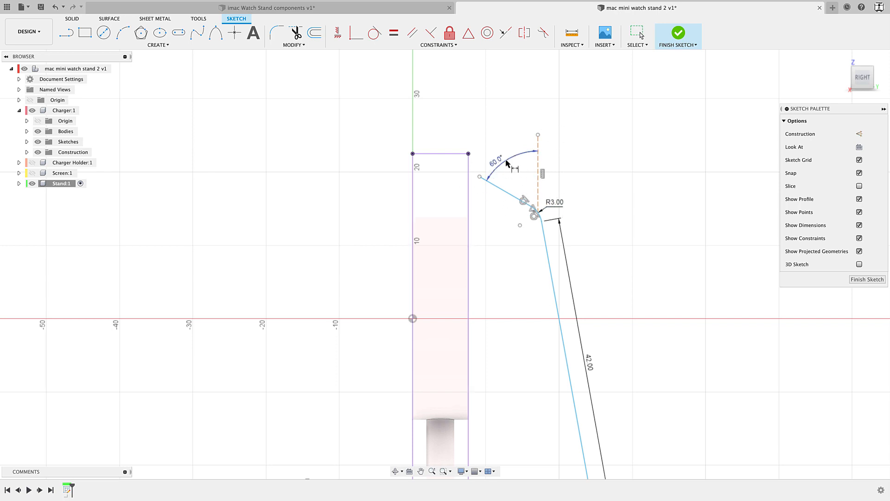
Try the short top line's angle at 45° and 70°, and set it back to 60°
{"action": "double_click", "coordinate": [523, 158]}
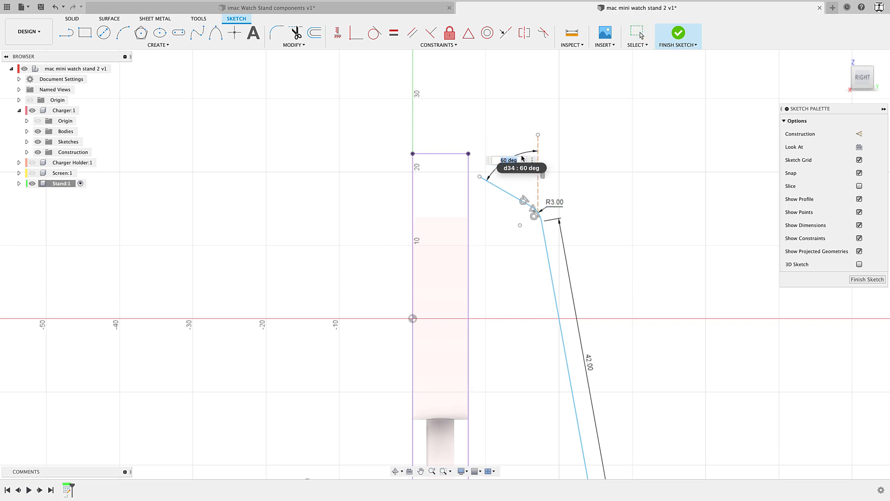
{"action": "type", "text": "45"}
{"action": "key", "text": "Return"}
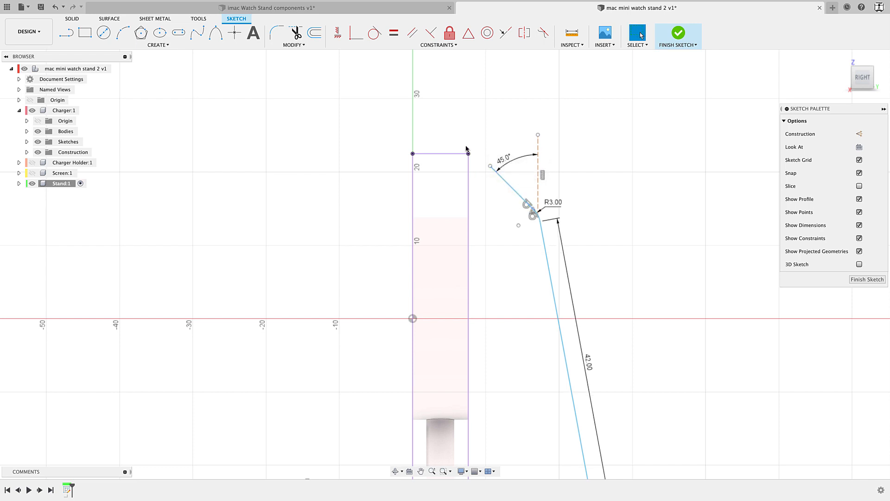
{"action": "double_click", "coordinate": [507, 161]}
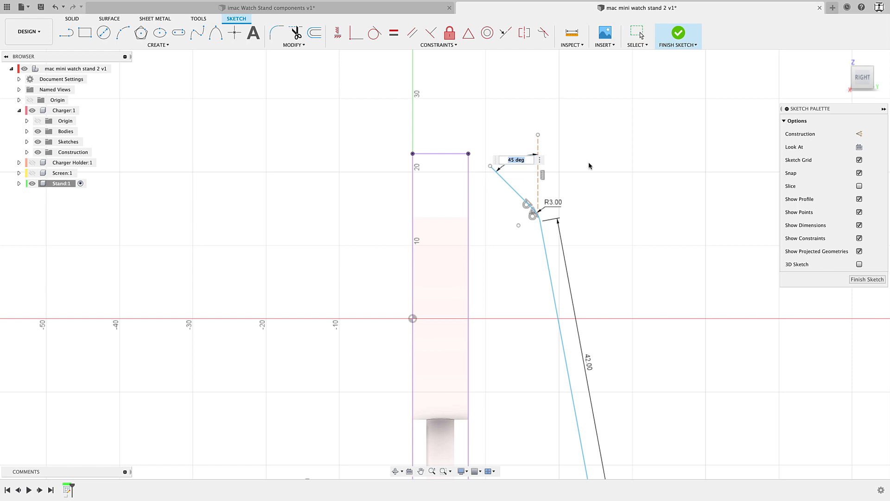
{"action": "type", "text": "60"}
{"action": "key", "text": "Return"}
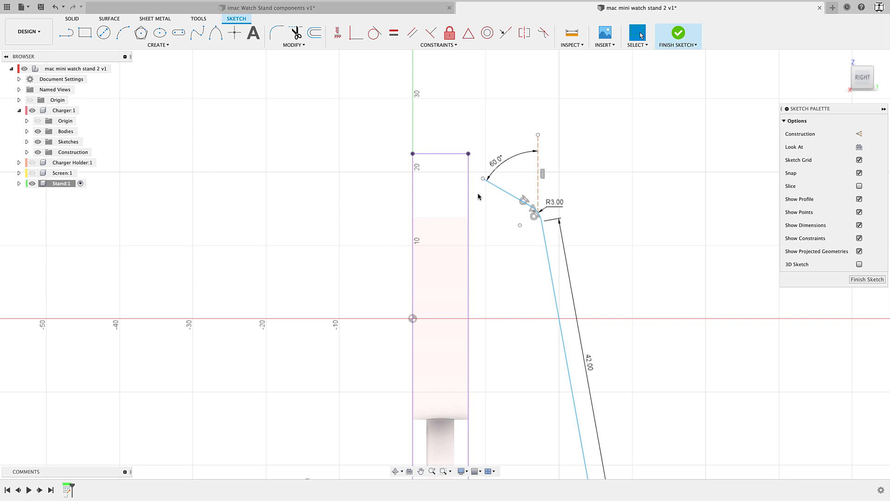
{"action": "double_click", "coordinate": [507, 164]}
{"action": "type", "text": "70"}
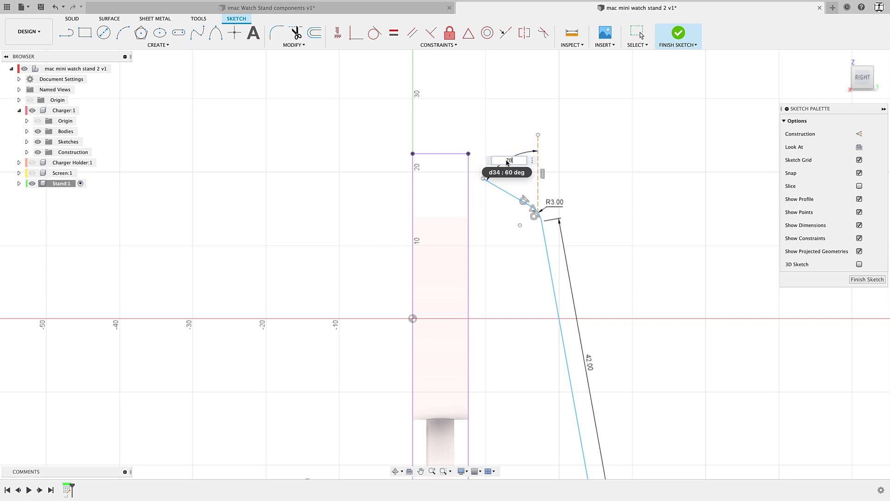
{"action": "key", "text": "Return"}
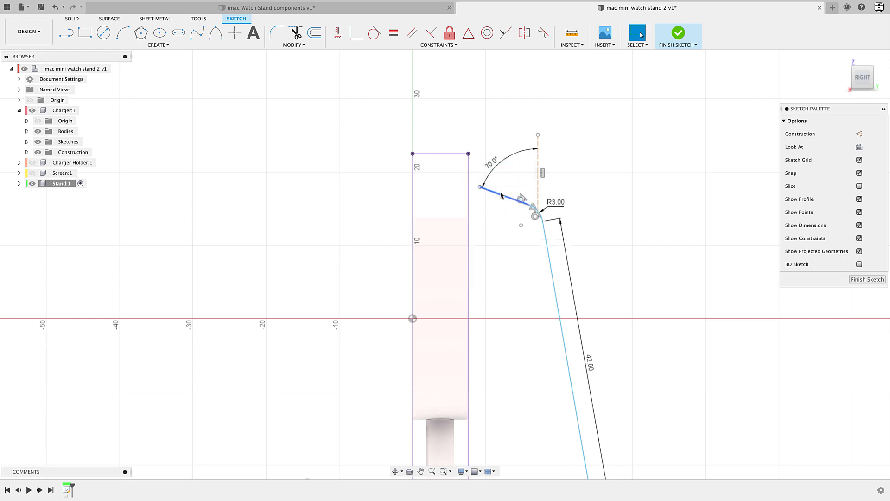
{"action": "double_click", "coordinate": [496, 170]}
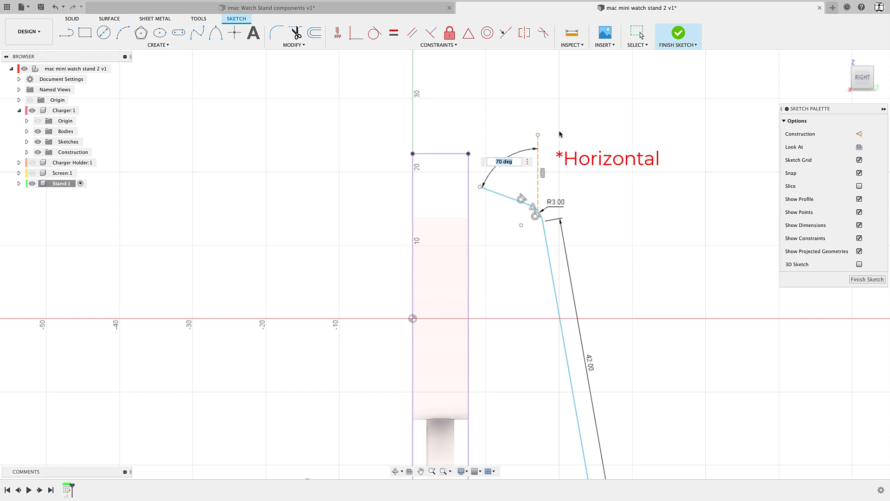
{"action": "key", "text": "Return"}
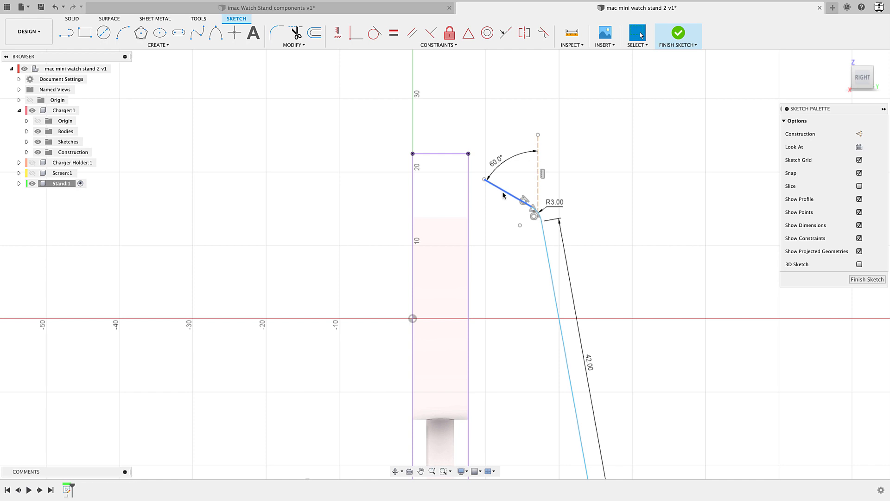
Dimension the short top line's length as 8 mm
{"action": "middle_click_drag", "start_coordinate": [520, 265], "coordinate": [527, 232]}
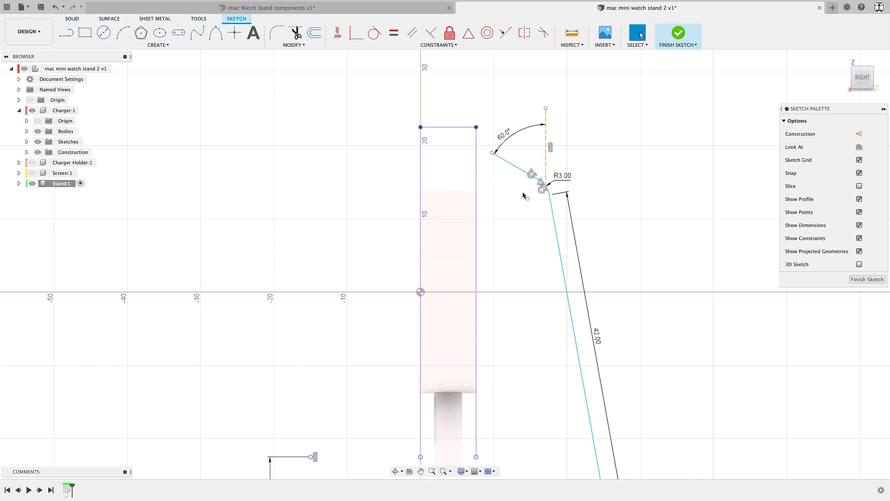
{"action": "left_click", "coordinate": [513, 167]}
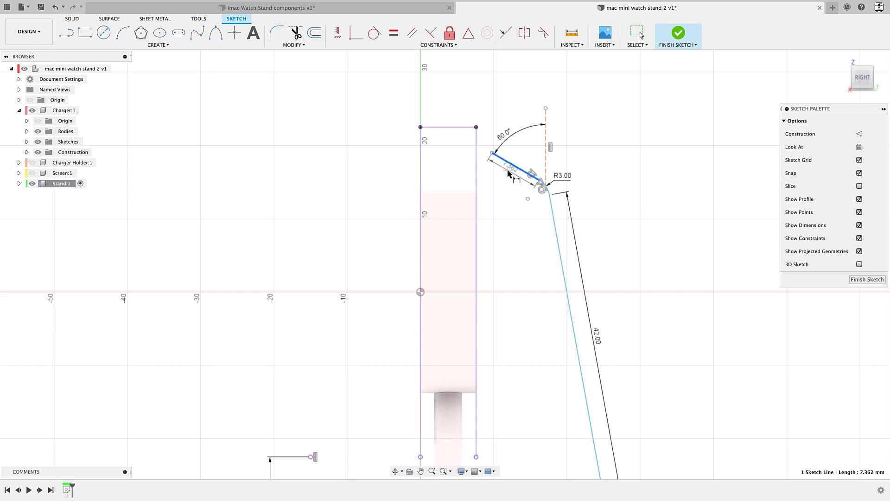
{"action": "left_click", "coordinate": [507, 177]}
{"action": "type", "text": "8"}
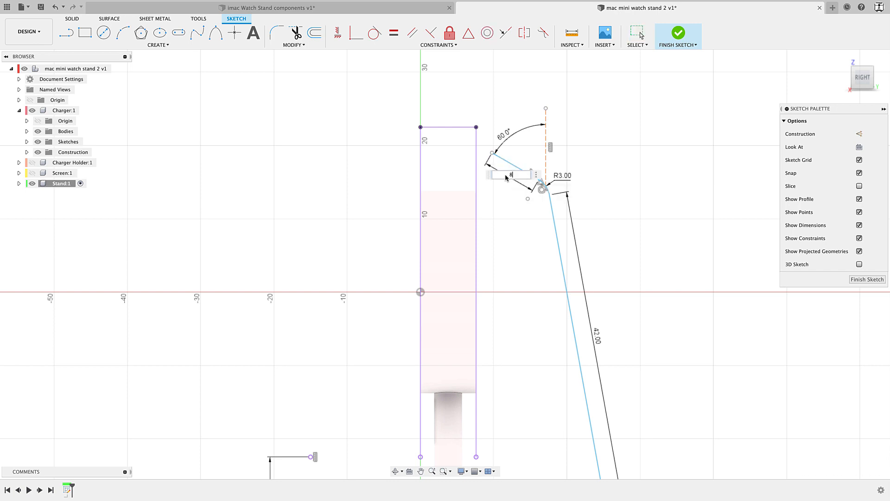
{"action": "key", "text": "Return"}
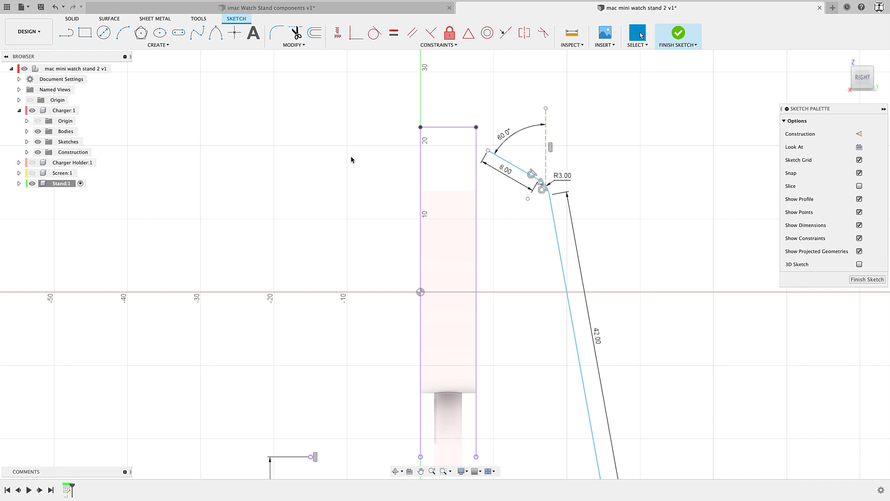
Dimension the short top line's free end 2 mm horizontally from the front projected edge and place that dimension below the line
{"action": "key", "text": "d"}
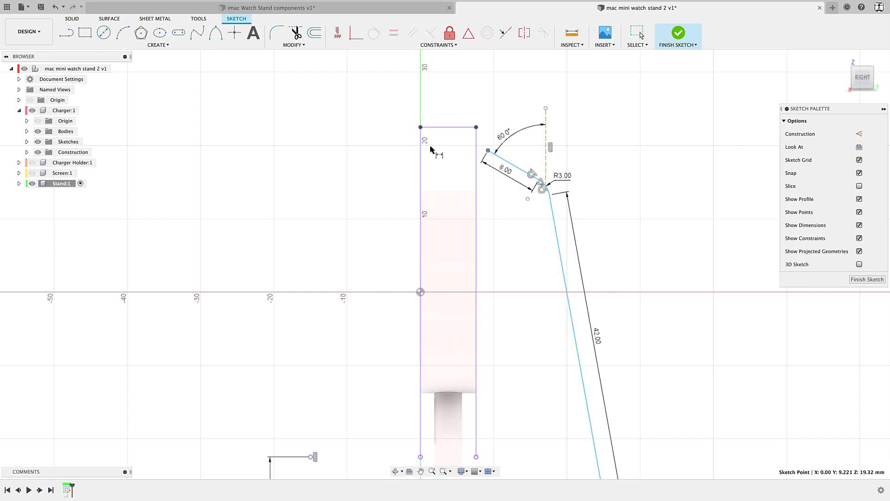
{"action": "left_click", "coordinate": [419, 147]}
{"action": "left_click", "coordinate": [410, 96]}
{"action": "type", "text": "2"}
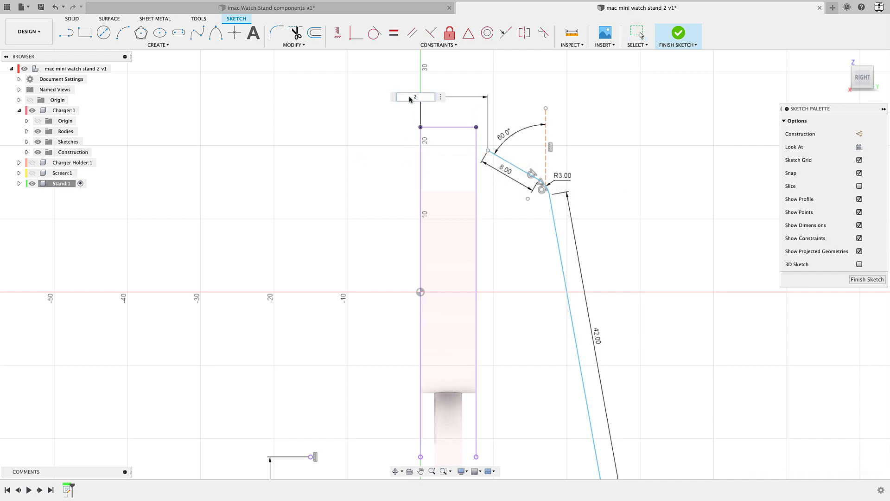
{"action": "key", "text": "Return"}
{"action": "key", "text": "Escape"}
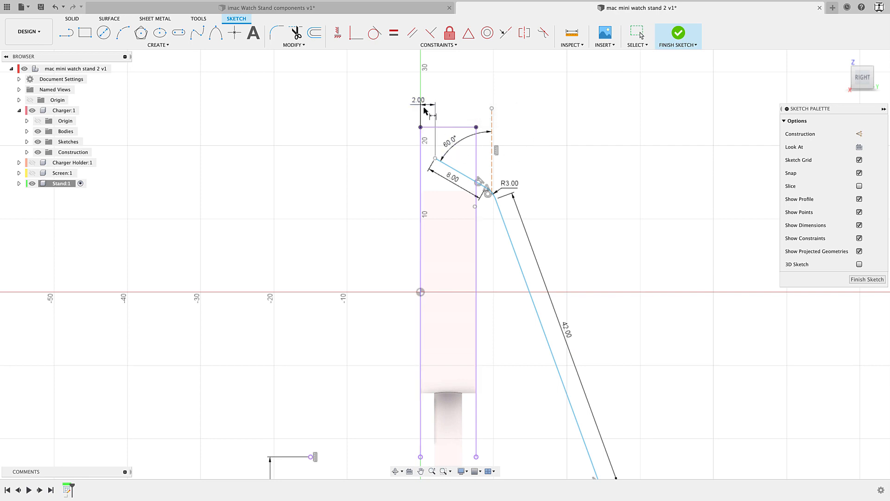
{"action": "mouse_move", "coordinate": [422, 106]}
{"action": "left_mouse_down"}
{"action": "mouse_move", "coordinate": [382, 177]}
{"action": "mouse_move", "coordinate": [395, 195]}
{"action": "left_mouse_up"}
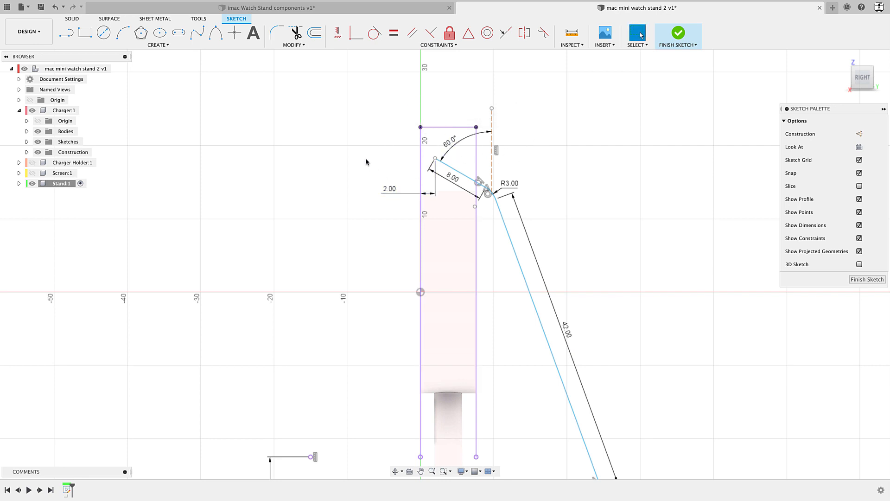
Dimension the short top line's free end 4 mm below the top projected edge
{"action": "key", "text": "d"}
{"action": "left_click", "coordinate": [435, 159]}
{"action": "left_click", "coordinate": [431, 126]}
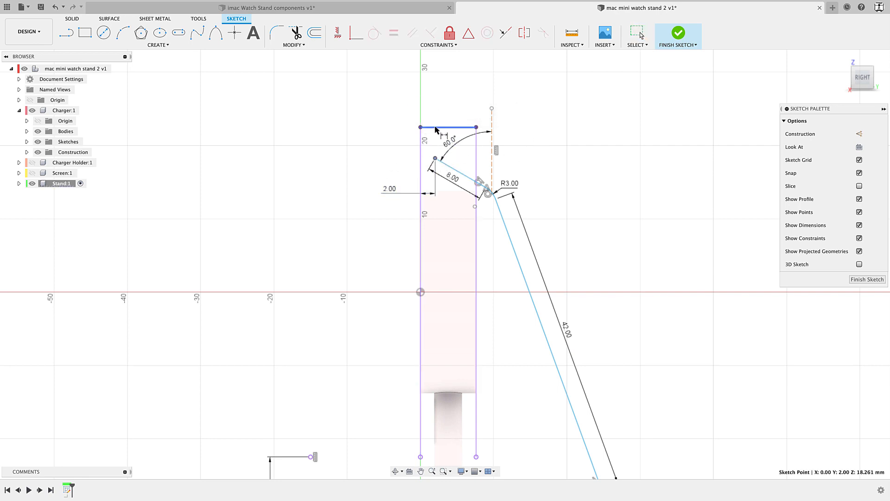
{"action": "left_click", "coordinate": [387, 141]}
{"action": "type", "text": "4"}
{"action": "key", "text": "Return"}
{"action": "key", "text": "Escape"}
Reposition the R8 and 15 mm dimension labels around the base and show the Screen component again
{"action": "middle_click_drag", "start_coordinate": [637, 376], "coordinate": [609, 246]}
{"action": "scroll", "coordinate": [620, 274], "scroll_direction": "down", "scroll_amount": 2}
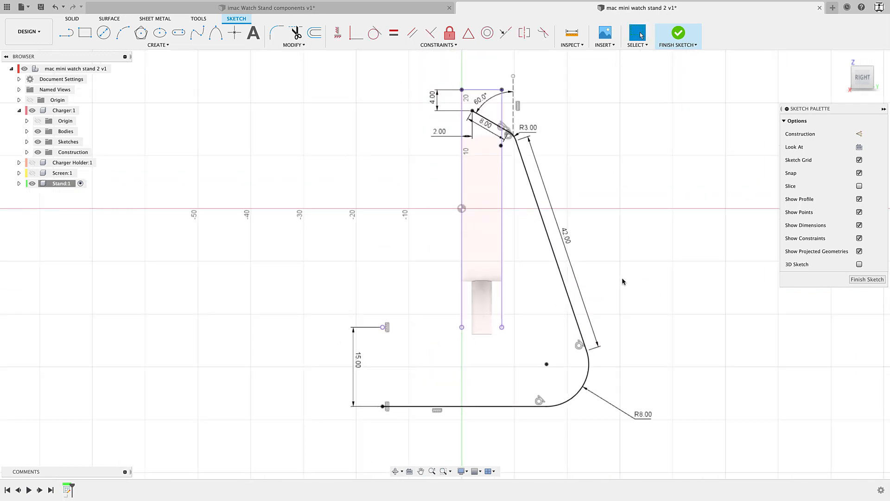
{"action": "left_click_drag", "start_coordinate": [627, 412], "coordinate": [624, 411]}
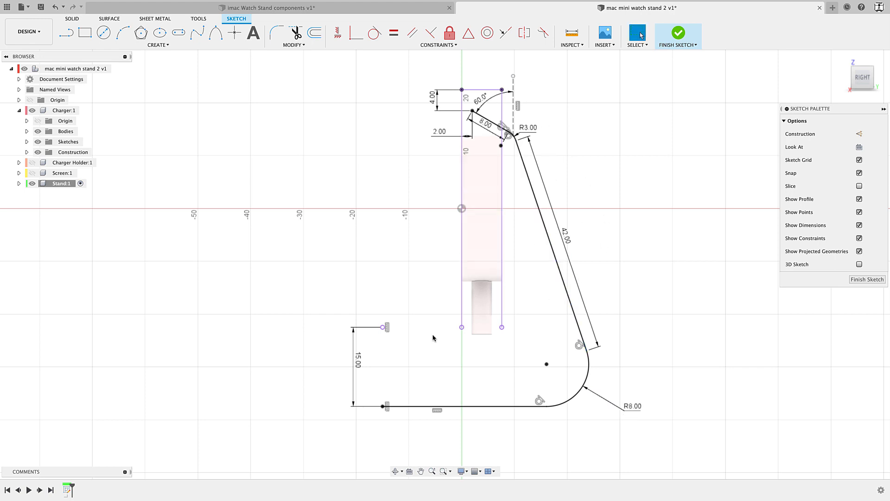
{"action": "middle_click_drag", "start_coordinate": [450, 418], "coordinate": [447, 411]}
{"action": "left_click_drag", "start_coordinate": [355, 359], "coordinate": [348, 357]}
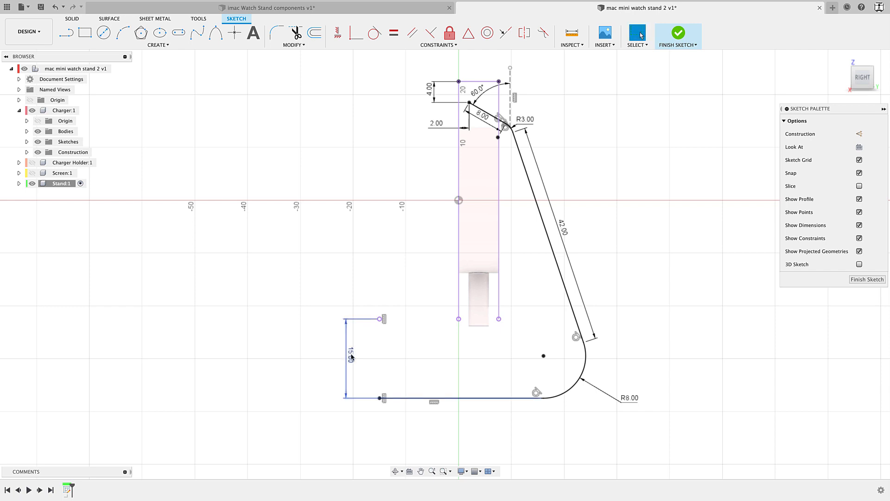
{"action": "left_click", "coordinate": [32, 173]}
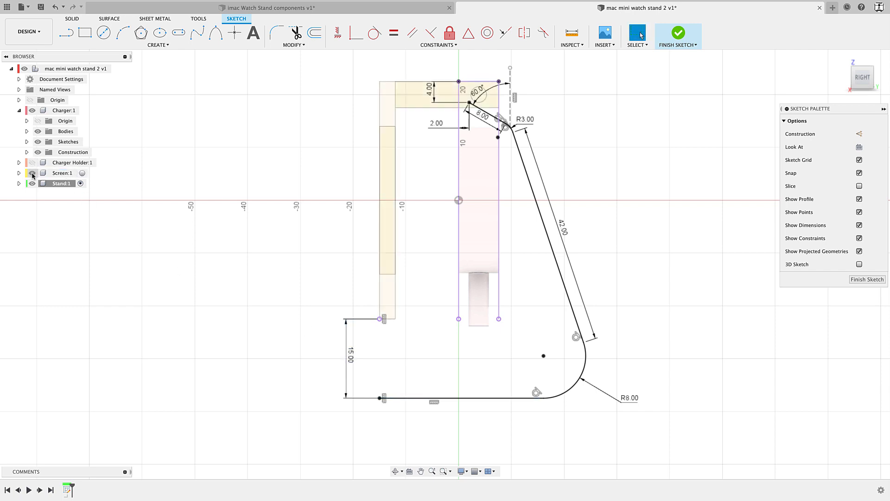
Examine how the stand profile's lower bend and upper arc sit relative to the Screen and Charger
{"action": "middle_click_drag", "start_coordinate": [384, 322], "coordinate": [441, 355], "text": "shift"}
{"action": "middle_click_drag", "start_coordinate": [542, 363], "coordinate": [510, 368]}
{"action": "left_click", "coordinate": [560, 393]}
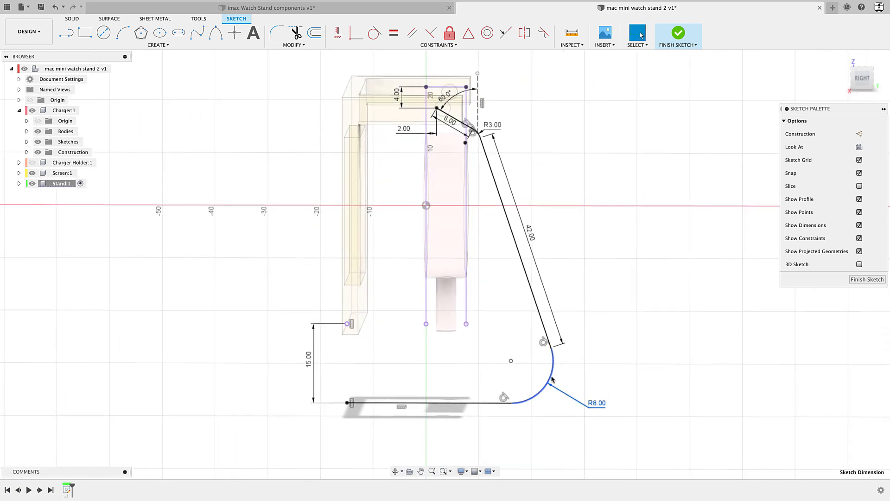
{"action": "middle_click_drag", "start_coordinate": [531, 191], "coordinate": [527, 276]}
{"action": "scroll", "coordinate": [488, 236], "scroll_direction": "up", "scroll_amount": 2}
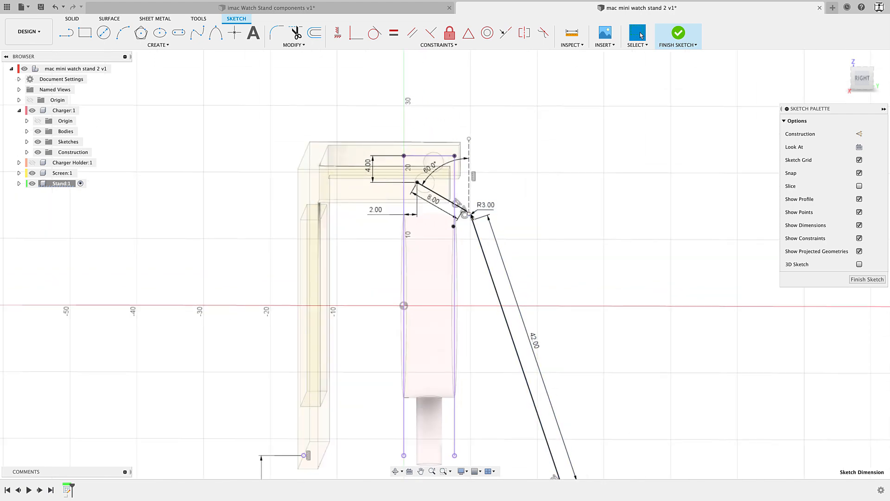
{"action": "scroll", "coordinate": [463, 214], "scroll_direction": "up", "scroll_amount": 5}
{"action": "left_click", "coordinate": [457, 210]}
{"action": "scroll", "coordinate": [457, 211], "scroll_direction": "down", "scroll_amount": 5}
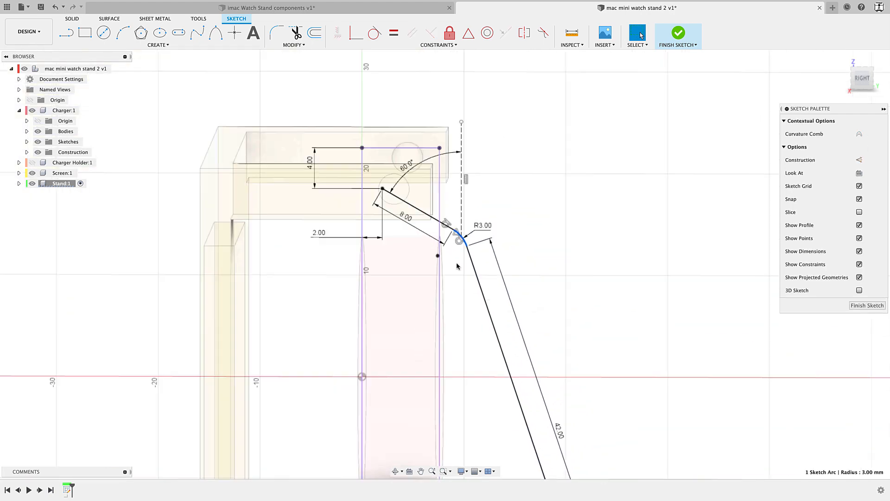
{"action": "left_click_drag", "start_coordinate": [427, 236], "coordinate": [424, 242]}
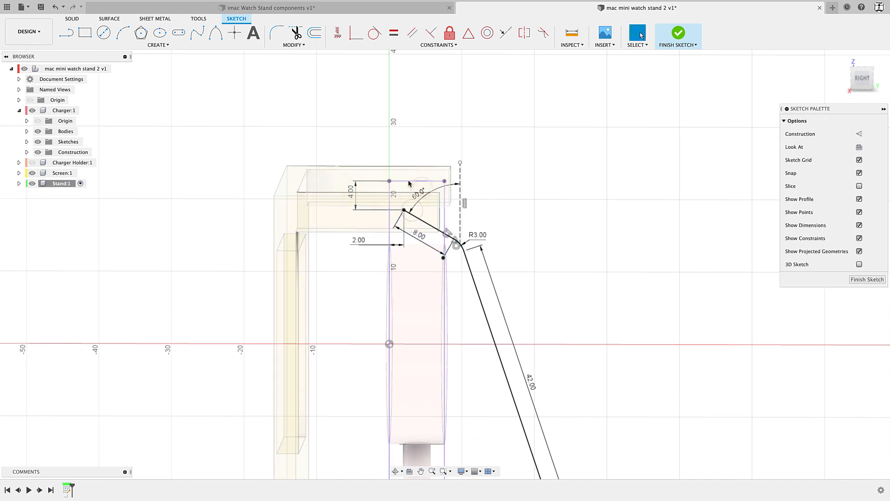
Return to the right side view and finish the stand's profile sketch
{"action": "left_click", "coordinate": [860, 78]}
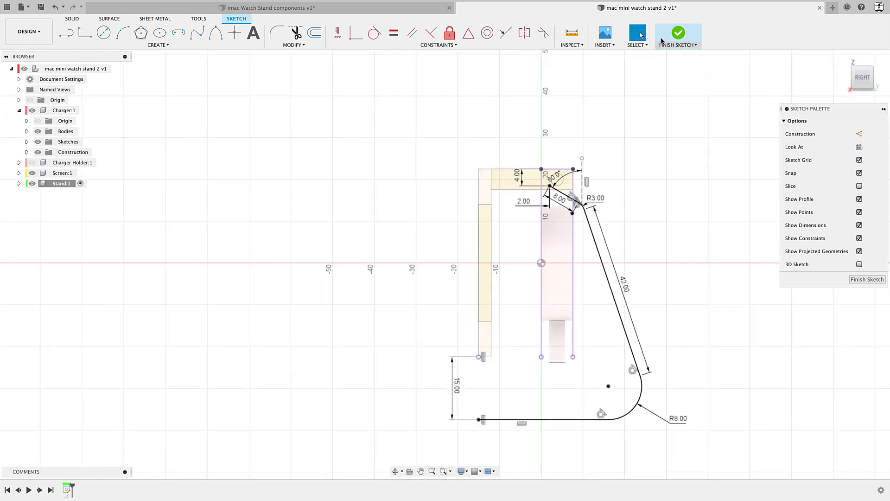
{"action": "left_click", "coordinate": [678, 33]}
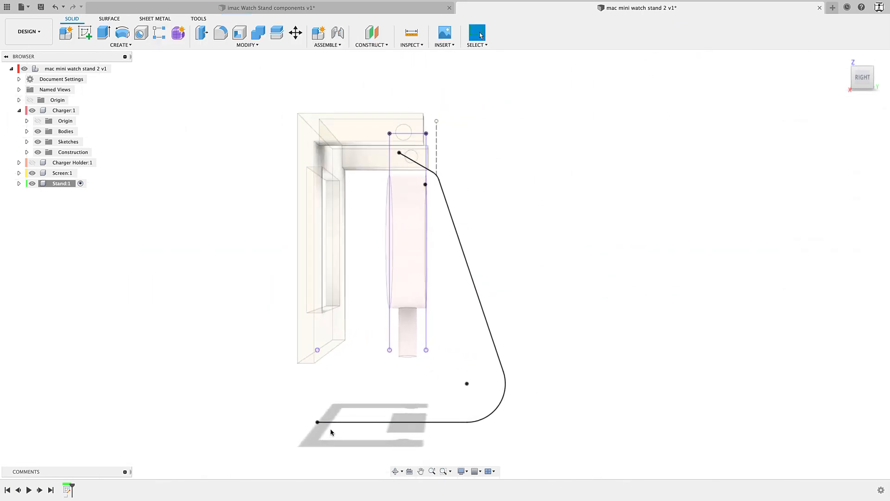
{"action": "middle_click_drag", "start_coordinate": [564, 296], "coordinate": [595, 281]}
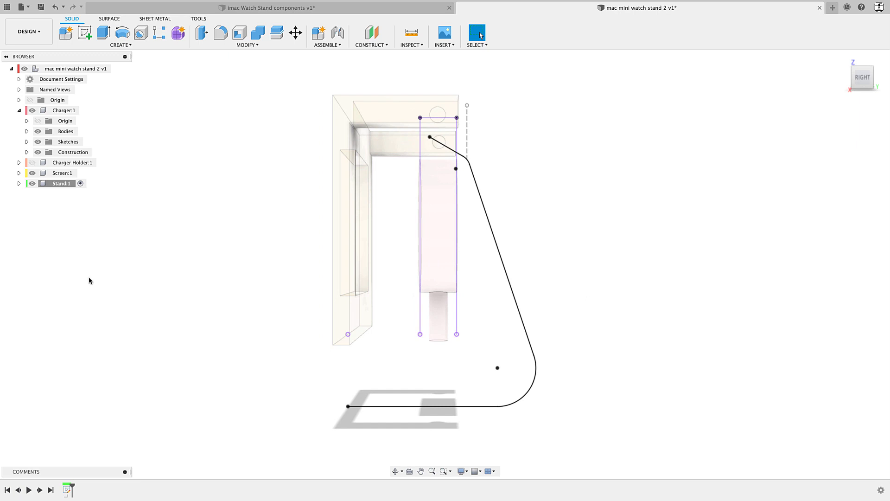
Hide the Screen and Charger components so only the Stand sketch is shown
{"action": "left_click", "coordinate": [32, 173]}
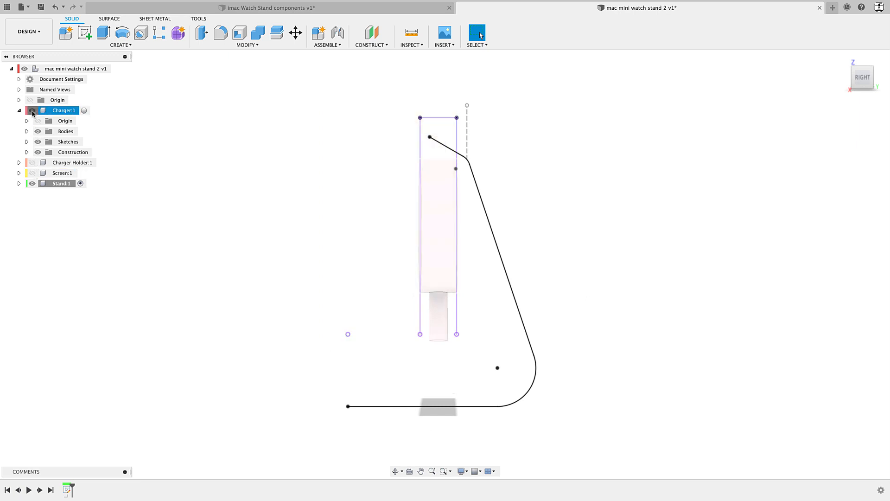
{"action": "left_click", "coordinate": [32, 111]}
{"action": "left_click", "coordinate": [19, 110]}
{"action": "middle_click_drag", "start_coordinate": [196, 283], "coordinate": [200, 282], "text": "shift"}
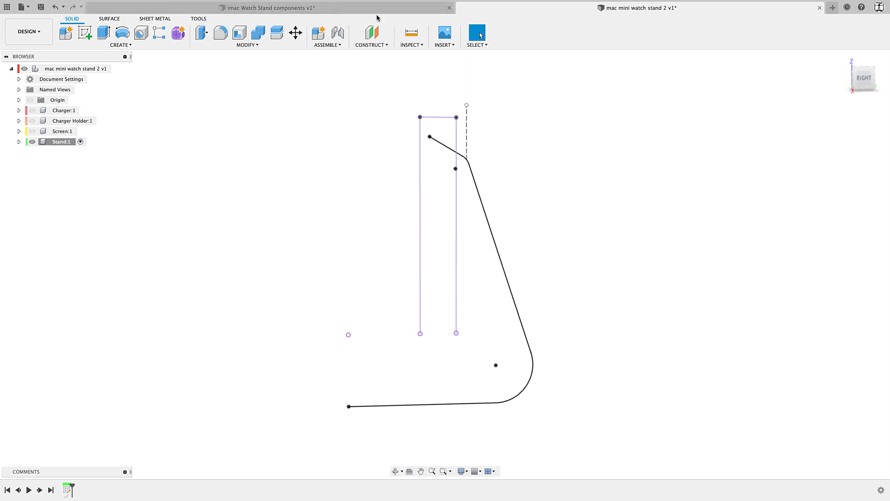
Examine the finished stand's shape in the imac Watch Stand components document and return to the mac mini watch stand 2 design
{"action": "left_click", "coordinate": [394, 11]}
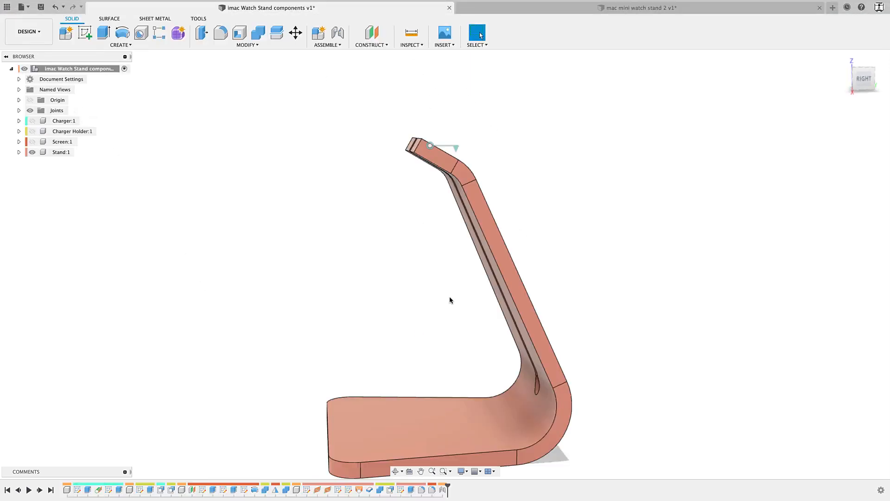
{"action": "scroll", "coordinate": [450, 299], "scroll_direction": "down", "scroll_amount": 3}
{"action": "middle_click_drag", "start_coordinate": [441, 293], "coordinate": [421, 250]}
{"action": "middle_click_drag", "start_coordinate": [370, 235], "coordinate": [426, 246], "text": "shift"}
{"action": "left_click", "coordinate": [547, 9]}
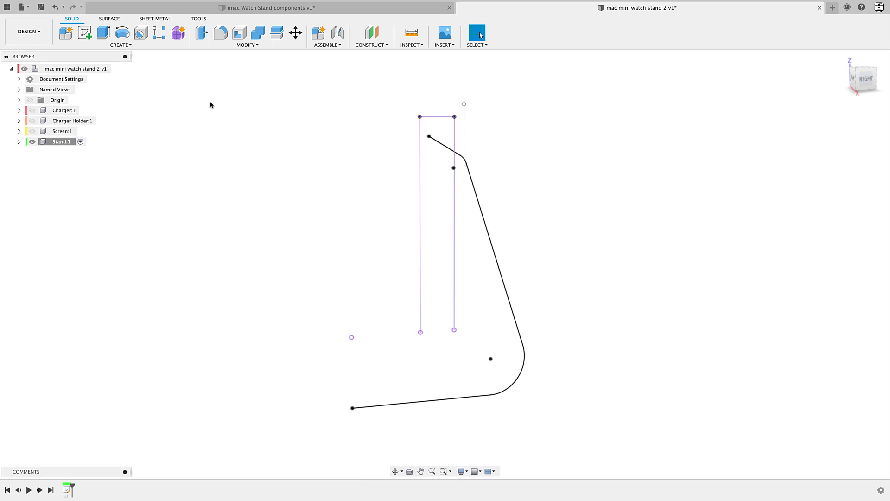
Create a Plane Along Path at the free end of the stand profile's base line
{"action": "left_click", "coordinate": [383, 49]}
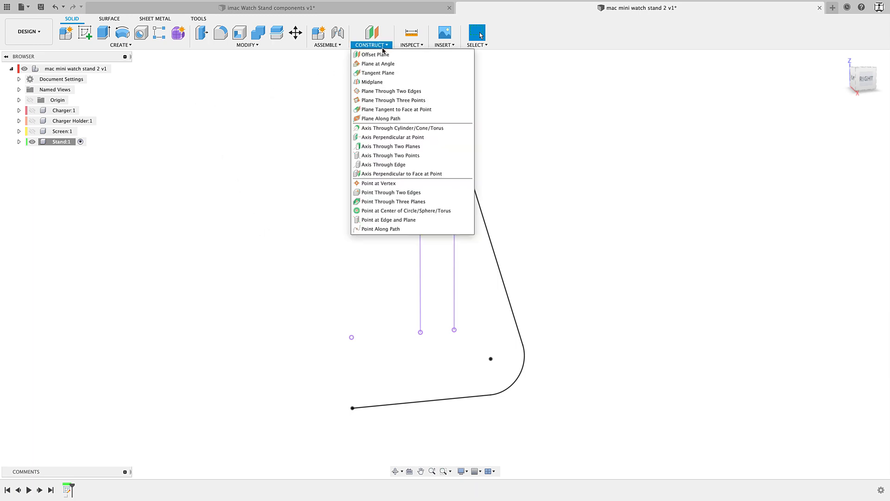
{"action": "left_click", "coordinate": [382, 118]}
{"action": "left_click", "coordinate": [442, 401]}
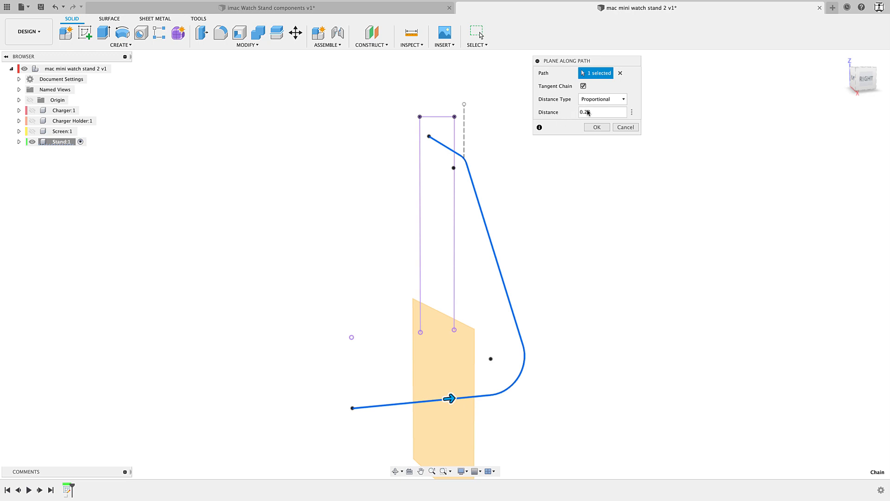
{"action": "left_click_drag", "start_coordinate": [444, 399], "coordinate": [229, 403]}
{"action": "left_click", "coordinate": [597, 127]}
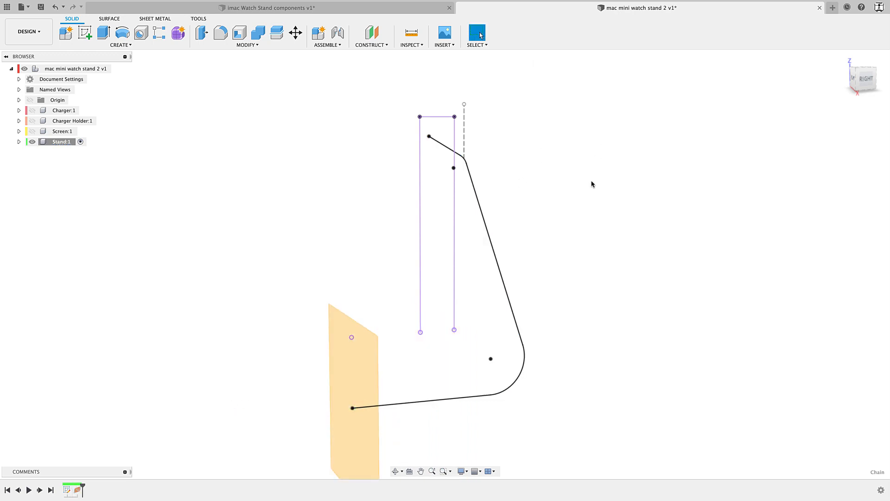
Create a second Plane Along Path at the profile's upper end, with a proportional distance of 1.00
{"action": "right_click", "coordinate": [592, 182]}
{"action": "left_click", "coordinate": [594, 156]}
{"action": "left_click", "coordinate": [476, 185]}
{"action": "left_click_drag", "start_coordinate": [475, 187], "coordinate": [425, 137]}
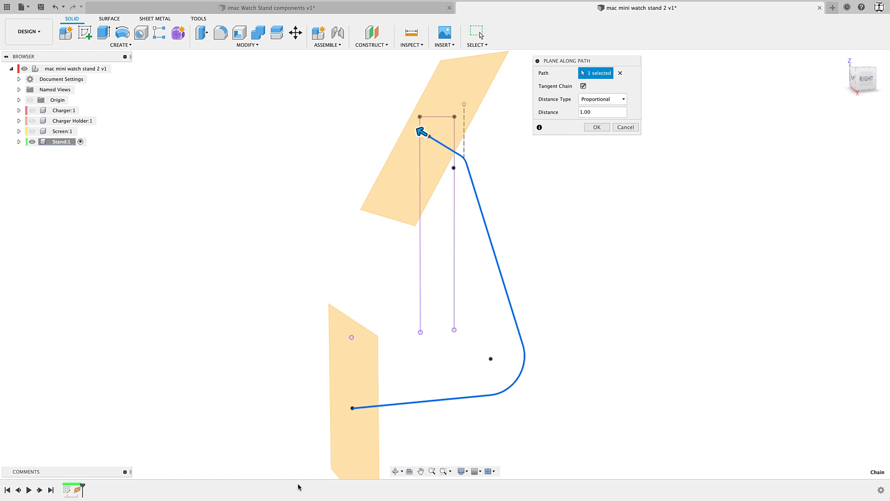
{"action": "left_click", "coordinate": [597, 127]}
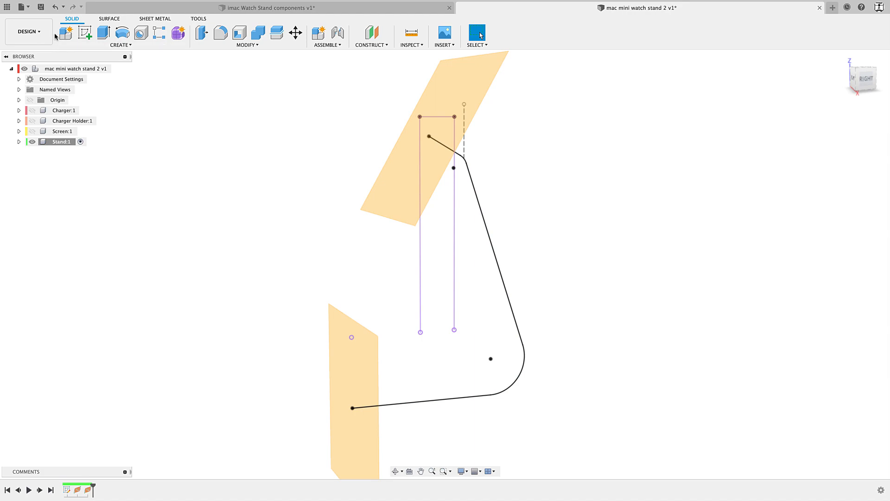
Start a sketch on the plane at the base line's end and draw a 50 mm line beside the profile
{"action": "left_click", "coordinate": [85, 33]}
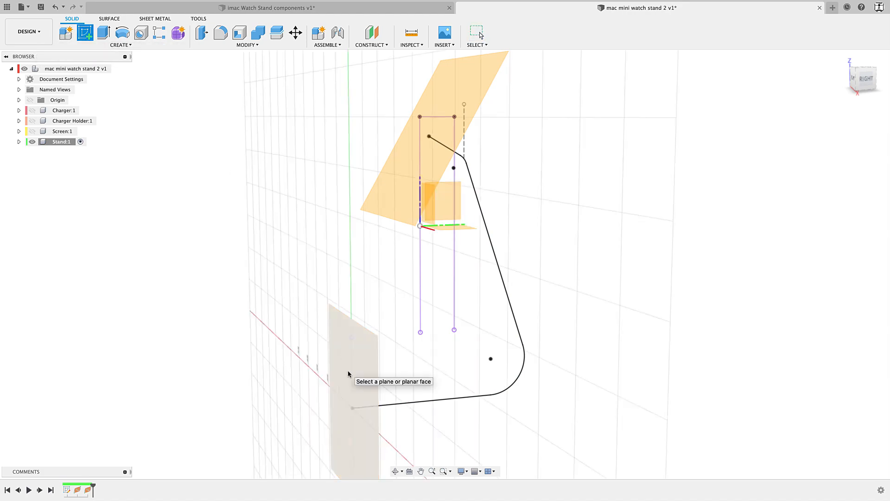
{"action": "left_click", "coordinate": [349, 361]}
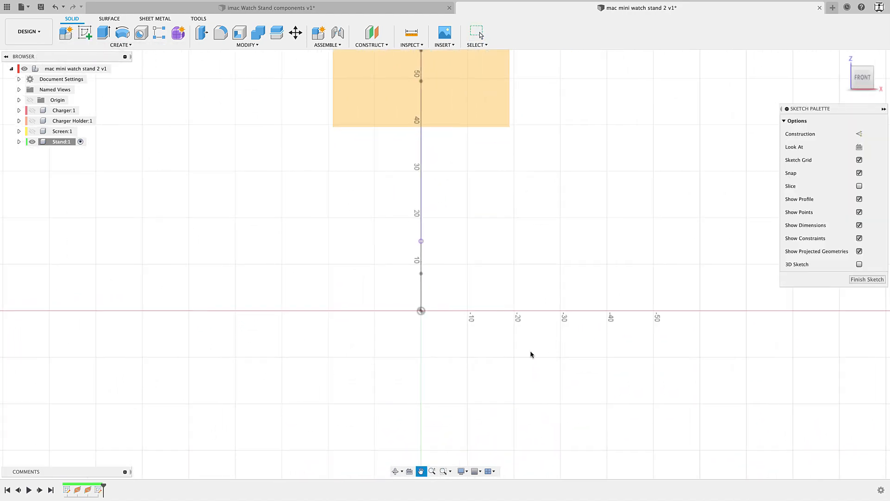
{"action": "key", "text": "l"}
{"action": "left_click", "coordinate": [535, 231]}
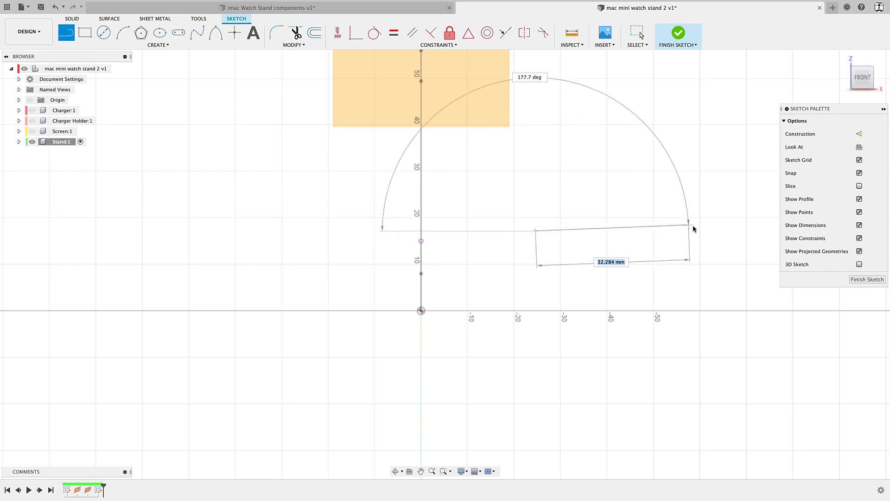
{"action": "type", "text": "50"}
{"action": "key", "text": "Return"}
{"action": "key", "text": "Escape"}
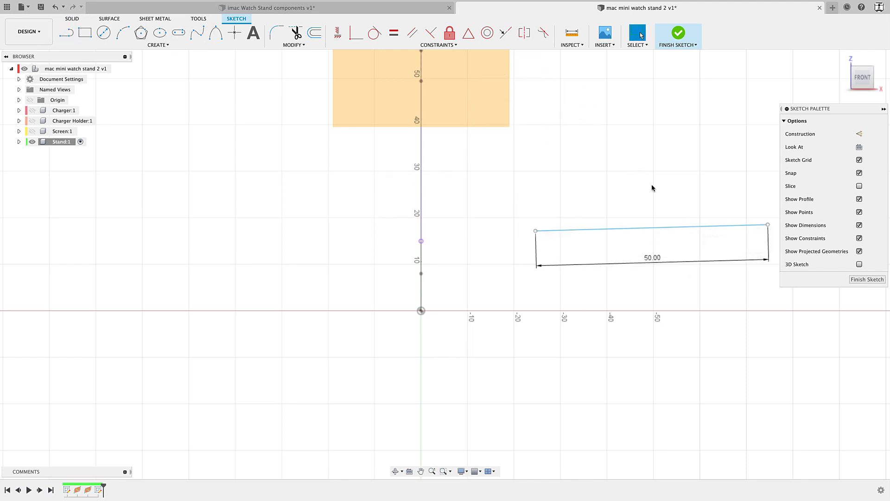
Make the 50 mm line horizontal, constrain its midpoint to the profile's base endpoint, and finish the sketch
{"action": "left_click", "coordinate": [337, 33]}
{"action": "middle_click_drag", "start_coordinate": [694, 263], "coordinate": [622, 261]}
{"action": "left_click", "coordinate": [602, 225]}
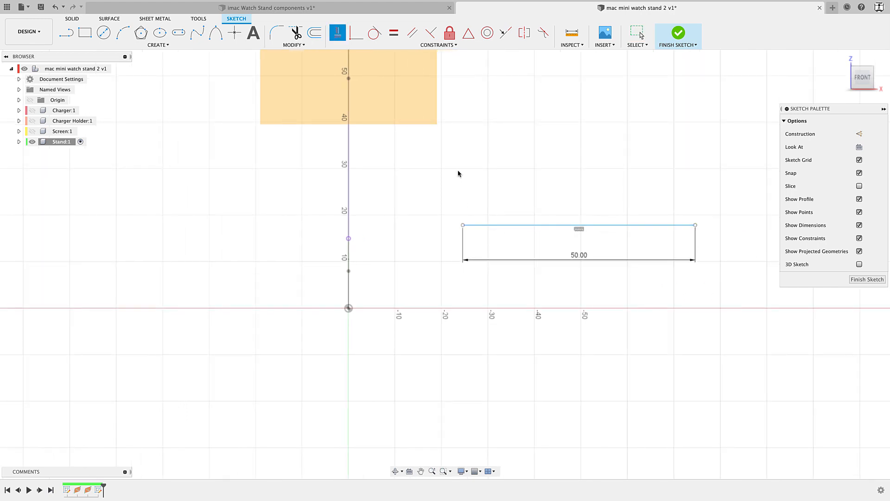
{"action": "left_click", "coordinate": [469, 33]}
{"action": "left_click", "coordinate": [573, 225]}
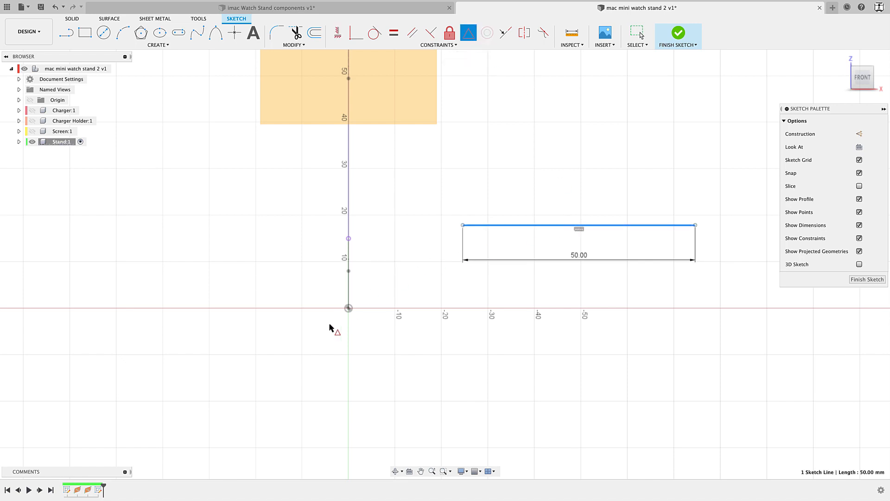
{"action": "left_click", "coordinate": [349, 307]}
{"action": "middle_click_drag", "start_coordinate": [491, 369], "coordinate": [487, 378], "text": "shift"}
{"action": "middle_click_drag", "start_coordinate": [535, 236], "coordinate": [520, 362]}
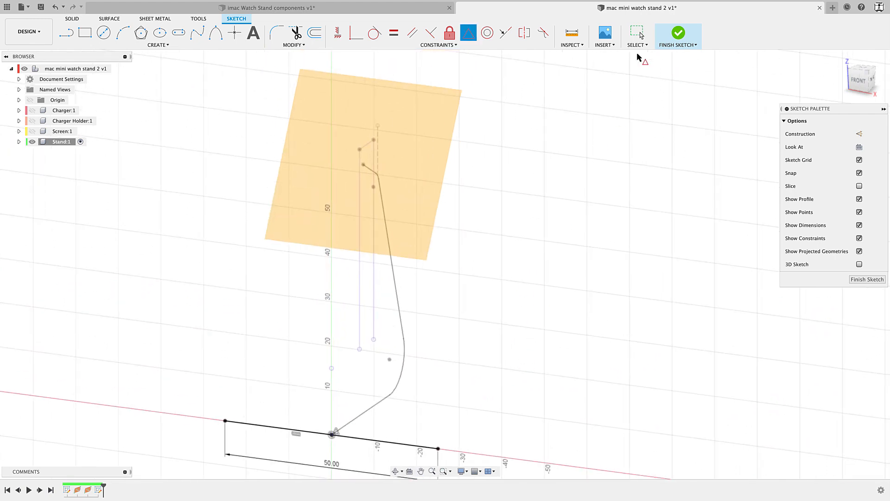
{"action": "left_click", "coordinate": [676, 37]}
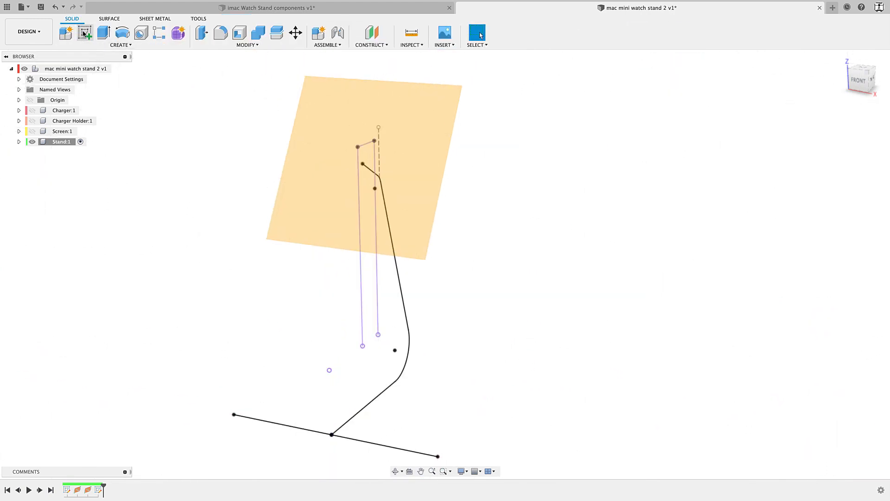
Start a sketch on the upper plane and draw a horizontal line about 34 mm long beside the profile
{"action": "left_click", "coordinate": [317, 91]}
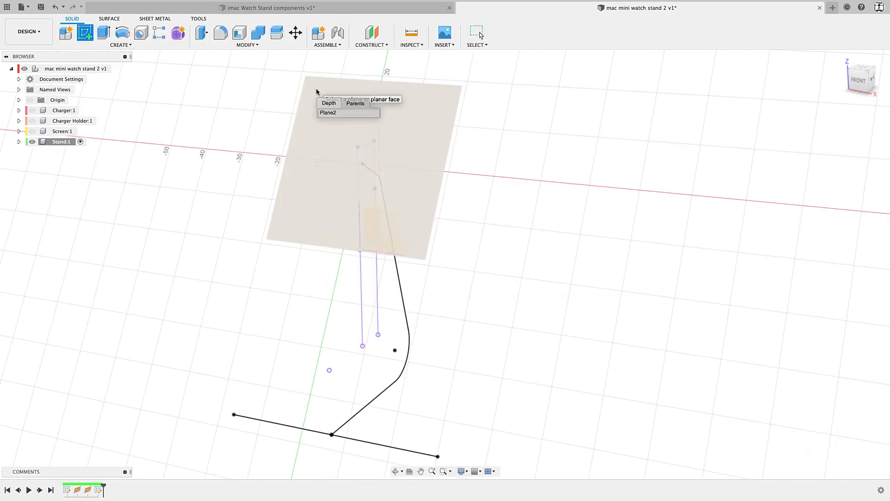
{"action": "mouse_move", "coordinate": [632, 332]}
{"action": "middle_mouse_down"}
{"action": "mouse_move", "coordinate": [606, 260]}
{"action": "mouse_move", "coordinate": [546, 213]}
{"action": "middle_mouse_up"}
{"action": "middle_click_drag", "start_coordinate": [622, 287], "coordinate": [611, 289], "text": "shift"}
{"action": "key", "text": "l"}
{"action": "left_click", "coordinate": [505, 174]}
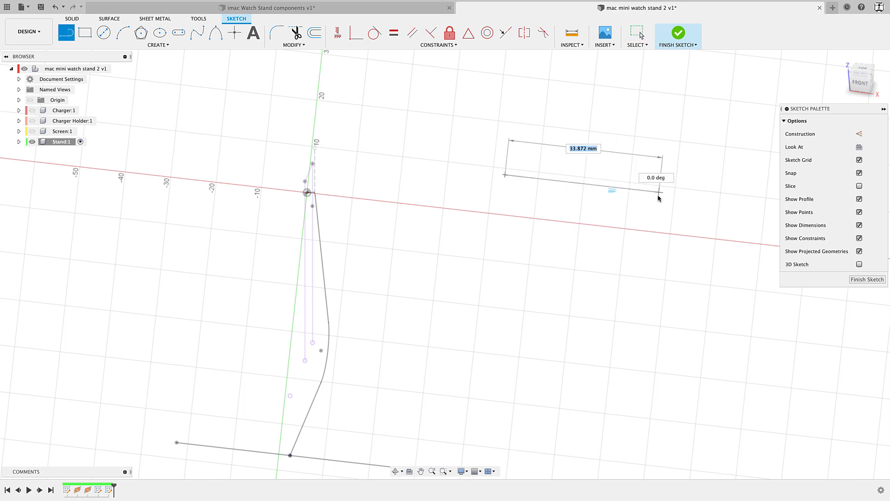
{"action": "left_click", "coordinate": [659, 191]}
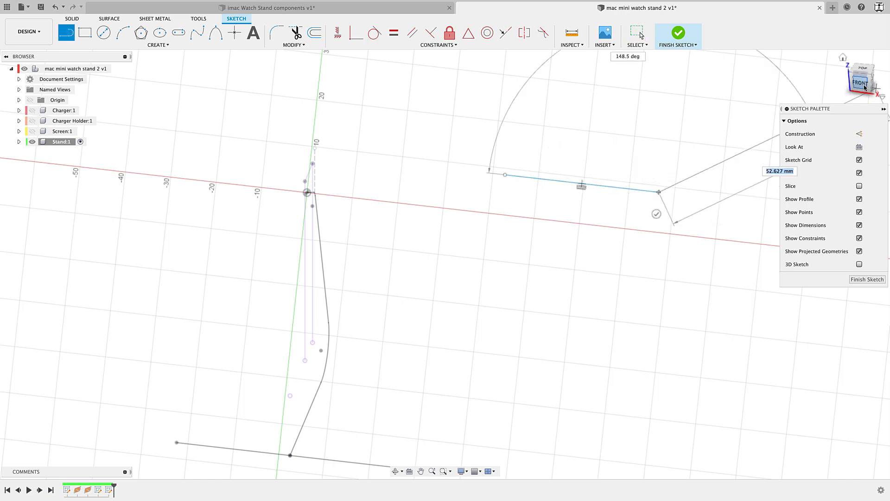
{"action": "key", "text": "Escape"}
Dimension the upper plane's line to 20 mm long
{"action": "left_click", "coordinate": [615, 191]}
{"action": "left_click", "coordinate": [610, 220]}
{"action": "type", "text": "20"}
{"action": "key", "text": "Return"}
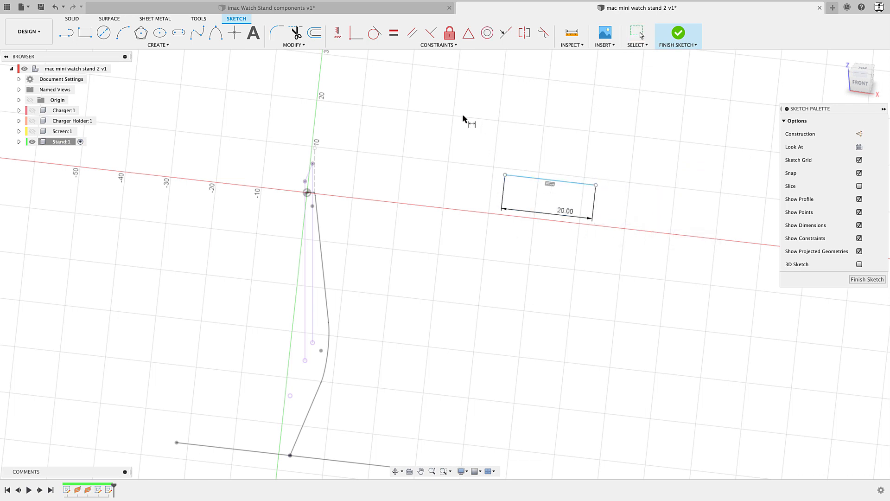
Constrain the 20 mm line's midpoint to the profile's upper endpoint and finish the sketch
{"action": "left_click", "coordinate": [468, 33]}
{"action": "left_click", "coordinate": [557, 181]}
{"action": "middle_click_drag", "start_coordinate": [532, 236], "coordinate": [472, 239], "text": "shift"}
{"action": "scroll", "coordinate": [390, 224], "scroll_direction": "up", "scroll_amount": 5}
{"action": "middle_click_drag", "start_coordinate": [212, 180], "coordinate": [425, 220]}
{"action": "left_click", "coordinate": [395, 186]}
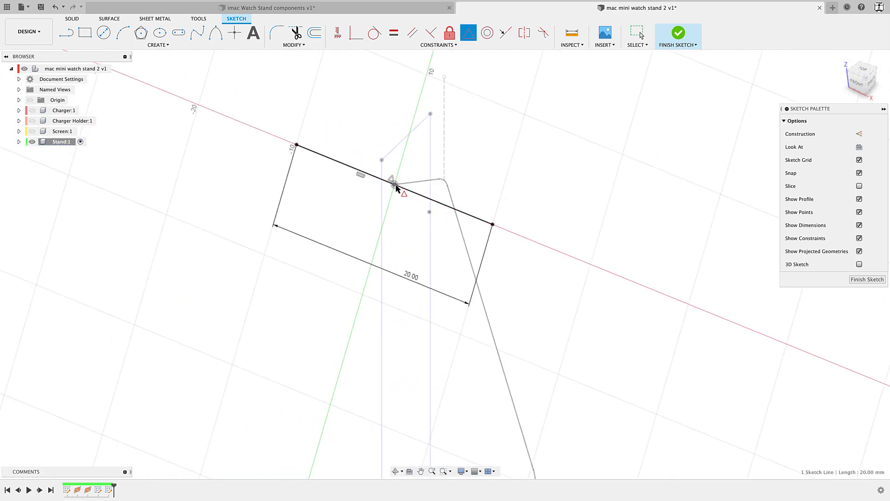
{"action": "scroll", "coordinate": [507, 248], "scroll_direction": "down", "scroll_amount": 4}
{"action": "left_click", "coordinate": [671, 41]}
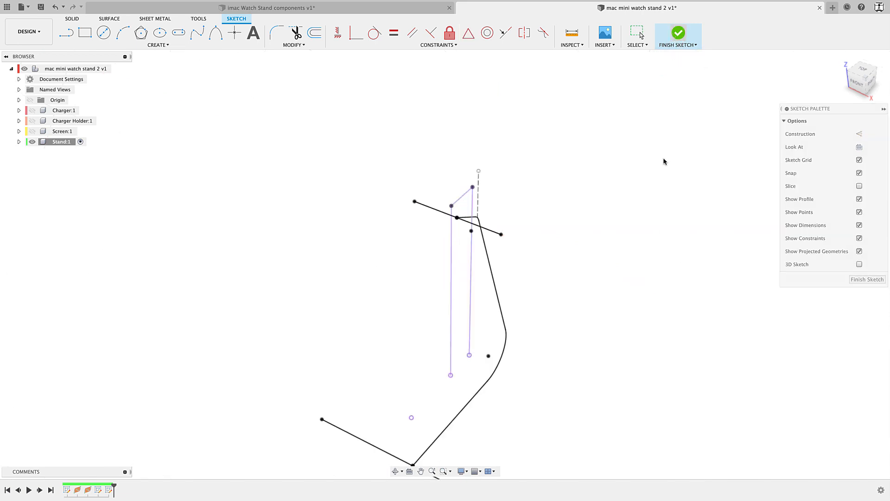
Set up a surface Loft with the 50 mm base line and the 20 mm top line as its profiles
{"action": "mouse_move", "coordinate": [610, 343]}
{"action": "middle_mouse_down", "text": "shift"}
{"action": "mouse_move", "coordinate": [612, 306]}
{"action": "mouse_move", "coordinate": [556, 338]}
{"action": "middle_mouse_up", "text": "shift"}
{"action": "left_click", "coordinate": [351, 416]}
{"action": "key", "text": "Escape"}
{"action": "mouse_move", "coordinate": [371, 274]}
{"action": "middle_mouse_down", "text": "shift"}
{"action": "mouse_move", "coordinate": [335, 282]}
{"action": "mouse_move", "coordinate": [320, 265]}
{"action": "mouse_move", "coordinate": [356, 263]}
{"action": "middle_mouse_up", "text": "shift"}
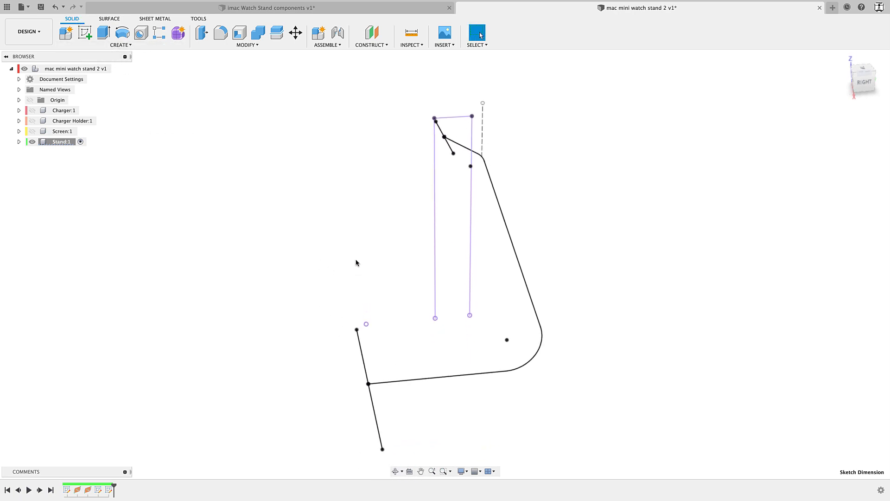
{"action": "left_click", "coordinate": [109, 18]}
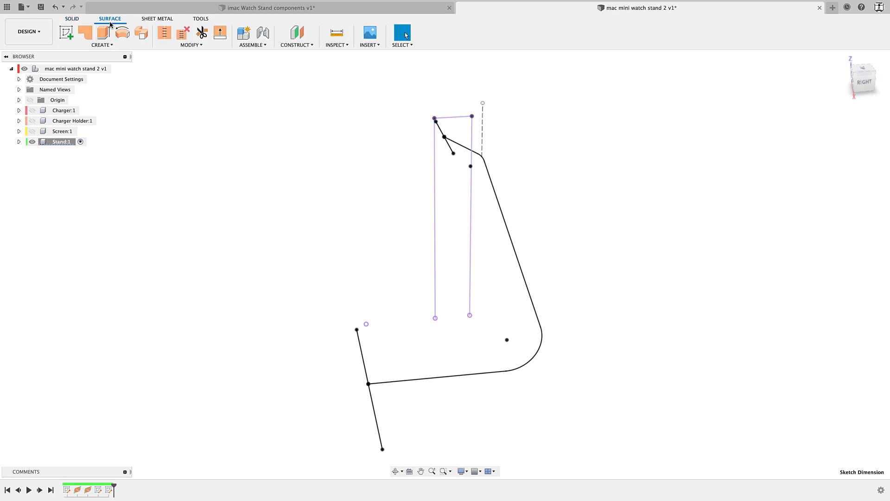
{"action": "left_click", "coordinate": [106, 45]}
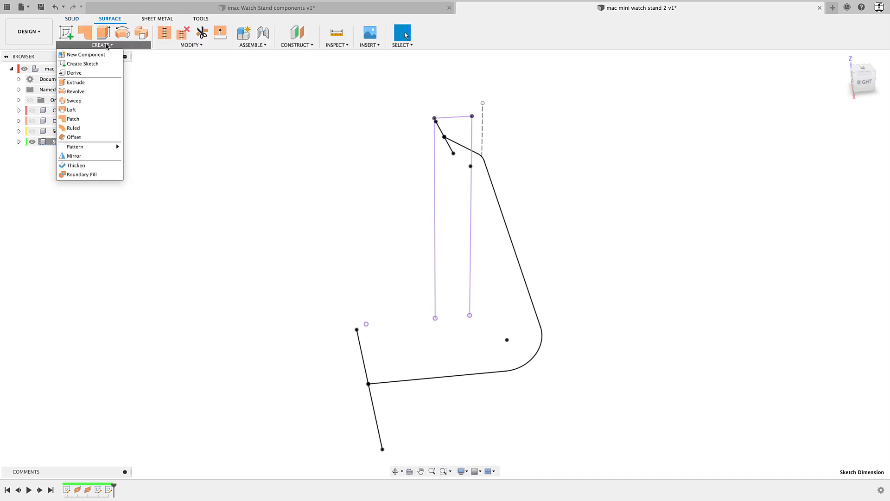
{"action": "left_click", "coordinate": [78, 110]}
{"action": "left_click", "coordinate": [363, 358]}
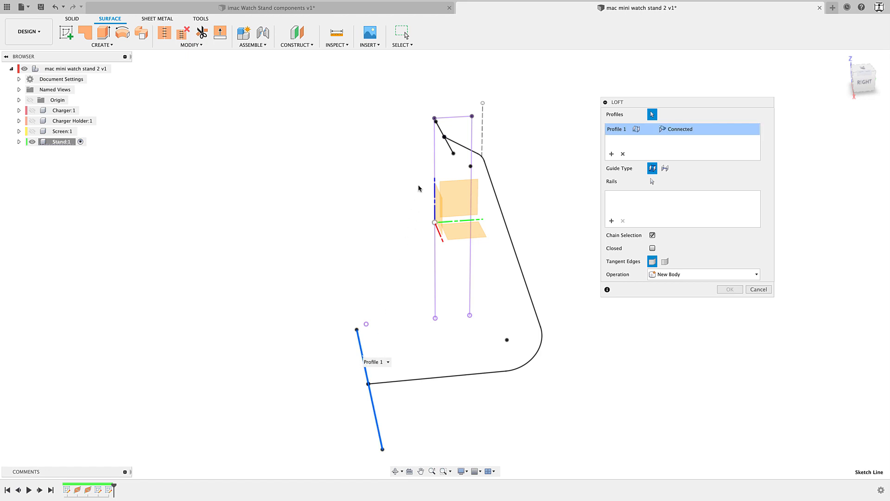
{"action": "left_click", "coordinate": [441, 130]}
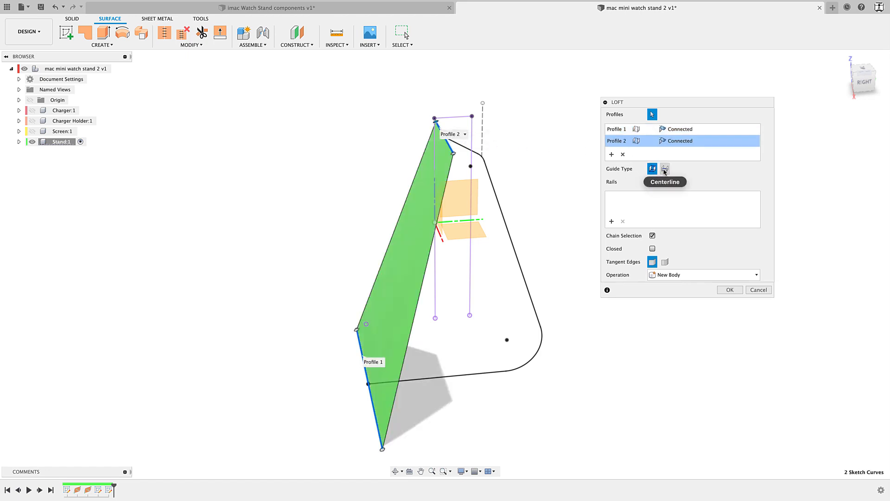
Guide the loft with the stand's side profile as the centerline and create it as a new body
{"action": "left_click", "coordinate": [664, 170]}
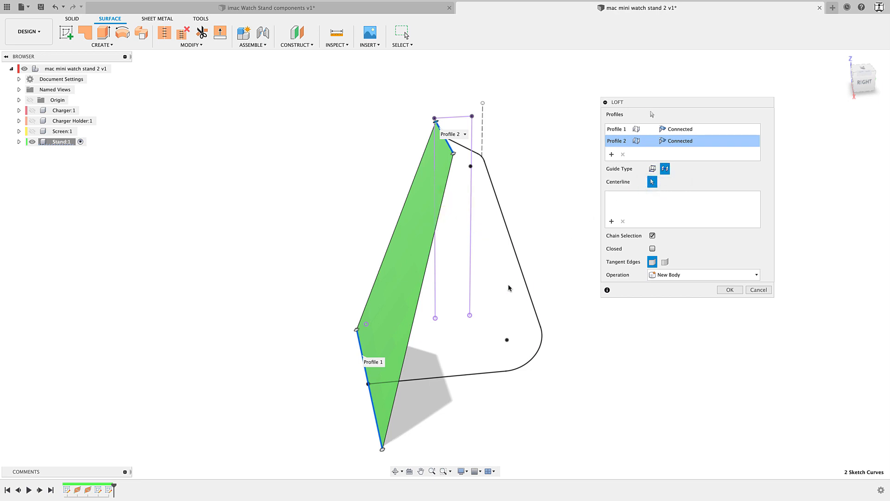
{"action": "left_click", "coordinate": [521, 274]}
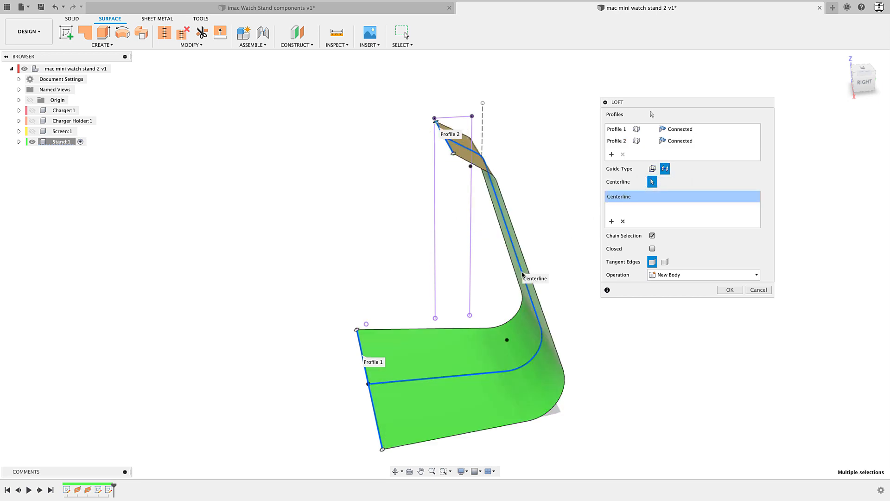
{"action": "mouse_move", "coordinate": [375, 416]}
{"action": "middle_mouse_down", "text": "shift"}
{"action": "mouse_move", "coordinate": [364, 392]}
{"action": "mouse_move", "coordinate": [397, 398]}
{"action": "mouse_move", "coordinate": [445, 383]}
{"action": "mouse_move", "coordinate": [329, 397]}
{"action": "mouse_move", "coordinate": [365, 424]}
{"action": "middle_mouse_up", "text": "shift"}
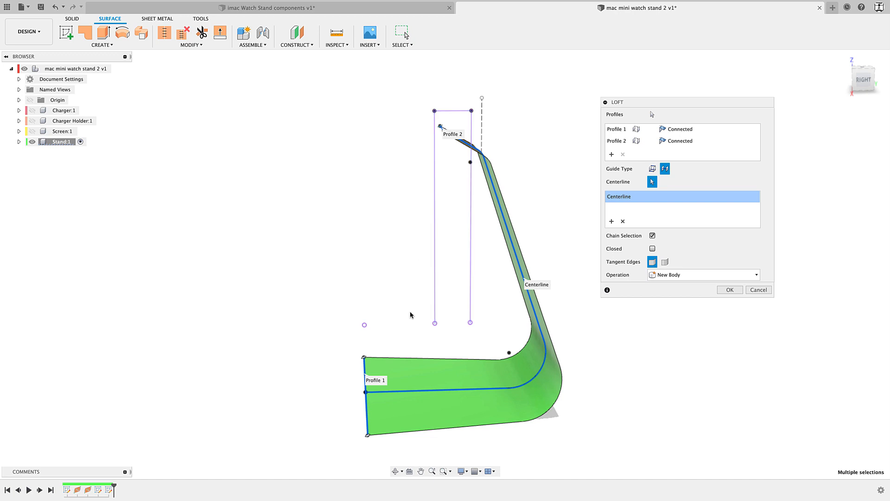
{"action": "middle_click_drag", "start_coordinate": [563, 351], "coordinate": [588, 352], "text": "shift"}
{"action": "left_click", "coordinate": [730, 290]}
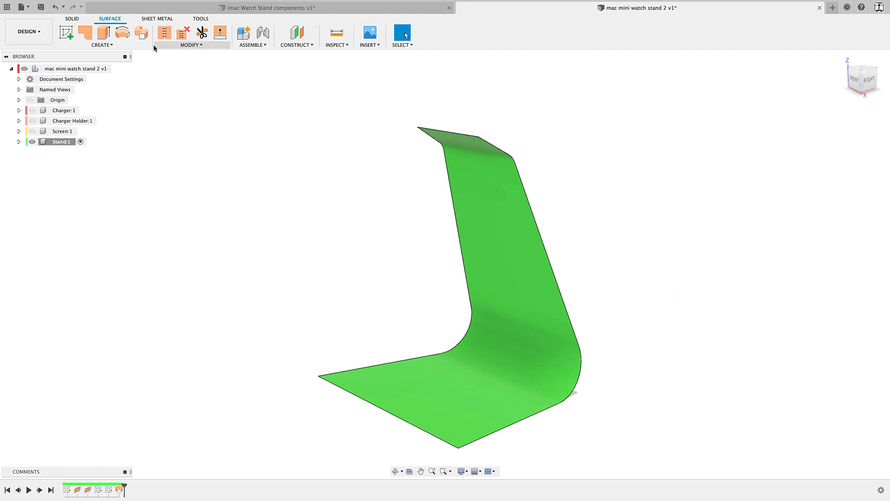
Thicken the lofted stand surface by -3 mm on one side as a new body
{"action": "left_click", "coordinate": [102, 45]}
{"action": "left_click", "coordinate": [76, 165]}
{"action": "left_click", "coordinate": [540, 294]}
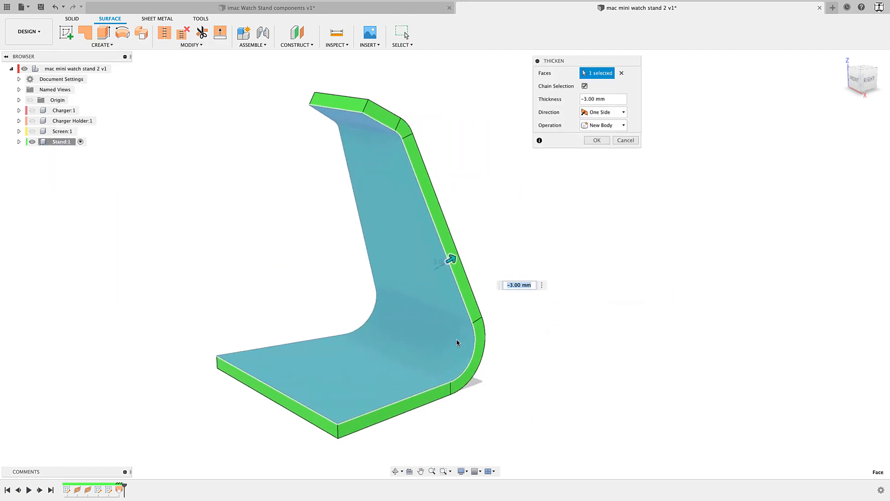
{"action": "left_click_drag", "start_coordinate": [452, 258], "coordinate": [426, 277]}
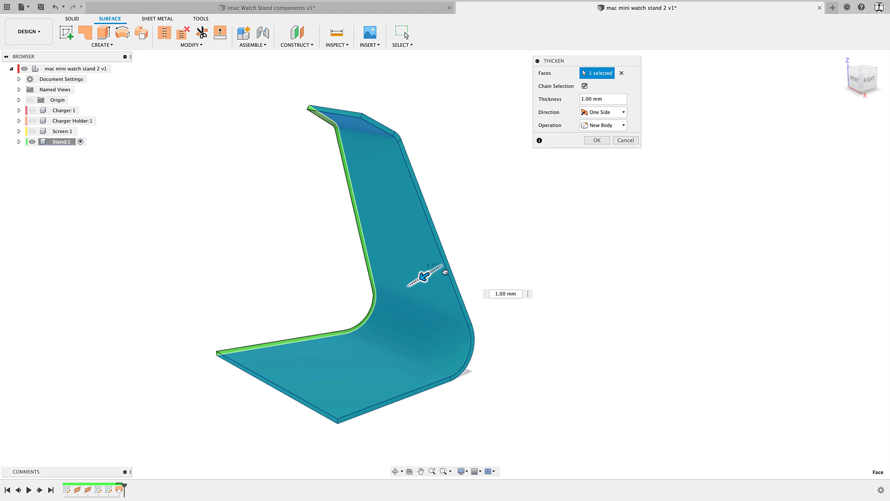
{"action": "left_click_drag", "start_coordinate": [438, 279], "coordinate": [471, 247]}
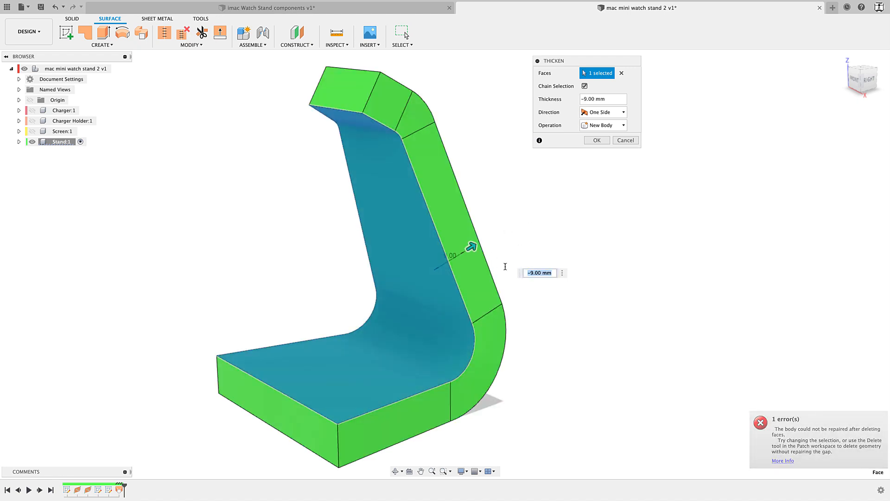
{"action": "key", "text": "BackSpace"}
{"action": "type", "text": "-3"}
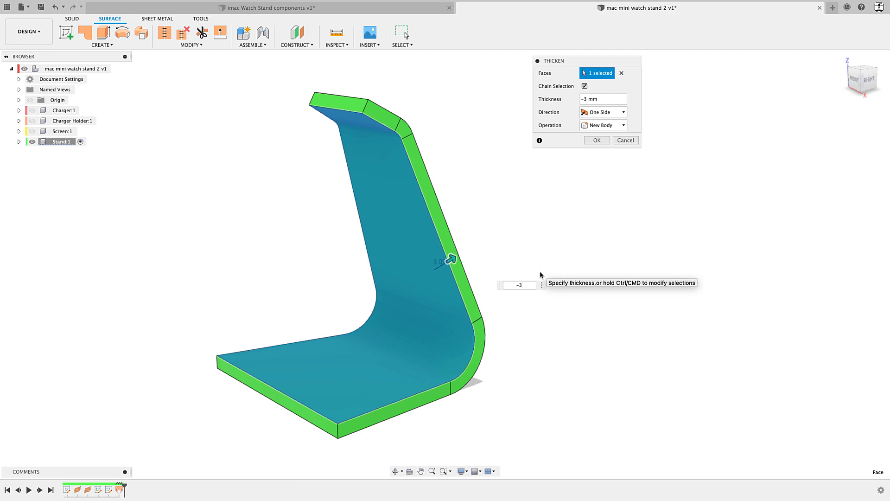
{"action": "key", "text": "Return"}
Show the Charger Holder together with the thickened stand for solid modeling
{"action": "scroll", "coordinate": [597, 288], "scroll_direction": "down", "scroll_amount": 2}
{"action": "middle_click_drag", "start_coordinate": [596, 293], "coordinate": [306, 329], "text": "shift"}
{"action": "left_click", "coordinate": [67, 20]}
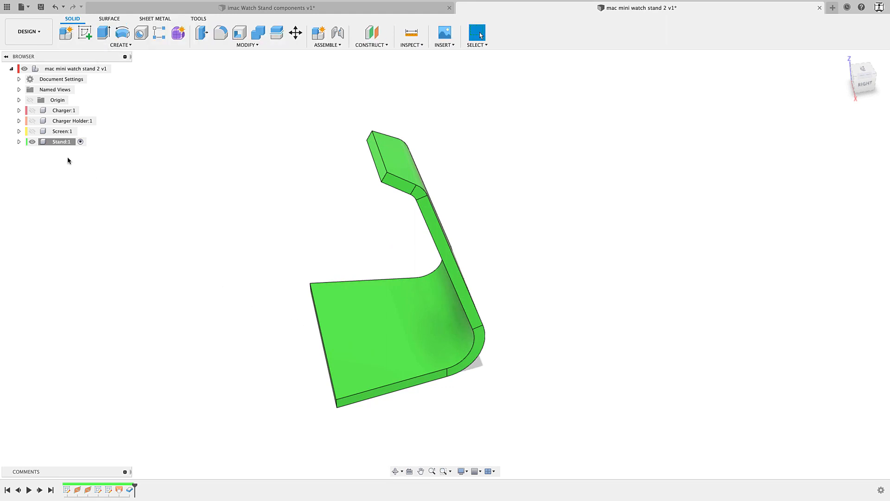
{"action": "left_click", "coordinate": [32, 120]}
{"action": "middle_click_drag", "start_coordinate": [301, 240], "coordinate": [279, 241], "text": "shift"}
{"action": "middle_click_drag", "start_coordinate": [362, 148], "coordinate": [236, 277], "text": "shift"}
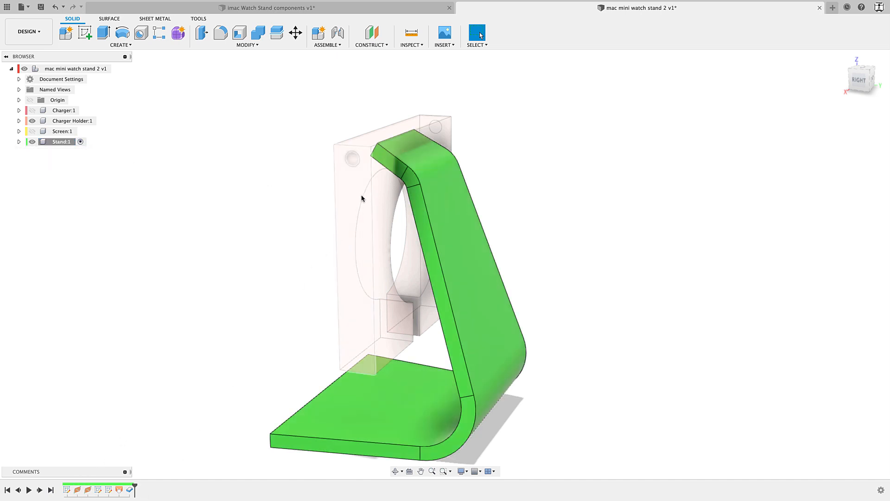
{"action": "middle_click_drag", "start_coordinate": [253, 284], "coordinate": [260, 260]}
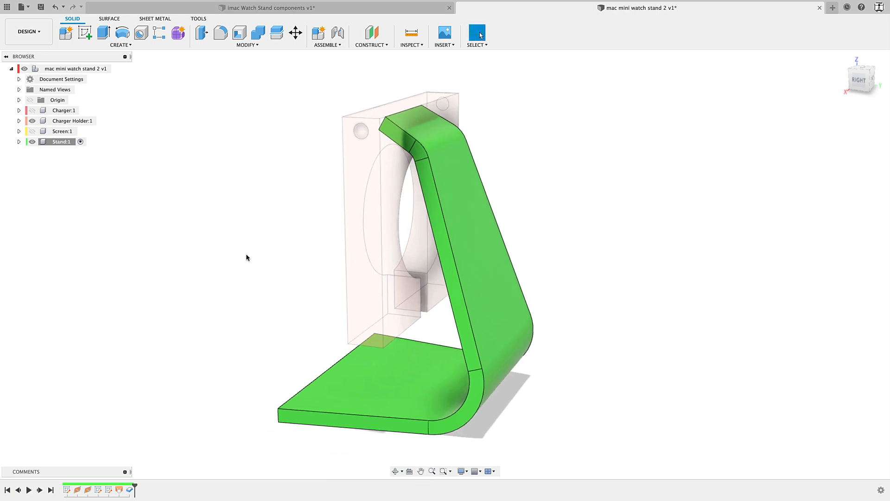
Combine with the Cut operation, using the Charger Holder as target and the Stand as tool body, keeping the tool
{"action": "left_click", "coordinate": [73, 143]}
{"action": "left_click", "coordinate": [254, 45]}
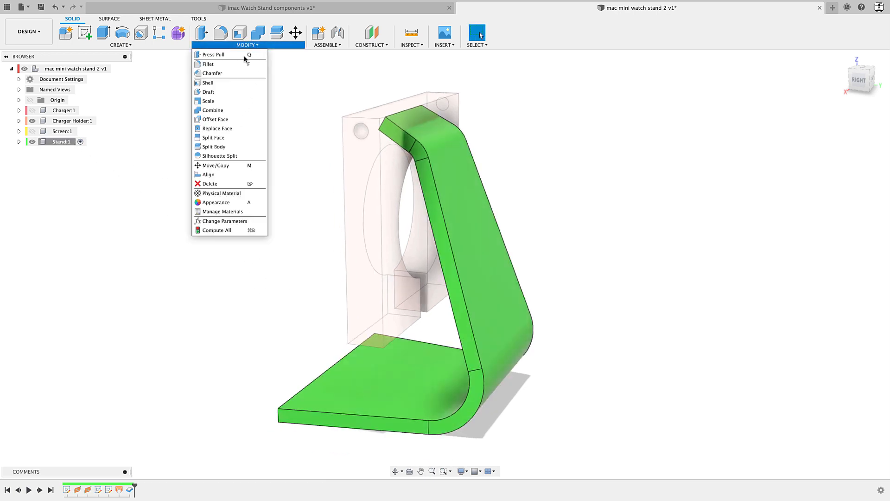
{"action": "left_click", "coordinate": [218, 111]}
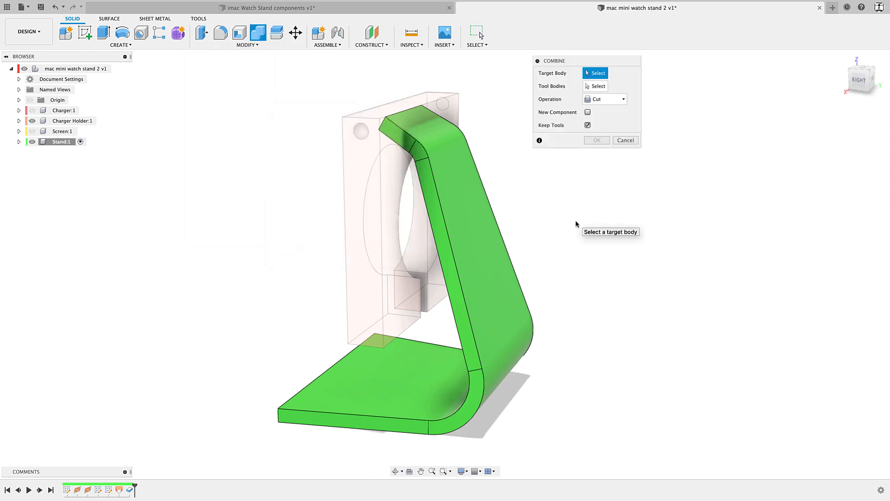
{"action": "left_click", "coordinate": [358, 187]}
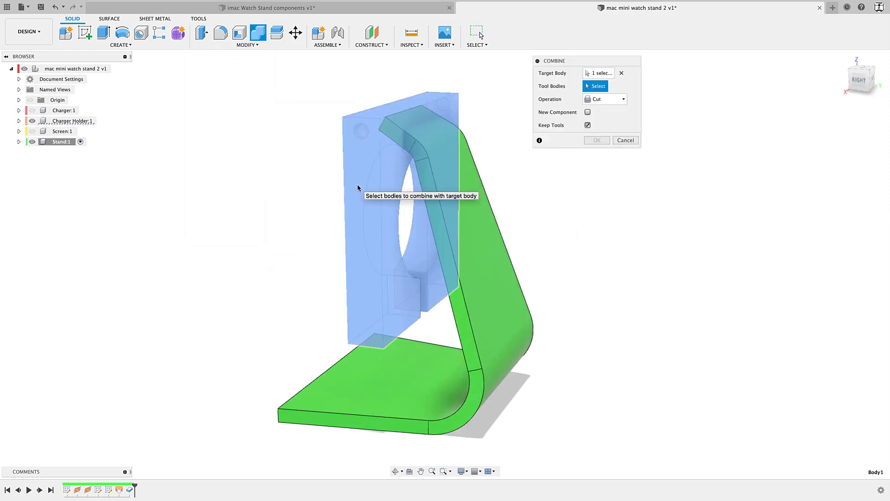
{"action": "left_click", "coordinate": [482, 272]}
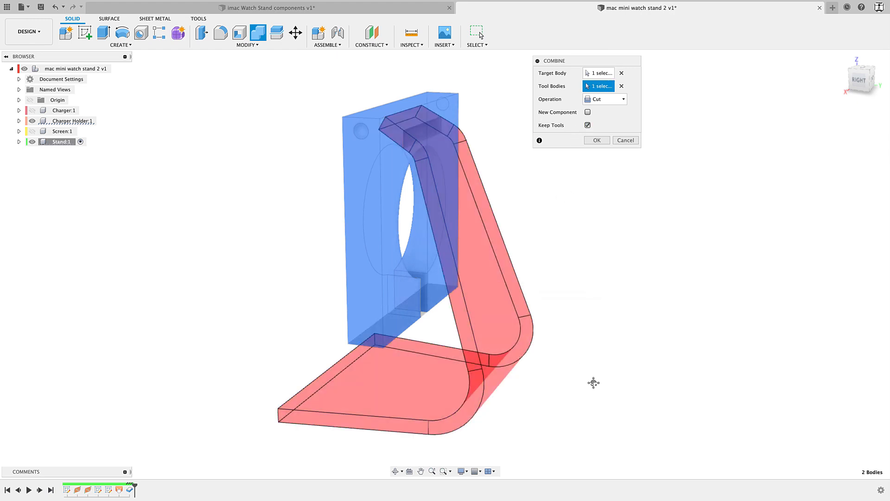
{"action": "middle_click_drag", "start_coordinate": [592, 389], "coordinate": [626, 348]}
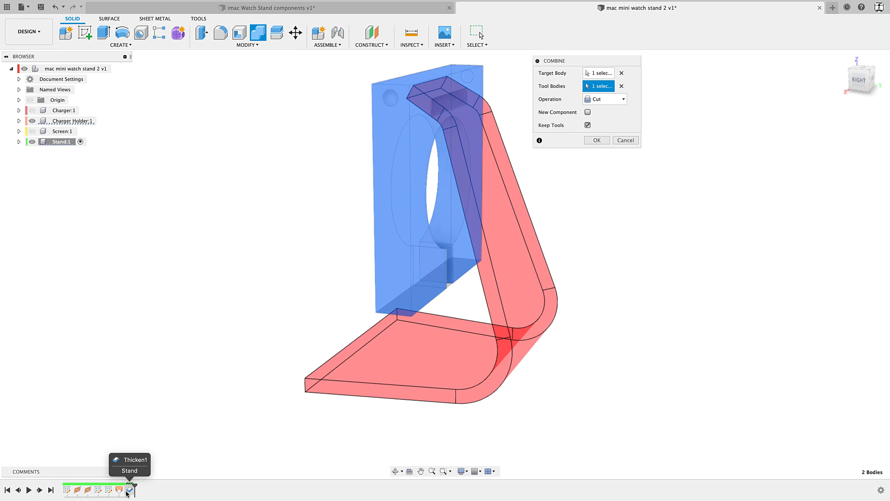
{"action": "left_click", "coordinate": [597, 140]}
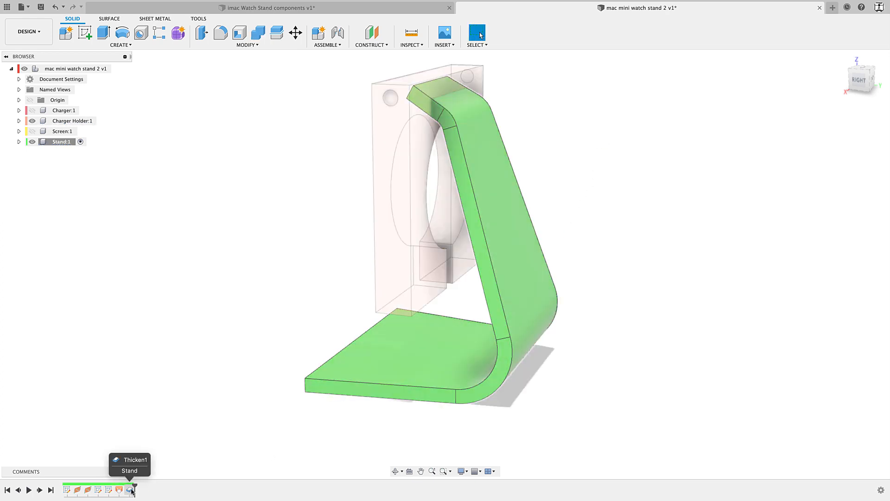
Activate the Charger Holder component and check its stand cut feature without changing the settings
{"action": "left_click", "coordinate": [83, 122]}
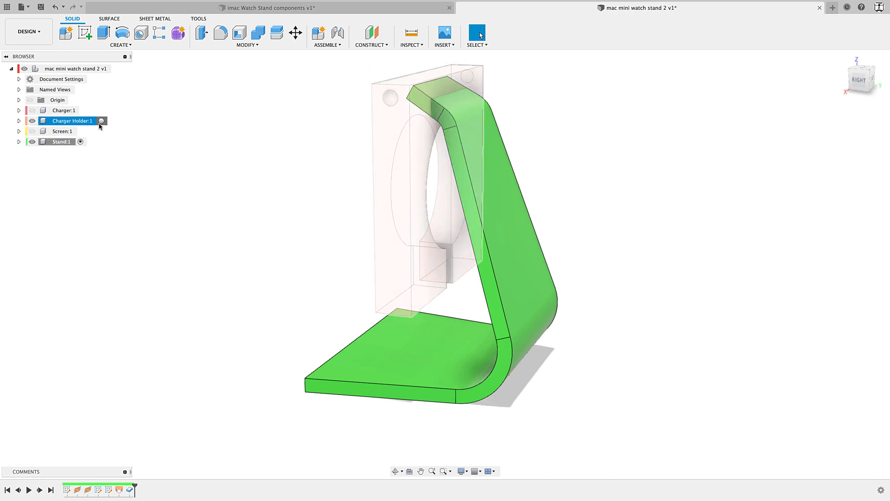
{"action": "left_click", "coordinate": [102, 121]}
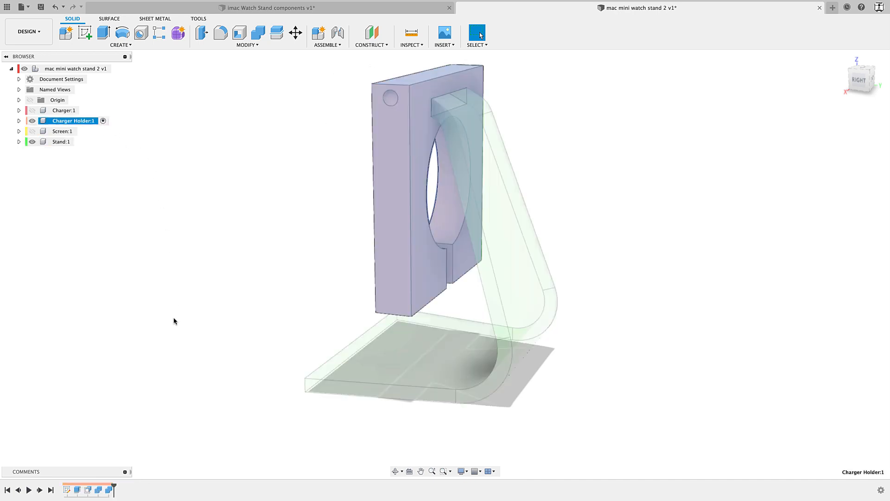
{"action": "double_click", "coordinate": [108, 492]}
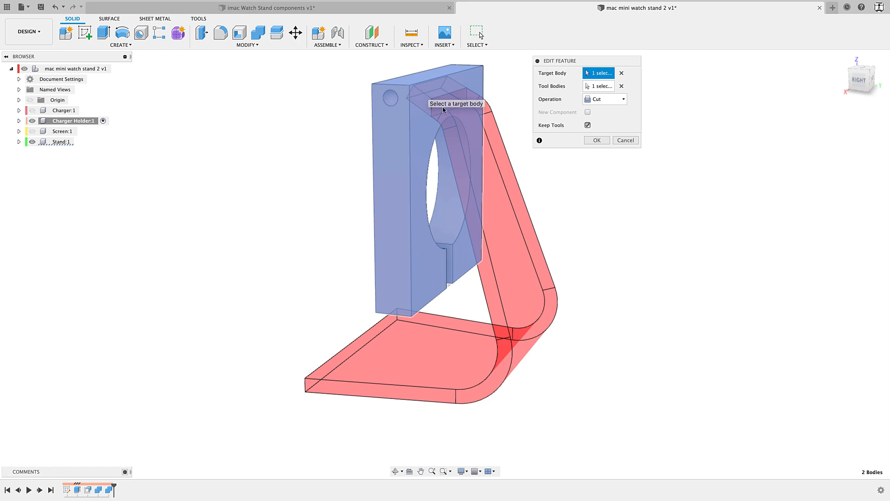
{"action": "key", "text": "Return"}
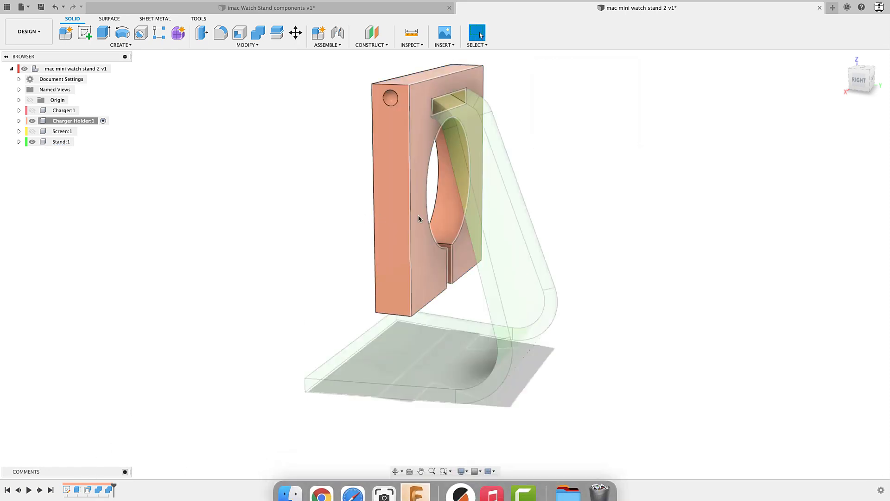
{"action": "left_click", "coordinate": [399, 161]}
{"action": "left_click", "coordinate": [307, 196]}
{"action": "middle_click_drag", "start_coordinate": [307, 219], "coordinate": [260, 255], "text": "shift"}
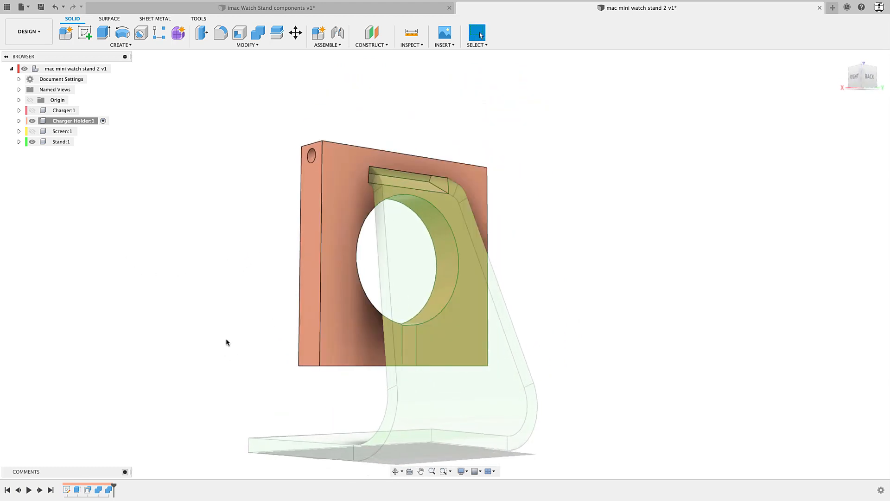
Hide the Stand and offset the upper and lower faces of the Charger Holder's slot by -0.1 mm
{"action": "left_click", "coordinate": [32, 142]}
{"action": "scroll", "coordinate": [421, 154], "scroll_direction": "up", "scroll_amount": 5}
{"action": "middle_click_drag", "start_coordinate": [542, 226], "coordinate": [471, 249], "text": "shift"}
{"action": "scroll", "coordinate": [471, 249], "scroll_direction": "up", "scroll_amount": 3}
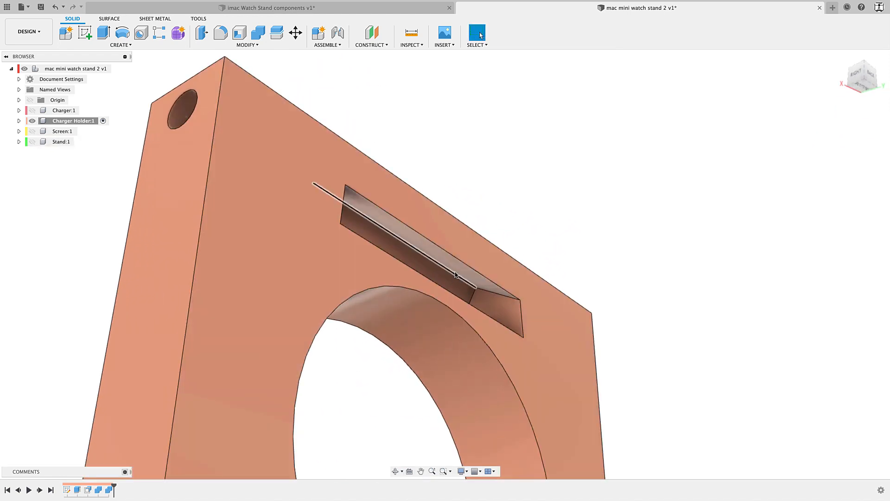
{"action": "left_click", "coordinate": [458, 270]}
{"action": "key", "text": "q"}
{"action": "middle_click_drag", "start_coordinate": [455, 277], "coordinate": [488, 271], "text": "shift"}
{"action": "left_click", "coordinate": [446, 338]}
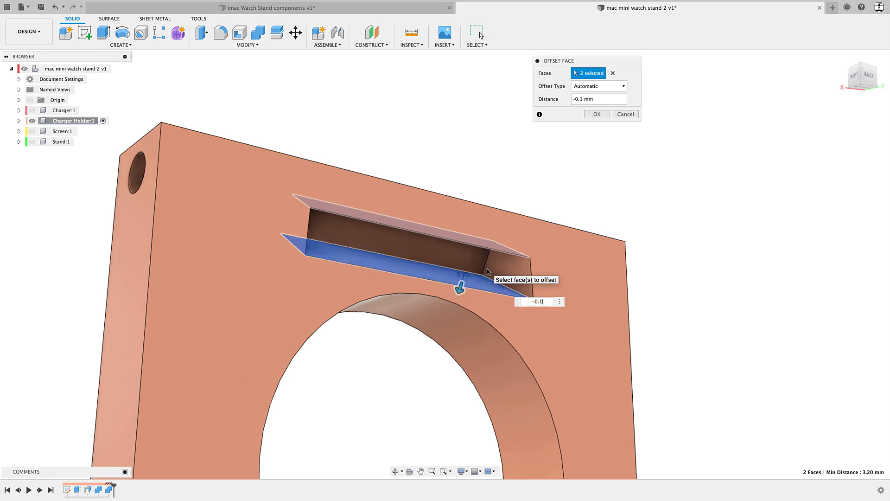
{"action": "key", "text": "Return"}
Offset the two end faces of the Charger Holder's slot by 0.5 mm
{"action": "middle_click_drag", "start_coordinate": [487, 269], "coordinate": [504, 260], "text": "shift"}
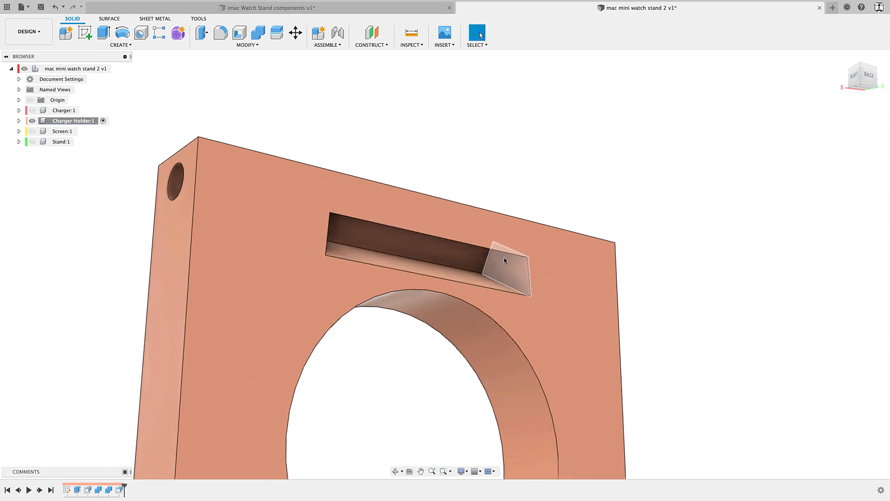
{"action": "key", "text": "q"}
{"action": "left_click", "coordinate": [518, 280]}
{"action": "middle_click_drag", "start_coordinate": [519, 280], "coordinate": [425, 284], "text": "shift"}
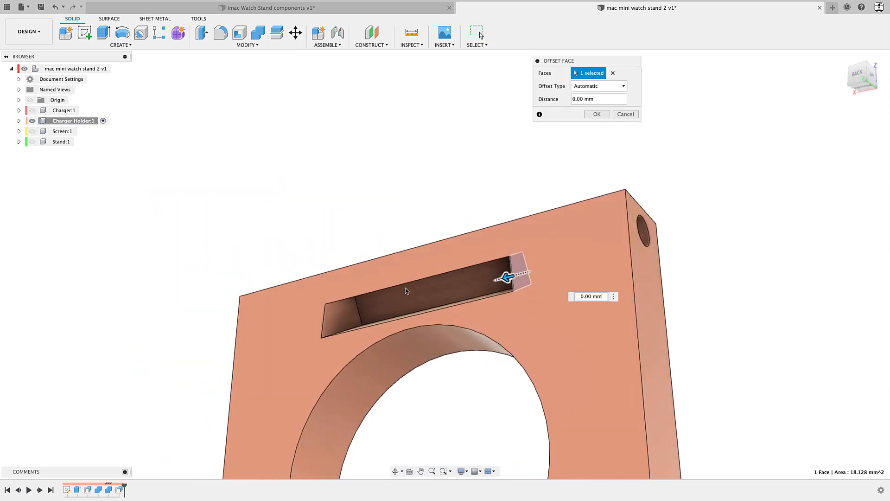
{"action": "left_click", "coordinate": [350, 313]}
{"action": "middle_click_drag", "start_coordinate": [354, 310], "coordinate": [413, 326], "text": "shift"}
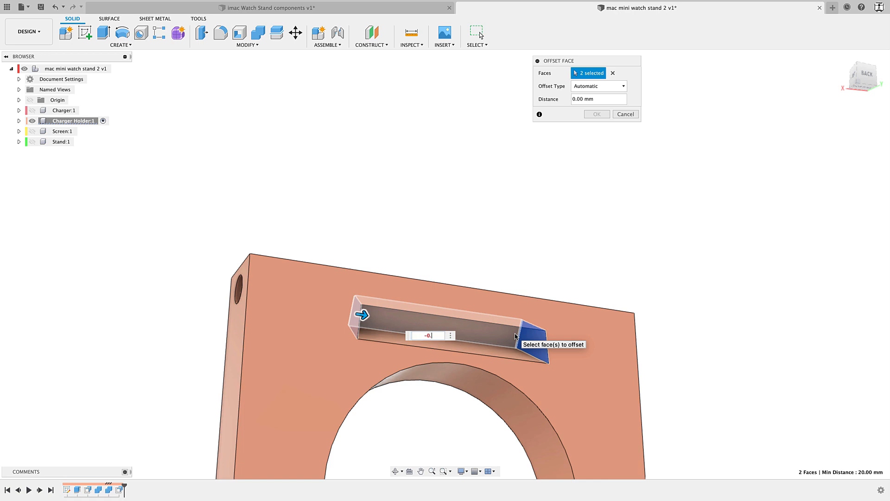
{"action": "key", "text": "Return"}
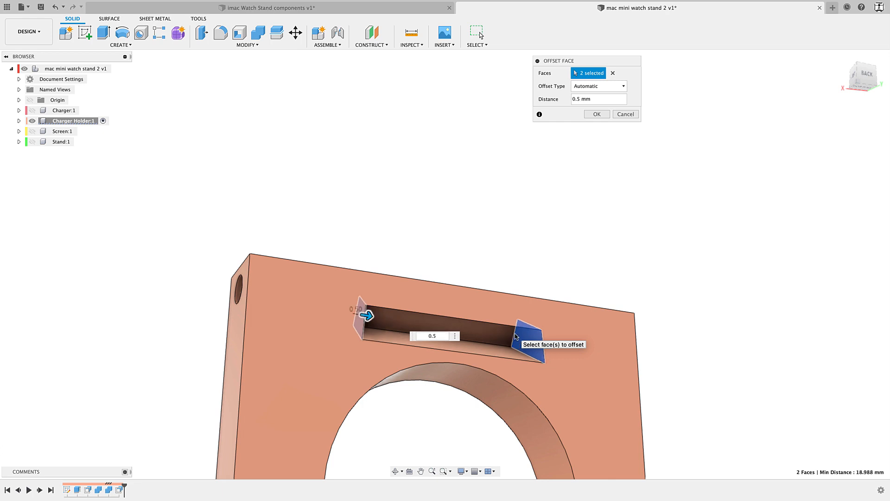
{"action": "key", "text": "Return"}
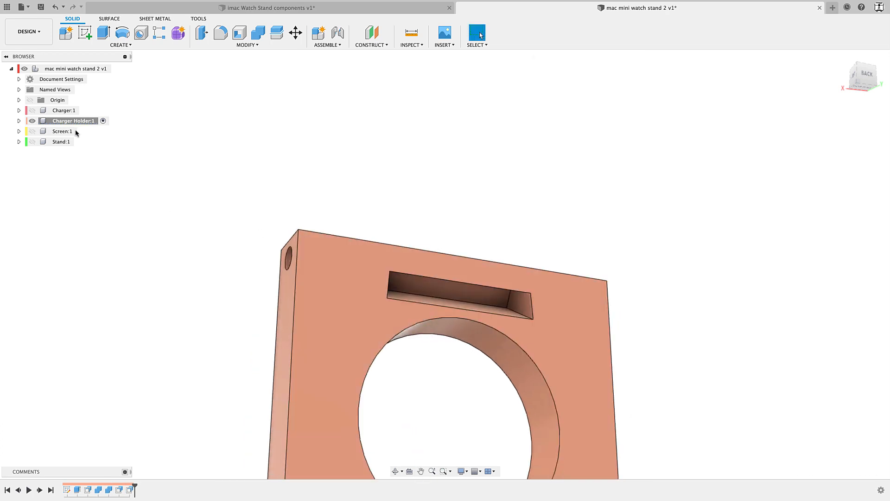
Show the Stand in the Charger Holder's slot again and make the Stand the active component
{"action": "left_click", "coordinate": [32, 141]}
{"action": "middle_click_drag", "start_coordinate": [159, 207], "coordinate": [615, 218], "text": "shift"}
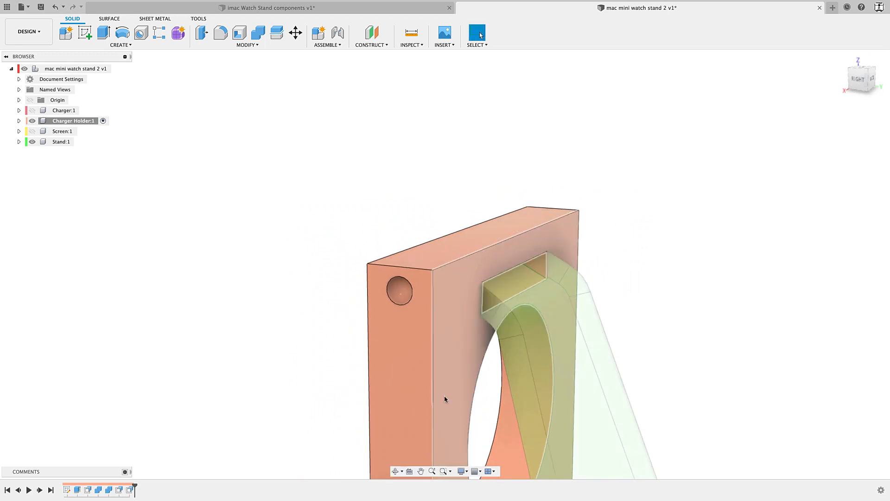
{"action": "scroll", "coordinate": [445, 396], "scroll_direction": "up", "scroll_amount": 5}
{"action": "scroll", "coordinate": [484, 263], "scroll_direction": "down", "scroll_amount": 5}
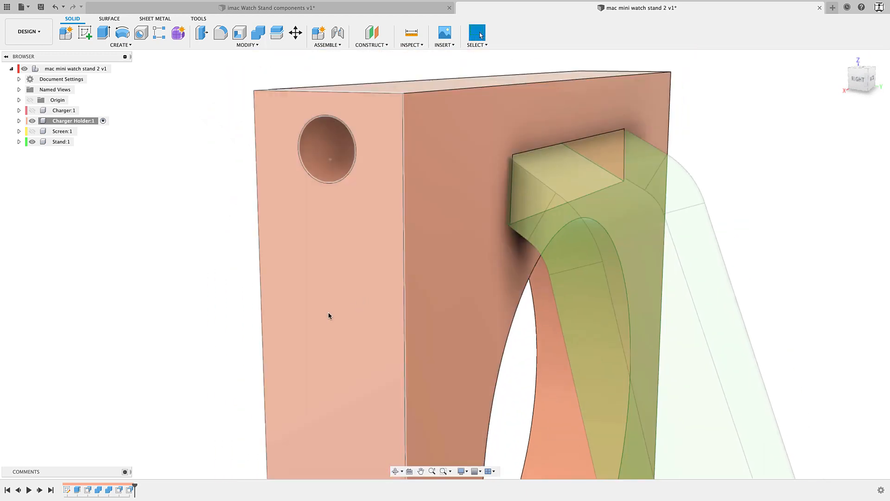
{"action": "middle_click_drag", "start_coordinate": [124, 327], "coordinate": [210, 269], "text": "shift"}
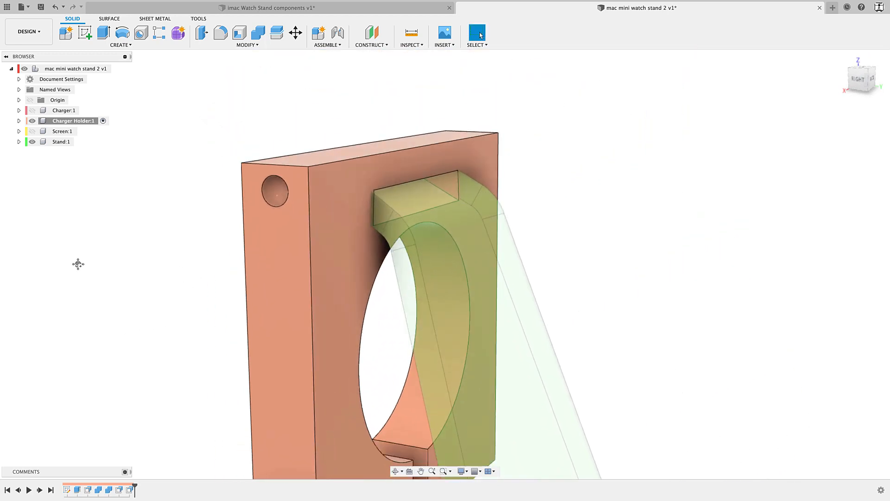
{"action": "middle_click_drag", "start_coordinate": [77, 266], "coordinate": [168, 242]}
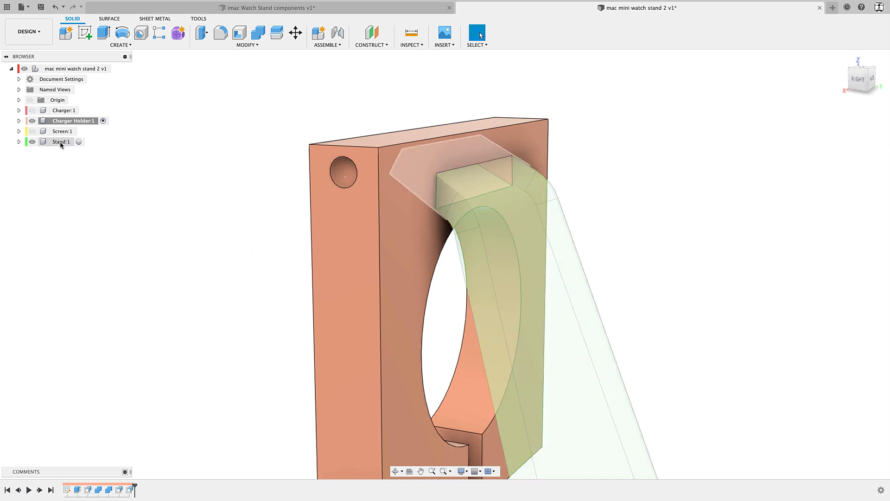
{"action": "left_click", "coordinate": [79, 141]}
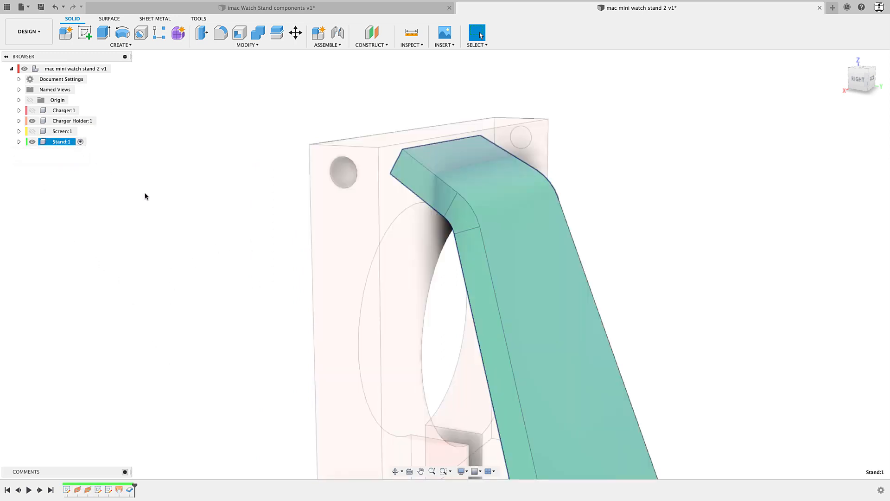
Switch to the imac Watch Stand components design and examine the stand's central slit and round hole
{"action": "left_click", "coordinate": [287, 8]}
{"action": "middle_click_drag", "start_coordinate": [318, 298], "coordinate": [321, 319], "text": "shift"}
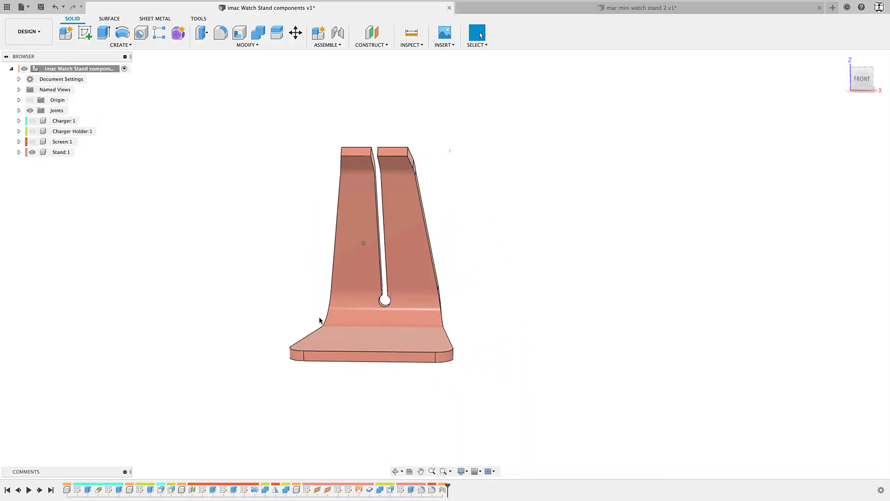
{"action": "middle_click_drag", "start_coordinate": [370, 305], "coordinate": [294, 298], "text": "shift"}
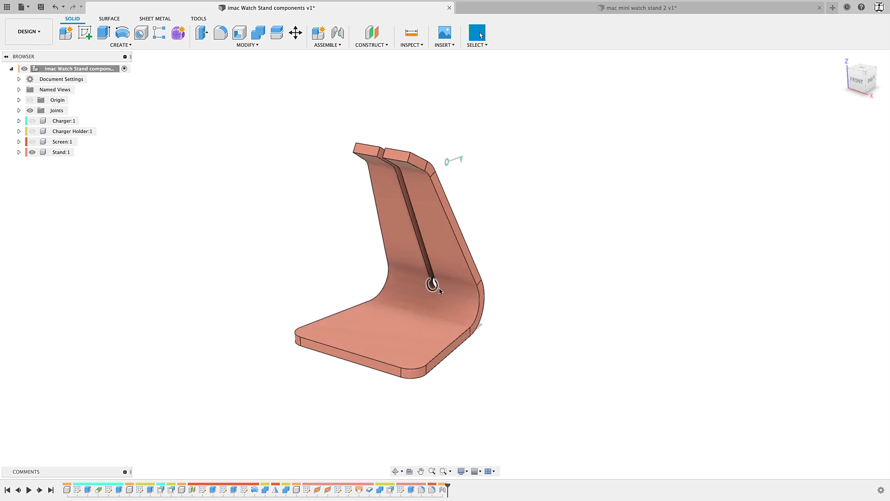
{"action": "mouse_move", "coordinate": [432, 314]}
{"action": "middle_mouse_down", "text": "shift"}
{"action": "mouse_move", "coordinate": [430, 296]}
{"action": "mouse_move", "coordinate": [434, 310]}
{"action": "middle_mouse_up", "text": "shift"}
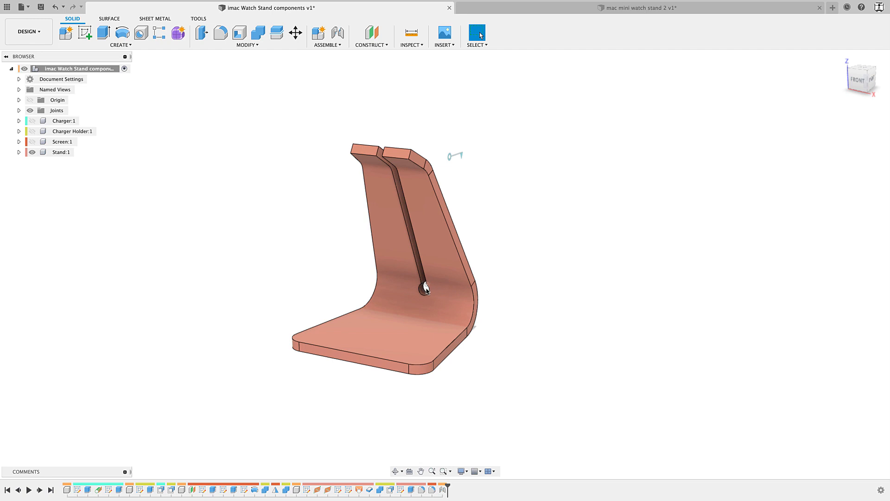
{"action": "middle_click_drag", "start_coordinate": [441, 186], "coordinate": [398, 126], "text": "shift"}
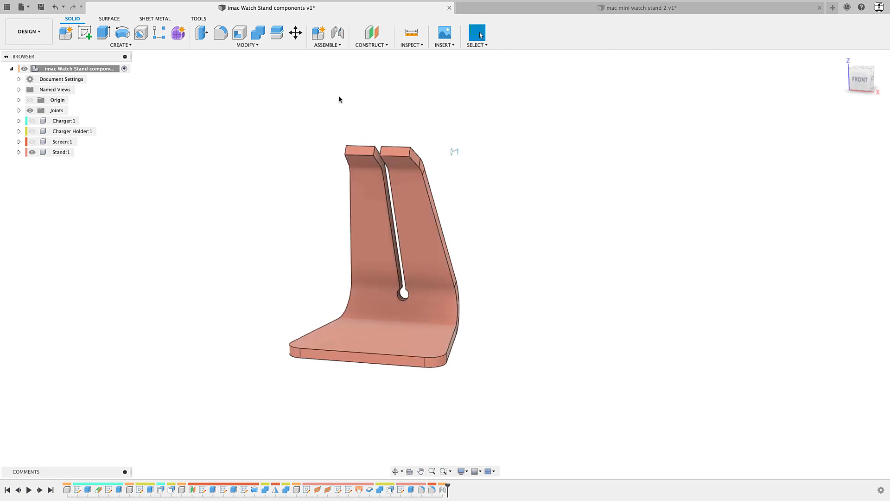
{"action": "middle_click_drag", "start_coordinate": [524, 318], "coordinate": [365, 298], "text": "shift"}
{"action": "scroll", "coordinate": [366, 292], "scroll_direction": "up", "scroll_amount": 3}
{"action": "middle_click_drag", "start_coordinate": [343, 214], "coordinate": [409, 157], "text": "shift"}
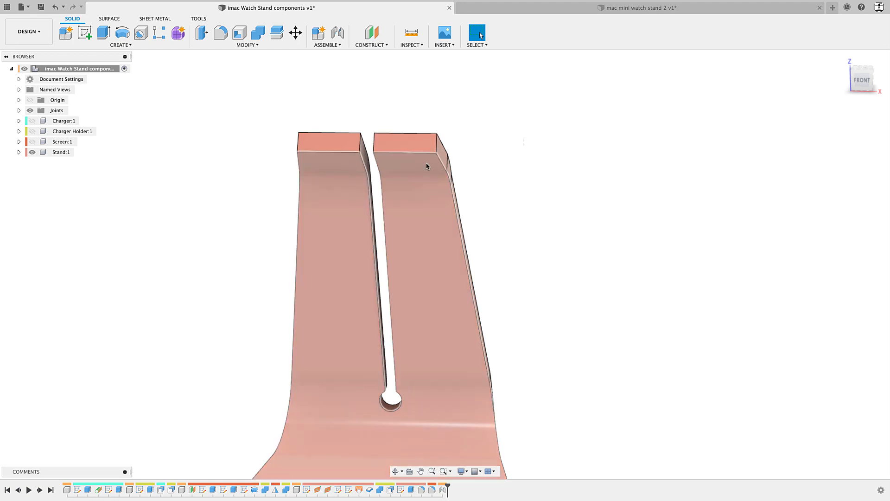
Switch back to the mac mini watch stand 2 design, hide the Stand and make the Charger Holder the active component
{"action": "left_click", "coordinate": [552, 11]}
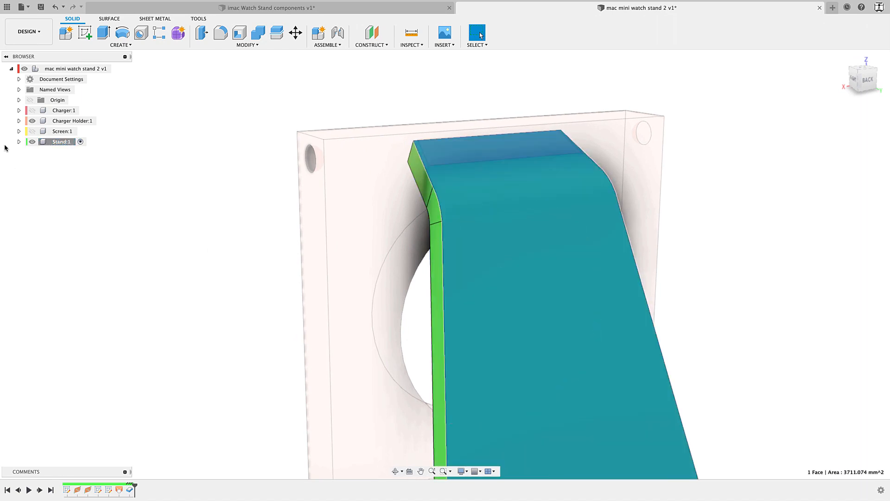
{"action": "left_click", "coordinate": [32, 141]}
{"action": "left_click", "coordinate": [41, 133]}
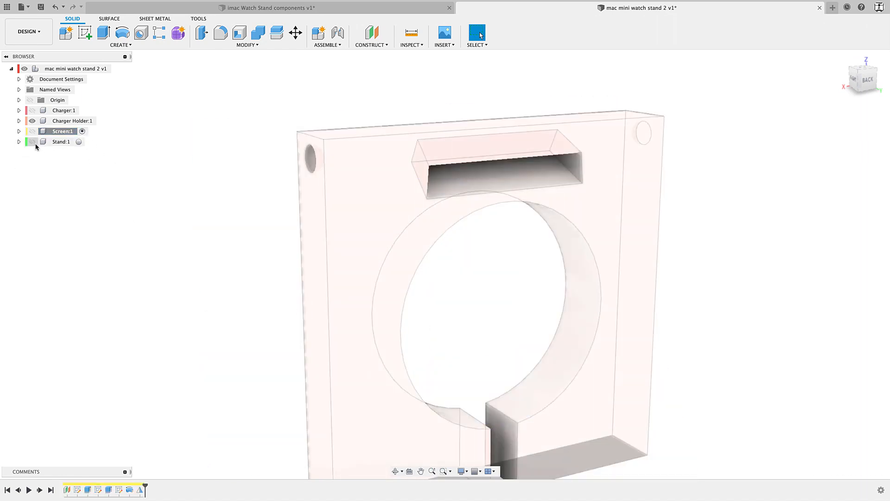
{"action": "left_click", "coordinate": [70, 131]}
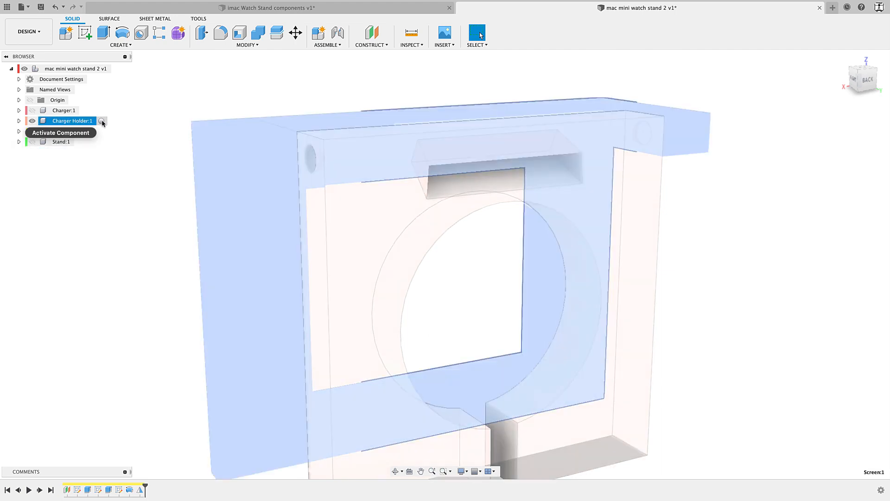
{"action": "left_click", "coordinate": [101, 121]}
Examine the Charger Holder's angled slot from the back and the sides
{"action": "middle_click_drag", "start_coordinate": [200, 300], "coordinate": [253, 253], "text": "shift"}
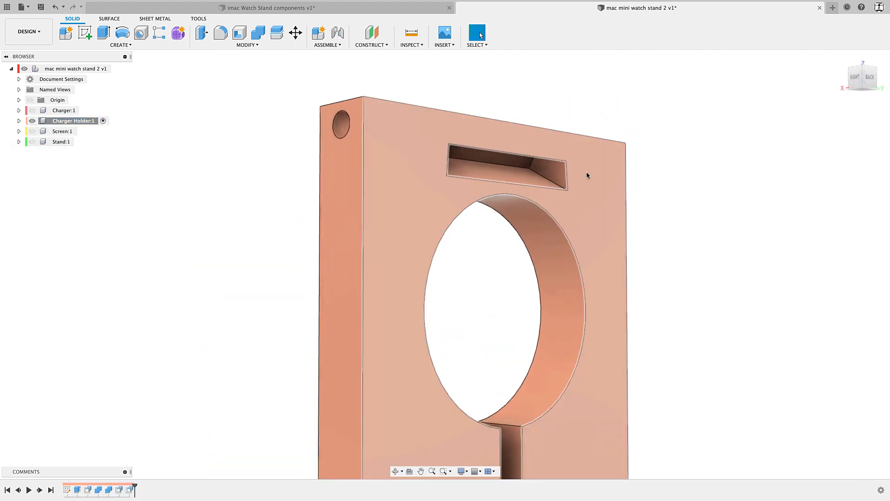
{"action": "scroll", "coordinate": [575, 174], "scroll_direction": "up", "scroll_amount": 2}
{"action": "middle_click_drag", "start_coordinate": [492, 174], "coordinate": [547, 191], "text": "shift"}
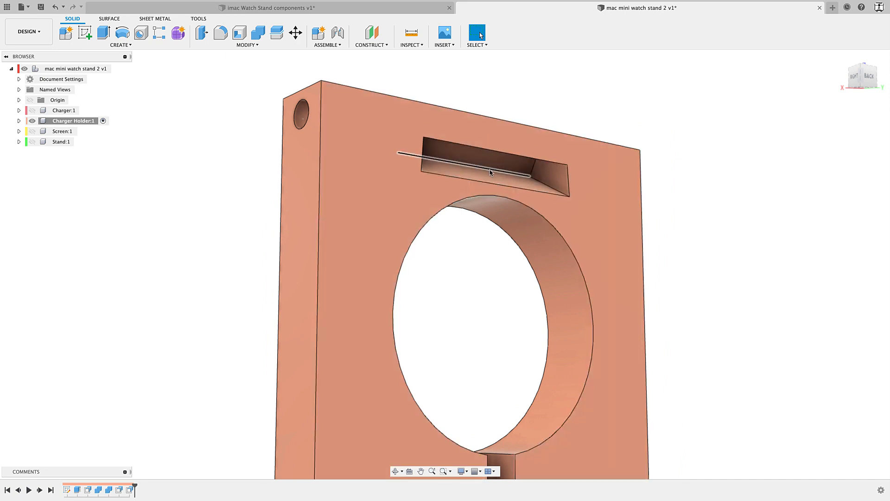
{"action": "middle_click_drag", "start_coordinate": [550, 176], "coordinate": [431, 183], "text": "shift"}
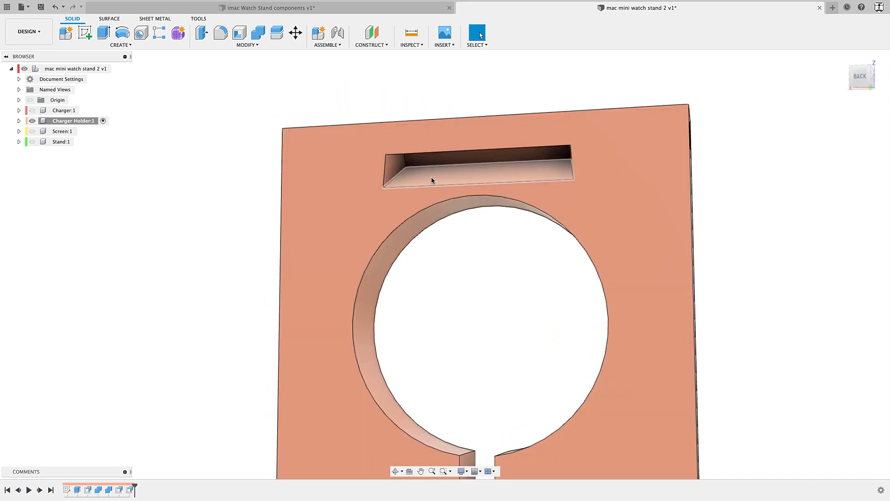
{"action": "scroll", "coordinate": [198, 260], "scroll_direction": "down", "scroll_amount": 4}
{"action": "middle_click_drag", "start_coordinate": [193, 284], "coordinate": [360, 241], "text": "shift"}
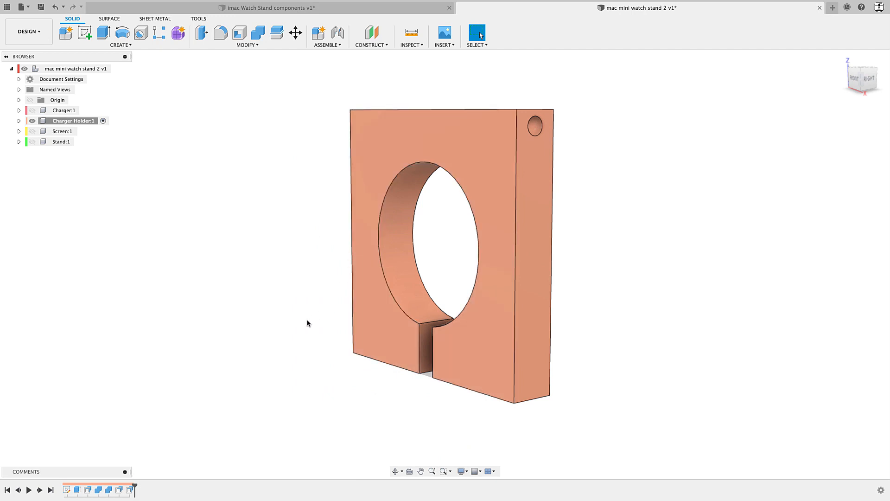
Make the Stand the active component and show it on its own with the Charger Holder hidden
{"action": "left_click", "coordinate": [54, 141]}
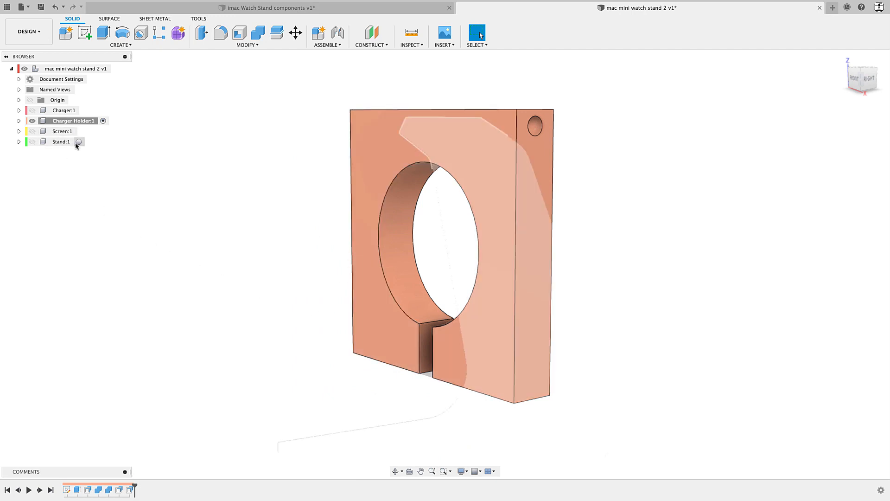
{"action": "left_click", "coordinate": [79, 141]}
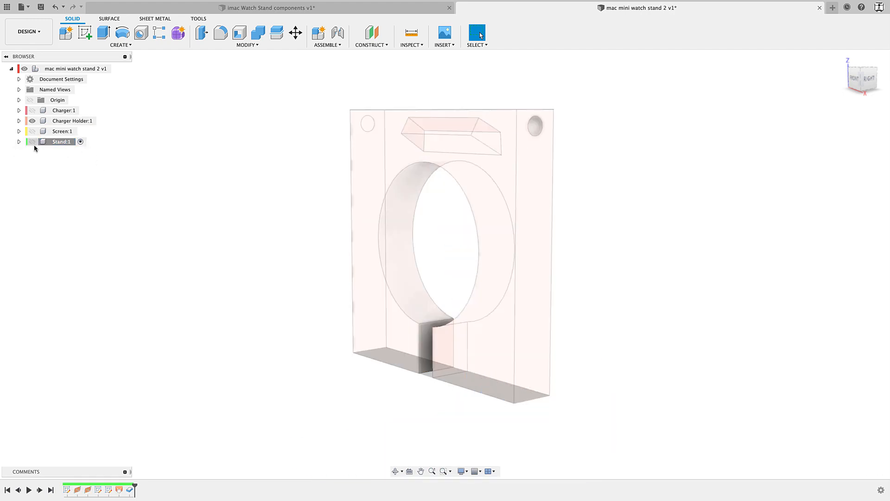
{"action": "left_click", "coordinate": [32, 141]}
{"action": "scroll", "coordinate": [180, 263], "scroll_direction": "up", "scroll_amount": 3}
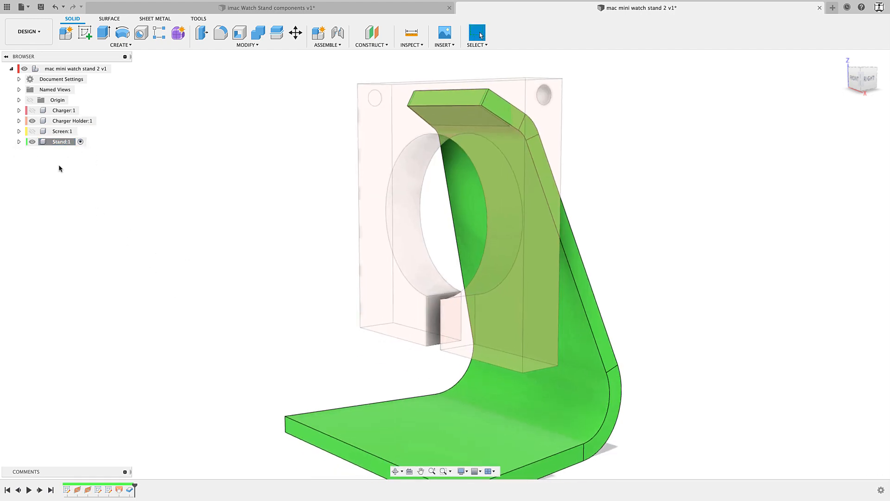
{"action": "left_click", "coordinate": [33, 124]}
{"action": "left_click", "coordinate": [32, 123]}
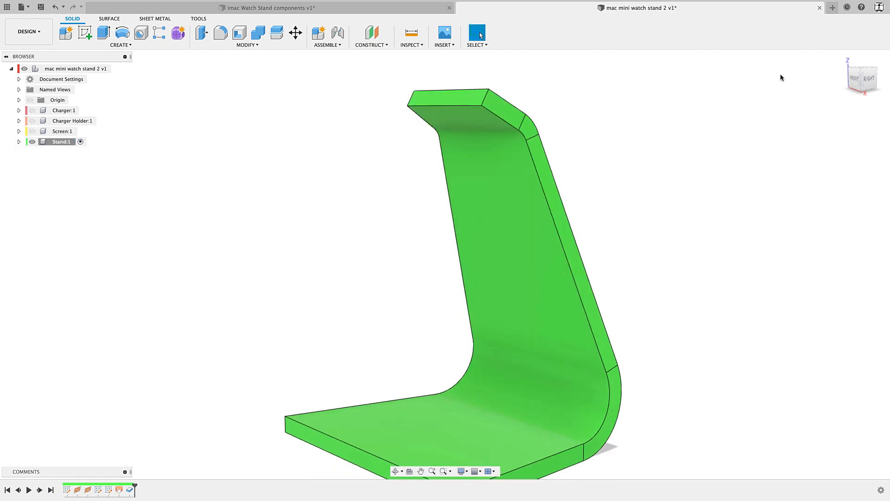
Start a sketch on the front origin plane and draw a 4 mm diameter circle beside the Stand
{"action": "left_click", "coordinate": [855, 80]}
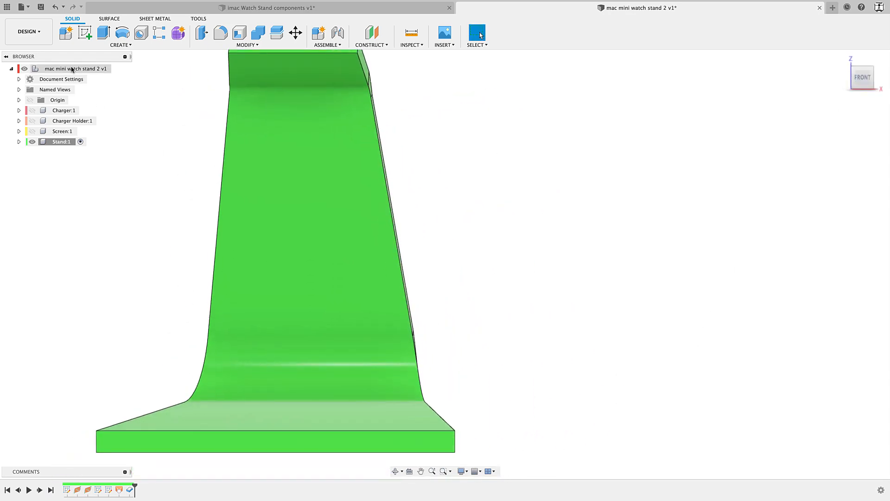
{"action": "left_click", "coordinate": [84, 34]}
{"action": "scroll", "coordinate": [272, 250], "scroll_direction": "down", "scroll_amount": 3}
{"action": "middle_click_drag", "start_coordinate": [273, 251], "coordinate": [338, 230]}
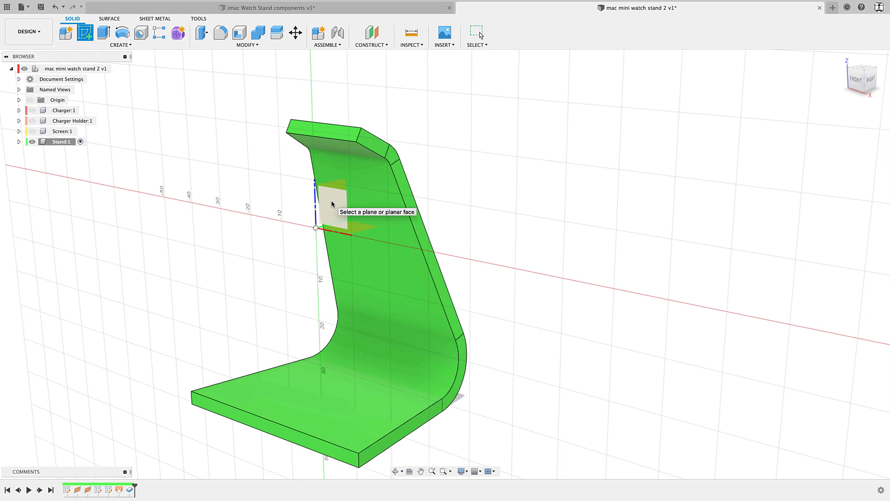
{"action": "left_click", "coordinate": [331, 199]}
{"action": "key", "text": "c"}
{"action": "left_click", "coordinate": [605, 272]}
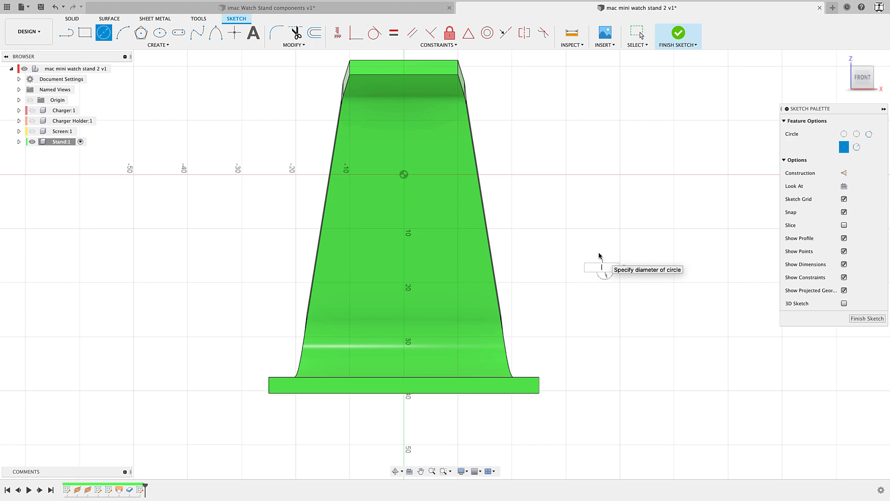
{"action": "type", "text": "4"}
{"action": "key", "text": "Return"}
{"action": "key", "text": "Escape"}
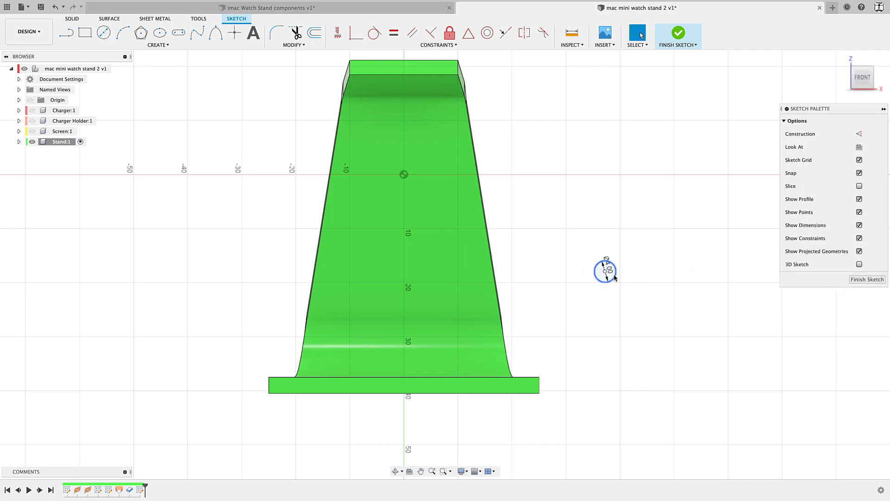
Move the circle onto the Stand and constrain its centre vertically in line with the sketch origin
{"action": "left_click_drag", "start_coordinate": [605, 273], "coordinate": [429, 314]}
{"action": "scroll", "coordinate": [430, 304], "scroll_direction": "up", "scroll_amount": 3}
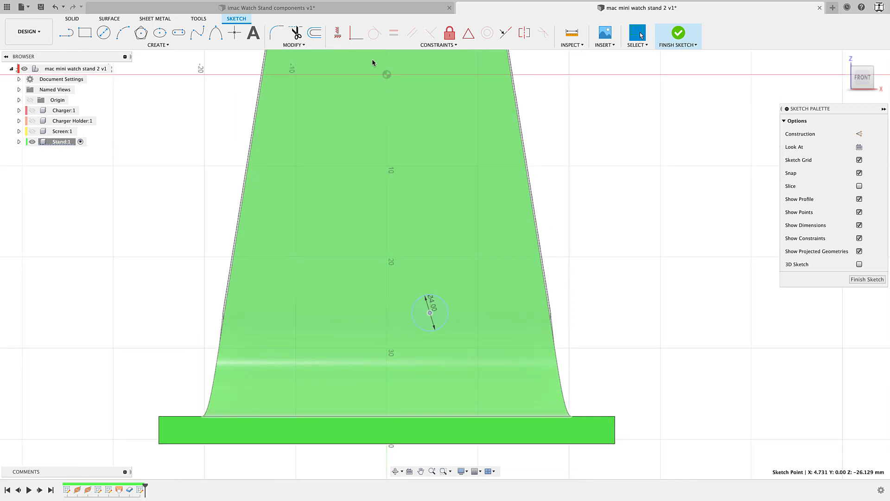
{"action": "left_click", "coordinate": [337, 32]}
{"action": "left_click", "coordinate": [430, 313]}
{"action": "left_click", "coordinate": [387, 75]}
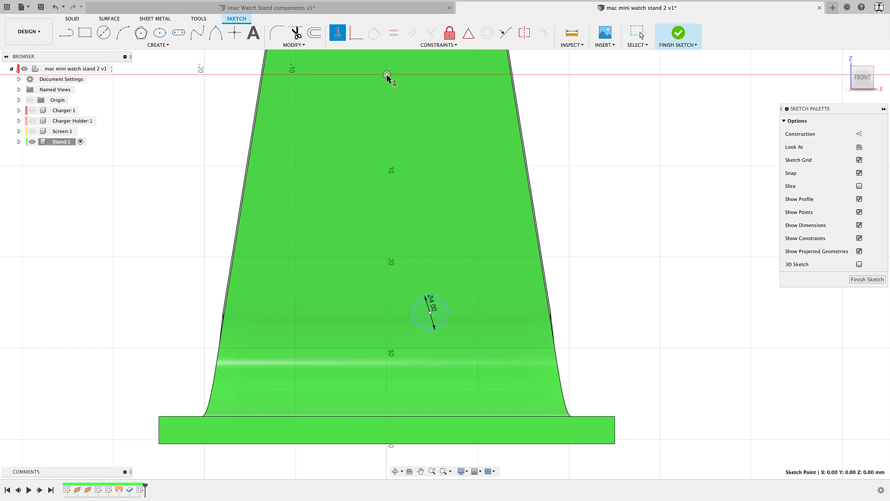
{"action": "left_click", "coordinate": [430, 313]}
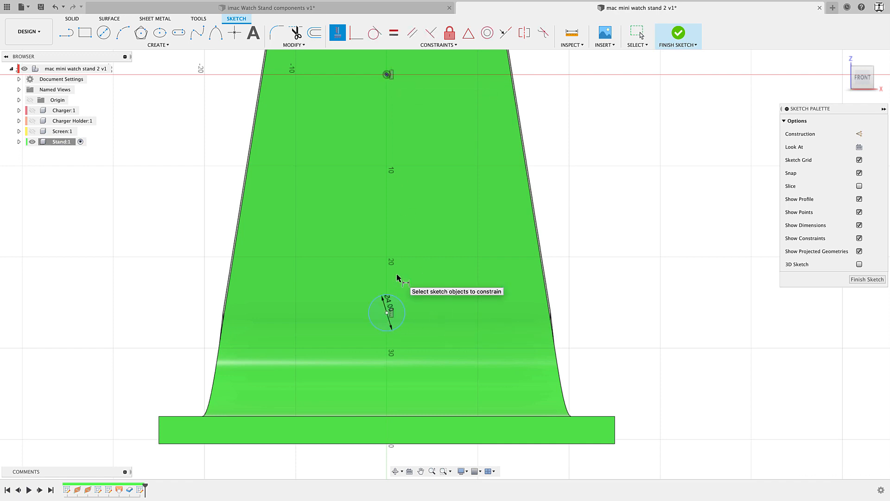
Dimension the circle's centre 30 mm below the sketch origin and place that dimension within the Stand's outline
{"action": "left_click", "coordinate": [386, 313]}
{"action": "left_click", "coordinate": [387, 75]}
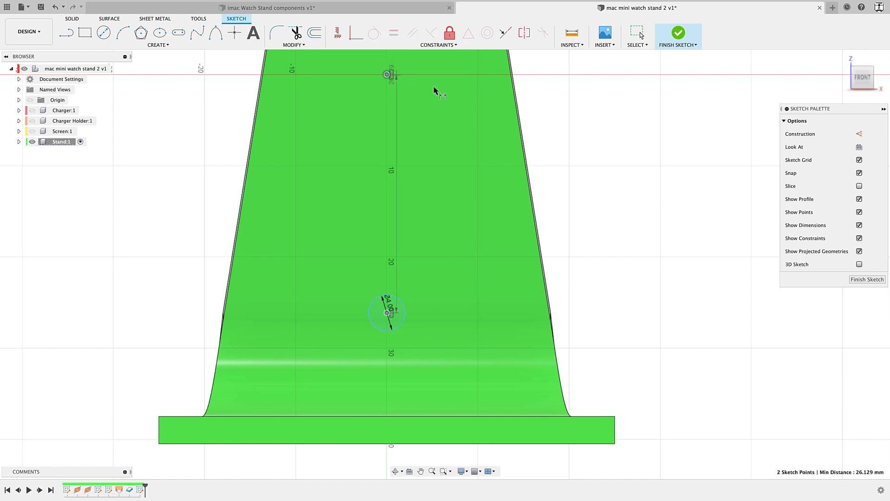
{"action": "left_click", "coordinate": [605, 138]}
{"action": "type", "text": "30"}
{"action": "key", "text": "Return"}
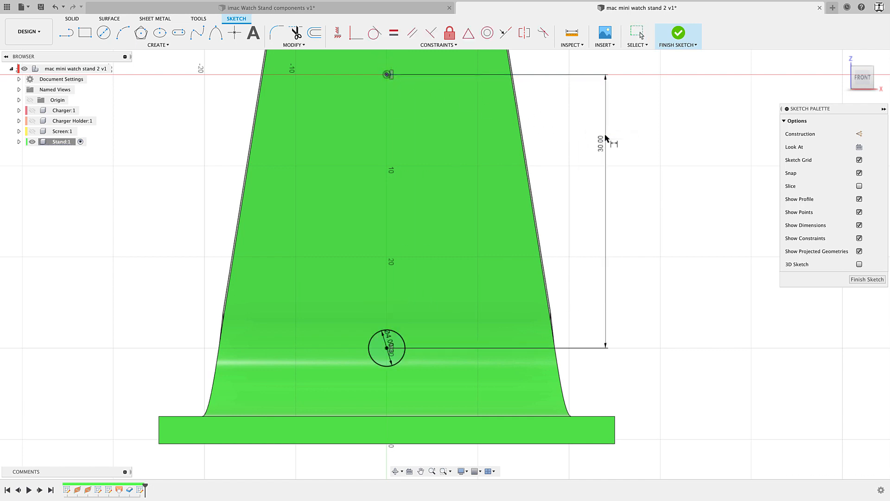
{"action": "middle_click_drag", "start_coordinate": [387, 90], "coordinate": [391, 110]}
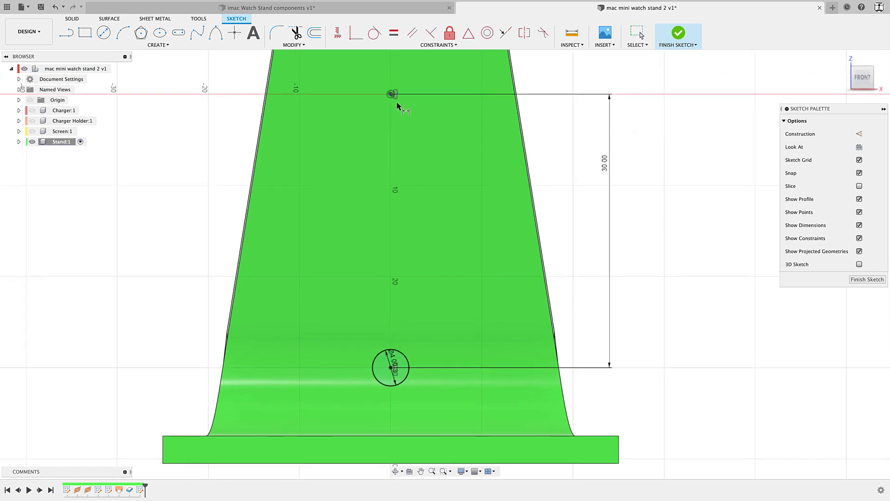
{"action": "scroll", "coordinate": [395, 106], "scroll_direction": "down", "scroll_amount": 3}
{"action": "mouse_move", "coordinate": [596, 220]}
{"action": "middle_mouse_down"}
{"action": "mouse_move", "coordinate": [594, 241]}
{"action": "mouse_move", "coordinate": [559, 287]}
{"action": "middle_mouse_up"}
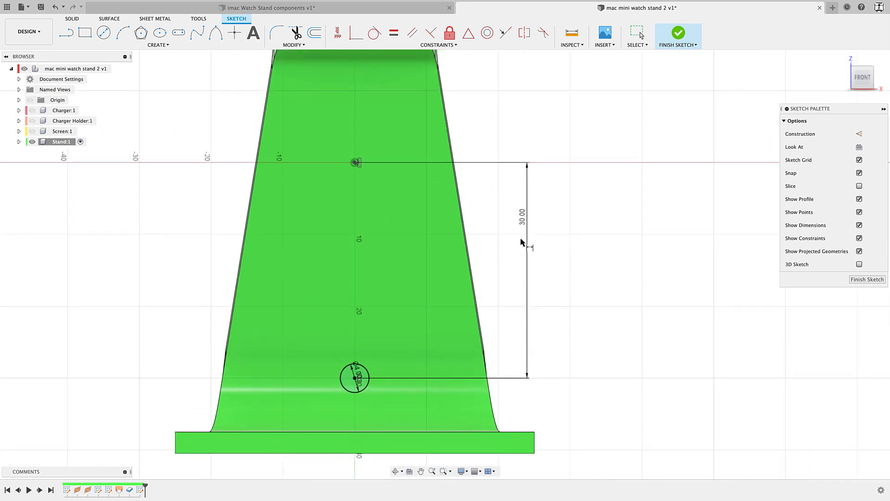
{"action": "mouse_move", "coordinate": [523, 232]}
{"action": "left_mouse_down"}
{"action": "mouse_move", "coordinate": [297, 232]}
{"action": "mouse_move", "coordinate": [307, 232]}
{"action": "left_mouse_up"}
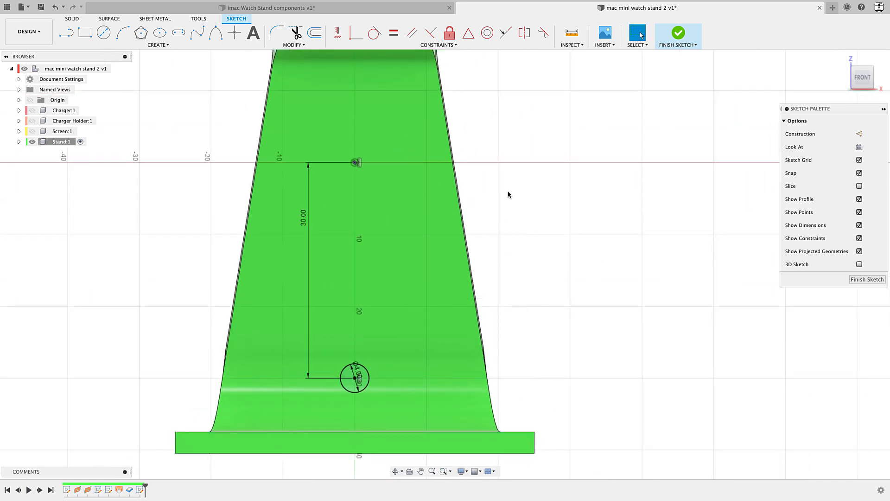
Draw an upright 3 mm by 55 mm rectangle beside the Stand and change its width to 2 mm
{"action": "key", "text": "r"}
{"action": "left_click", "coordinate": [601, 99]}
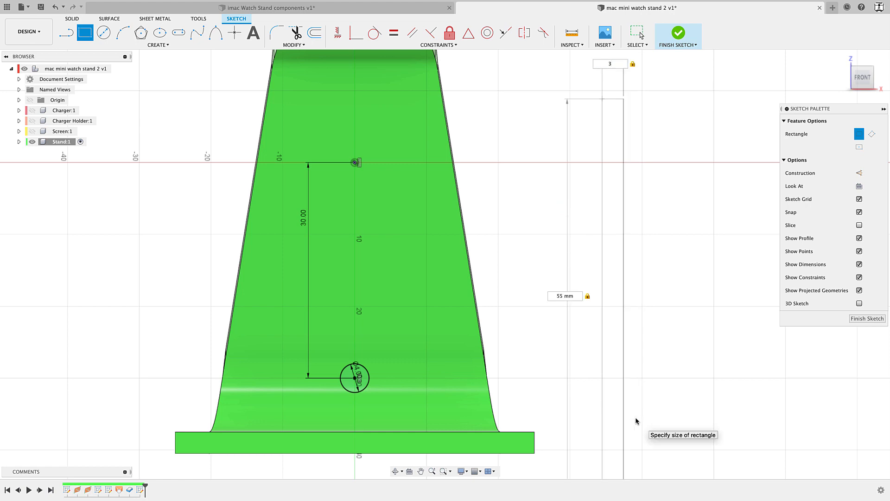
{"action": "key", "text": "Return"}
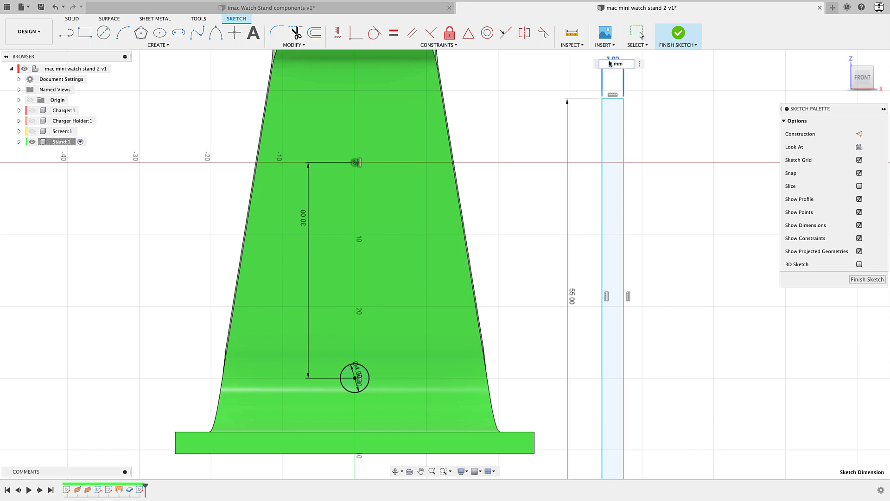
{"action": "key", "text": "Return"}
{"action": "scroll", "coordinate": [578, 239], "scroll_direction": "down", "scroll_amount": 3}
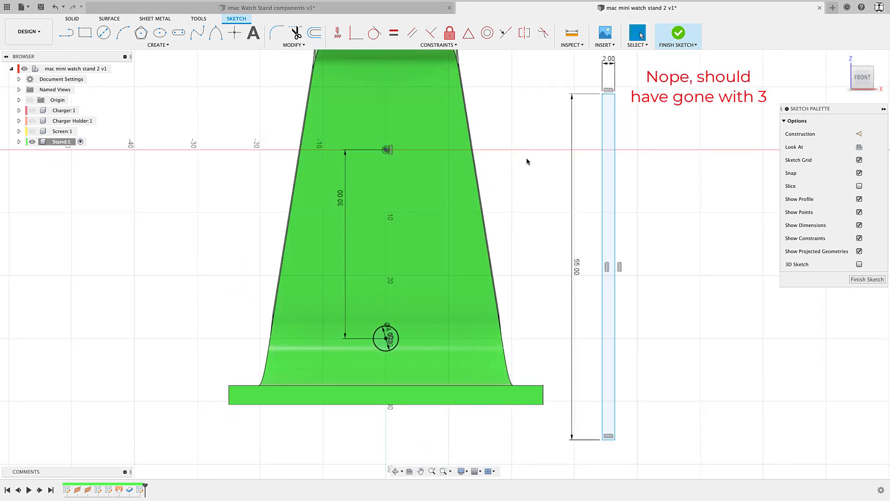
Constrain the midpoint of the rectangle's lower edge to the circle's centre and finish the sketch
{"action": "left_click", "coordinate": [469, 33]}
{"action": "left_click", "coordinate": [608, 443]}
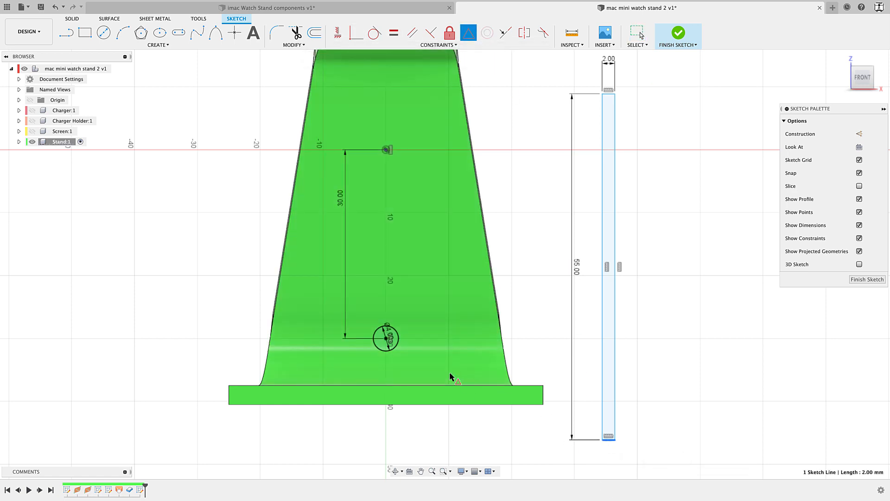
{"action": "left_click", "coordinate": [386, 338]}
{"action": "middle_click_drag", "start_coordinate": [388, 344], "coordinate": [352, 441]}
{"action": "left_click", "coordinate": [675, 46]}
Extrude the three circle and rectangle profiles as a cut through the Stand's upright with the extent set to All
{"action": "scroll", "coordinate": [331, 368], "scroll_direction": "up", "scroll_amount": 5}
{"action": "key", "text": "e"}
{"action": "scroll", "coordinate": [292, 389], "scroll_direction": "up", "scroll_amount": 3}
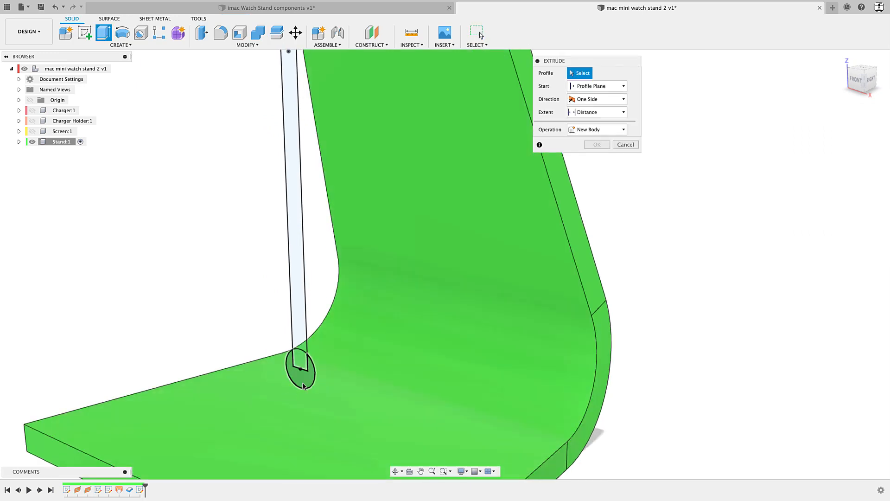
{"action": "left_click", "coordinate": [304, 386]}
{"action": "left_click", "coordinate": [299, 321]}
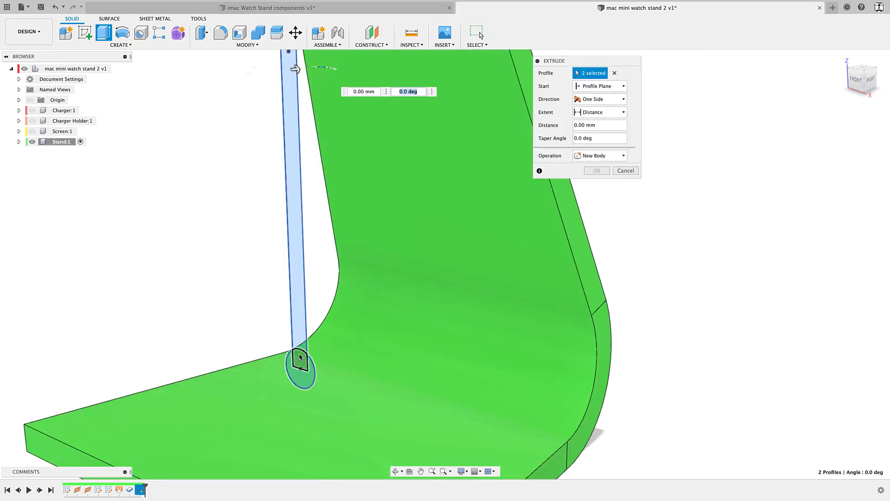
{"action": "left_click", "coordinate": [299, 360]}
{"action": "scroll", "coordinate": [291, 292], "scroll_direction": "down", "scroll_amount": 5}
{"action": "left_click_drag", "start_coordinate": [302, 328], "coordinate": [434, 280]}
{"action": "middle_click_drag", "start_coordinate": [568, 300], "coordinate": [516, 245]}
{"action": "scroll", "coordinate": [551, 339], "scroll_direction": "down", "scroll_amount": 3}
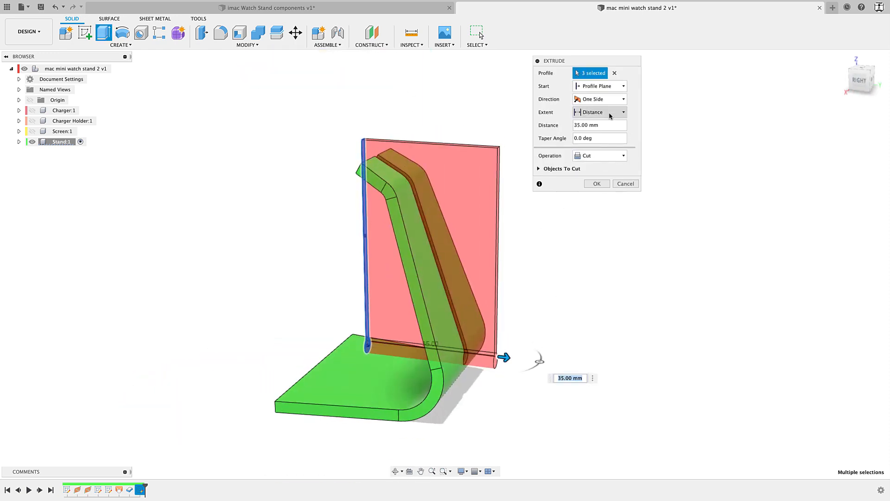
{"action": "left_click", "coordinate": [610, 114]}
{"action": "left_click", "coordinate": [597, 142]}
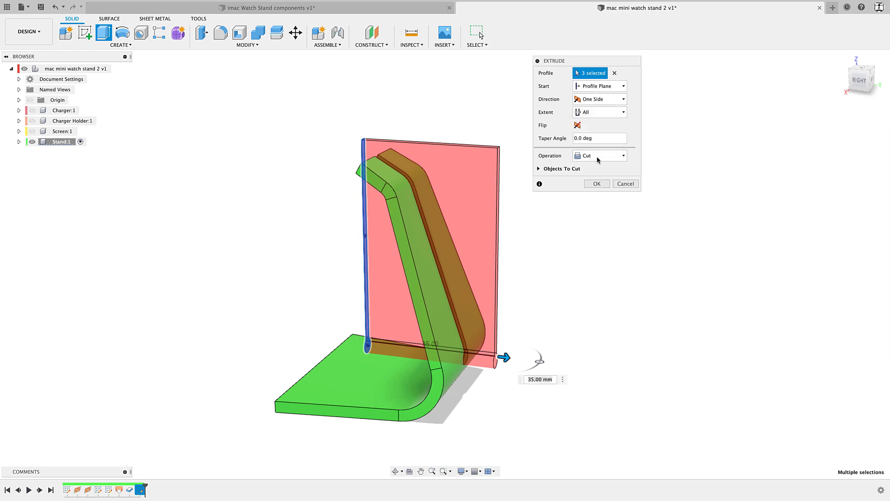
{"action": "left_click", "coordinate": [597, 184]}
Examine the central slit in the Stand's upper end from the front and the side
{"action": "middle_click_drag", "start_coordinate": [578, 356], "coordinate": [640, 354], "text": "shift"}
{"action": "scroll", "coordinate": [395, 165], "scroll_direction": "up", "scroll_amount": 5}
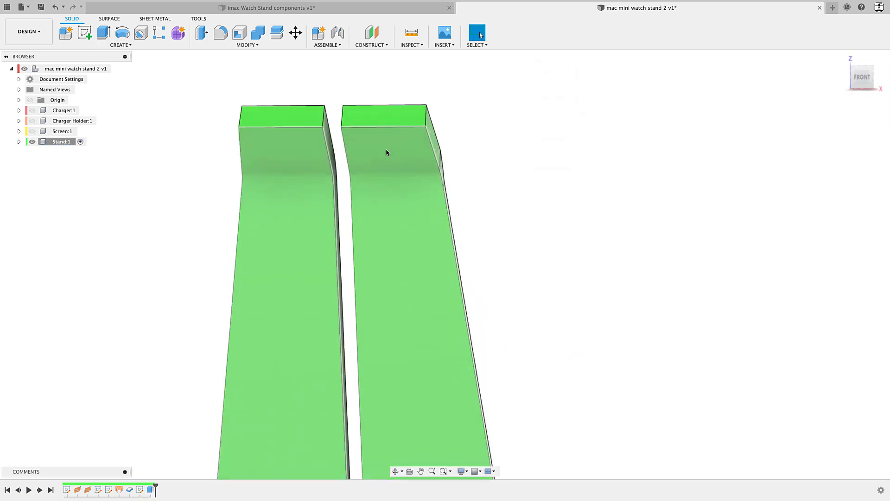
{"action": "middle_click_drag", "start_coordinate": [390, 177], "coordinate": [456, 259], "text": "shift"}
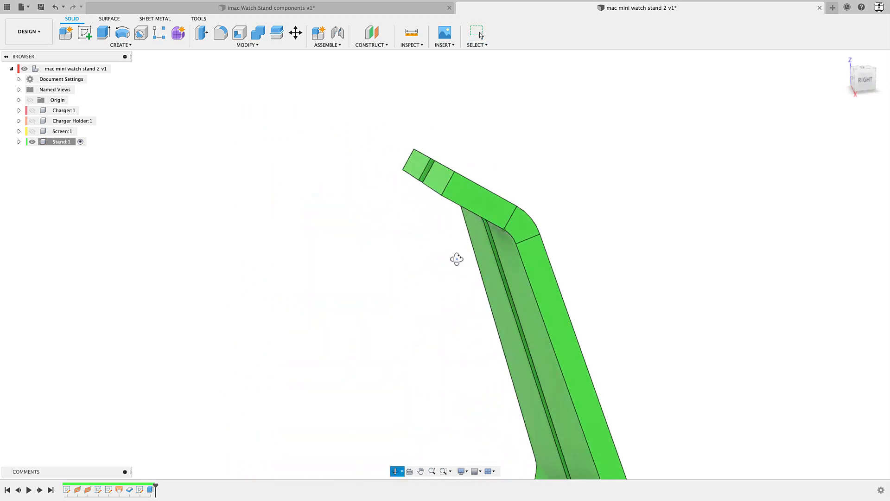
{"action": "scroll", "coordinate": [374, 233], "scroll_direction": "down", "scroll_amount": 8}
Fillet the two vertical corner edges at the front of the Stand's base
{"action": "middle_click_drag", "start_coordinate": [285, 298], "coordinate": [438, 242], "text": "shift"}
{"action": "middle_click_drag", "start_coordinate": [468, 298], "coordinate": [519, 299], "text": "shift"}
{"action": "scroll", "coordinate": [476, 309], "scroll_direction": "up", "scroll_amount": 1}
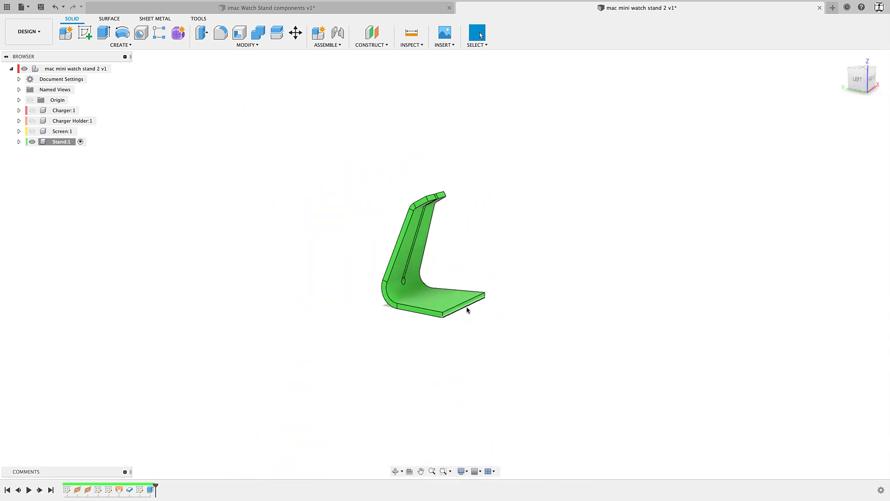
{"action": "scroll", "coordinate": [427, 317], "scroll_direction": "up", "scroll_amount": 4}
{"action": "scroll", "coordinate": [427, 317], "scroll_direction": "up", "scroll_amount": 3}
{"action": "key", "text": "f"}
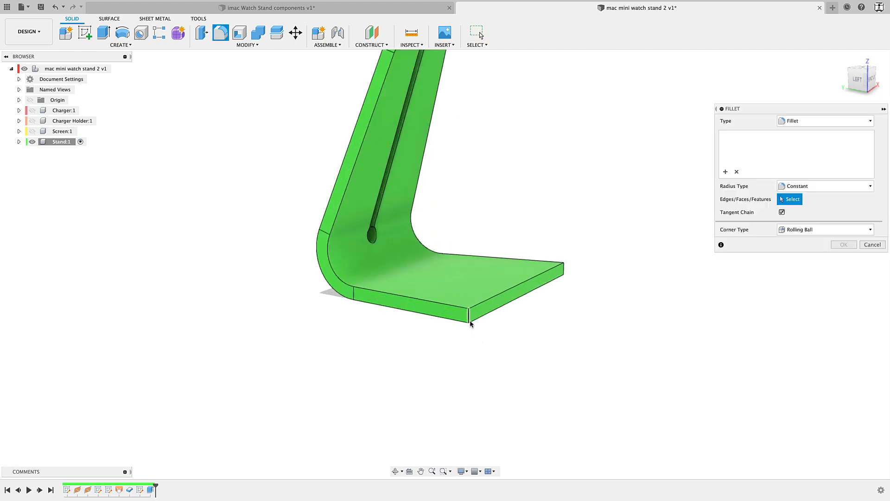
{"action": "left_click", "coordinate": [470, 324]}
{"action": "middle_click_drag", "start_coordinate": [470, 323], "coordinate": [445, 338], "text": "shift"}
{"action": "left_click", "coordinate": [451, 325]}
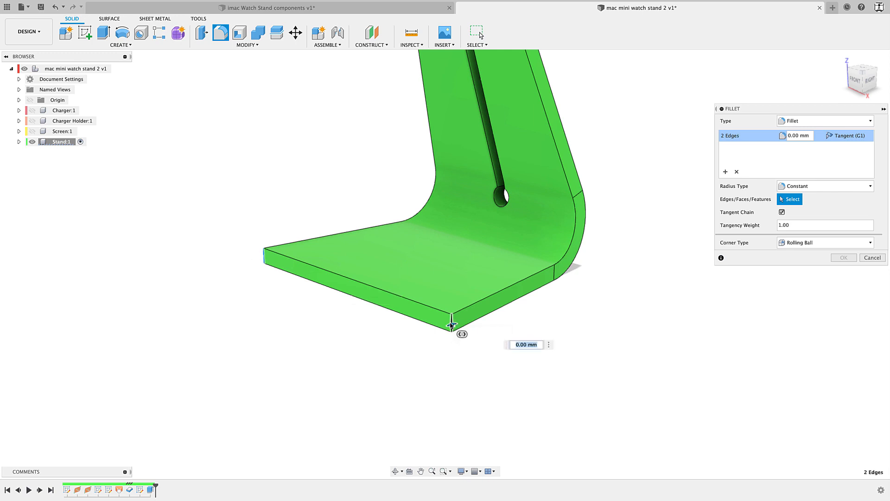
{"action": "key", "text": "Return"}
{"action": "scroll", "coordinate": [523, 354], "scroll_direction": "down", "scroll_amount": 3}
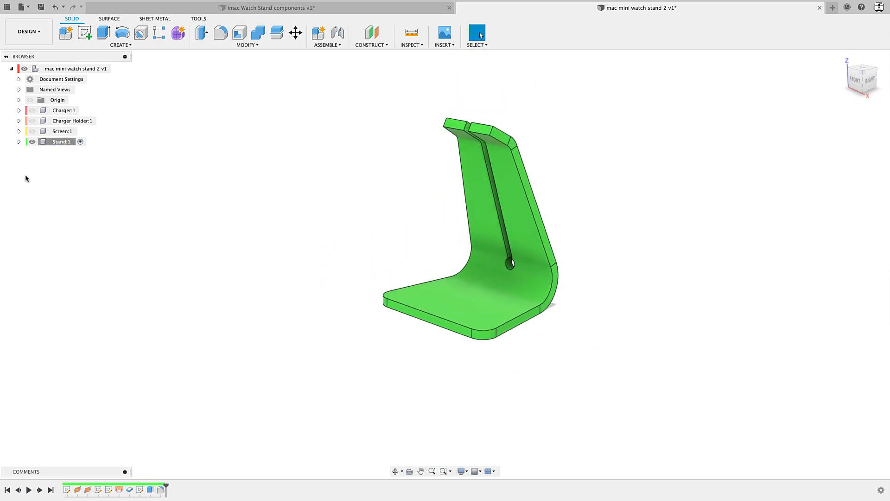
Show and activate the Screen component with the Charger Holder hidden, and start a fillet on it
{"action": "left_click", "coordinate": [32, 121]}
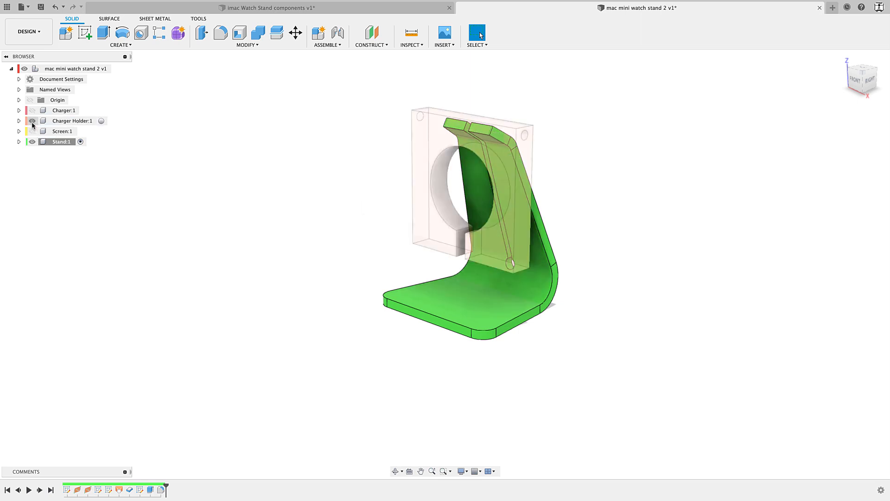
{"action": "left_click", "coordinate": [102, 121]}
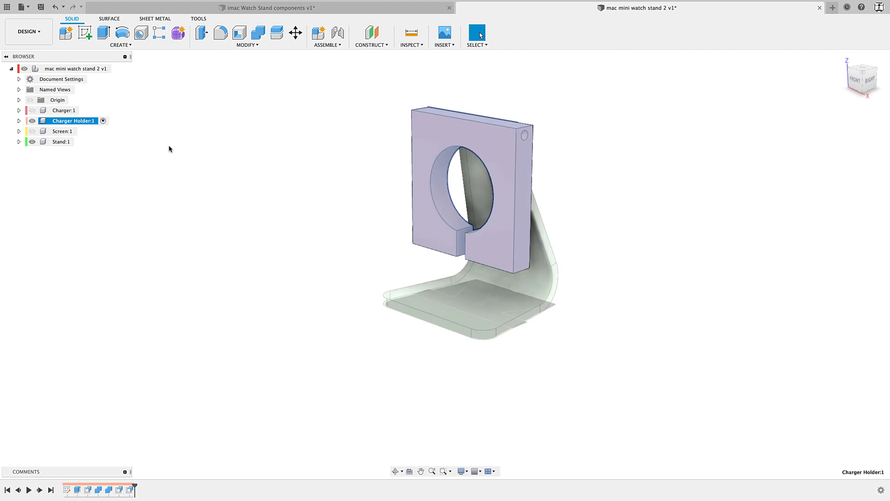
{"action": "left_click", "coordinate": [32, 121]}
{"action": "left_click", "coordinate": [32, 131]}
{"action": "left_click", "coordinate": [82, 131]}
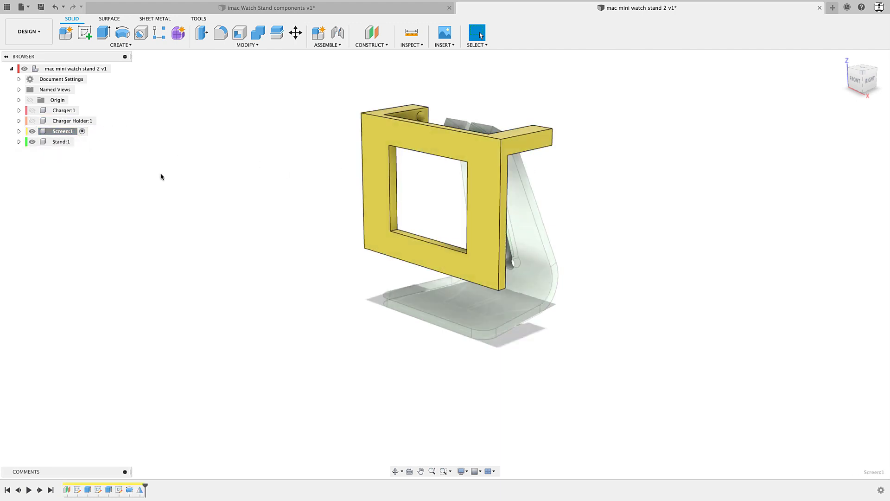
{"action": "middle_click_drag", "start_coordinate": [259, 354], "coordinate": [368, 230], "text": "shift"}
{"action": "key", "text": "f"}
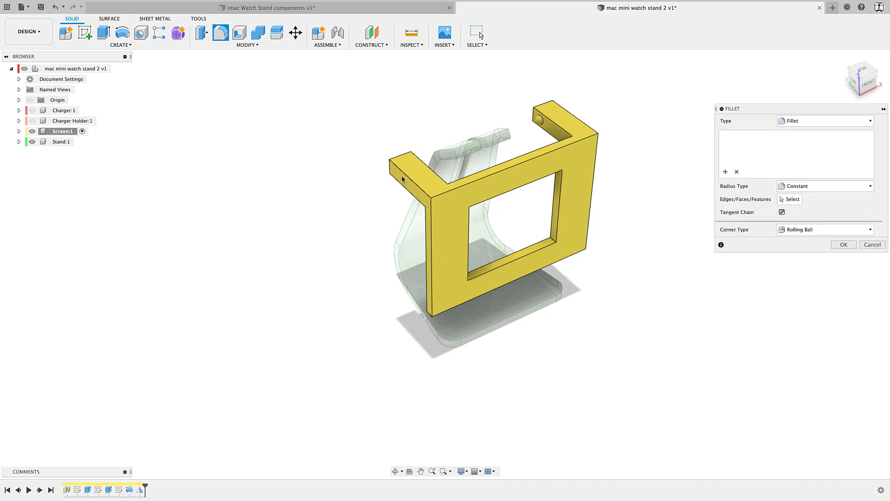
{"action": "left_click", "coordinate": [403, 178]}
{"action": "middle_click_drag", "start_coordinate": [404, 177], "coordinate": [502, 177], "text": "shift"}
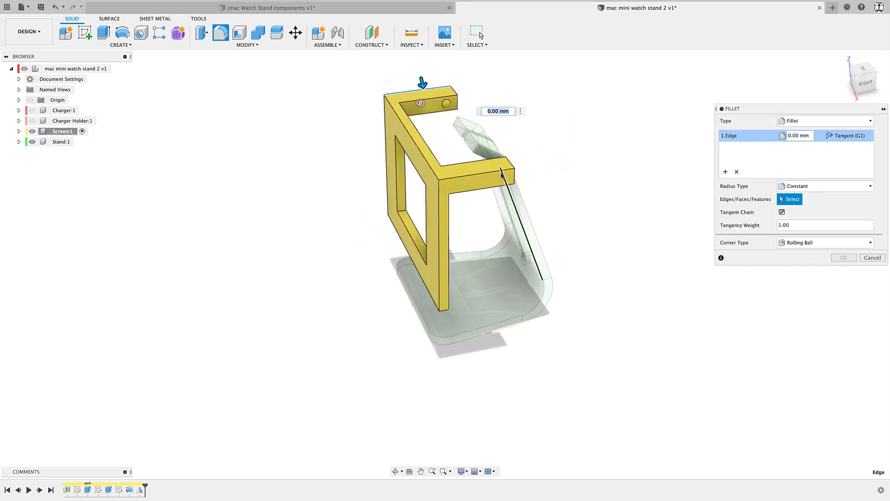
{"action": "left_click", "coordinate": [492, 167]}
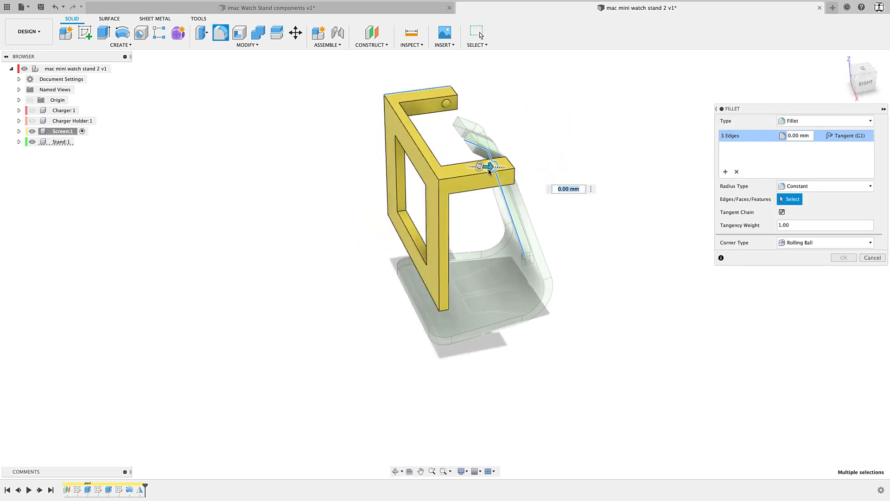
{"action": "left_click_drag", "start_coordinate": [760, 108], "coordinate": [663, 95]}
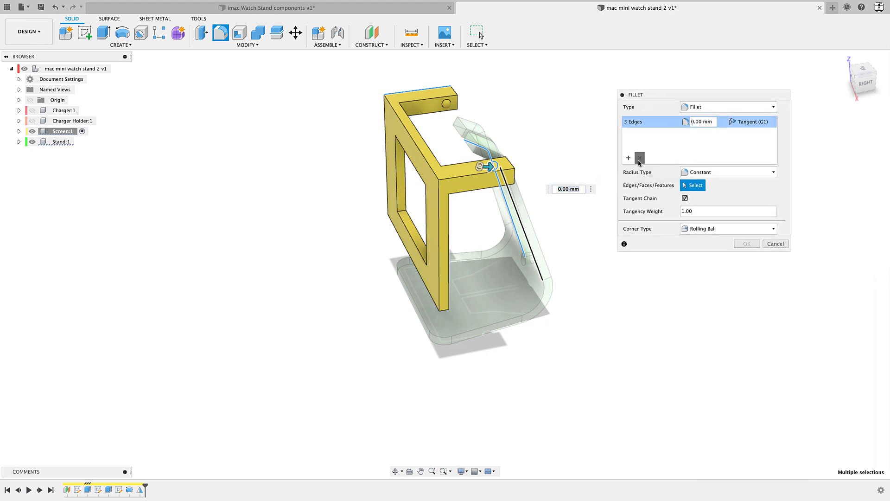
{"action": "left_click", "coordinate": [640, 157]}
Fillet the Screen's four outer corner edges, along both arms and at the two lower corners, with a 2 mm radius
{"action": "scroll", "coordinate": [436, 205], "scroll_direction": "up", "scroll_amount": 2}
{"action": "scroll", "coordinate": [450, 169], "scroll_direction": "up", "scroll_amount": 5}
{"action": "middle_click_drag", "start_coordinate": [453, 146], "coordinate": [362, 268]}
{"action": "left_click", "coordinate": [404, 268]}
{"action": "left_click", "coordinate": [374, 211]}
{"action": "left_click", "coordinate": [421, 228]}
{"action": "left_click", "coordinate": [402, 213]}
{"action": "mouse_move", "coordinate": [403, 207]}
{"action": "middle_mouse_down", "text": "shift"}
{"action": "mouse_move", "coordinate": [352, 203]}
{"action": "mouse_move", "coordinate": [346, 193]}
{"action": "mouse_move", "coordinate": [397, 194]}
{"action": "middle_mouse_up", "text": "shift"}
{"action": "left_click", "coordinate": [417, 230]}
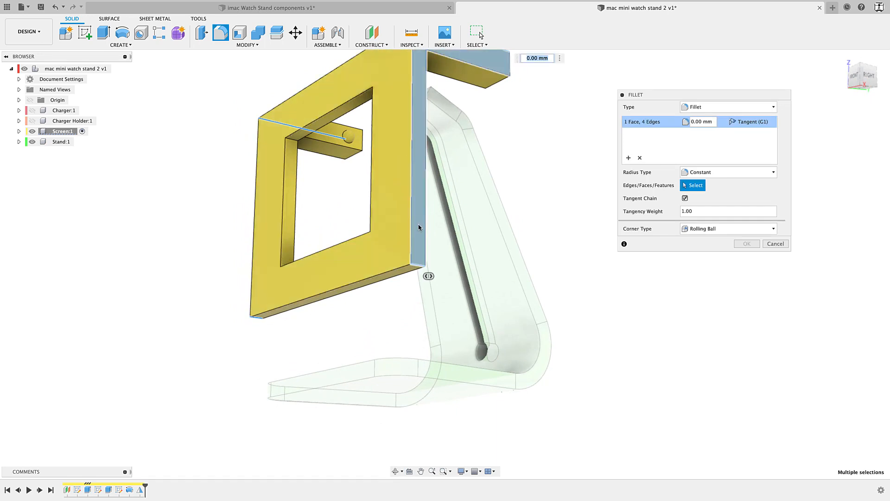
{"action": "left_click", "coordinate": [417, 234]}
{"action": "middle_click_drag", "start_coordinate": [418, 234], "coordinate": [345, 198], "text": "shift"}
{"action": "type", "text": "2"}
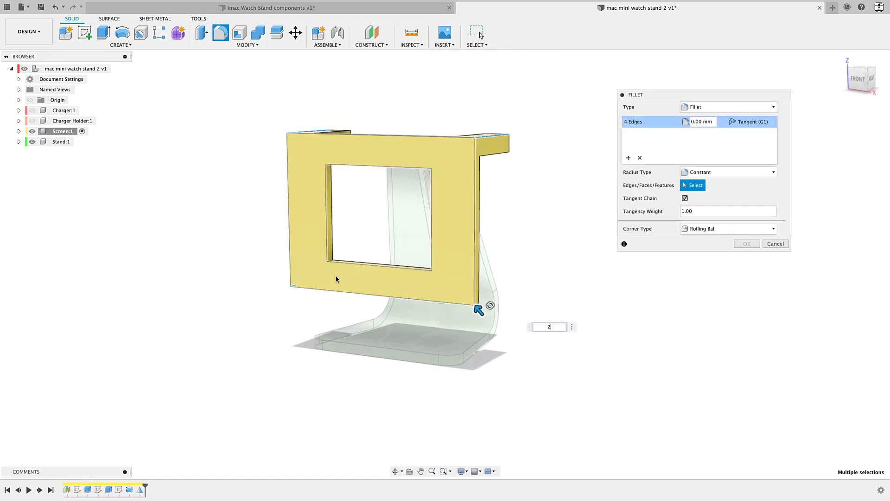
{"action": "middle_click_drag", "start_coordinate": [308, 264], "coordinate": [288, 273], "text": "shift"}
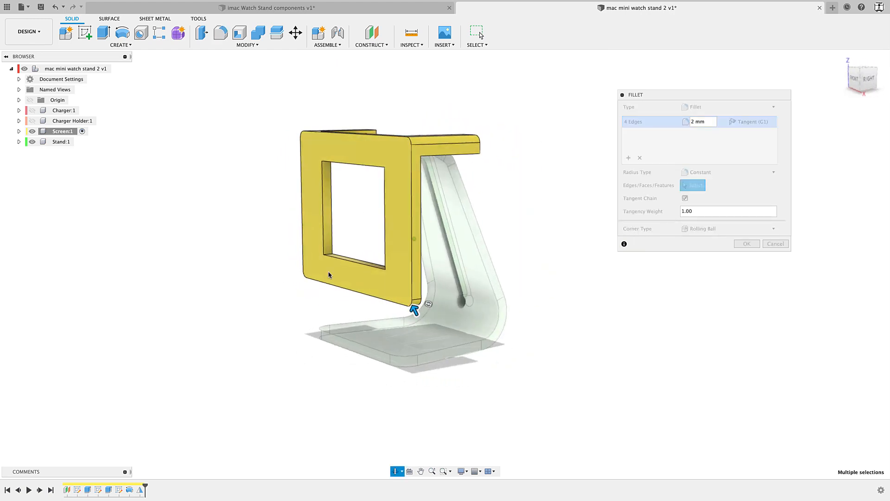
{"action": "left_click", "coordinate": [747, 247]}
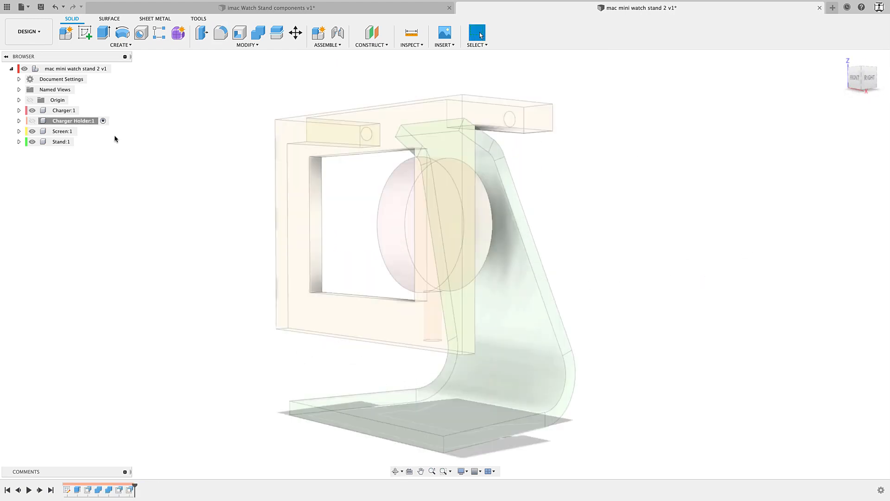
Activate the top-level assembly and show the Charger Holder
{"action": "left_click", "coordinate": [116, 69]}
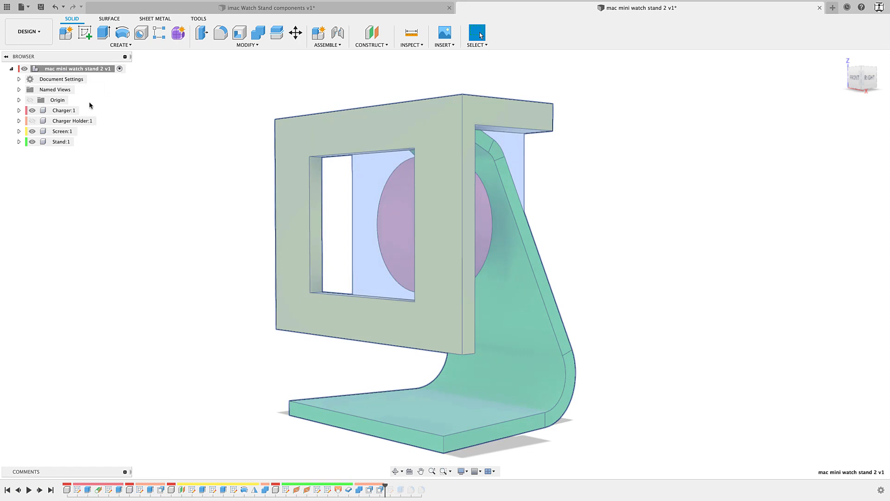
{"action": "left_click", "coordinate": [79, 69]}
{"action": "left_click", "coordinate": [32, 120]}
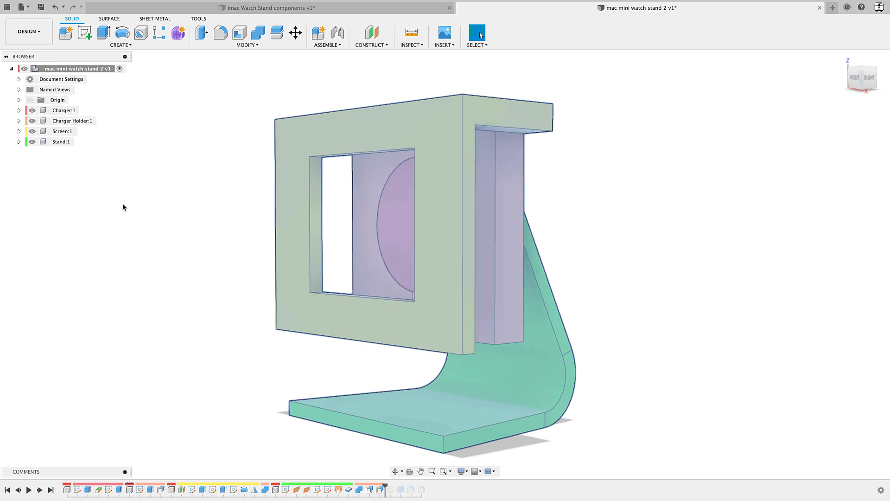
{"action": "left_click", "coordinate": [124, 208]}
Hide the Stand and Screen to examine the Charger in its holder, and show the Screen again to check how its arms fit
{"action": "left_click", "coordinate": [32, 141]}
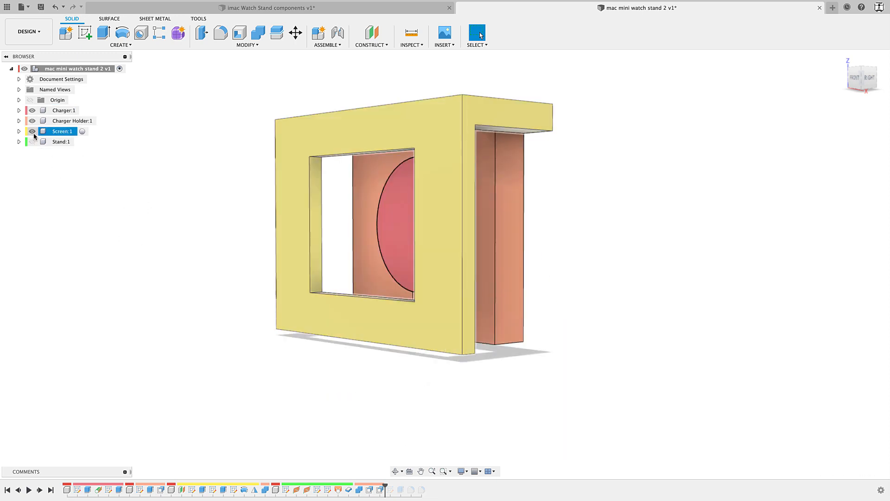
{"action": "left_click", "coordinate": [33, 131]}
{"action": "left_click", "coordinate": [32, 121]}
{"action": "middle_click_drag", "start_coordinate": [213, 314], "coordinate": [233, 317], "text": "shift"}
{"action": "left_click", "coordinate": [32, 121]}
{"action": "middle_click_drag", "start_coordinate": [315, 295], "coordinate": [211, 260], "text": "shift"}
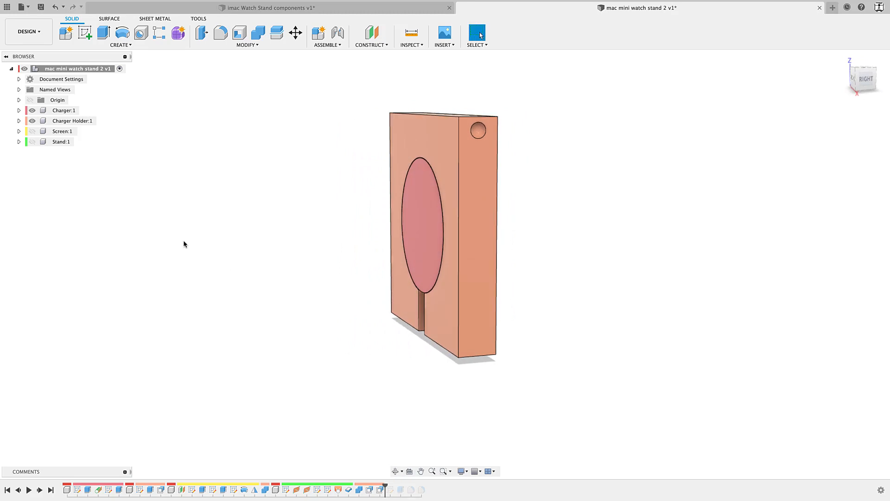
{"action": "left_click", "coordinate": [32, 132]}
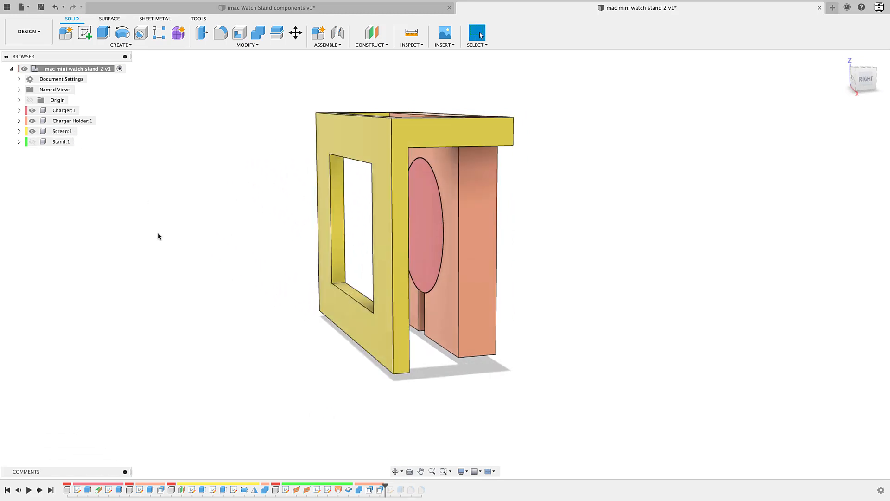
{"action": "middle_click_drag", "start_coordinate": [237, 309], "coordinate": [387, 192], "text": "shift"}
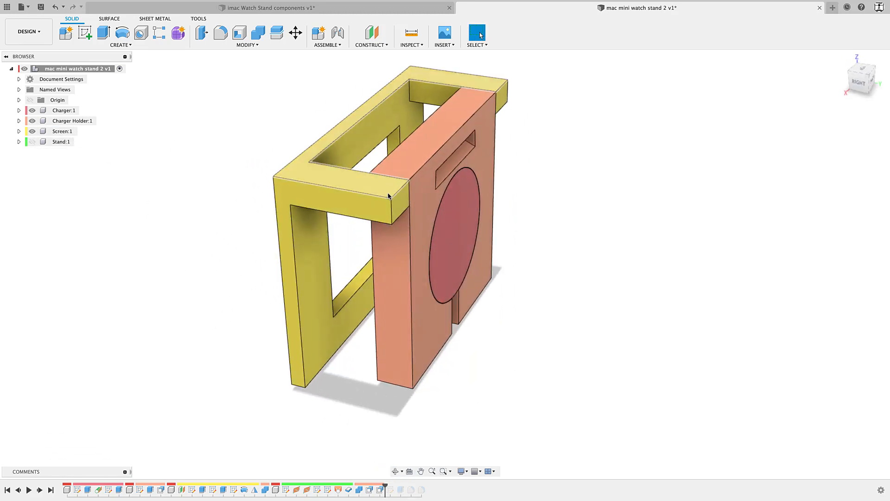
{"action": "middle_click_drag", "start_coordinate": [142, 291], "coordinate": [175, 277], "text": "shift"}
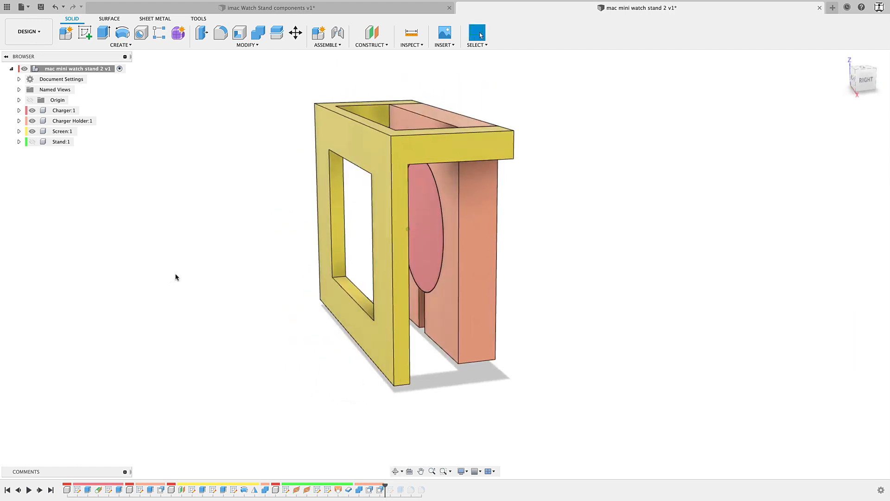
Show the Stand again and roll the timeline forward to the end of its history
{"action": "left_click", "coordinate": [32, 142]}
{"action": "middle_click_drag", "start_coordinate": [300, 342], "coordinate": [297, 316], "text": "shift"}
{"action": "middle_click_drag", "start_coordinate": [327, 205], "coordinate": [300, 260], "text": "shift"}
{"action": "left_click", "coordinate": [32, 141]}
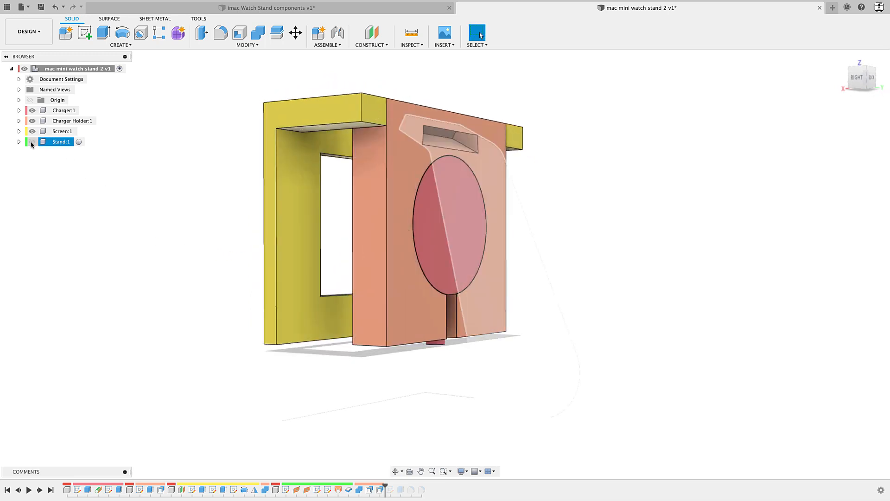
{"action": "middle_click_drag", "start_coordinate": [66, 159], "coordinate": [188, 260], "text": "shift"}
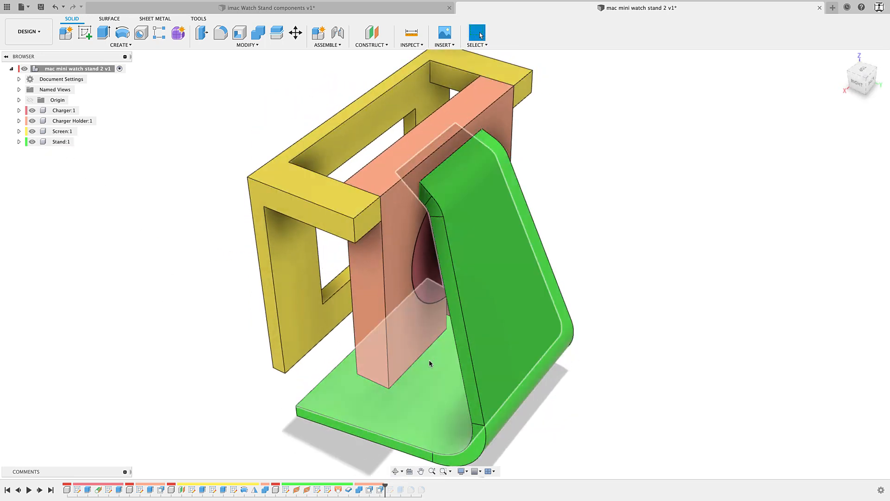
{"action": "left_click_drag", "start_coordinate": [386, 483], "coordinate": [451, 481]}
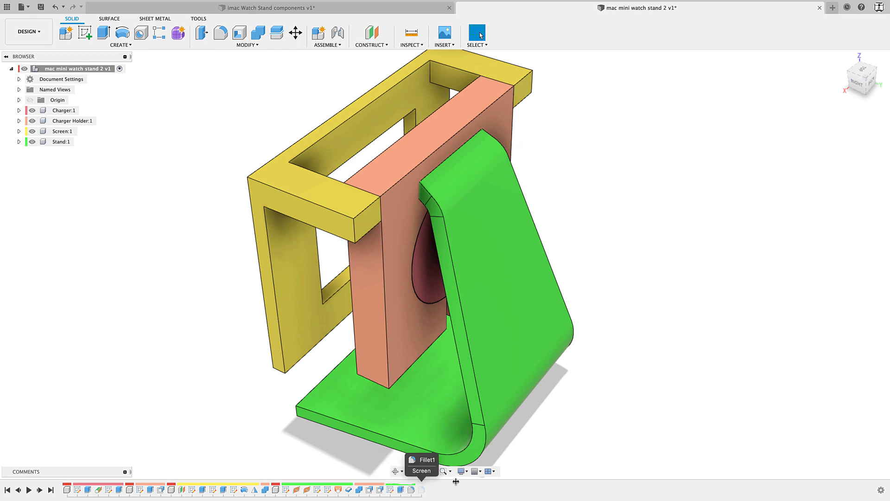
Start a joint with the Charger Holder hidden and snap its first component to the pin's circular edge inside the Screen's arm
{"action": "middle_click_drag", "start_coordinate": [480, 433], "coordinate": [461, 373], "text": "shift"}
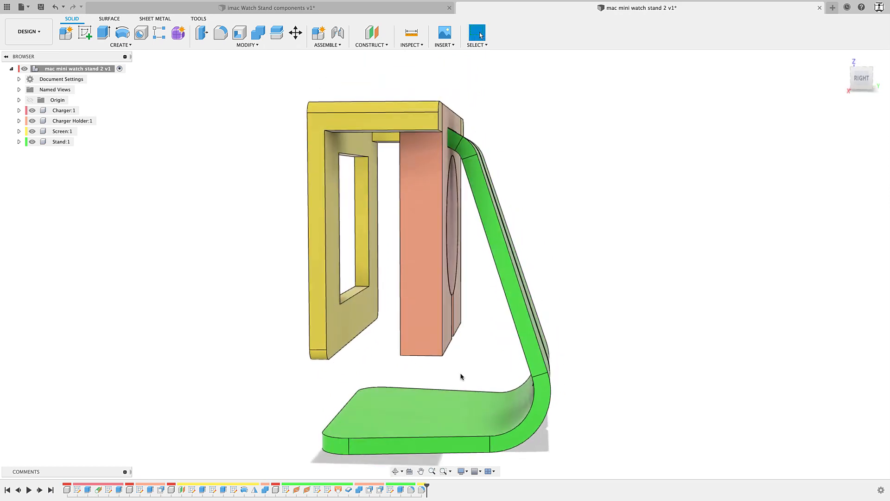
{"action": "middle_click_drag", "start_coordinate": [554, 363], "coordinate": [764, 442], "text": "shift"}
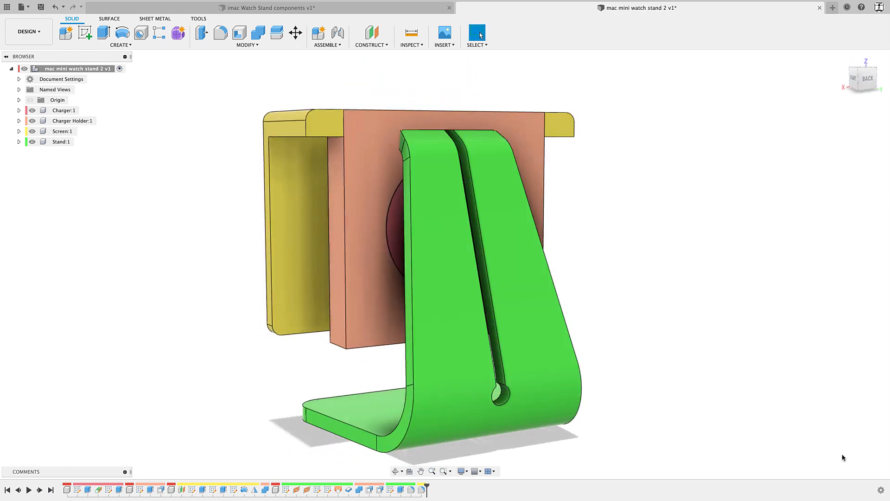
{"action": "middle_click_drag", "start_coordinate": [633, 391], "coordinate": [258, 271], "text": "shift"}
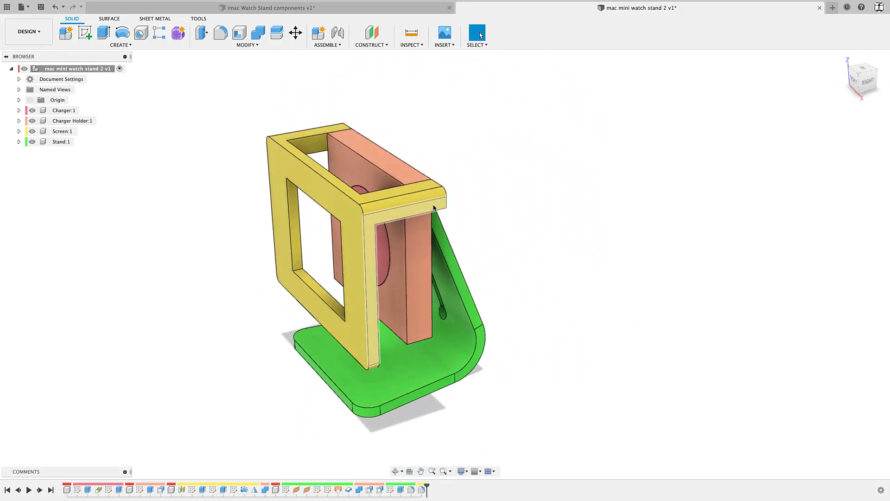
{"action": "scroll", "coordinate": [441, 199], "scroll_direction": "up", "scroll_amount": 3}
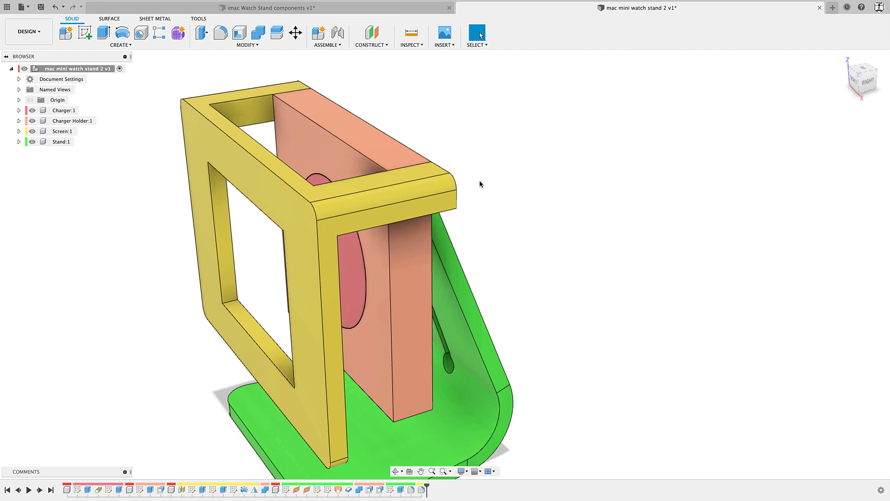
{"action": "left_click", "coordinate": [325, 45]}
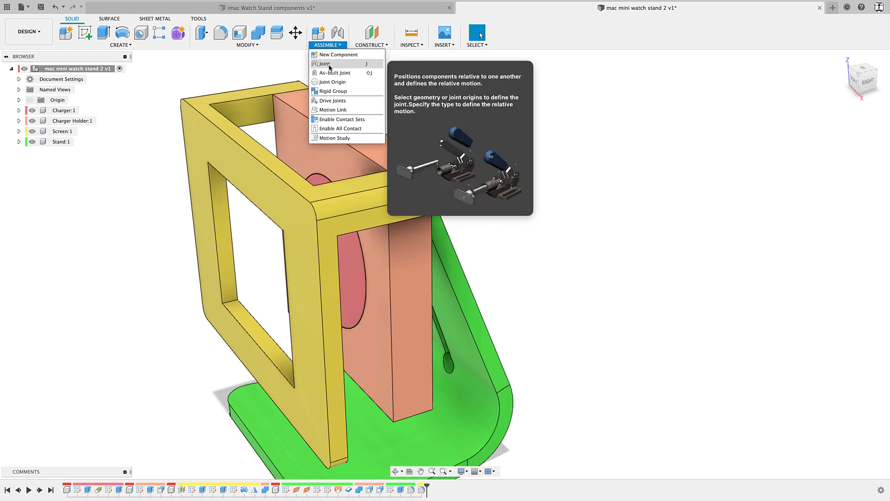
{"action": "left_click", "coordinate": [325, 64]}
{"action": "middle_click_drag", "start_coordinate": [530, 160], "coordinate": [252, 185], "text": "shift"}
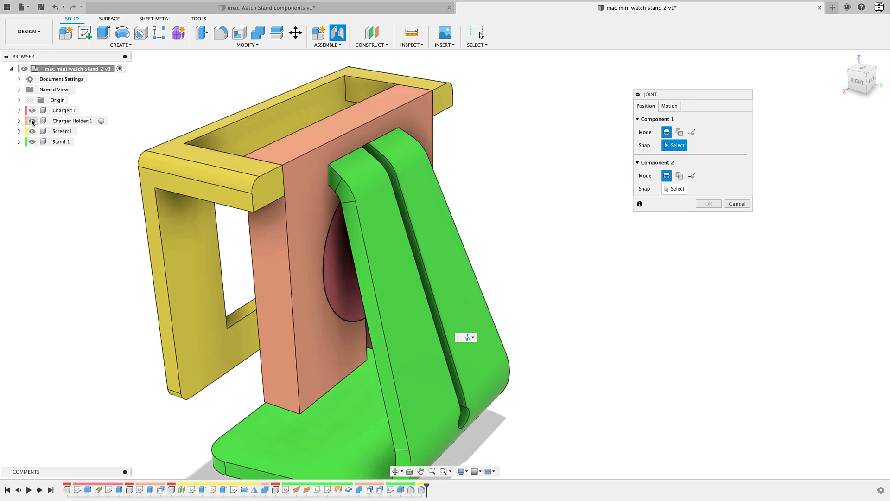
{"action": "left_click", "coordinate": [32, 122]}
{"action": "middle_click_drag", "start_coordinate": [74, 176], "coordinate": [253, 212], "text": "shift"}
{"action": "scroll", "coordinate": [251, 113], "scroll_direction": "up", "scroll_amount": 3}
{"action": "scroll", "coordinate": [257, 208], "scroll_direction": "up", "scroll_amount": 5}
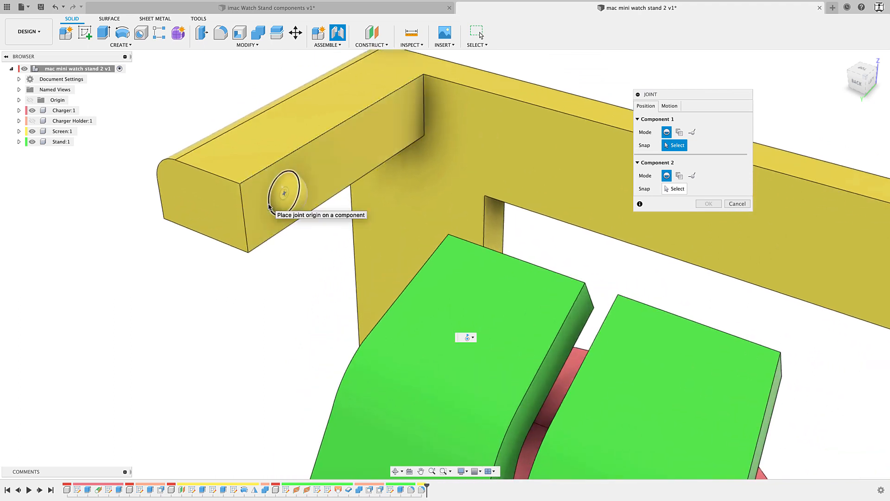
{"action": "left_click", "coordinate": [269, 207]}
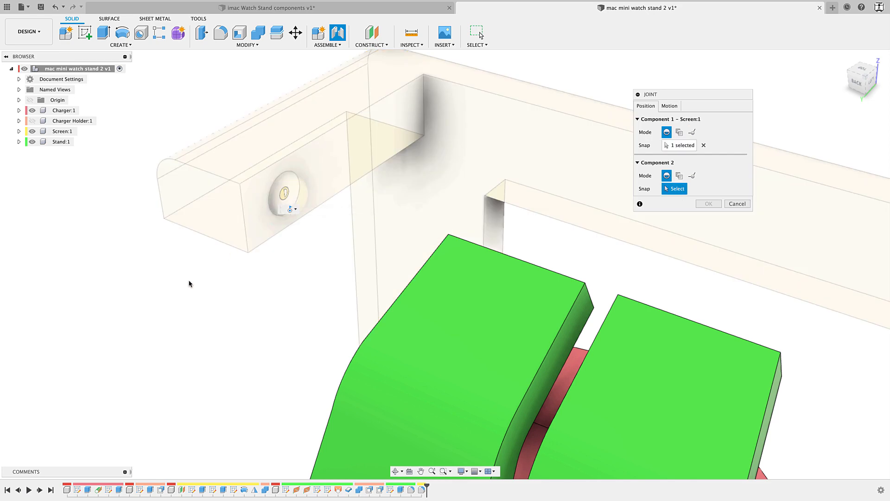
Show the Charger Holder and snap the joint's second component to the circular edge of its pin hole
{"action": "middle_click_drag", "start_coordinate": [193, 284], "coordinate": [288, 208], "text": "shift"}
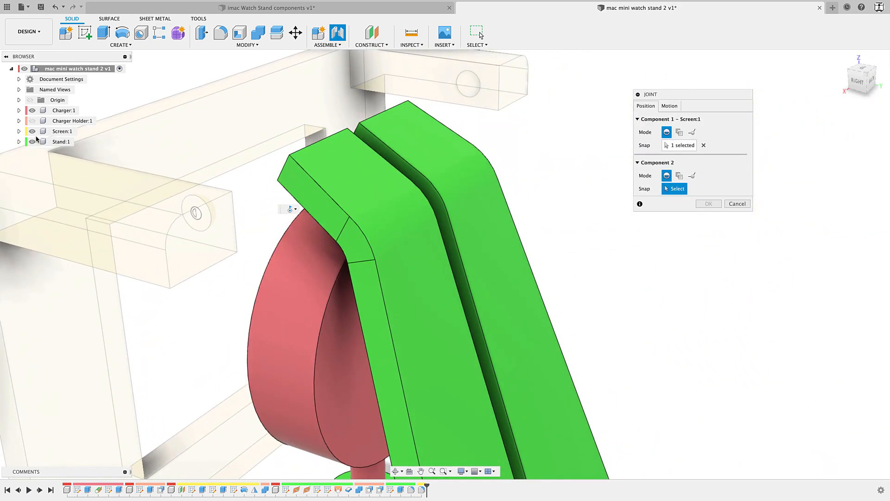
{"action": "left_click", "coordinate": [33, 122]}
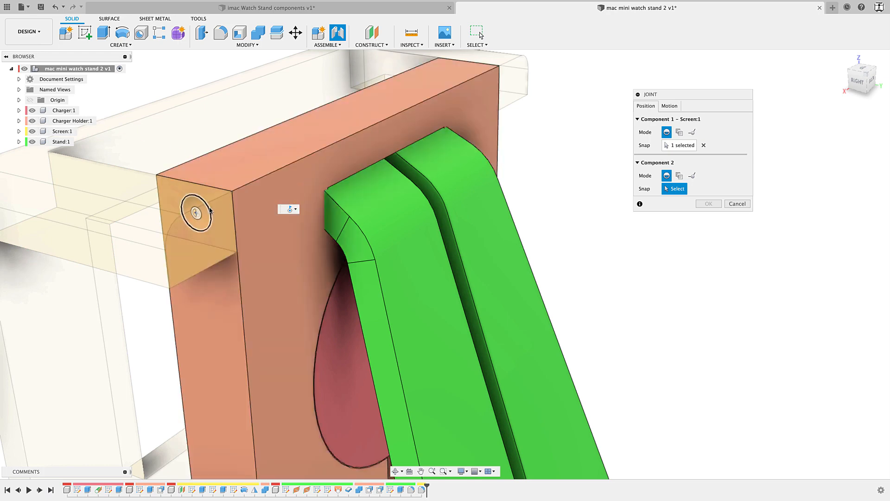
{"action": "left_click", "coordinate": [208, 212]}
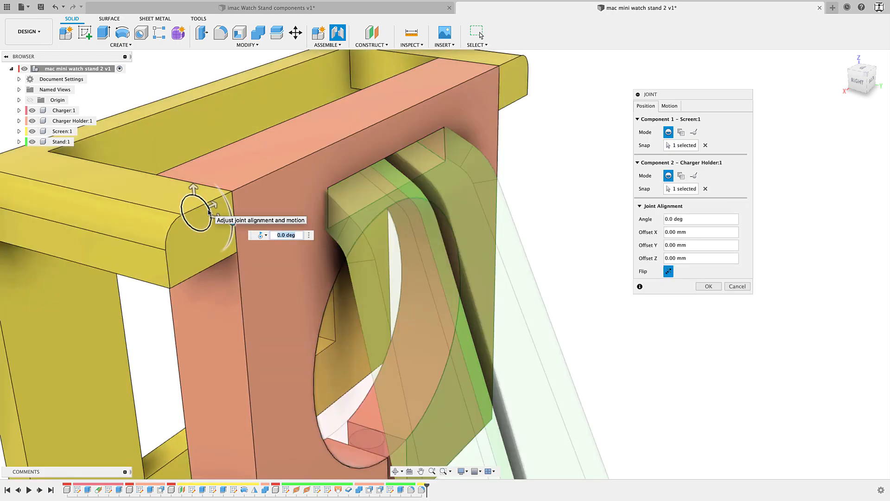
{"action": "middle_click_drag", "start_coordinate": [219, 238], "coordinate": [436, 280], "text": "shift"}
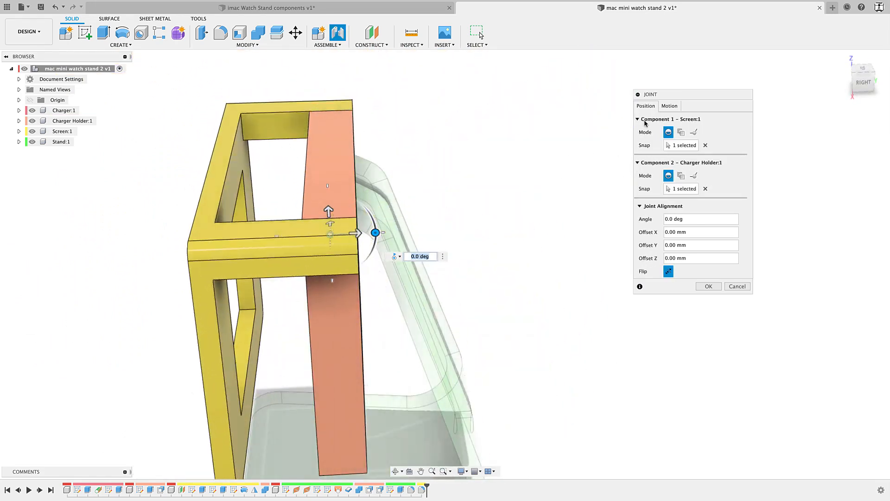
Set the motion between Screen and Charger Holder to Revolute about the Z axis and create the joint
{"action": "left_click", "coordinate": [668, 106]}
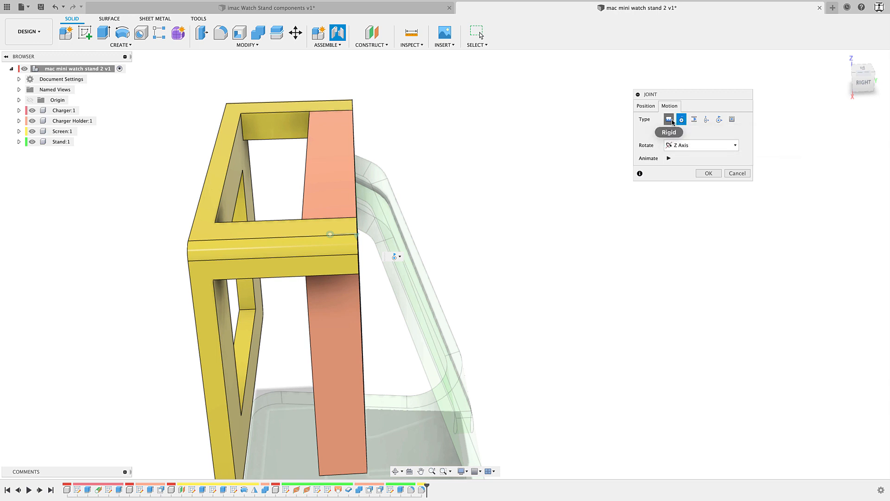
{"action": "left_click", "coordinate": [669, 120]}
{"action": "left_click", "coordinate": [692, 120]}
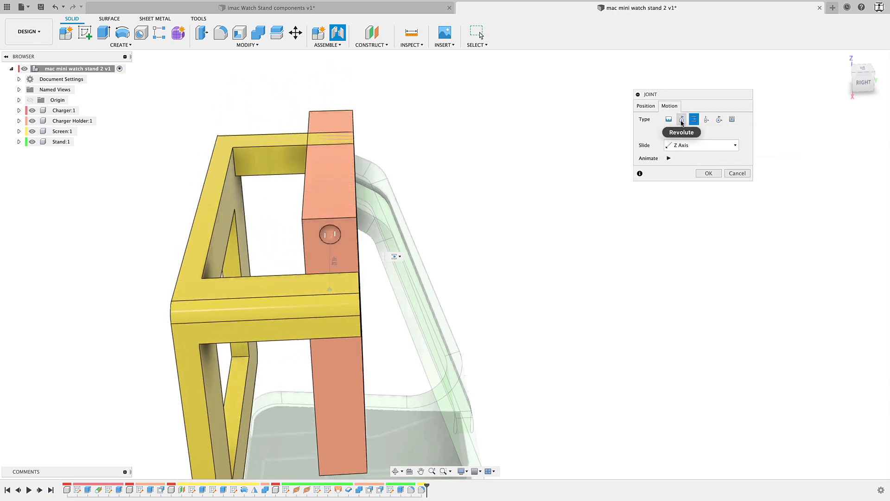
{"action": "left_click", "coordinate": [681, 120]}
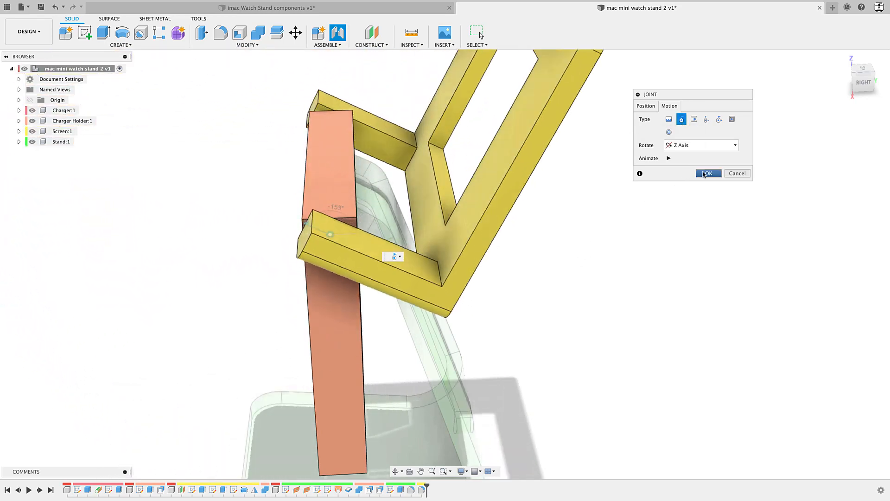
{"action": "middle_click_drag", "start_coordinate": [559, 293], "coordinate": [712, 192]}
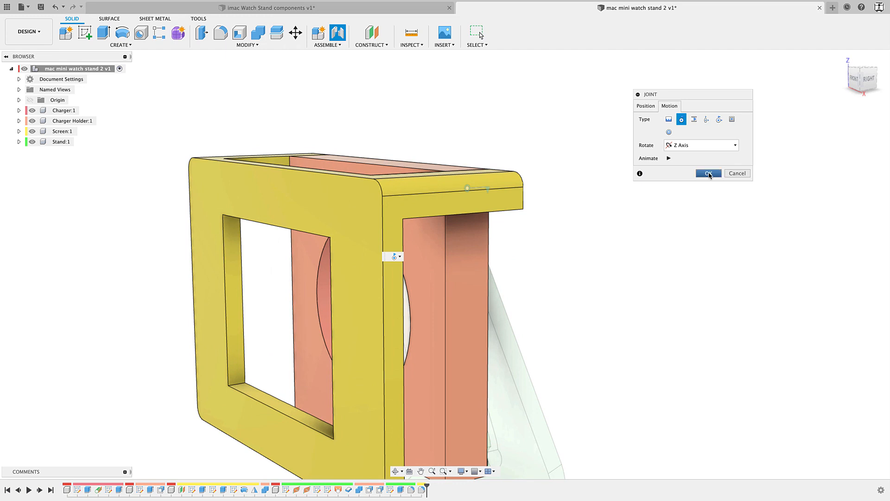
{"action": "left_click", "coordinate": [709, 173]}
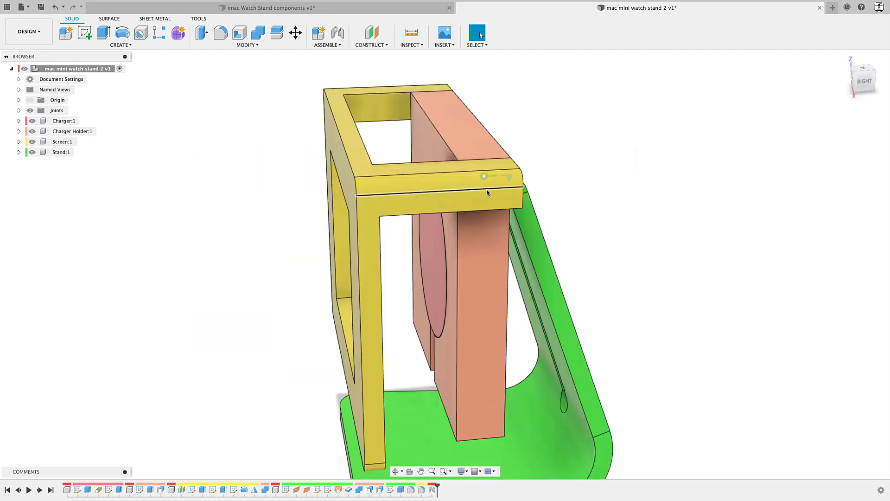
Swing the Screen about its revolute joint to check how it pivots on the Charger Holder
{"action": "middle_click_drag", "start_coordinate": [555, 250], "coordinate": [577, 238], "text": "shift"}
{"action": "left_click_drag", "start_coordinate": [558, 151], "coordinate": [493, 227]}
{"action": "scroll", "coordinate": [526, 210], "scroll_direction": "down", "scroll_amount": 3}
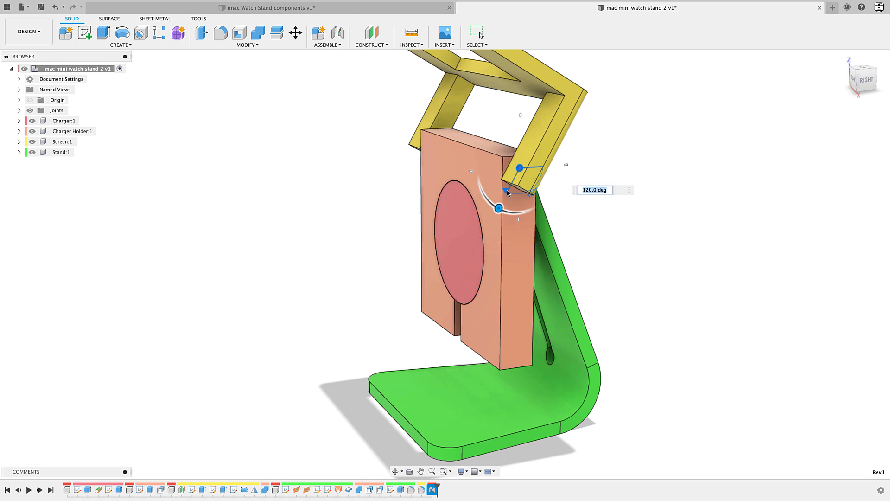
{"action": "key", "text": "Escape"}
{"action": "scroll", "coordinate": [507, 192], "scroll_direction": "down", "scroll_amount": 3}
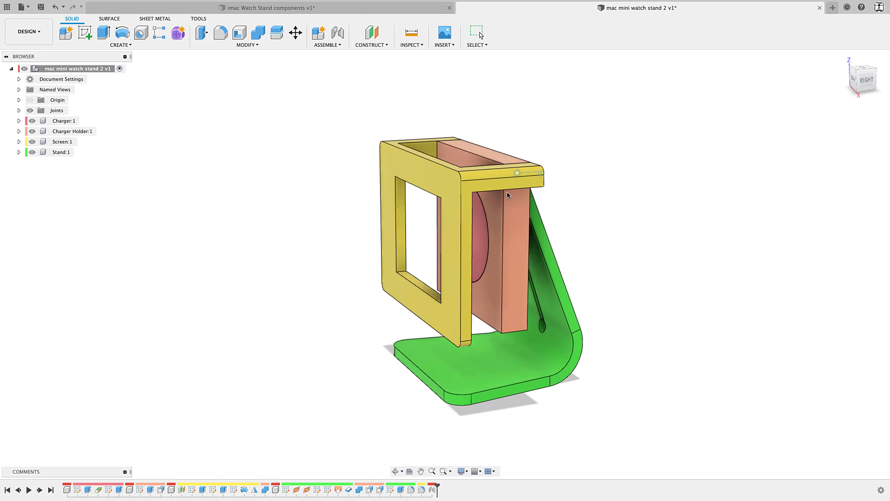
{"action": "double_click", "coordinate": [541, 174]}
{"action": "left_click_drag", "start_coordinate": [556, 171], "coordinate": [586, 172]}
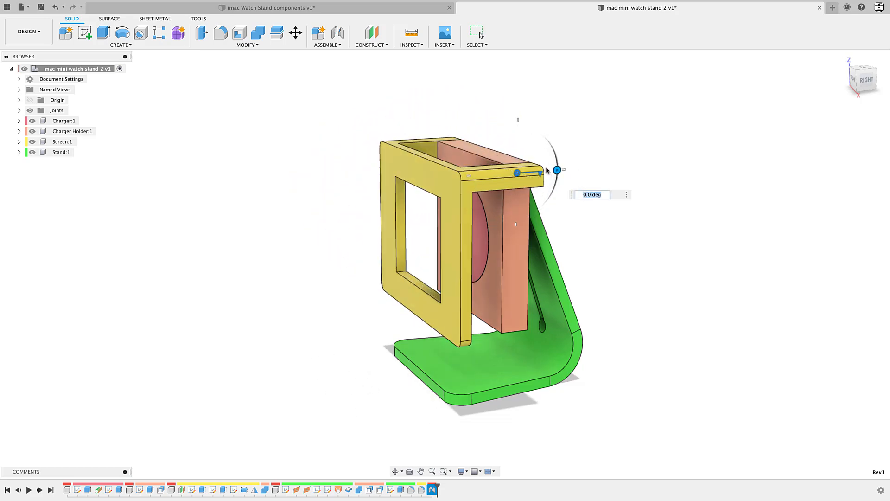
{"action": "middle_click_drag", "start_coordinate": [531, 143], "coordinate": [519, 178]}
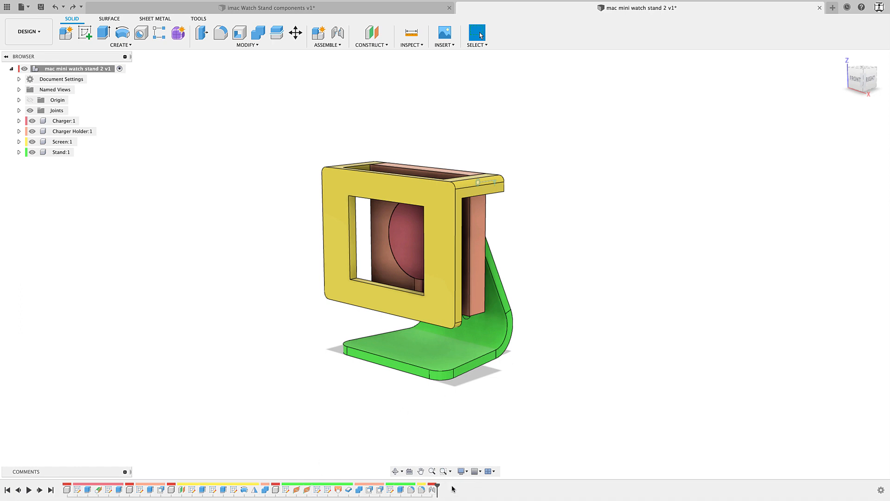
{"action": "middle_click_drag", "start_coordinate": [529, 417], "coordinate": [531, 417], "text": "shift"}
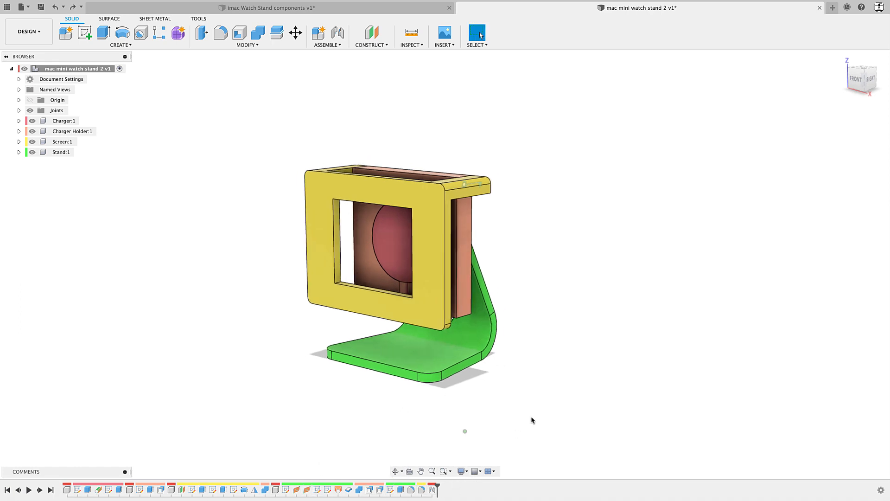
Hide the Stand, Screen and Charger Holder to isolate the Charger
{"action": "left_click", "coordinate": [387, 251]}
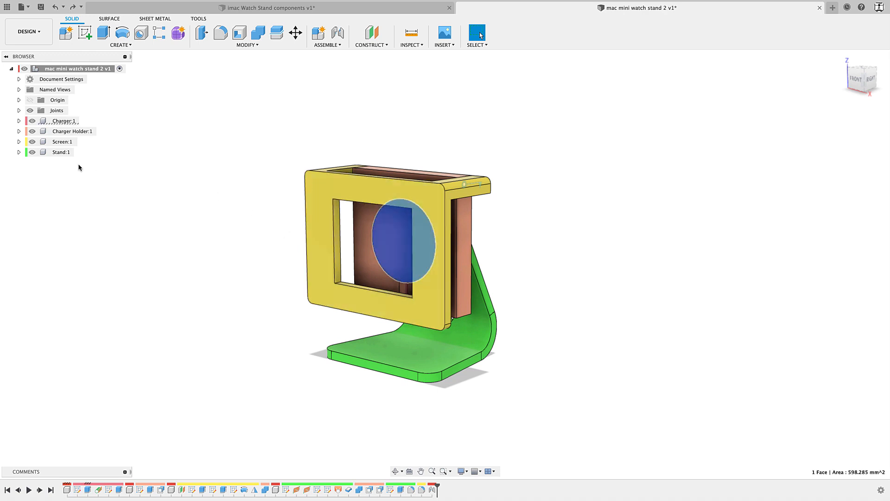
{"action": "left_click", "coordinate": [32, 152]}
{"action": "left_click", "coordinate": [32, 142]}
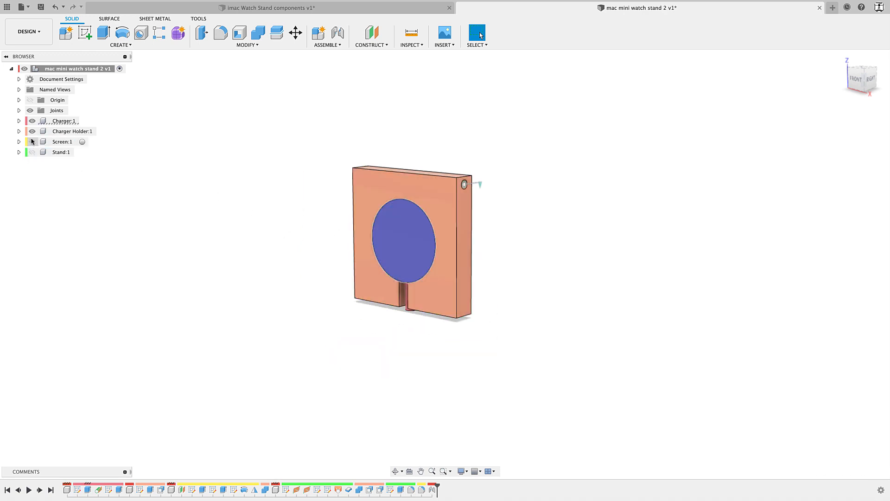
{"action": "left_click", "coordinate": [32, 131]}
{"action": "left_click", "coordinate": [278, 299]}
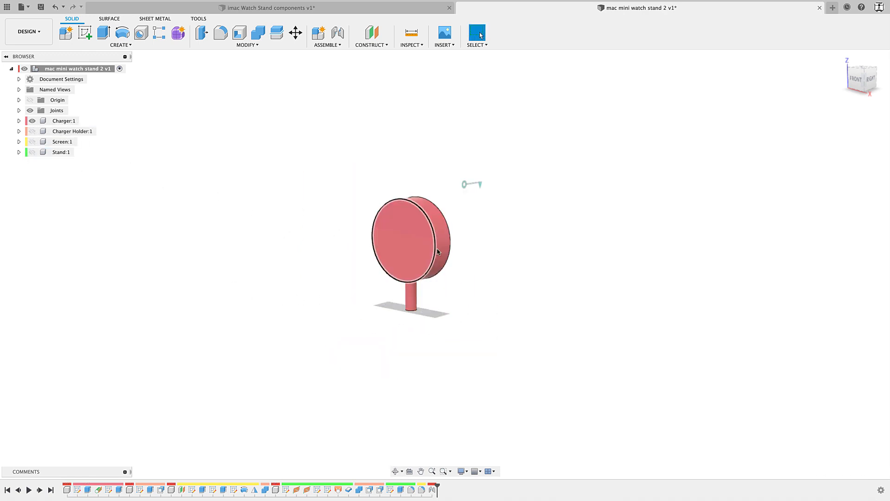
{"action": "middle_click_drag", "start_coordinate": [443, 244], "coordinate": [409, 279]}
{"action": "scroll", "coordinate": [409, 279], "scroll_direction": "up", "scroll_amount": 5}
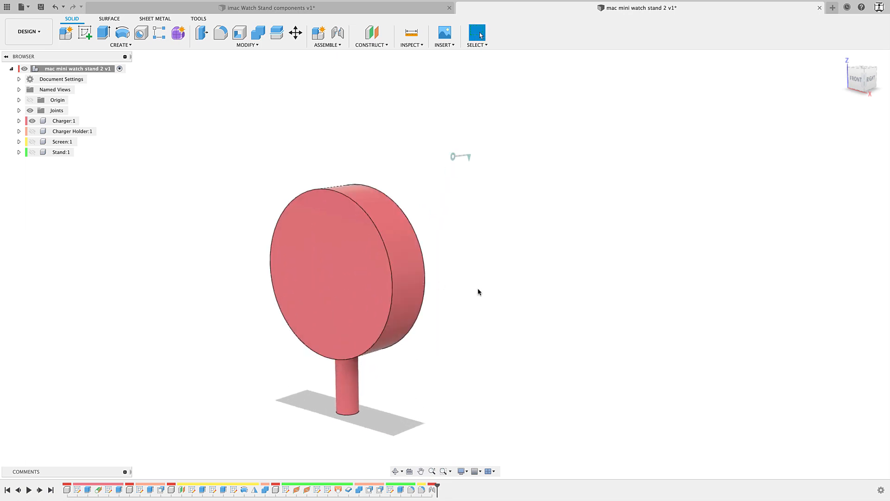
{"action": "middle_click_drag", "start_coordinate": [479, 290], "coordinate": [495, 267]}
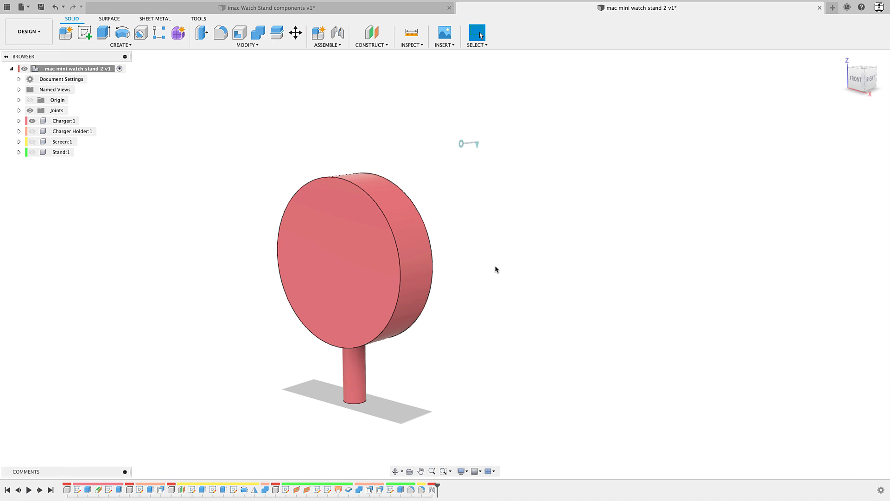
{"action": "middle_click_drag", "start_coordinate": [499, 299], "coordinate": [511, 286]}
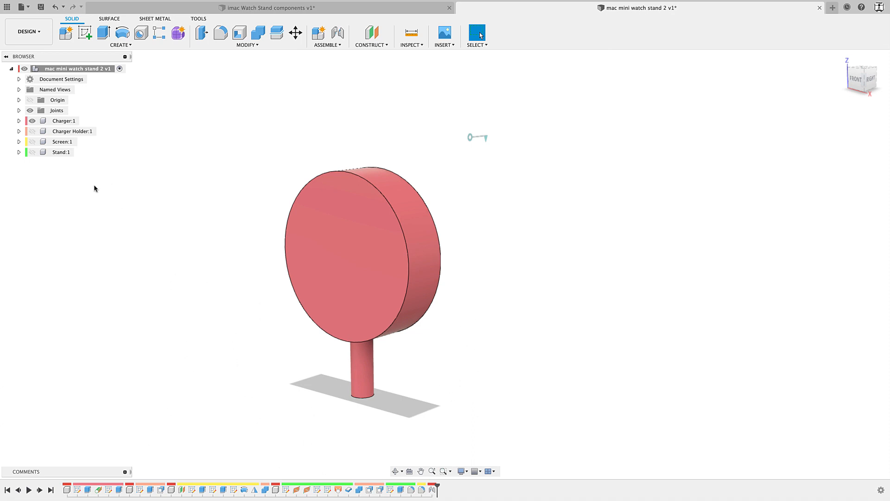
Activate the Charger component and set the extrusion distance of its round disc to 6.6 mm
{"action": "left_click", "coordinate": [79, 122]}
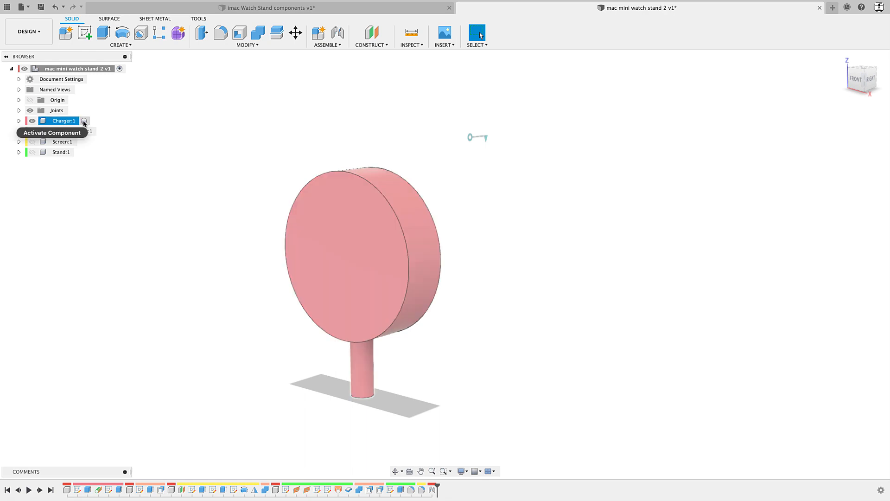
{"action": "left_click", "coordinate": [84, 122]}
{"action": "left_click", "coordinate": [130, 275]}
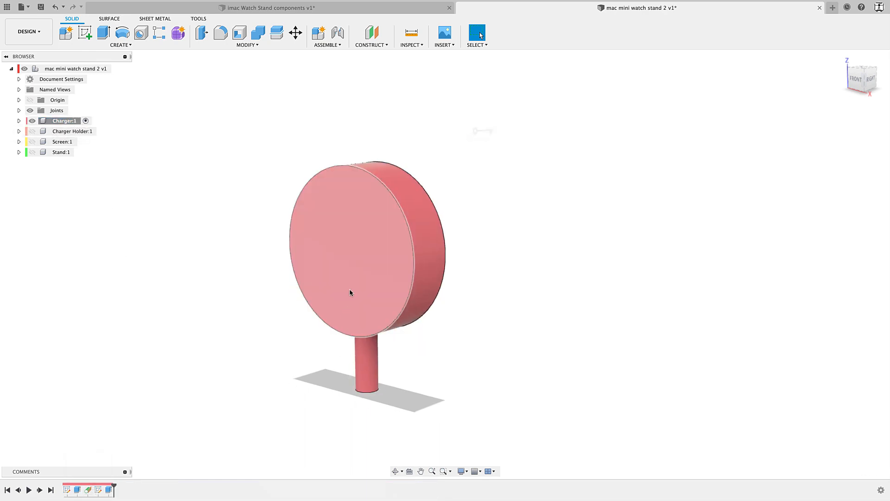
{"action": "right_click", "coordinate": [78, 492]}
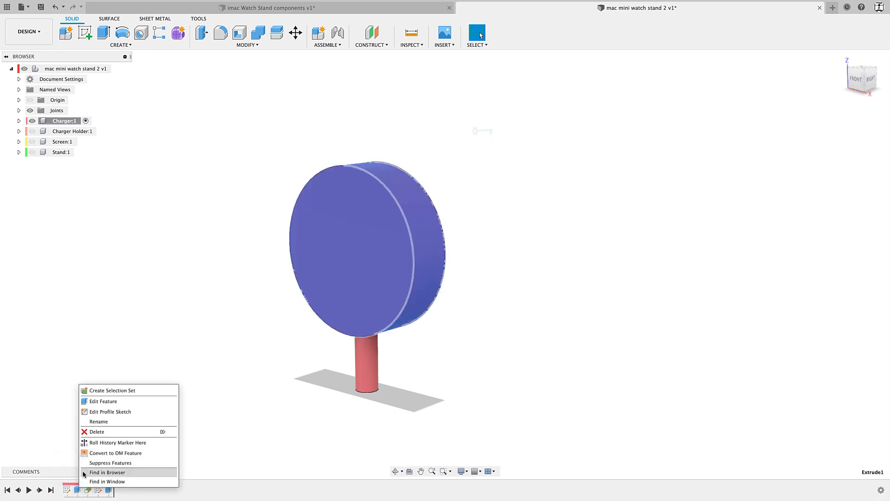
{"action": "left_click", "coordinate": [111, 404]}
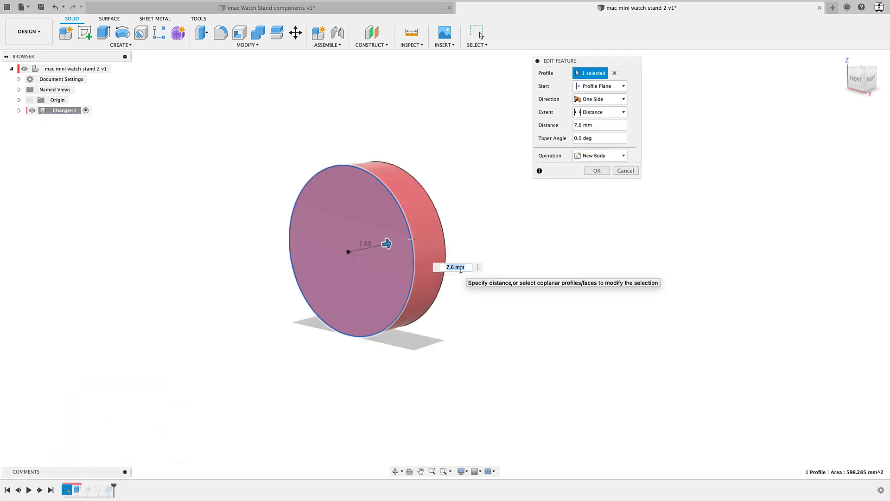
{"action": "type", "text": "6.6"}
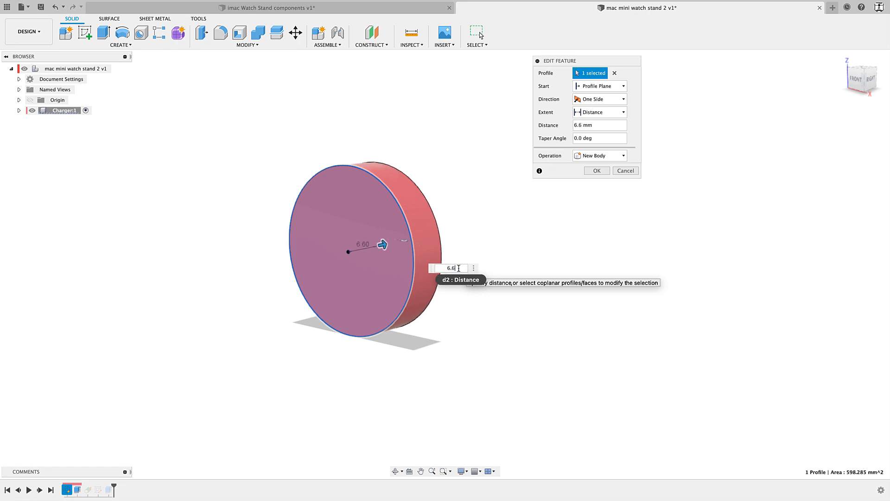
{"action": "key", "text": "Return"}
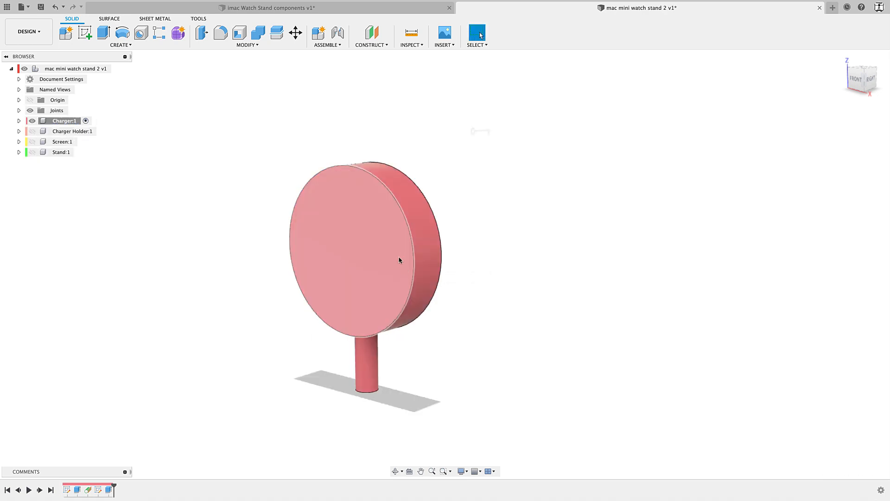
Activate the top-level assembly and show the Stand, Screen and Charger Holder again
{"action": "middle_click_drag", "start_coordinate": [330, 276], "coordinate": [284, 280], "text": "shift"}
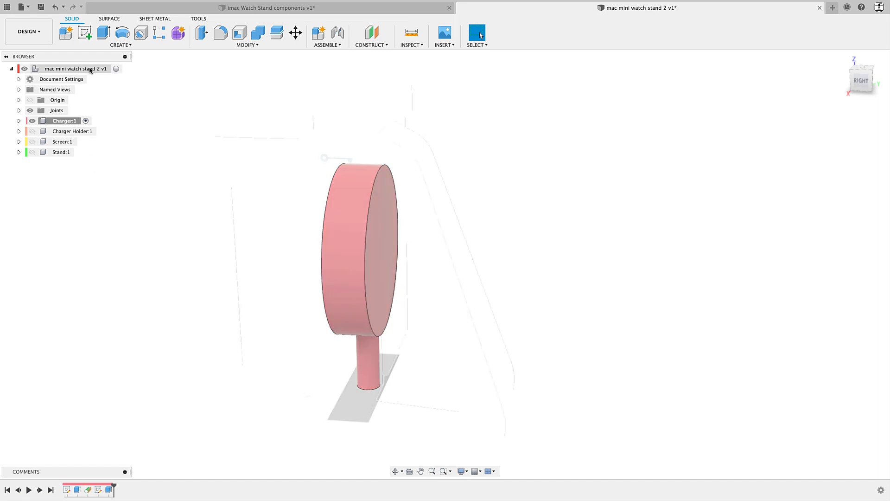
{"action": "left_click", "coordinate": [118, 69]}
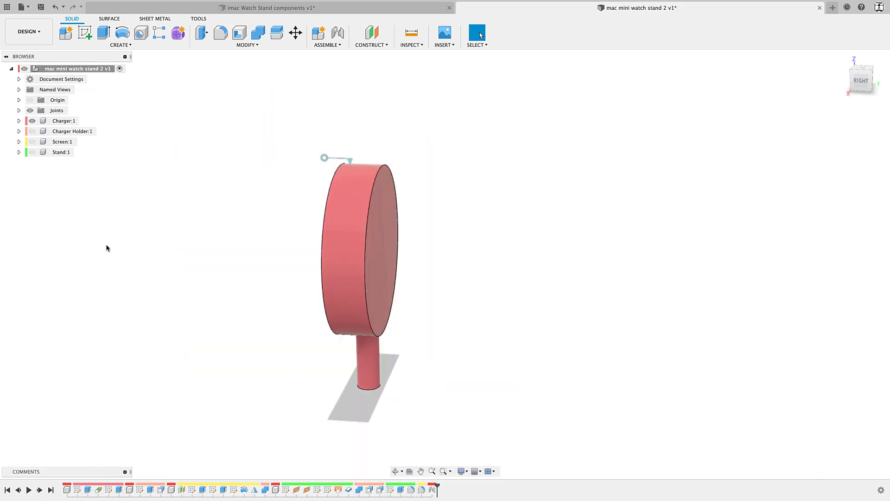
{"action": "left_click", "coordinate": [32, 152]}
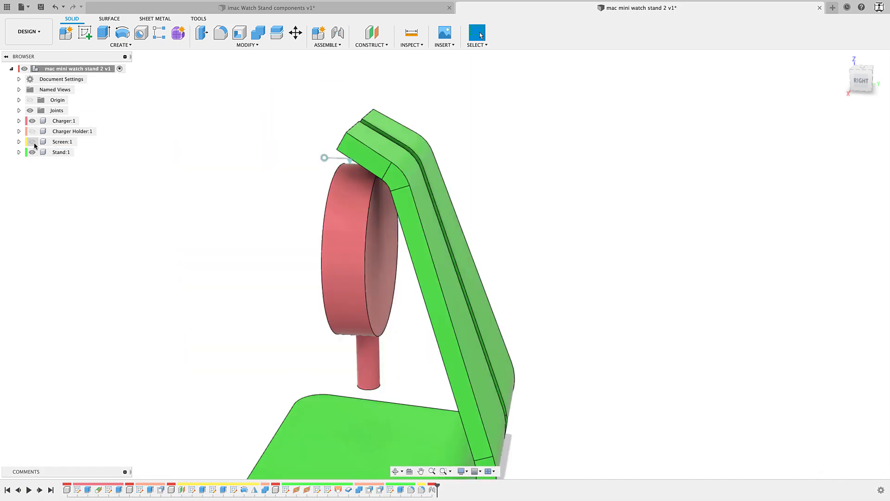
{"action": "left_click", "coordinate": [32, 141]}
{"action": "left_click", "coordinate": [32, 132]}
Examine from the front and rear how the Charger and its holder sit between the Screen and the Stand
{"action": "middle_click_drag", "start_coordinate": [102, 219], "coordinate": [137, 202], "text": "shift"}
{"action": "middle_click_drag", "start_coordinate": [193, 196], "coordinate": [160, 83]}
{"action": "middle_click_drag", "start_coordinate": [406, 270], "coordinate": [410, 277], "text": "shift"}
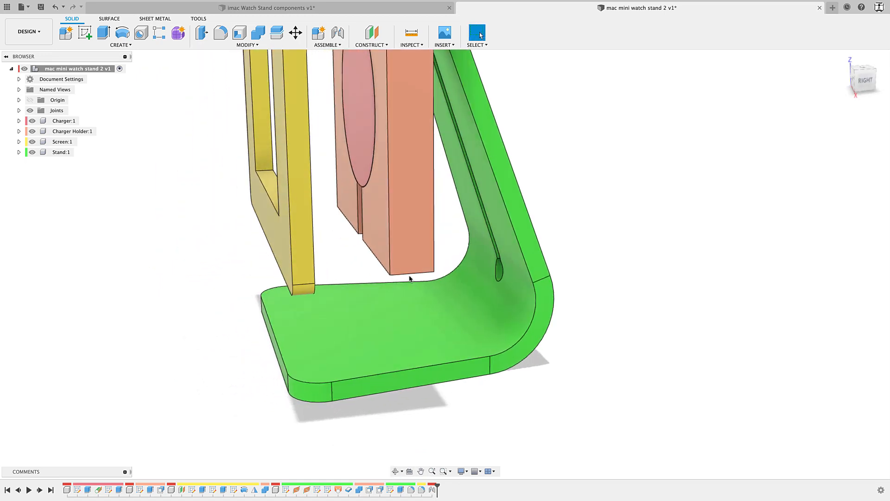
{"action": "left_click", "coordinate": [410, 275]}
{"action": "middle_click_drag", "start_coordinate": [858, 467], "coordinate": [346, 252], "text": "shift"}
{"action": "left_click", "coordinate": [308, 229]}
{"action": "middle_click_drag", "start_coordinate": [308, 229], "coordinate": [352, 190], "text": "shift"}
{"action": "left_click", "coordinate": [398, 179]}
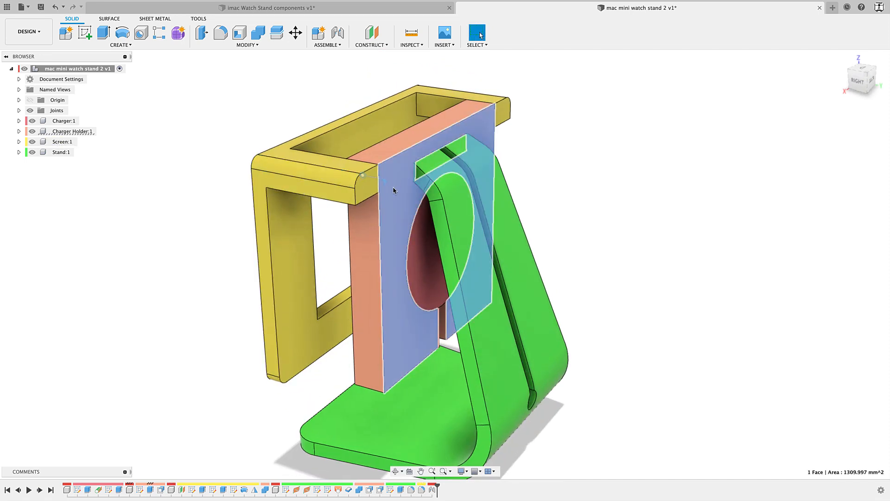
{"action": "key", "text": "Escape"}
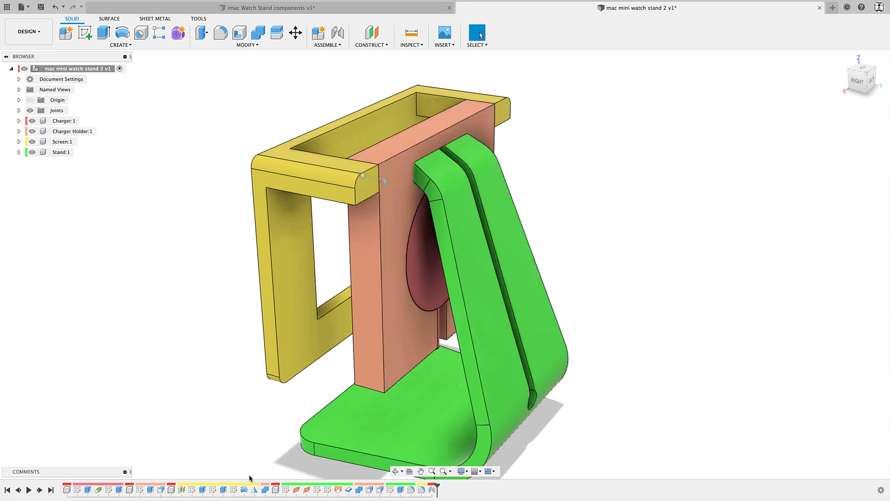
Activate the Charger, Charger Holder, Screen and Stand in turn to review each component's own feature history, and reactivate the top-level assembly
{"action": "middle_click_drag", "start_coordinate": [178, 421], "coordinate": [189, 409]}
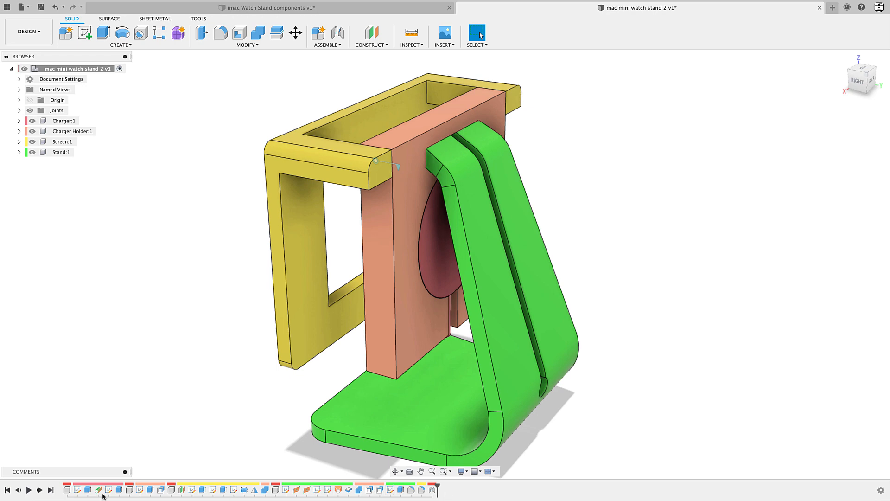
{"action": "middle_click_drag", "start_coordinate": [174, 330], "coordinate": [238, 330], "text": "shift"}
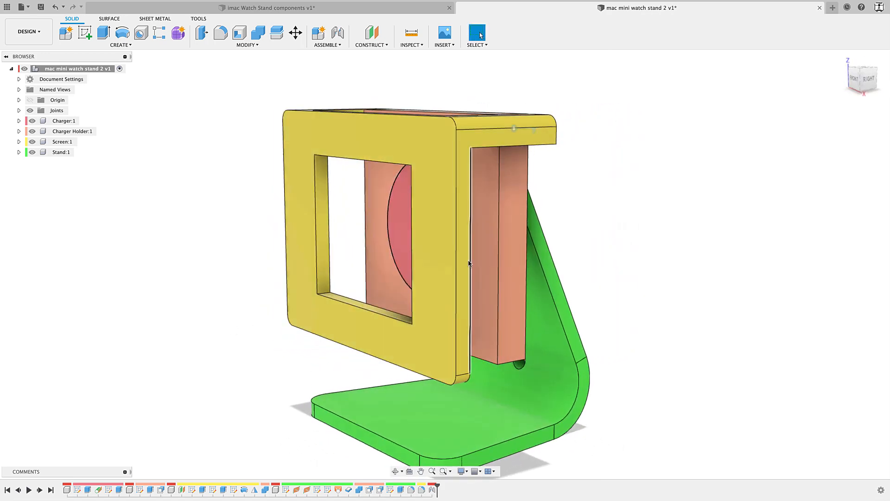
{"action": "double_click", "coordinate": [74, 121]}
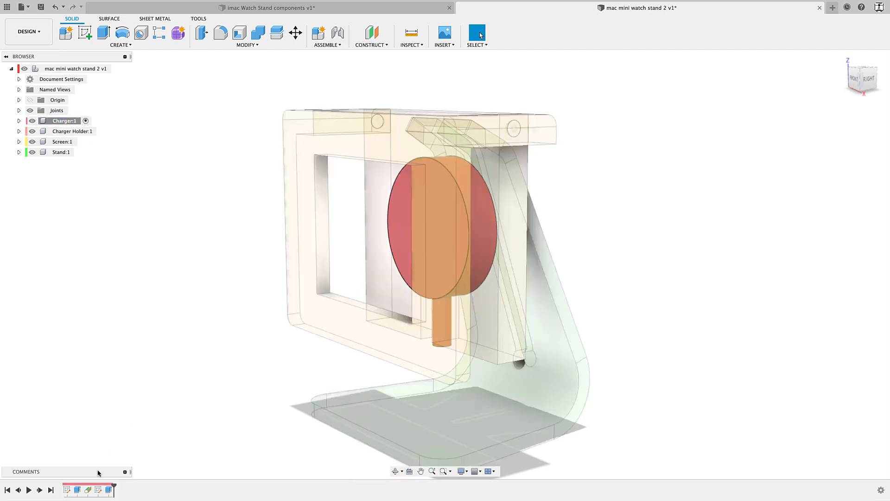
{"action": "left_click", "coordinate": [101, 132]}
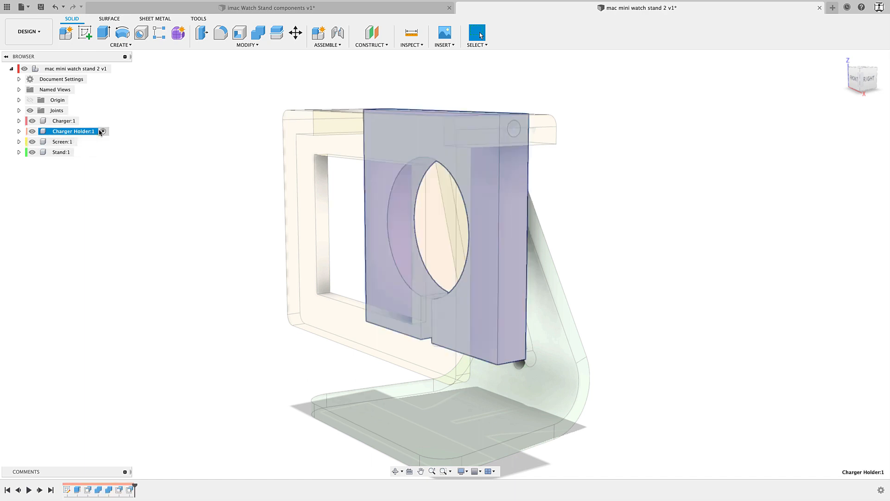
{"action": "double_click", "coordinate": [62, 141]}
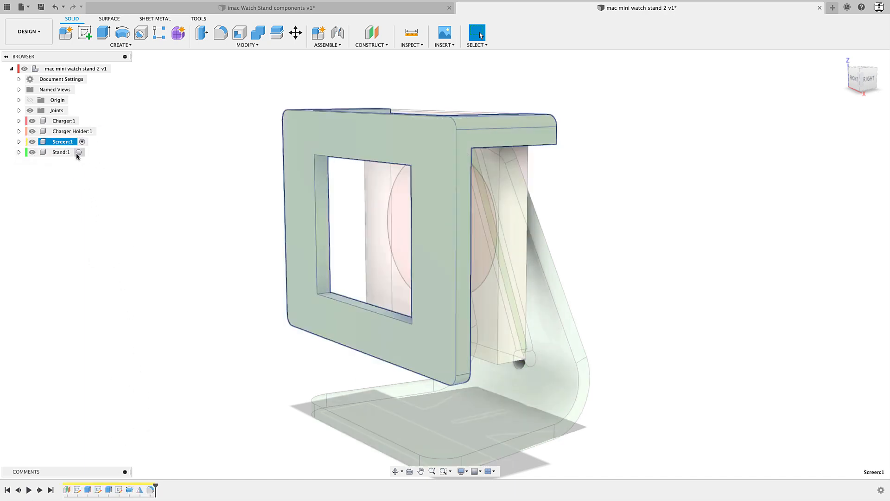
{"action": "double_click", "coordinate": [61, 152]}
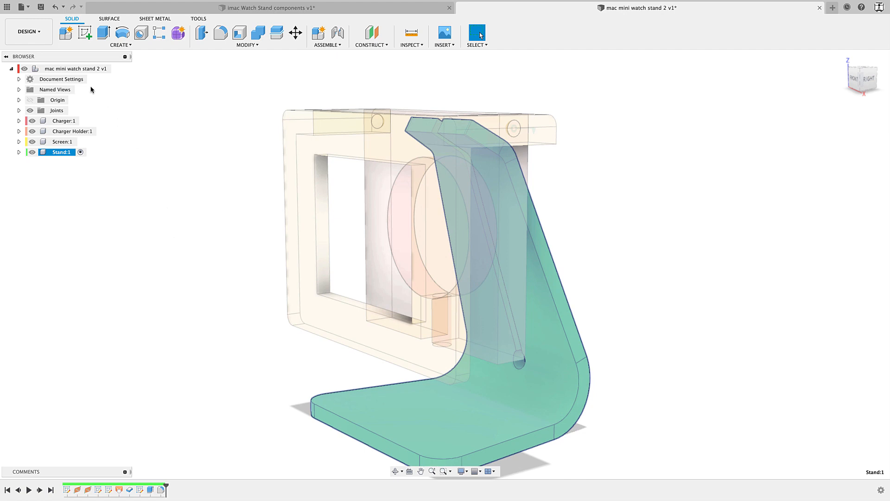
{"action": "left_click", "coordinate": [116, 69]}
Examine the complete stand assembly from the front and from above, leaving the Screen's revolute joint angle unmodified
{"action": "scroll", "coordinate": [379, 299], "scroll_direction": "down", "scroll_amount": 5}
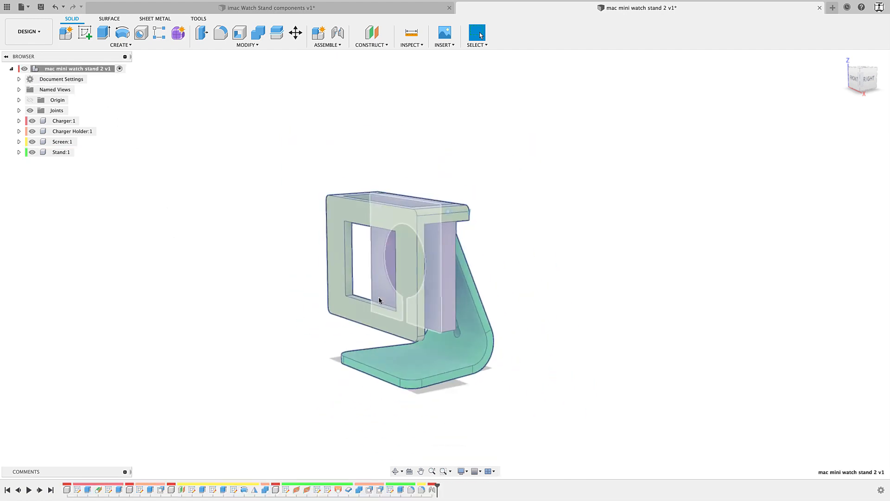
{"action": "left_click", "coordinate": [552, 312]}
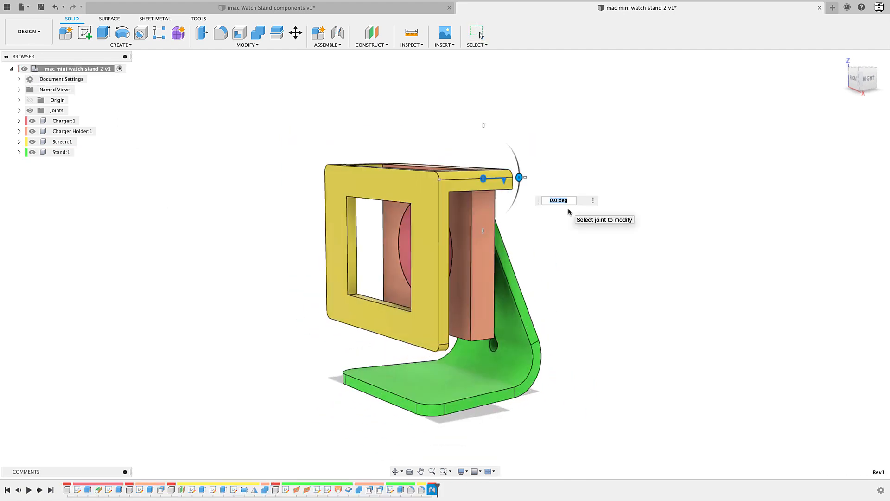
{"action": "key", "text": "Escape"}
{"action": "middle_click_drag", "start_coordinate": [635, 321], "coordinate": [448, 315], "text": "shift"}
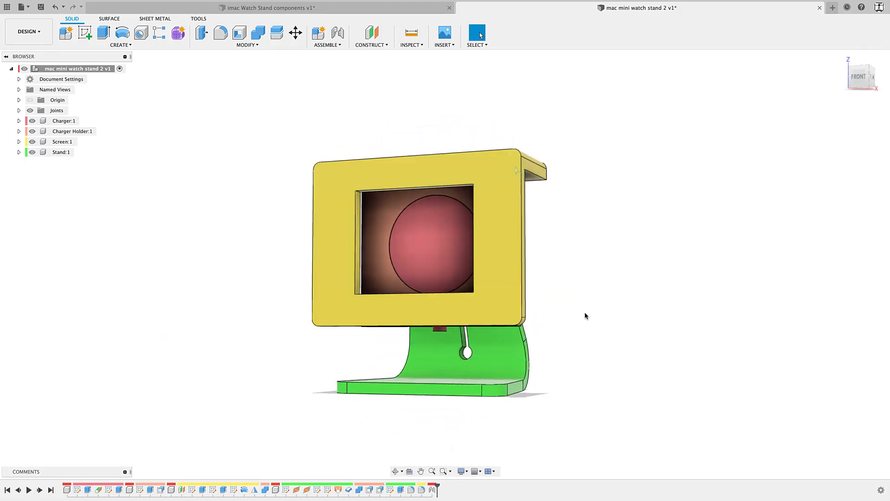
{"action": "middle_click_drag", "start_coordinate": [626, 279], "coordinate": [620, 291], "text": "shift"}
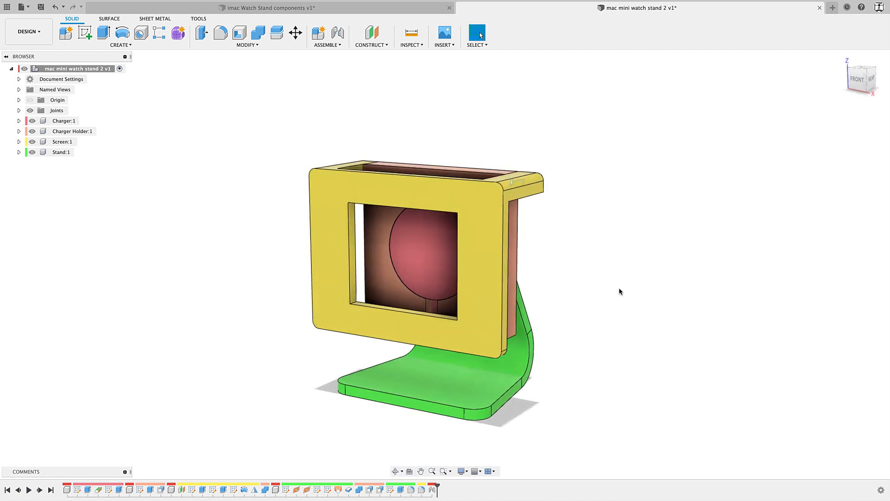
{"action": "middle_click_drag", "start_coordinate": [620, 291], "coordinate": [639, 312], "text": "shift"}
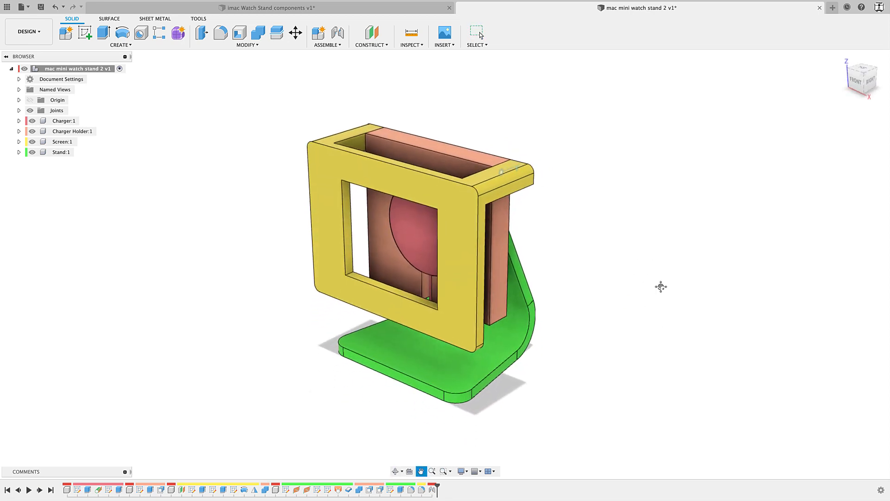
{"action": "scroll", "coordinate": [649, 292], "scroll_direction": "down", "scroll_amount": 3}
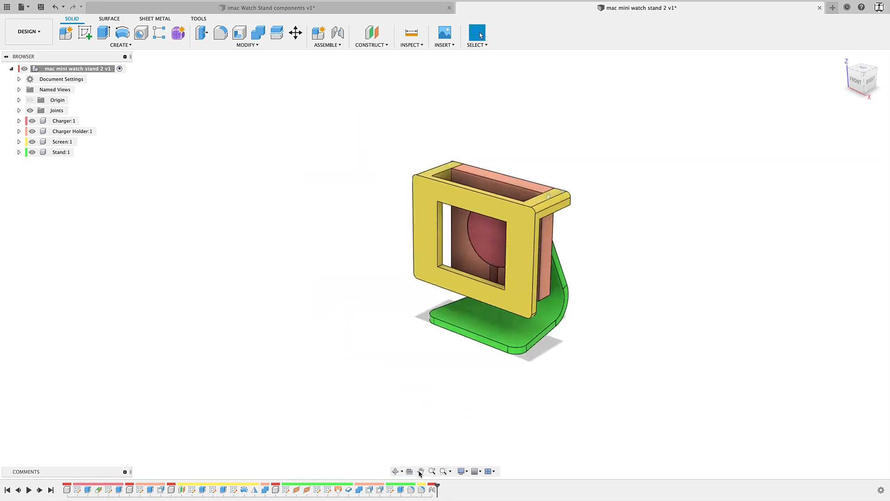